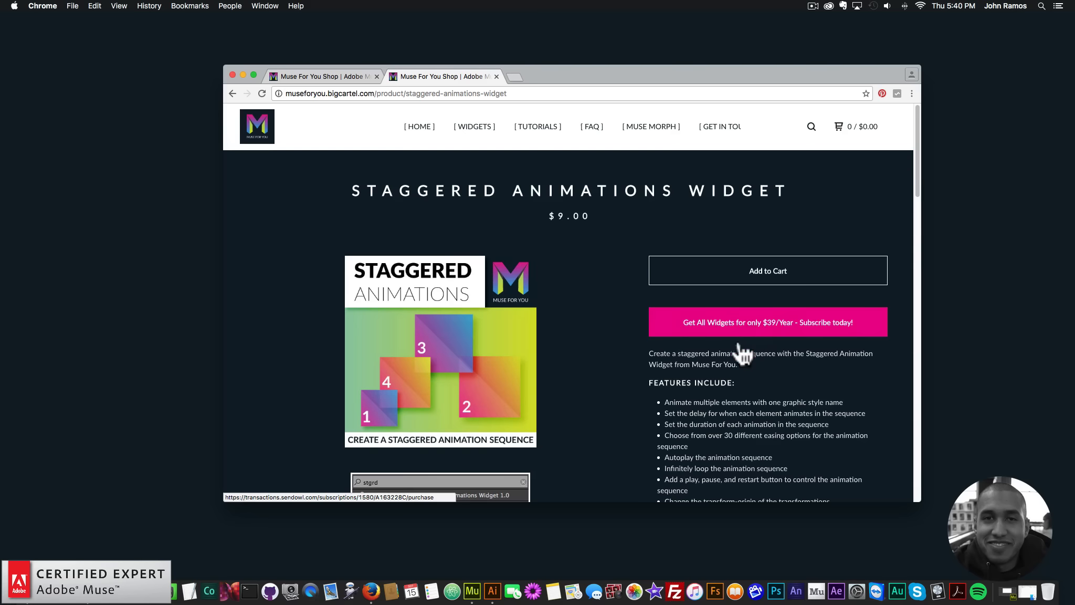
Look through the Staggered Animations Widget product page for its features, transformations, option settings and previews
scroll(738, 344, down, 5)
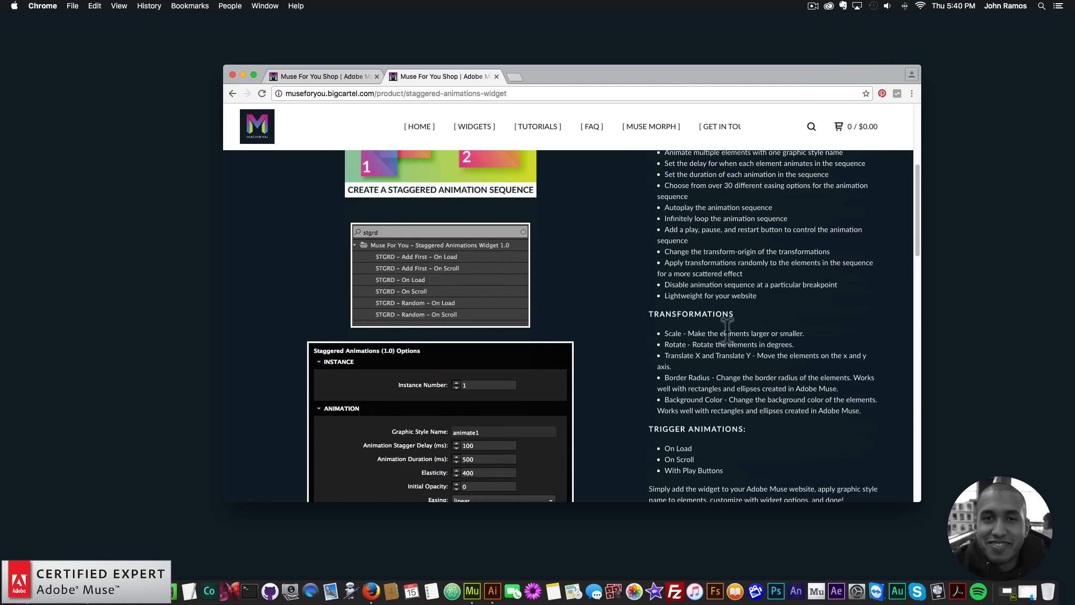
scroll(727, 329, down, 3)
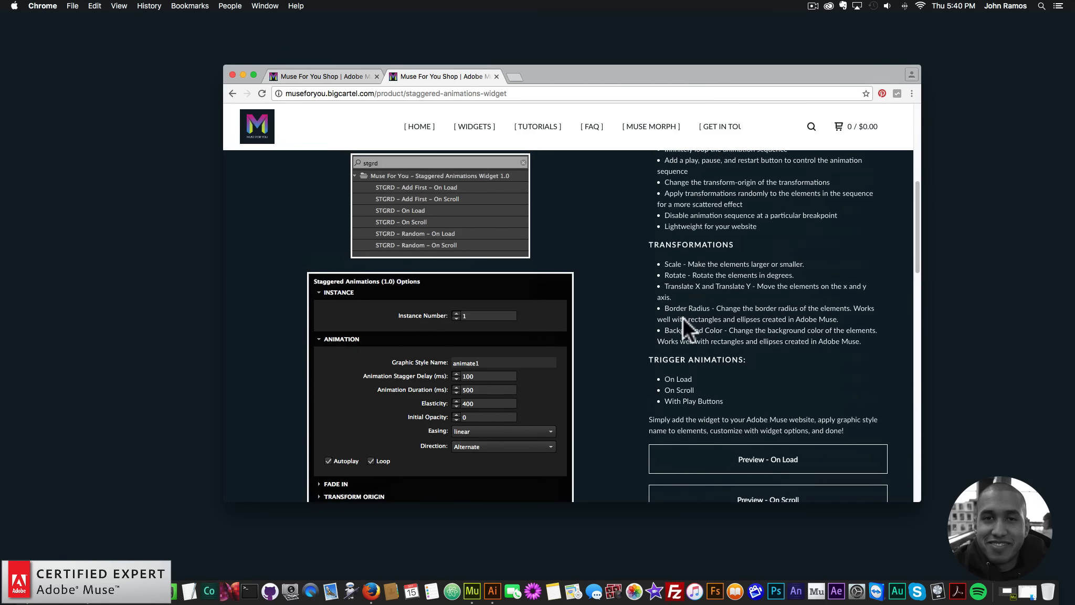
scroll(682, 318, down, 4)
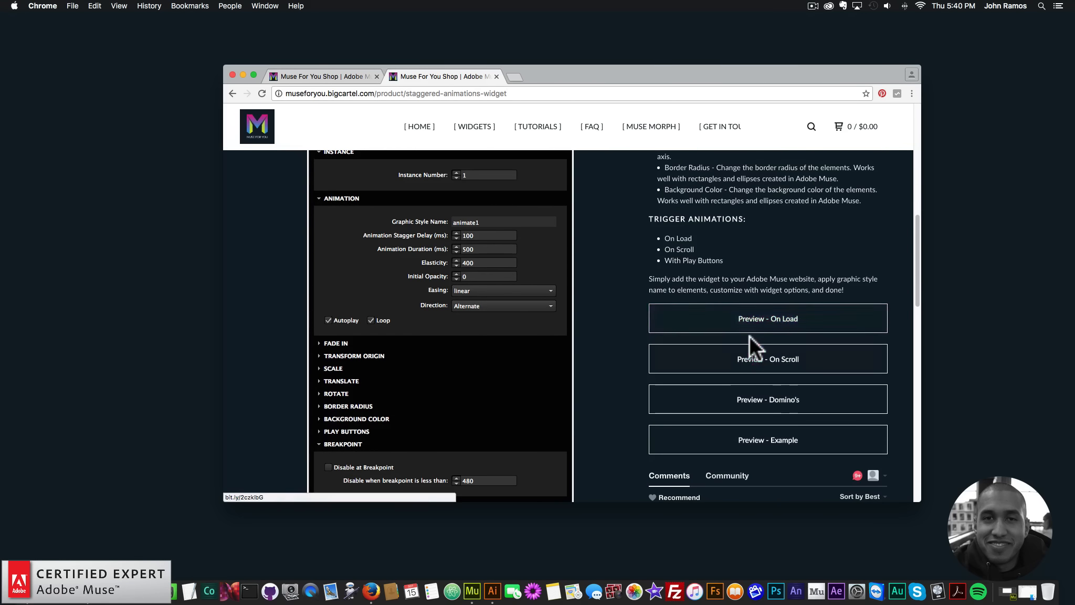
scroll(749, 335, up, 10)
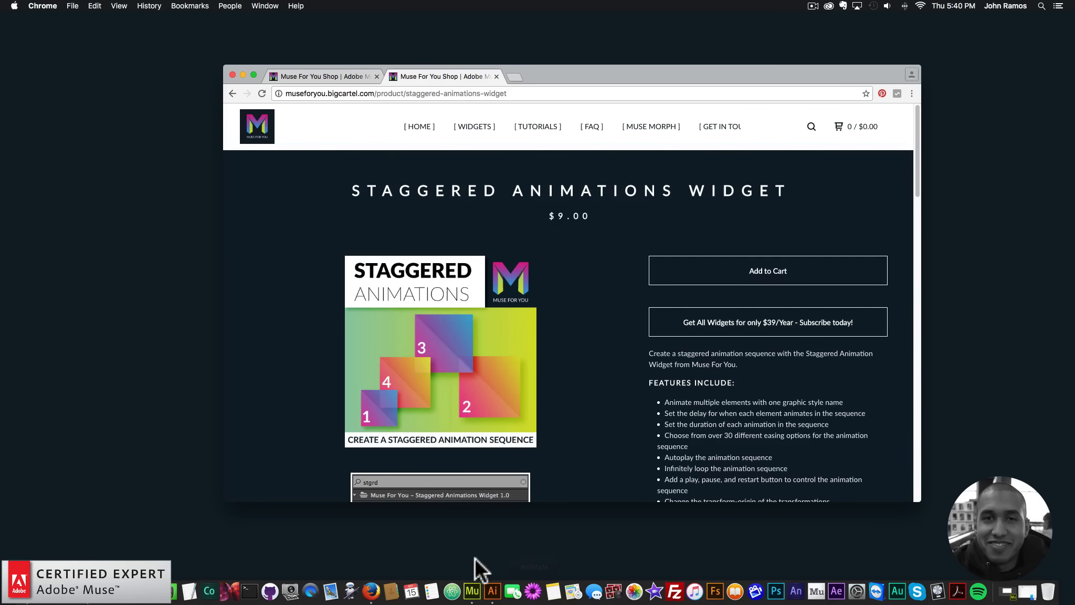
Open AdobeStock_118836827.ai from the video folder in Illustrator, retaining the 9-slice scaling option for symbols
click(473, 583)
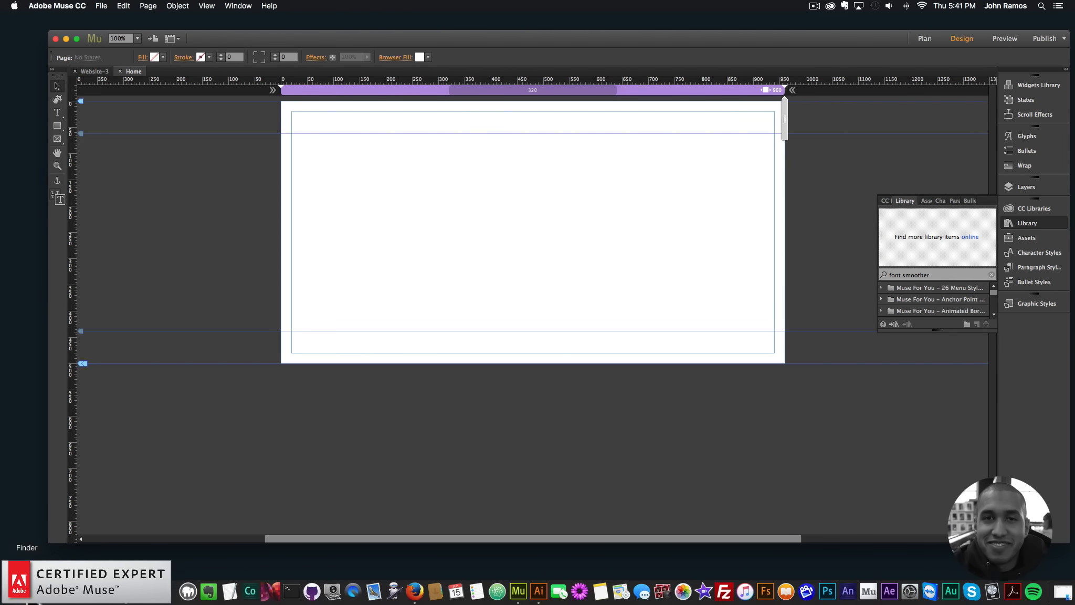
click(155, 590)
double_click(498, 209)
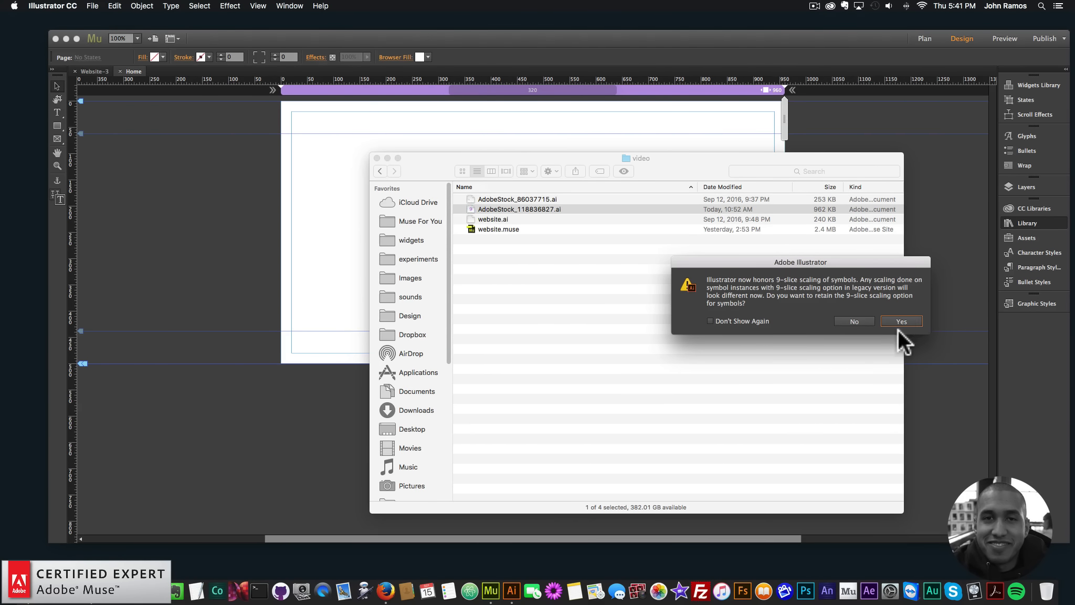
click(899, 321)
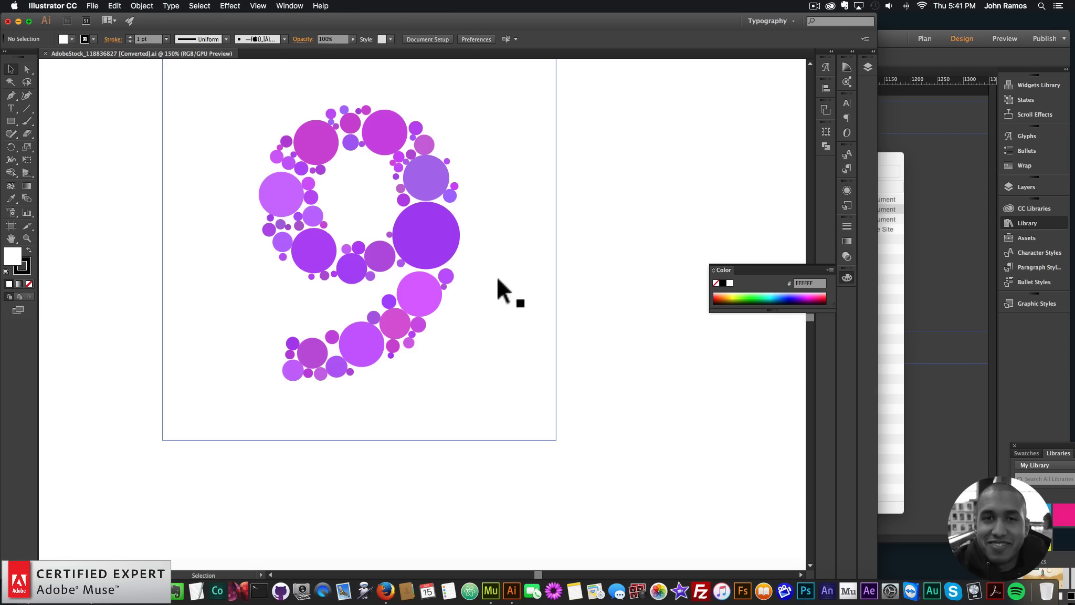
Ungroup the numeral 9 artwork and delete the background square behind the circles
key(super+minus)
key(super+minus)
key(super+minus)
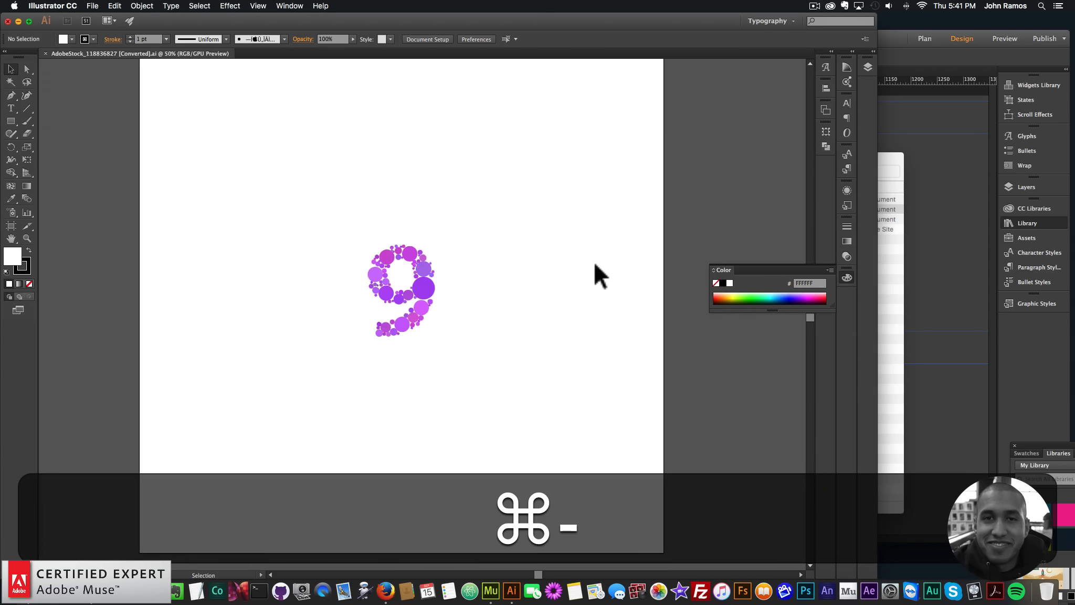
click(399, 260)
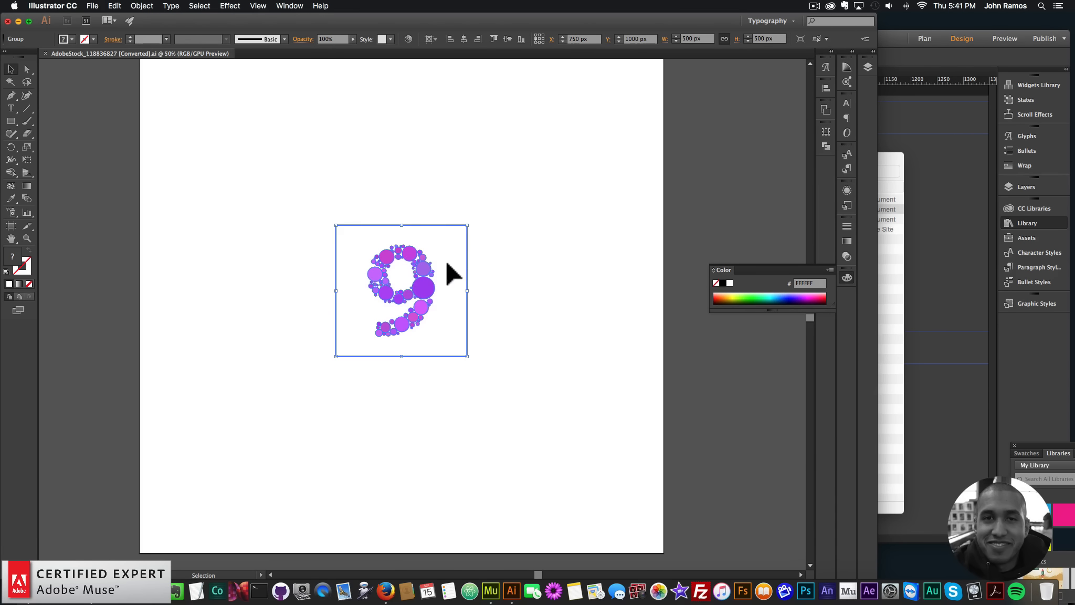
right_click(417, 247)
click(463, 309)
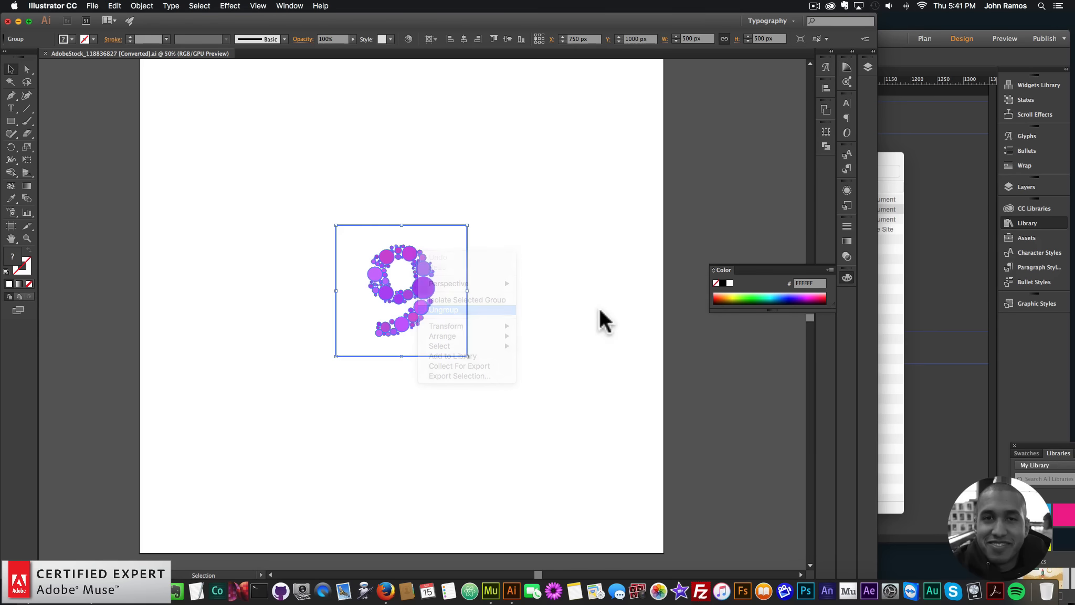
click(599, 308)
click(443, 266)
key(BackSpace)
Scale the whole numeral 9 proportionally to a width of 400 px
drag(462, 221, 339, 392)
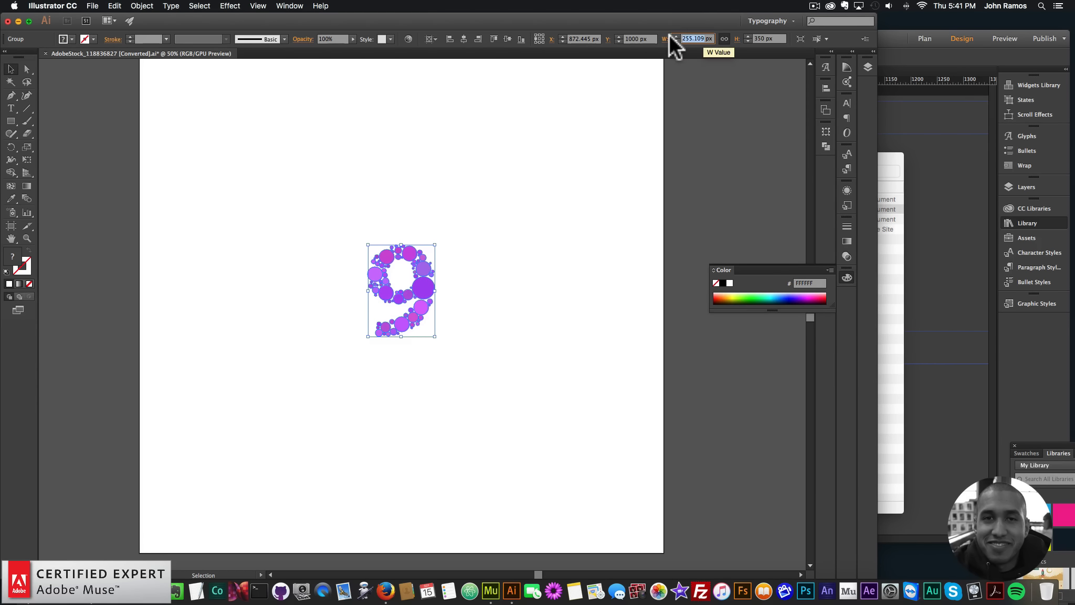
text(400)
key(Return)
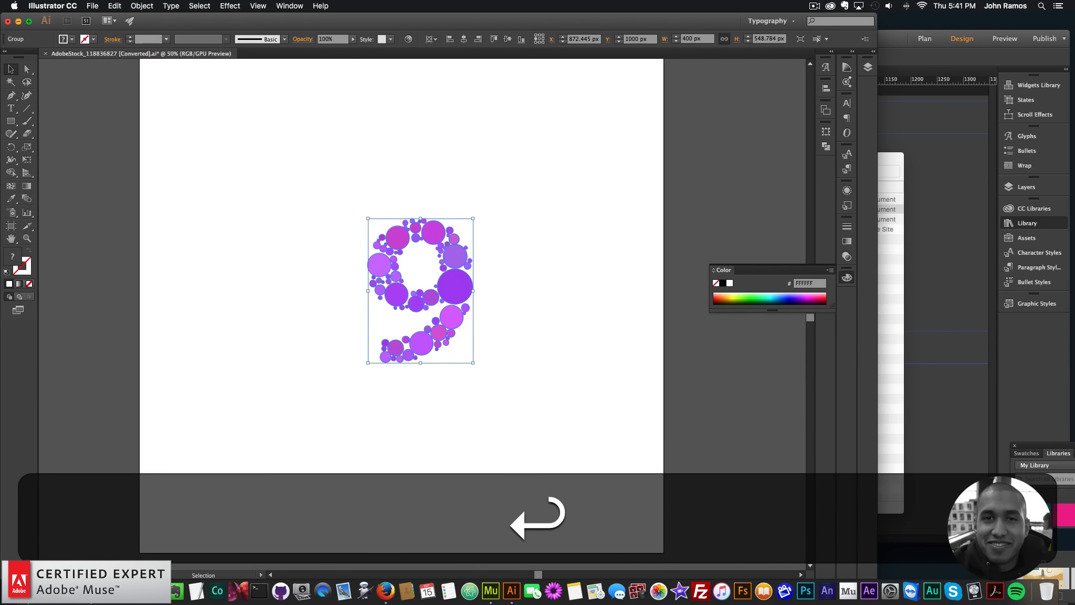
click(521, 221)
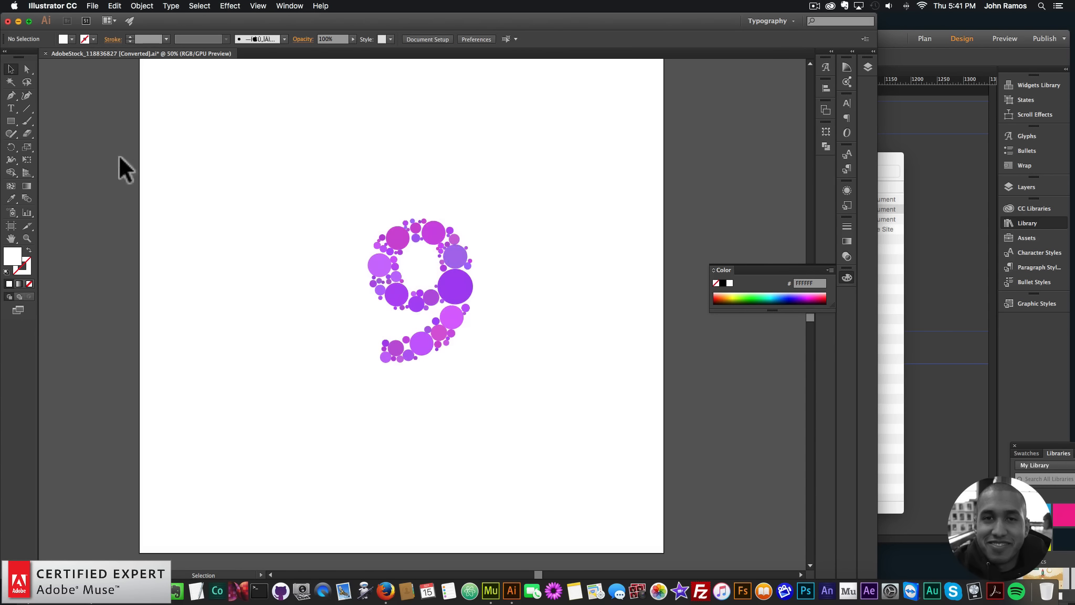
Ungroup the numeral 9 into separate circles and select several of them individually to check
click(27, 238)
click(400, 261)
click(473, 352)
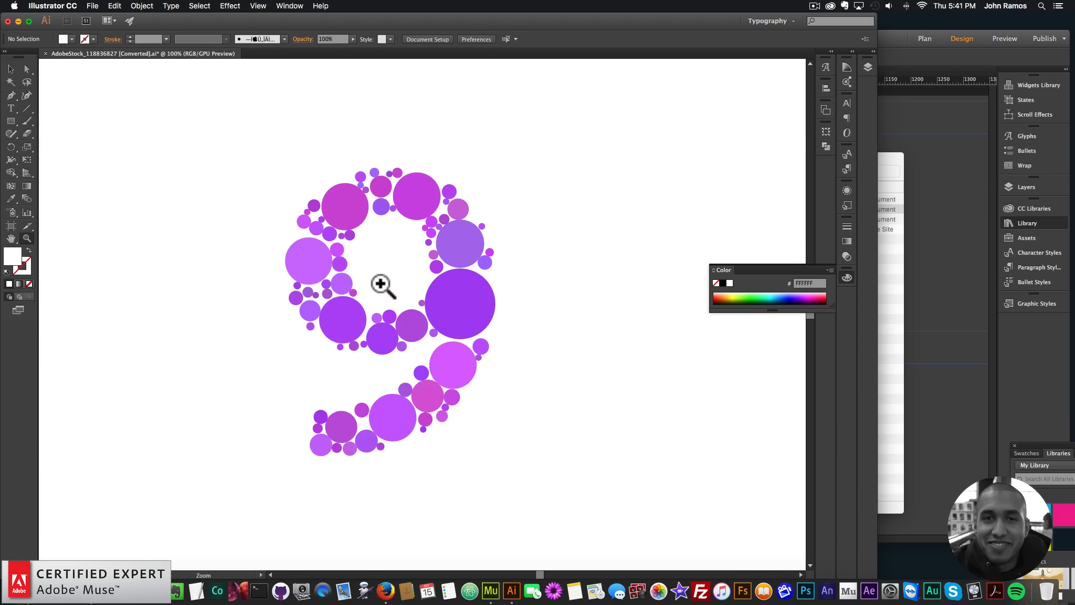
click(423, 201)
right_click(423, 190)
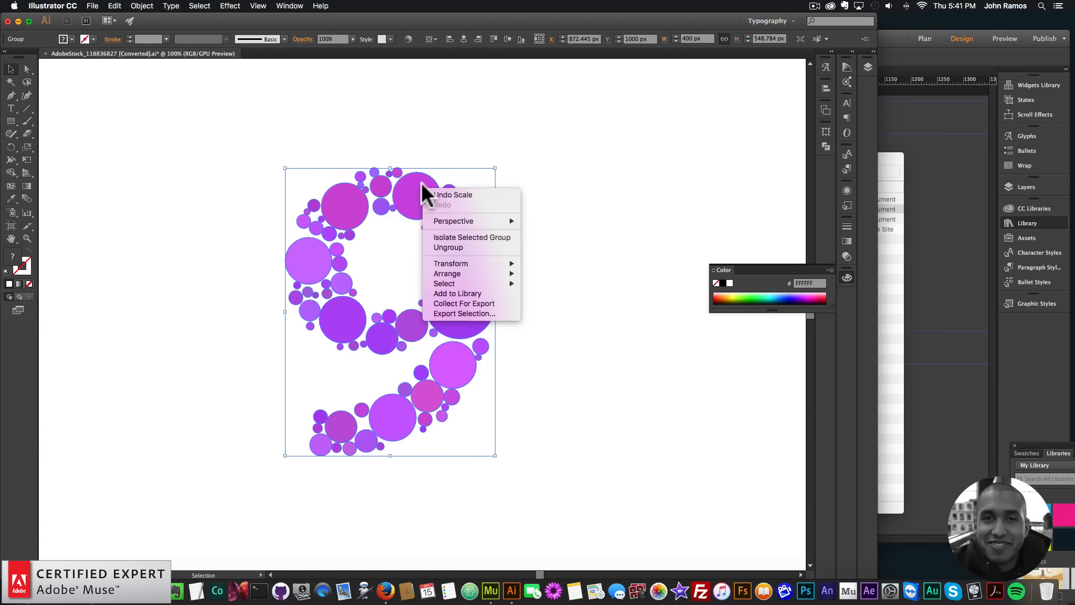
click(448, 247)
click(588, 264)
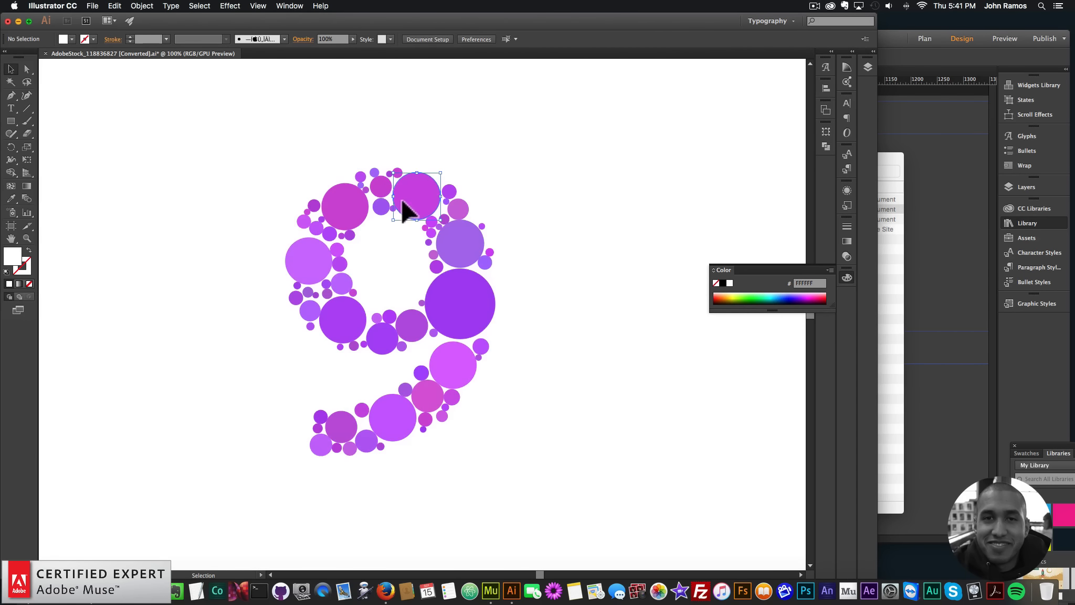
click(461, 308)
click(331, 329)
click(345, 206)
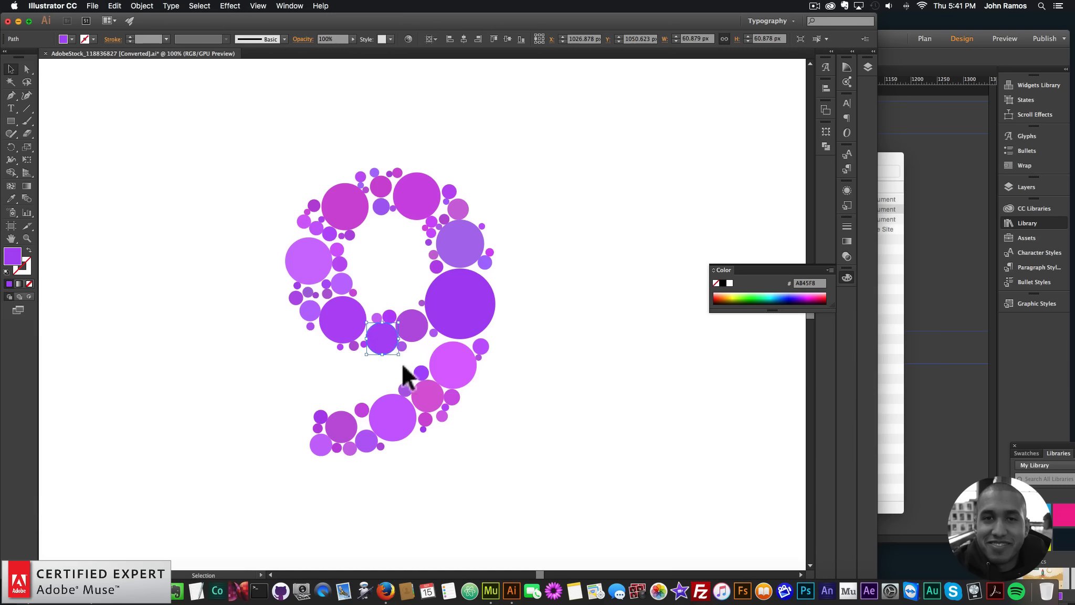
Copy one circle from the inner curve of the 9 into the Muse Home page as a test, and delete it
click(420, 326)
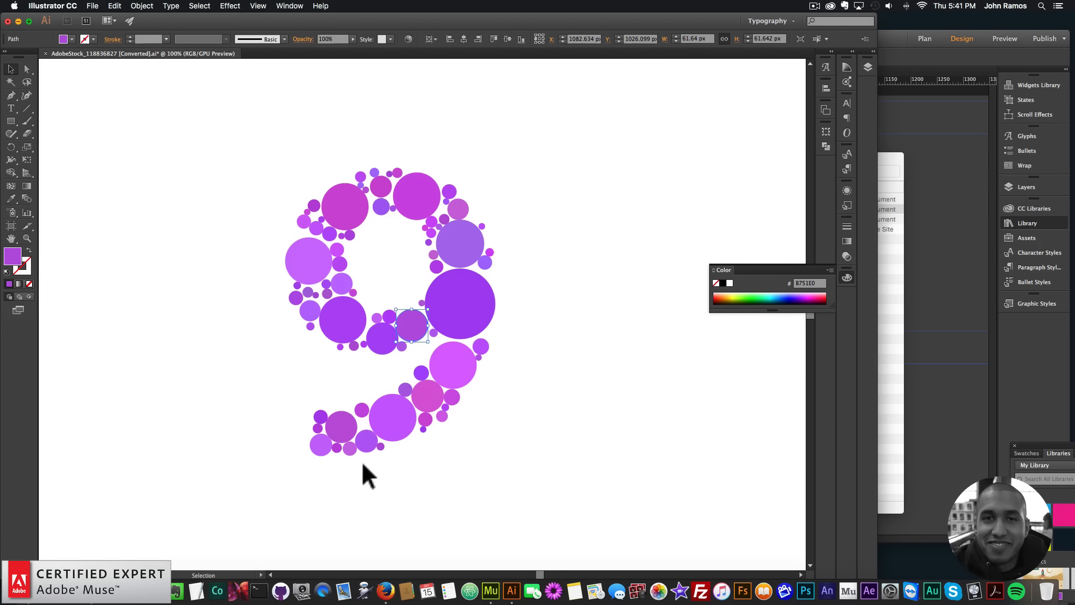
key(super+c)
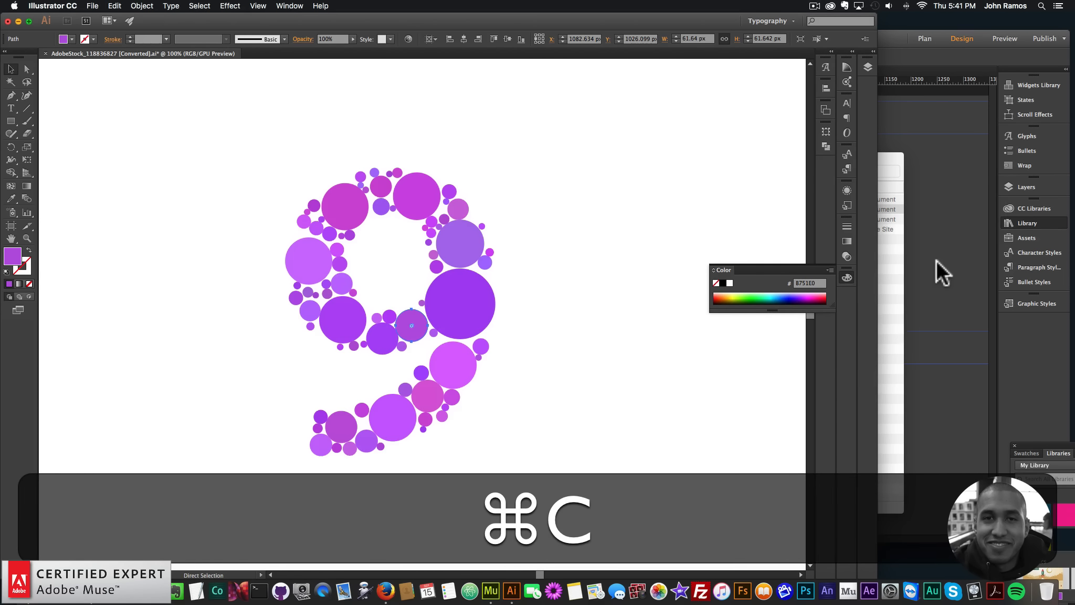
click(934, 259)
key(super+v)
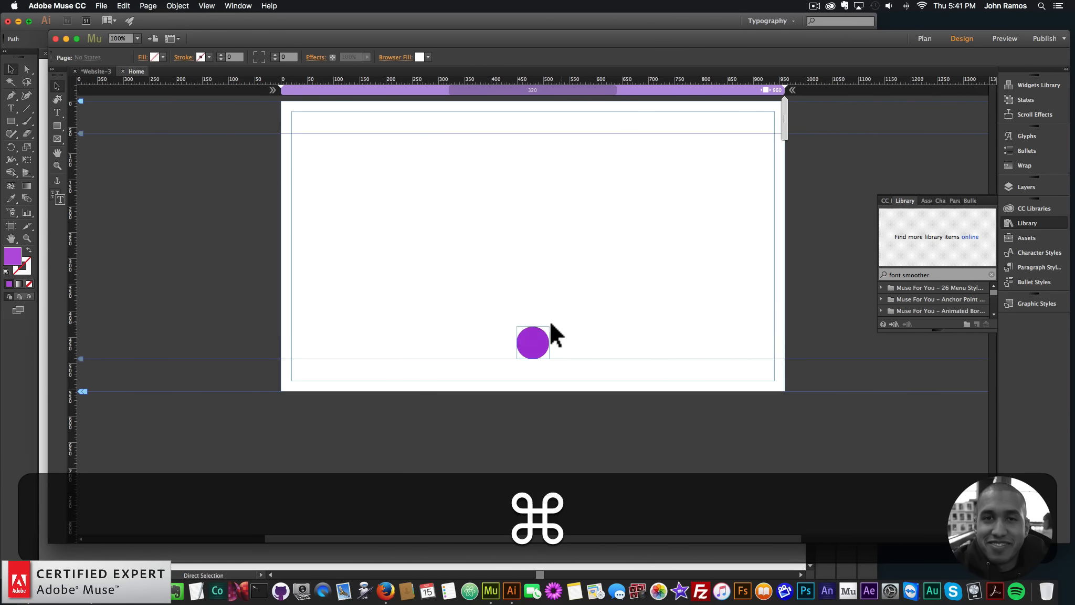
click(520, 336)
key(BackSpace)
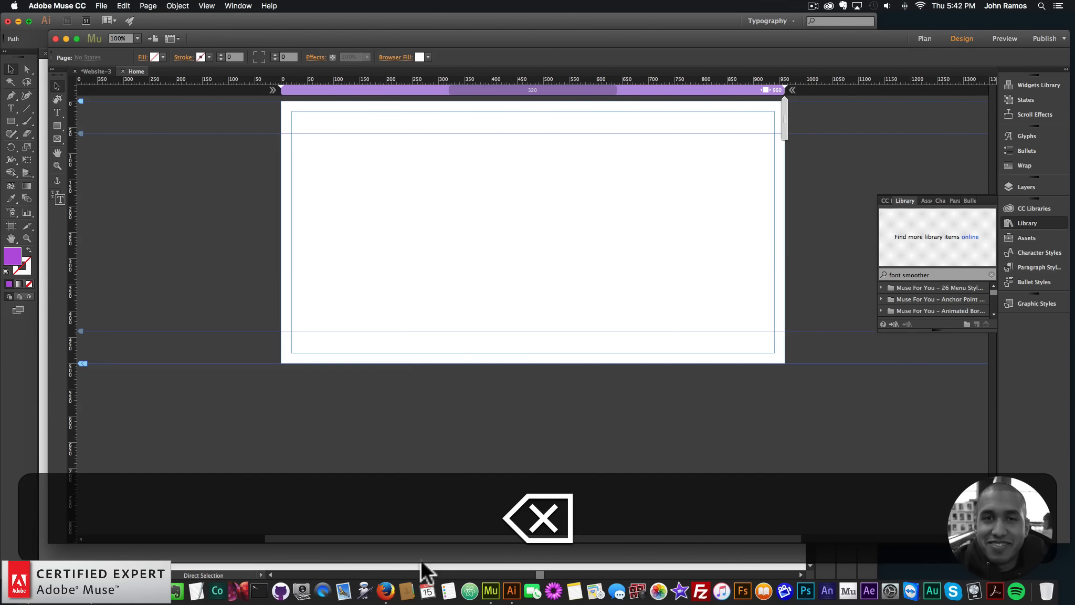
Copy all circles of the 9 from Illustrator into the Muse page as one image, placed at X 280, Y 62
key(super+Tab)
drag(221, 115, 589, 514)
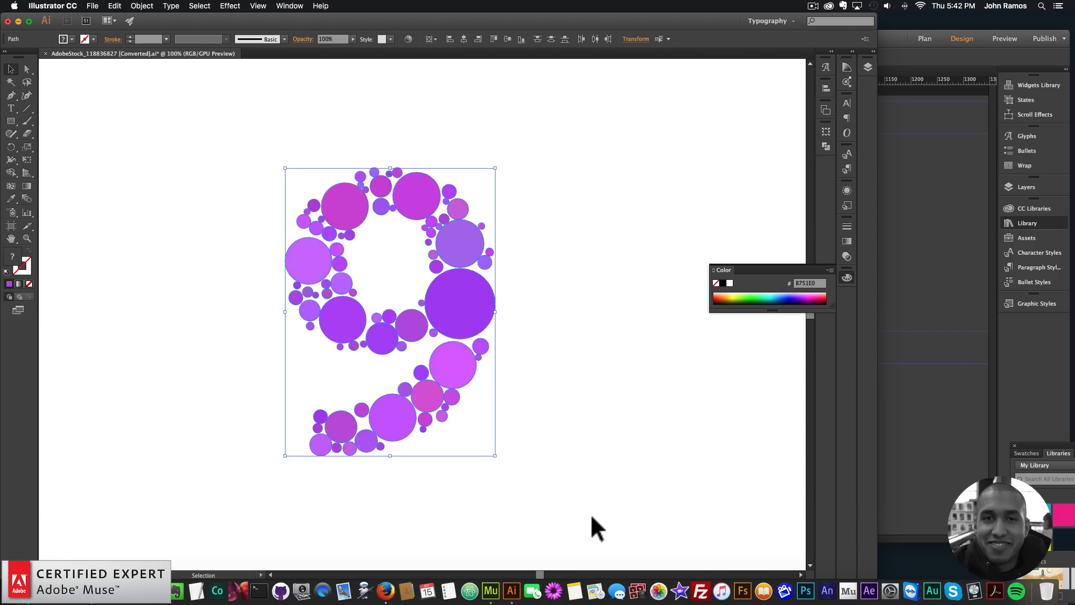
key(super+c)
key(super+Tab)
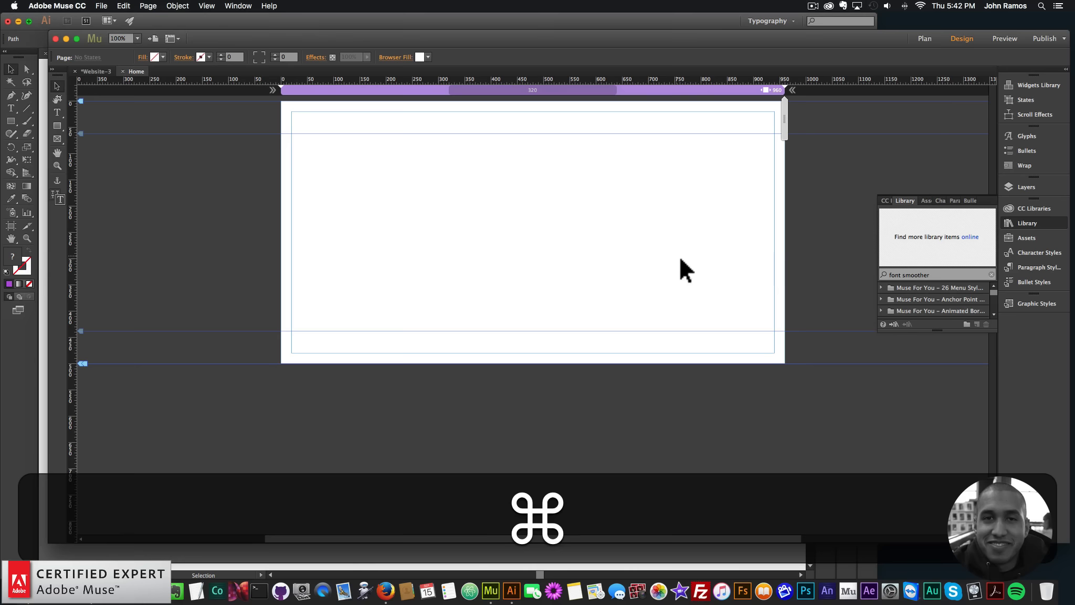
key(super+v)
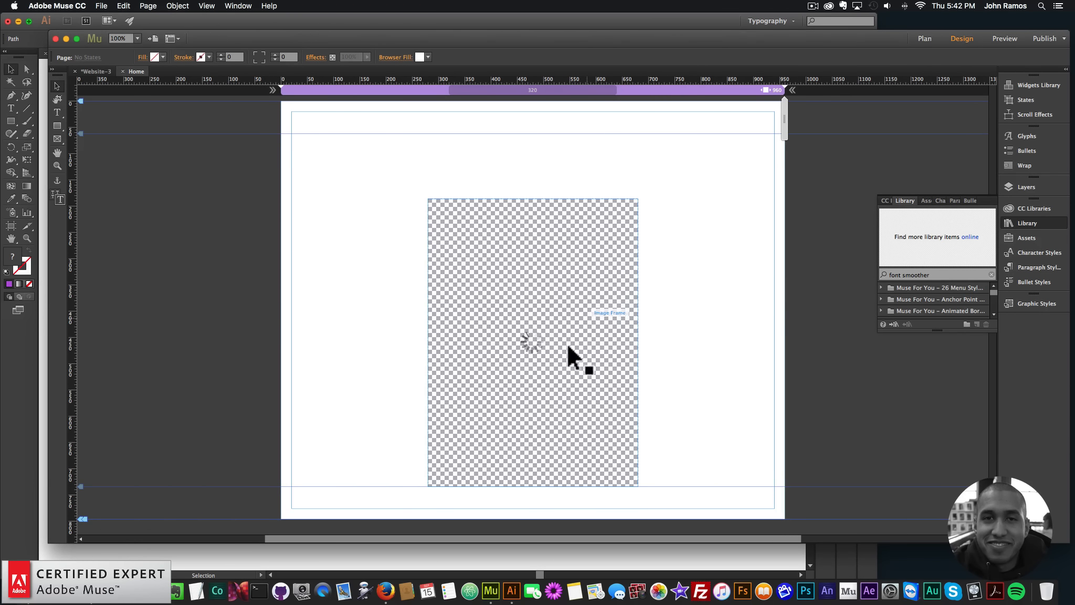
drag(567, 346, 562, 267)
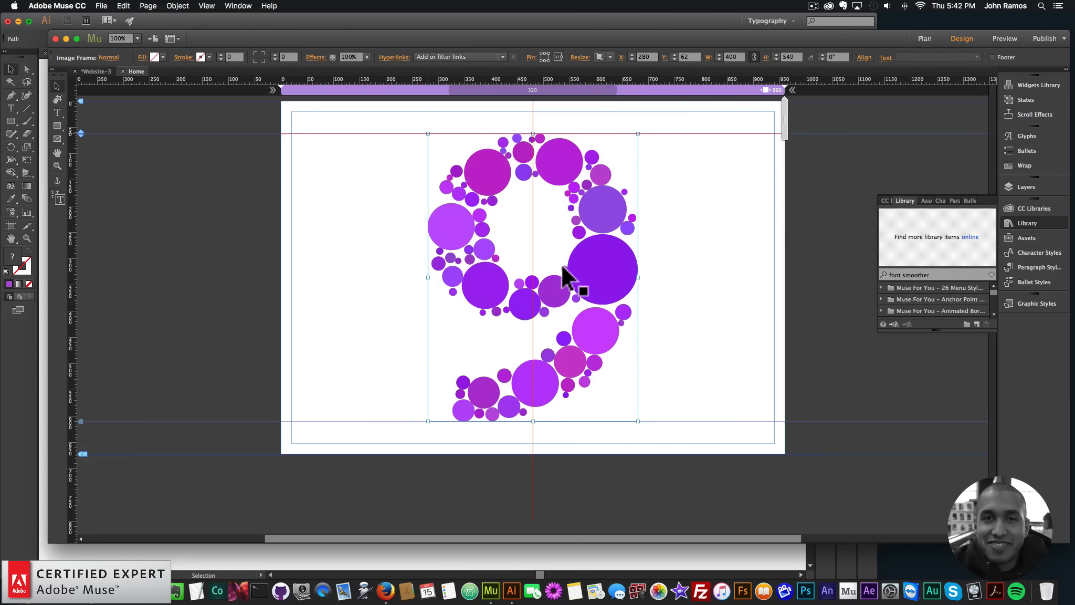
click(724, 266)
Arrange the Illustrator and Muse windows side by side so both versions of the 9 are visible
drag(275, 32, 735, 29)
click(362, 15)
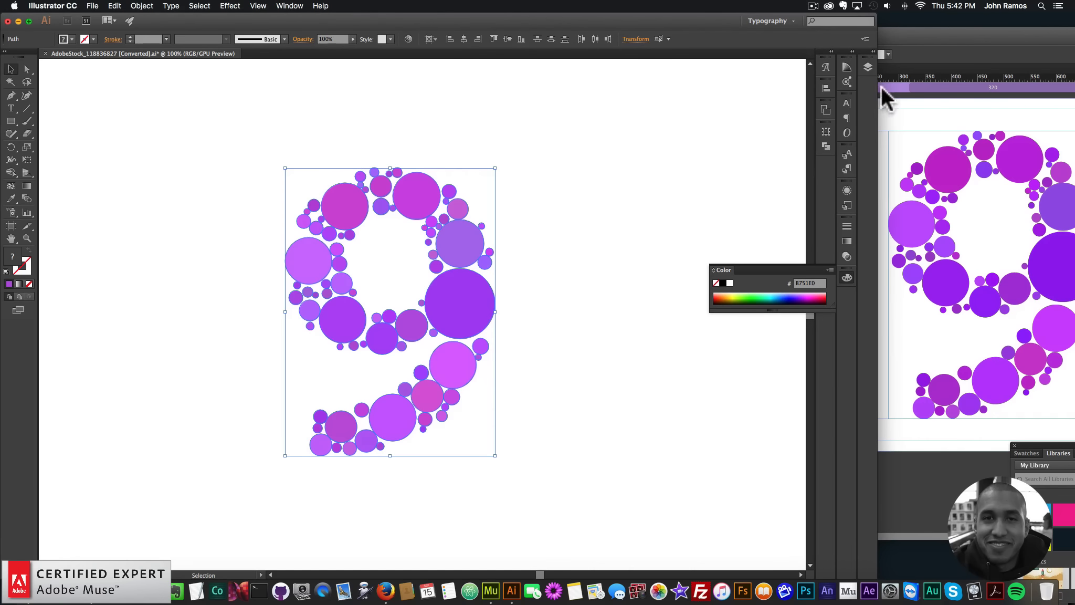
drag(803, 94, 683, 93)
drag(545, 21, 397, 2)
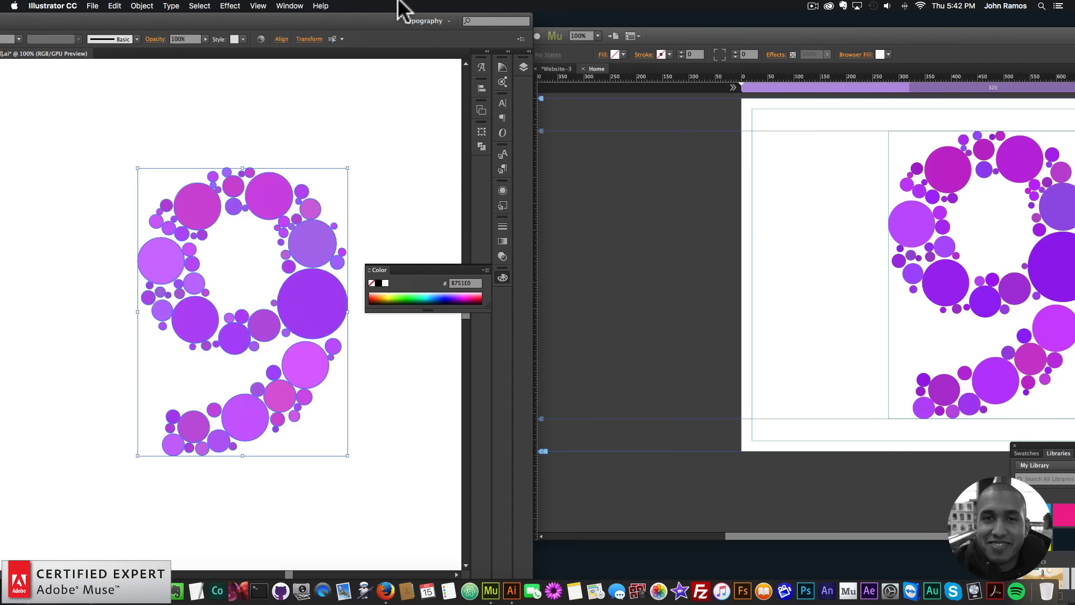
drag(837, 30, 678, 26)
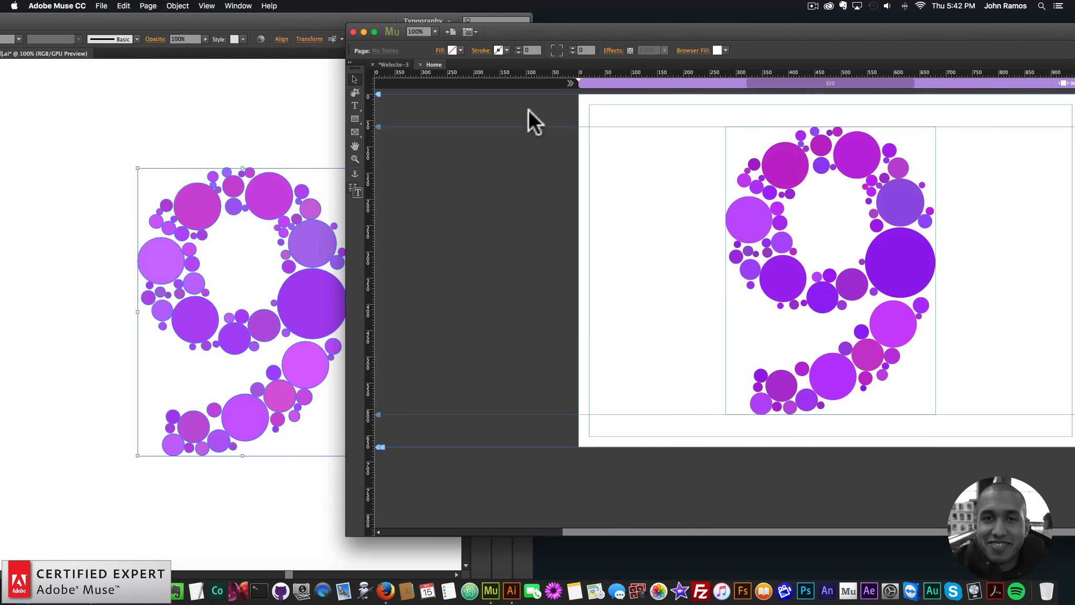
click(171, 155)
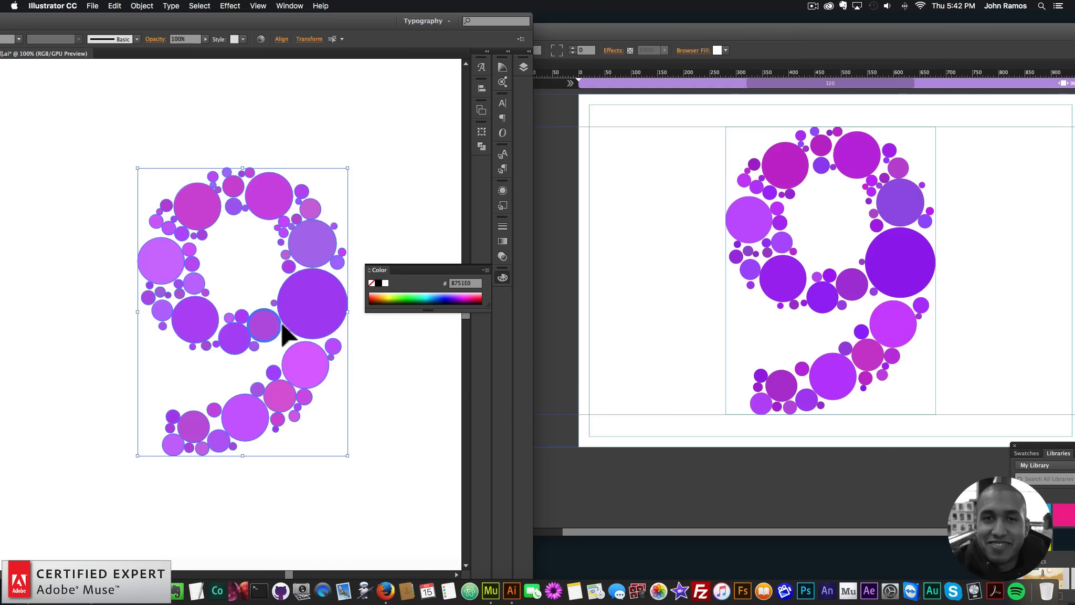
Copy the circle beside the large purple one into Muse and place it over its match at about X 490, Y 331
click(423, 169)
click(264, 327)
key(super+c)
click(696, 243)
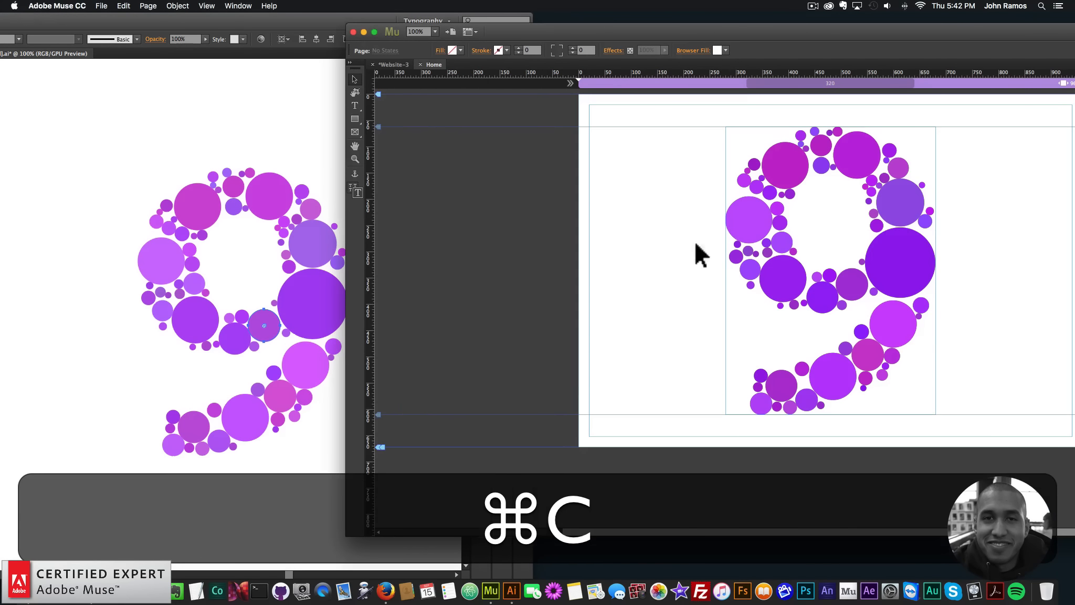
key(super+v)
drag(858, 341, 850, 287)
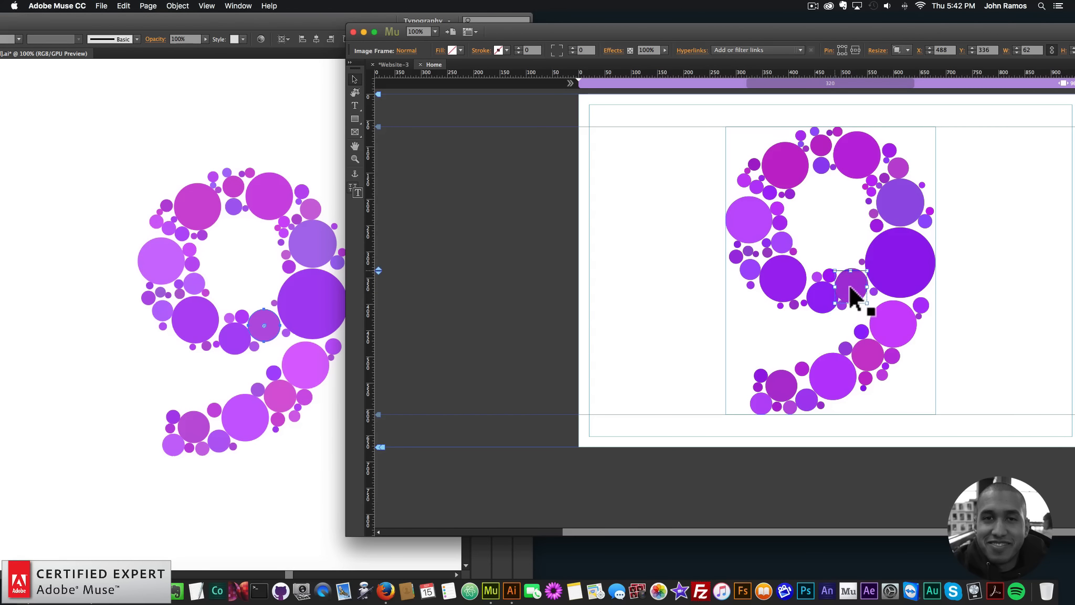
Copy the circle at the lowest point of the 9's loop into Muse and align it over its match at X 434, Y 356
click(128, 338)
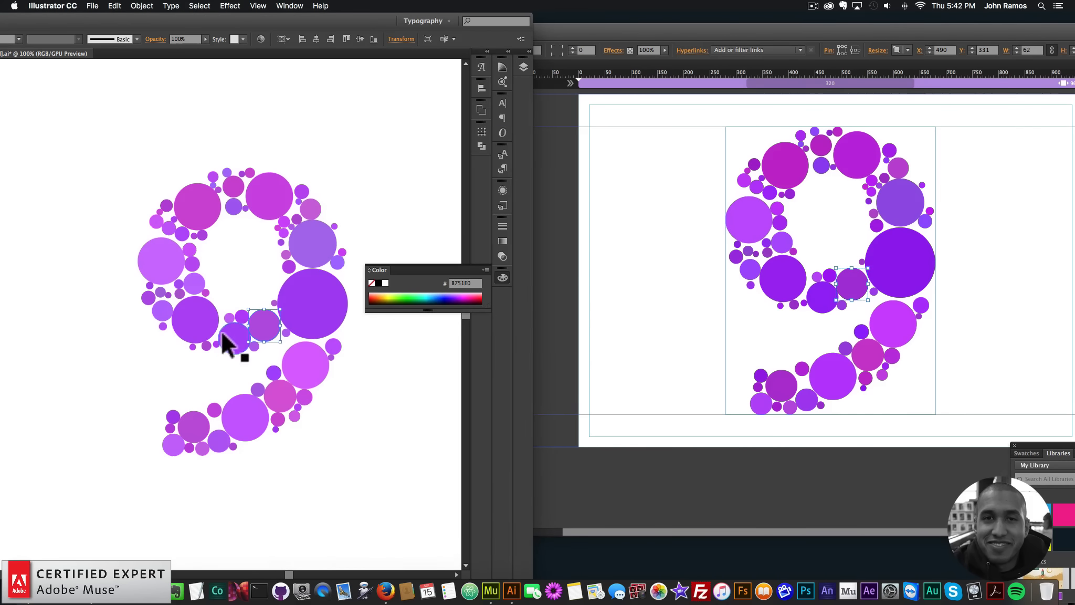
click(231, 338)
key(super+c)
click(734, 273)
key(super+v)
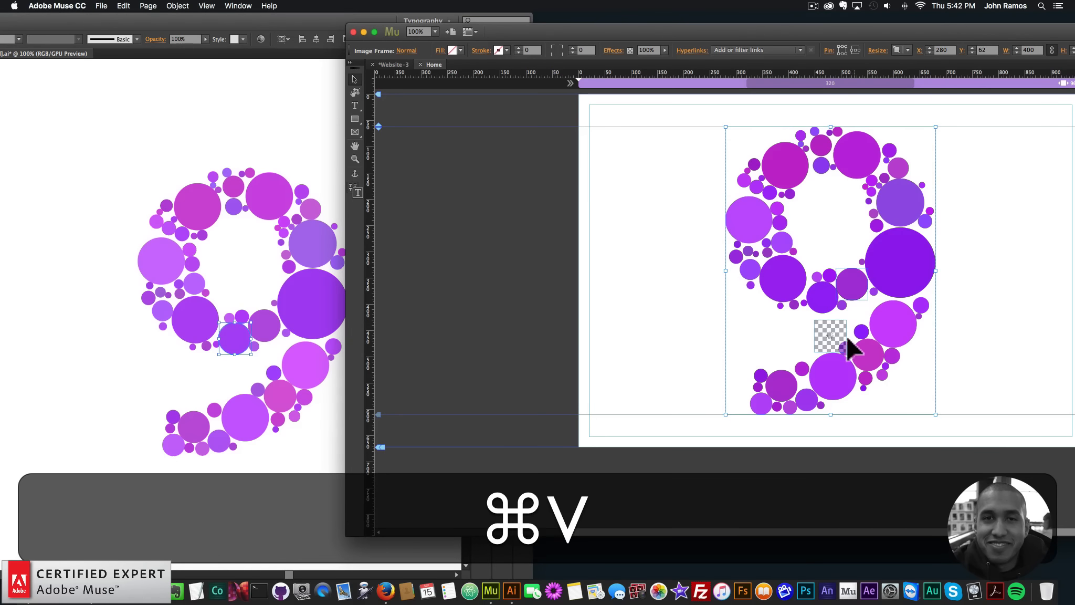
drag(831, 331, 826, 302)
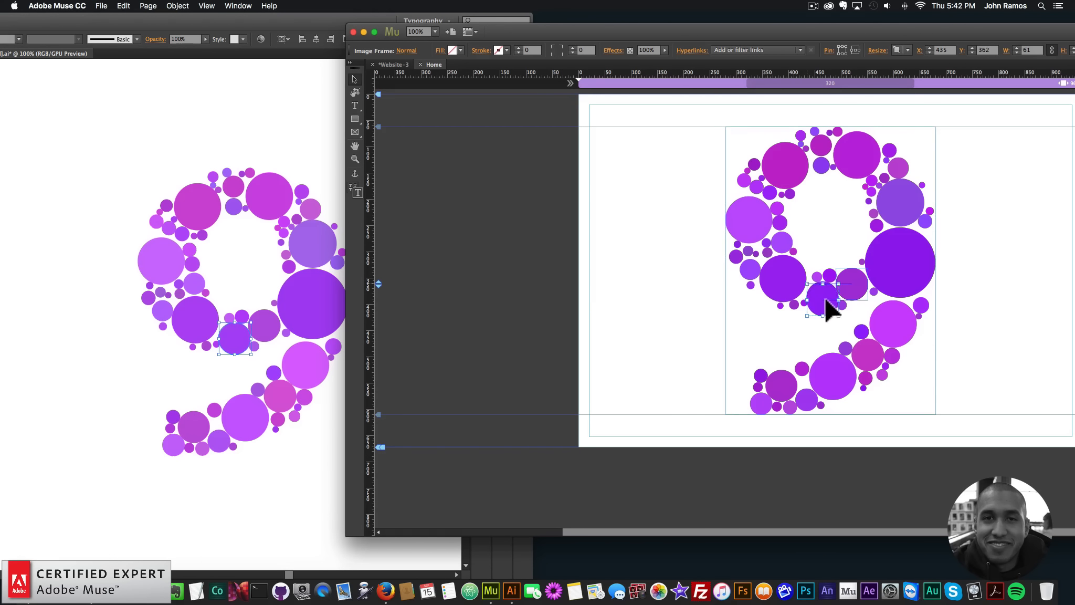
key(Down)
key(Left)
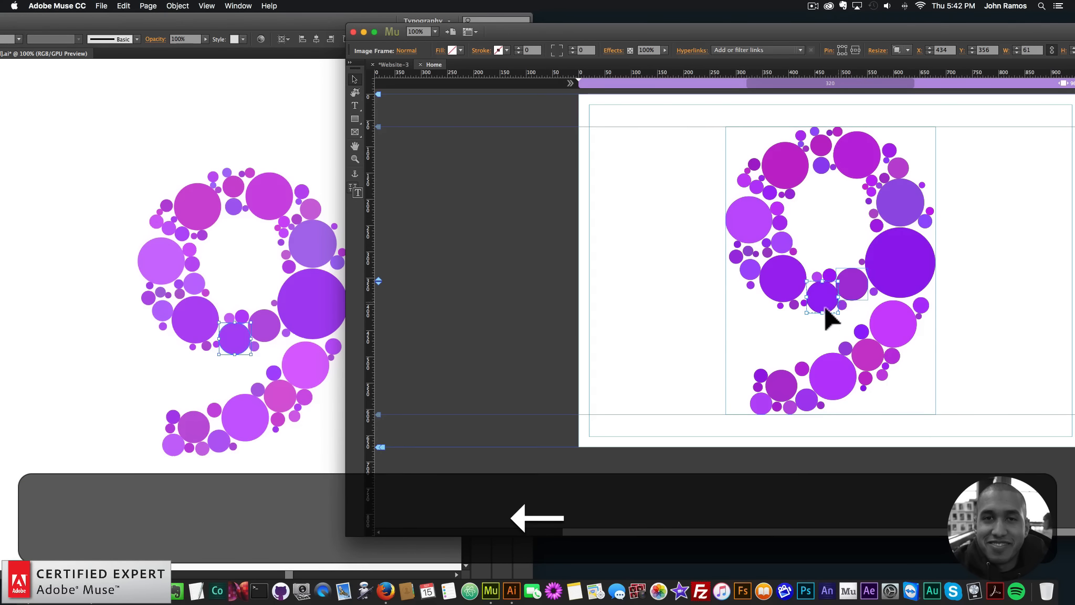
Copy the large circle at the lower-left curve of the 9's loop into Muse and align it over its match
click(192, 325)
key(super+c)
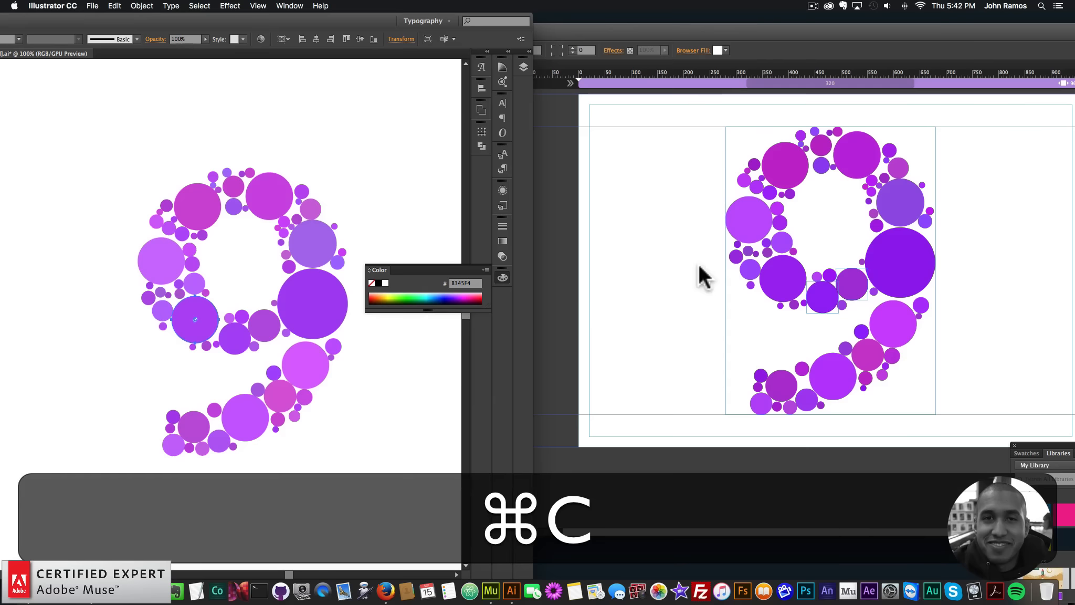
click(702, 276)
key(super+v)
drag(825, 337, 785, 284)
key(Up)
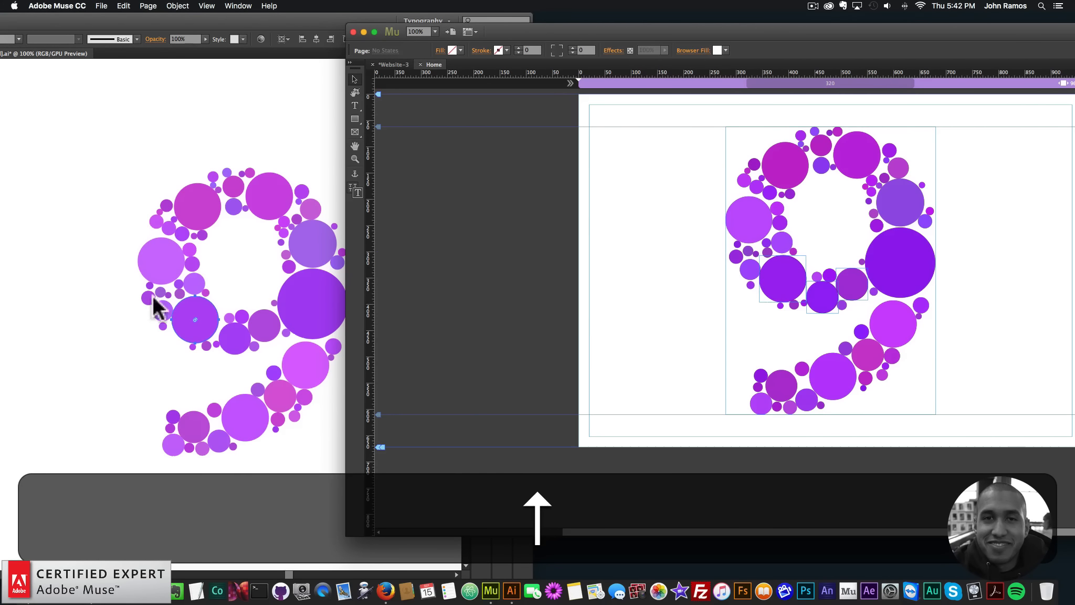
Copy the large light-purple circle at the loop's far-left edge into Muse and align it over its match at X 280, Y 195
click(160, 276)
key(super+c)
click(656, 252)
key(super+v)
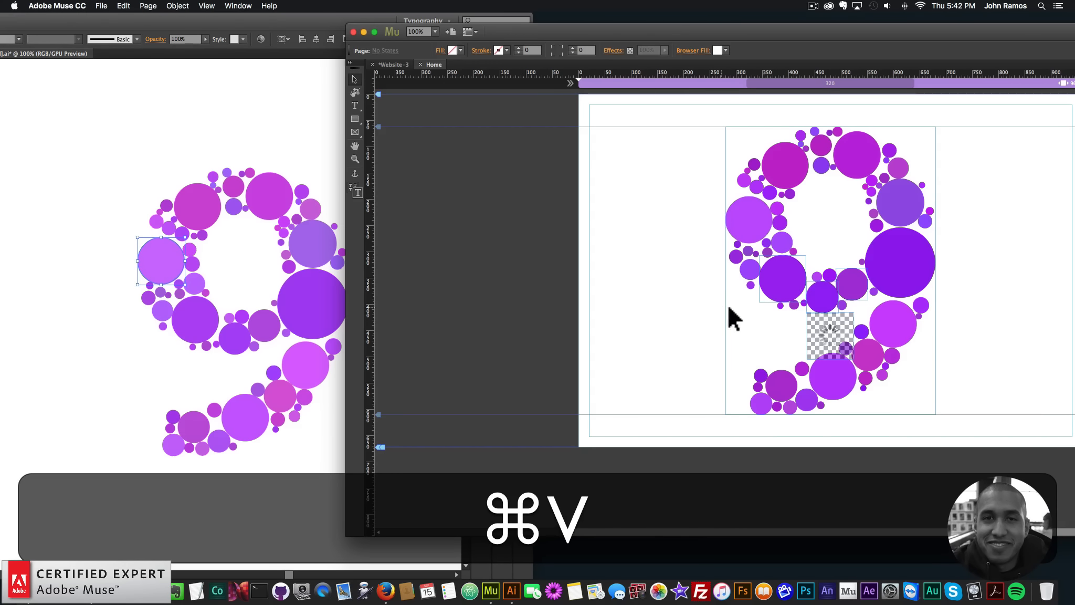
drag(823, 336, 751, 231)
key(Up)
key(Up)
key(Up)
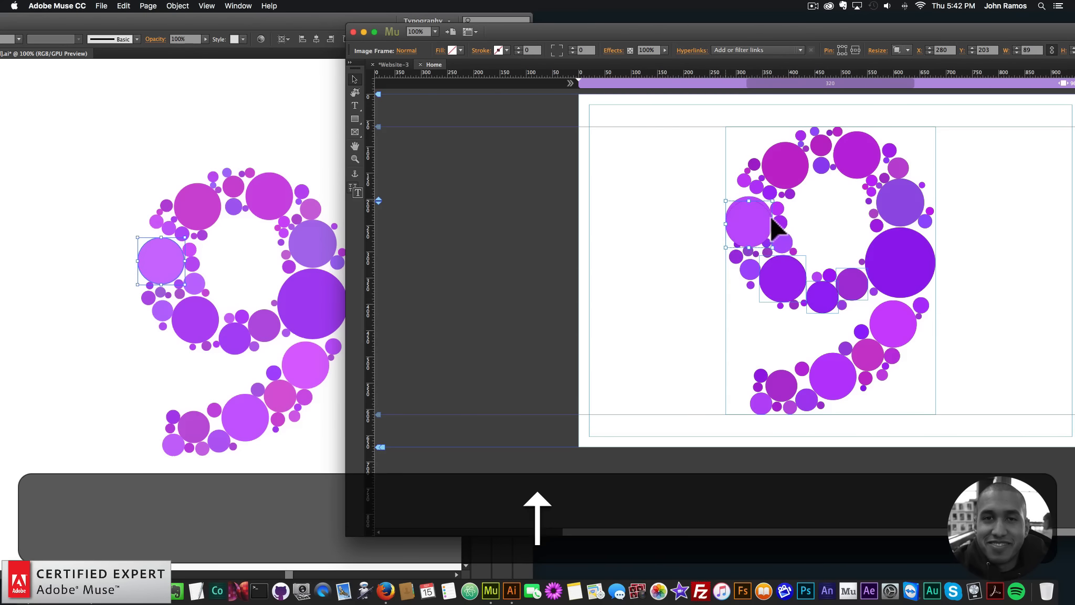
key(Down)
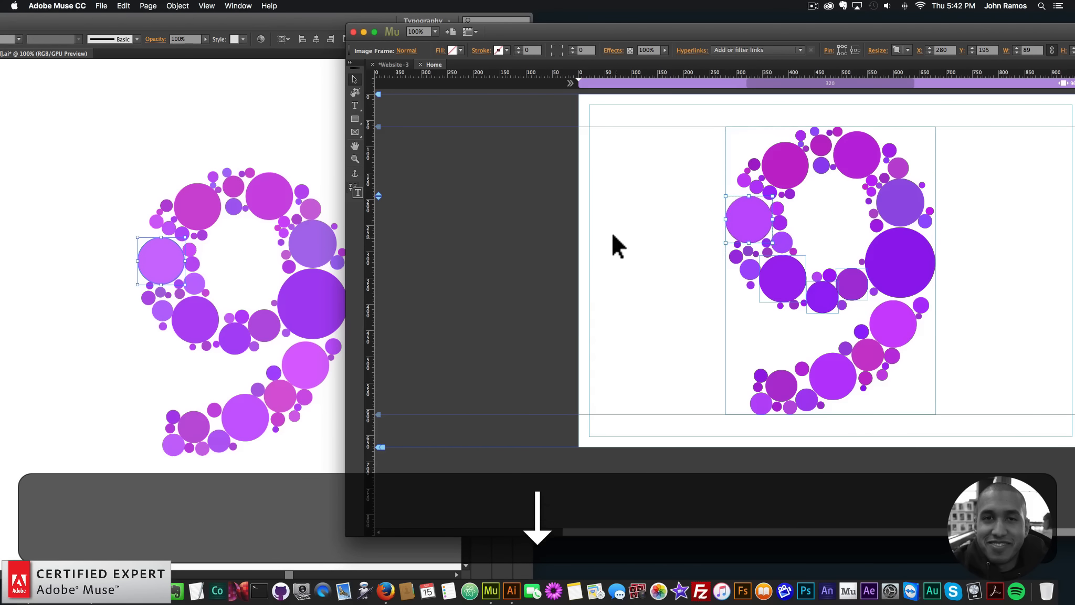
click(609, 230)
Copy the large magenta circle at the loop's upper left into Muse and align it over its match at about X 350, Y 92
click(205, 211)
key(super+c)
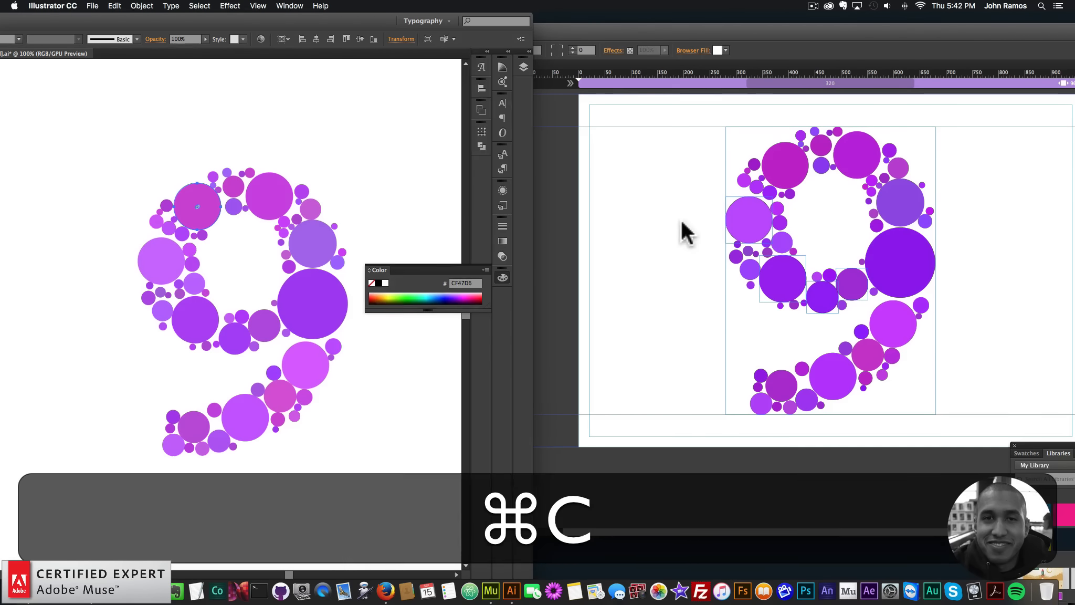
click(684, 230)
key(super+v)
drag(833, 338, 794, 177)
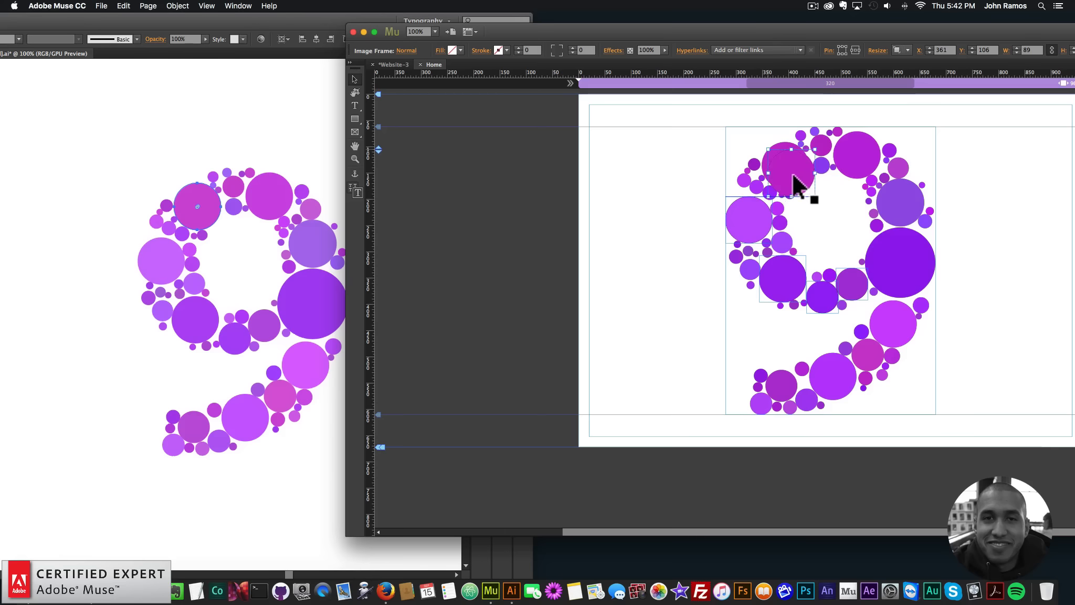
key(Up)
key(Up)
key(Up)
key(Up)
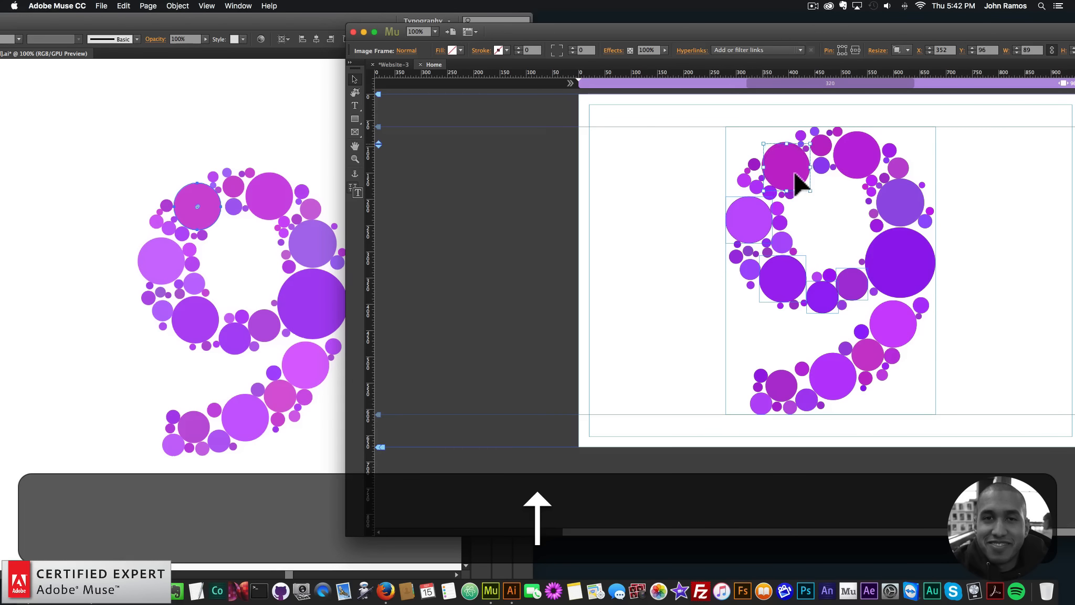
key(Up)
key(Up)
key(Up)
key(Up)
key(Left)
key(Left)
key(Right)
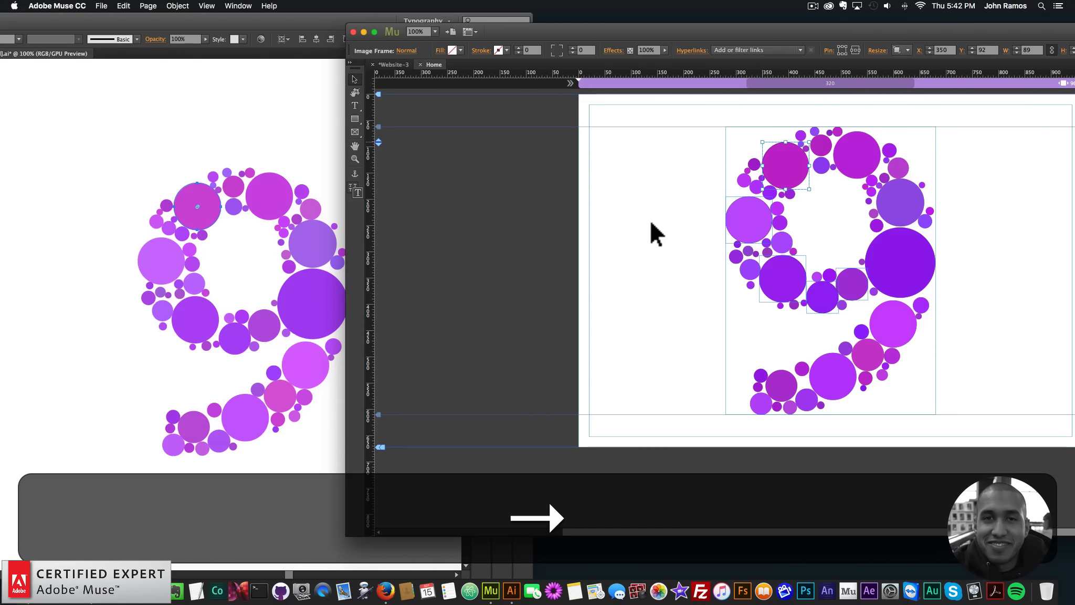
key(Up)
Copy the large magenta circle at the loop's upper right into Muse and align it over its match at X 485, Y 71
click(274, 190)
click(273, 191)
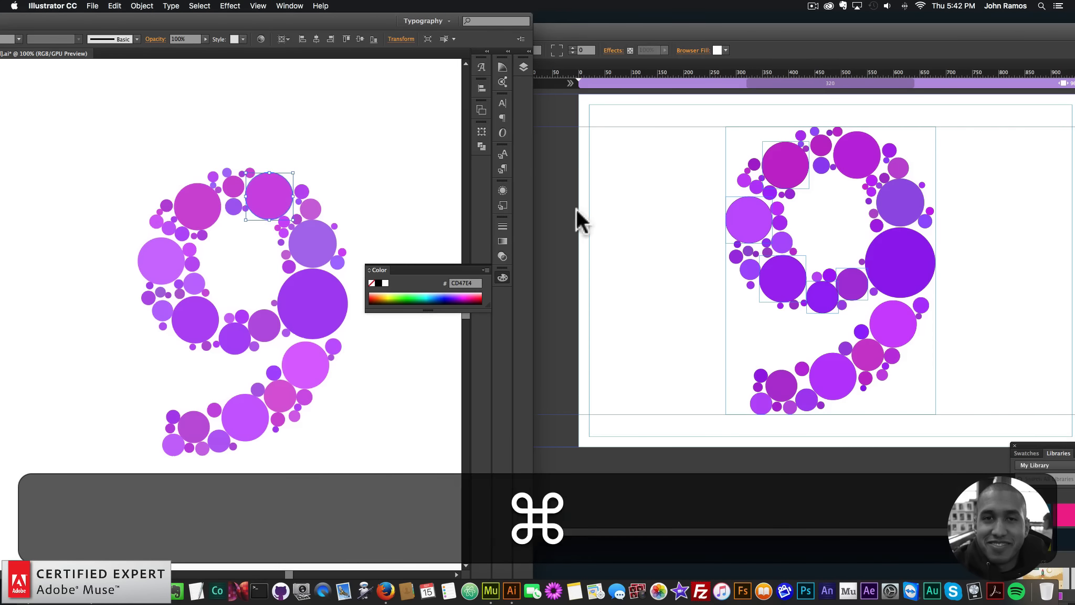
key(super+c)
click(665, 223)
key(super+v)
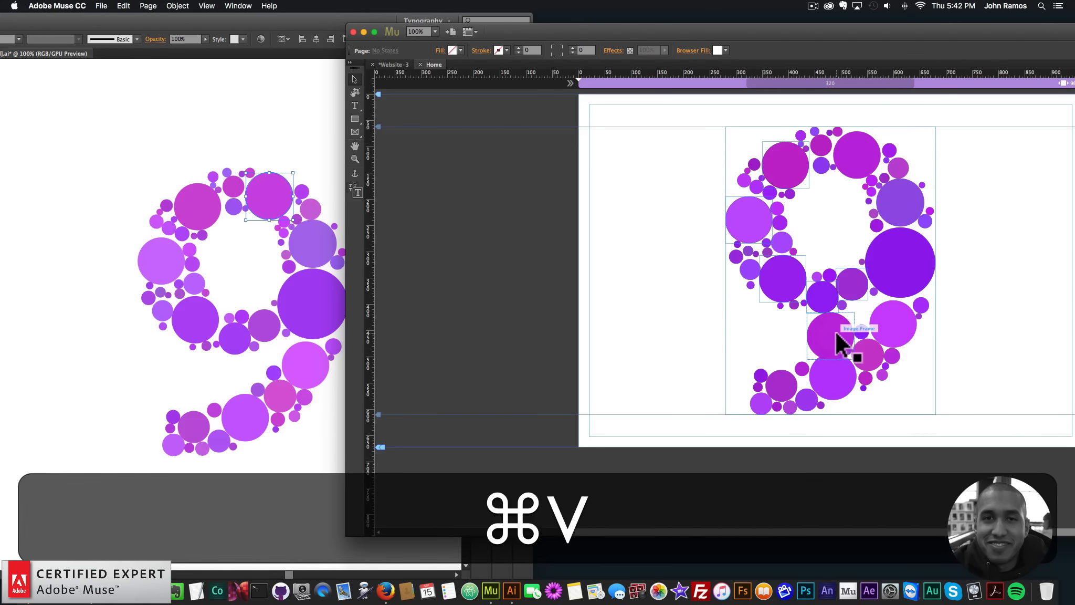
drag(845, 343, 871, 168)
key(Up)
key(Up)
key(Up)
key(Up)
key(Left)
key(Left)
key(Left)
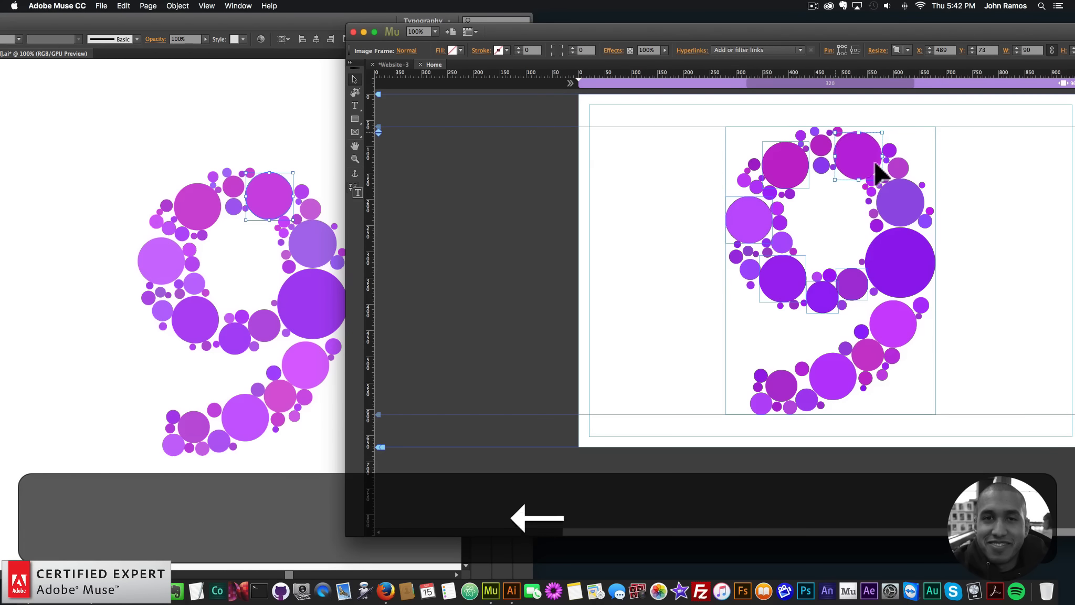
key(Up)
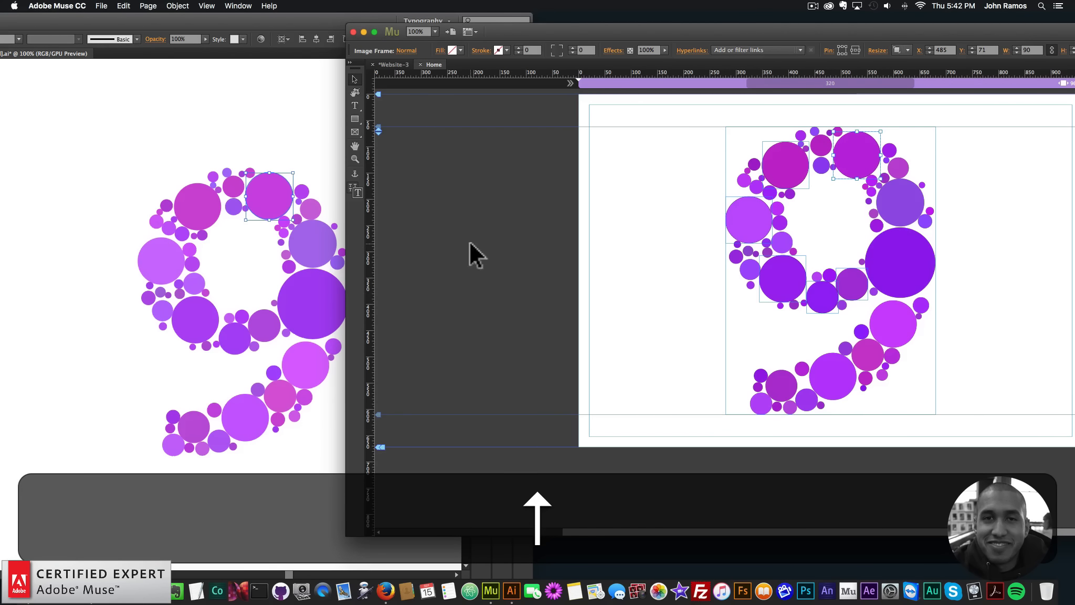
Copy the blue-violet circle above the largest one into Muse and align it over its match at about X 569, Y 161
click(310, 237)
key(cmd+c)
click(649, 226)
key(cmd+v)
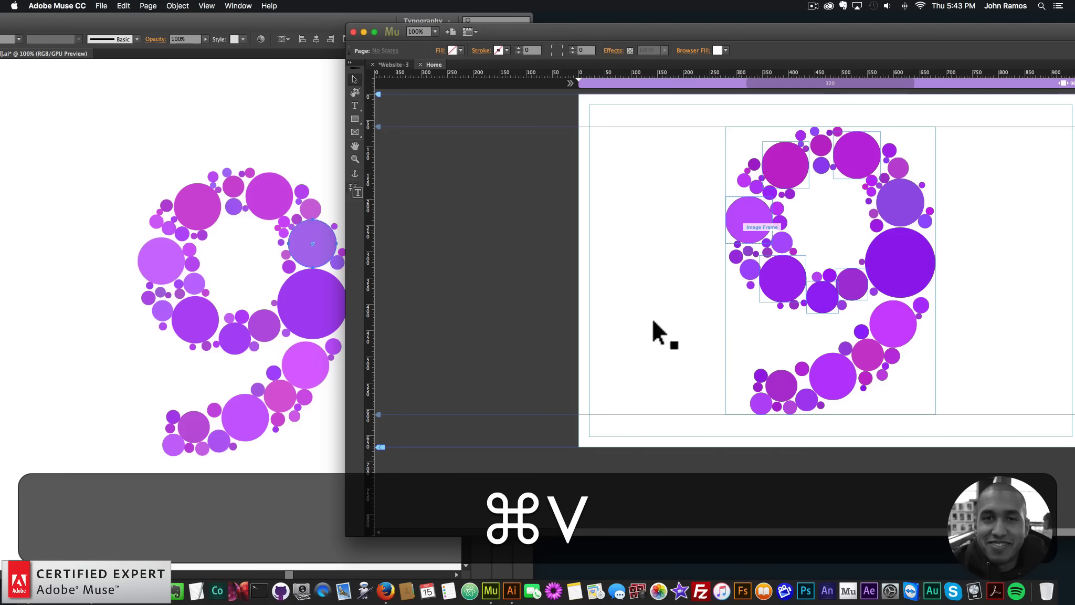
drag(846, 320, 891, 212)
key(Right)
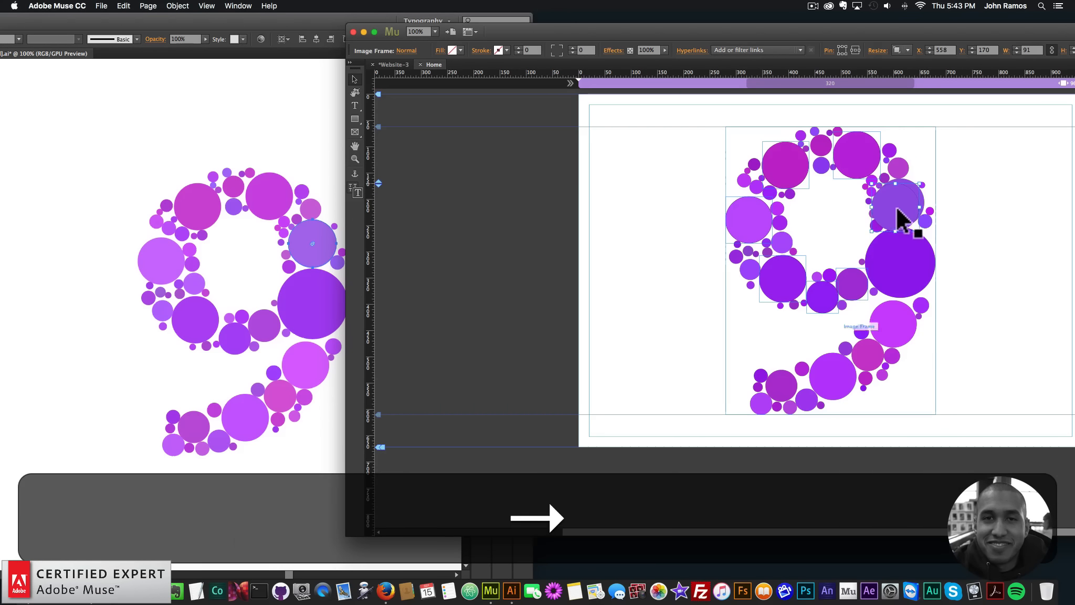
key(Up)
key(Right)
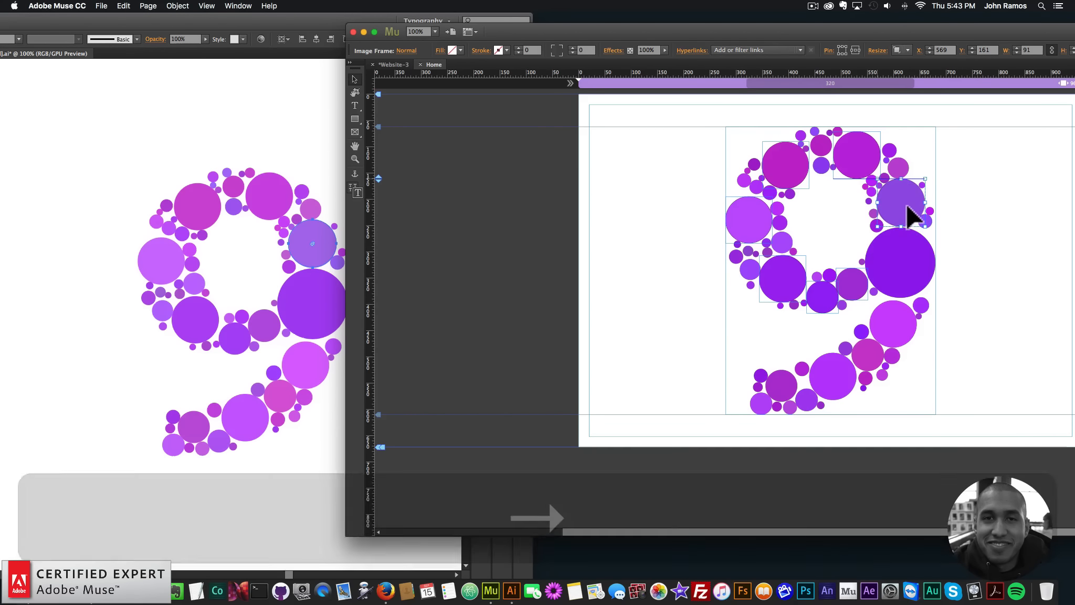
key(Left)
click(434, 308)
Copy the largest purple circle on the right of the 9 into Muse and align it over its match at about X 546, Y 255
click(326, 312)
click(325, 312)
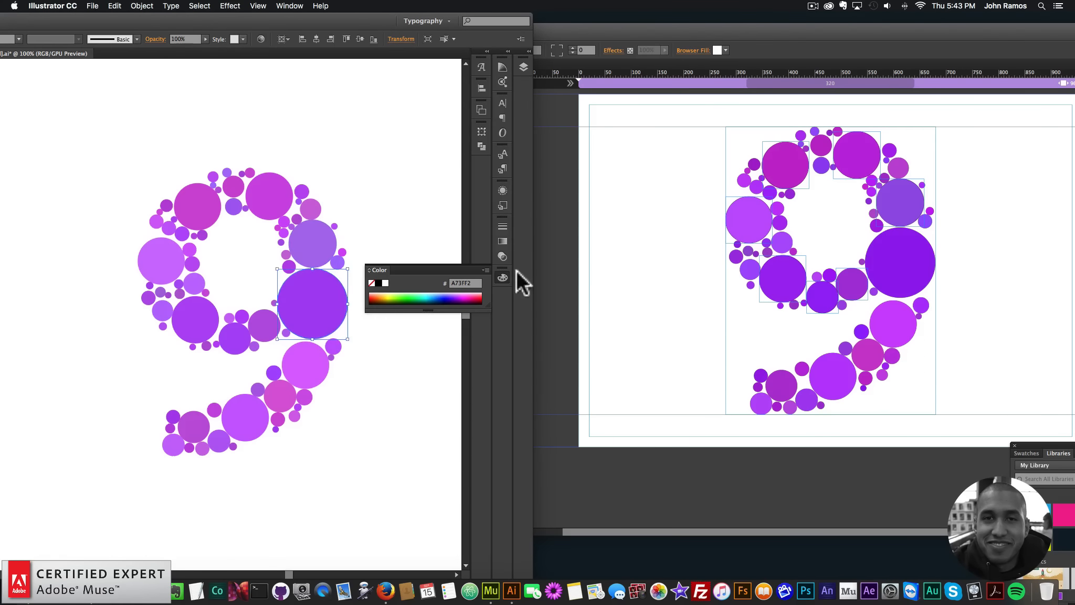
key(cmd+c)
click(696, 272)
key(cmd+v)
drag(833, 333, 901, 286)
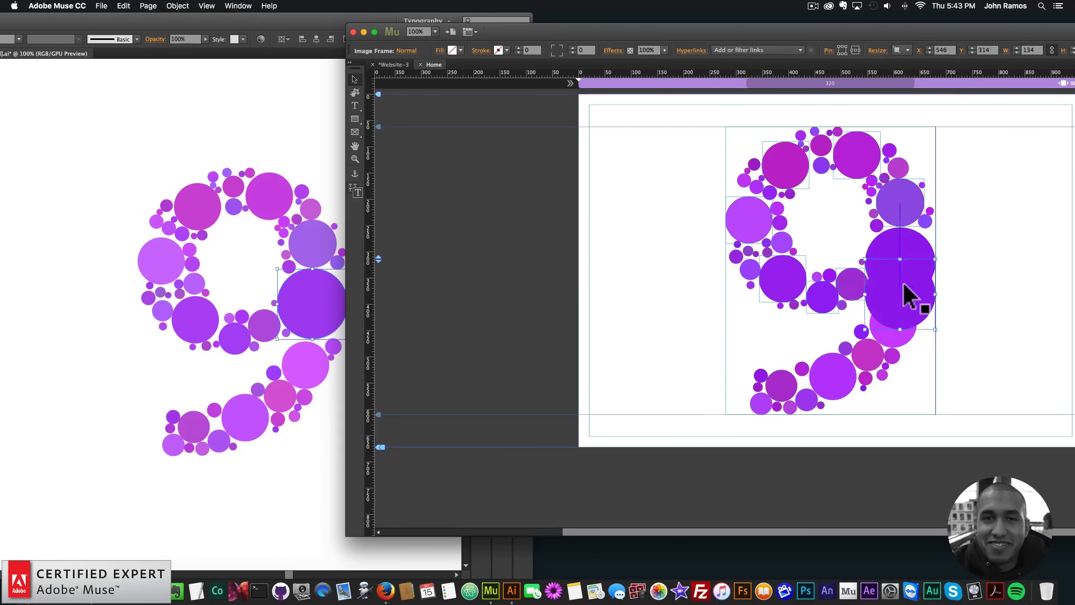
key(Down)
key(Right)
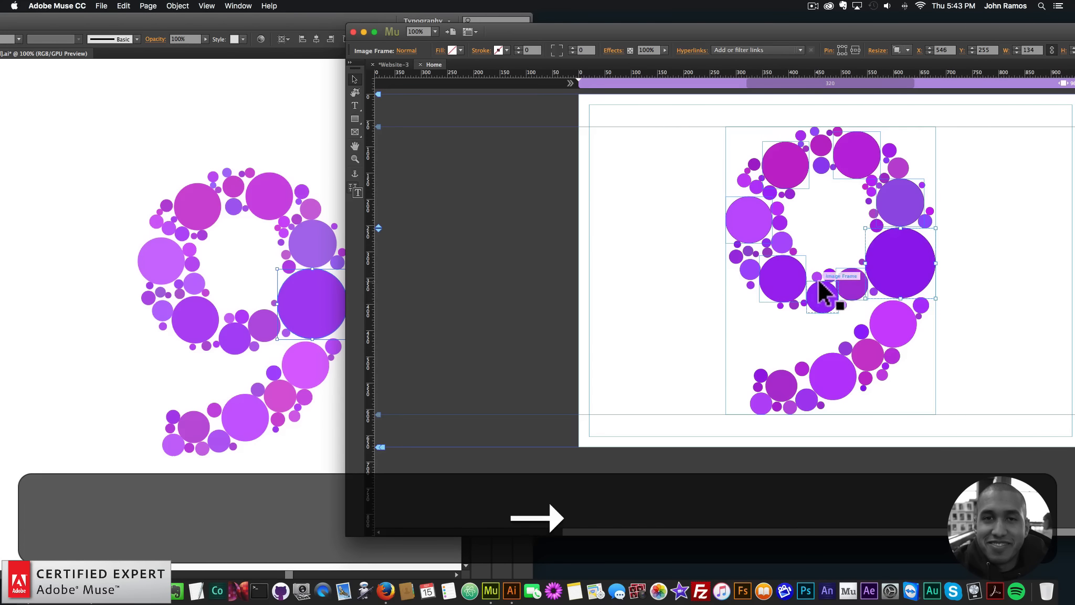
key(Up)
key(Left)
click(619, 307)
Copy the large pinkish-purple circle below the largest one into Muse and align it over its match at X 554, Y 392
click(304, 367)
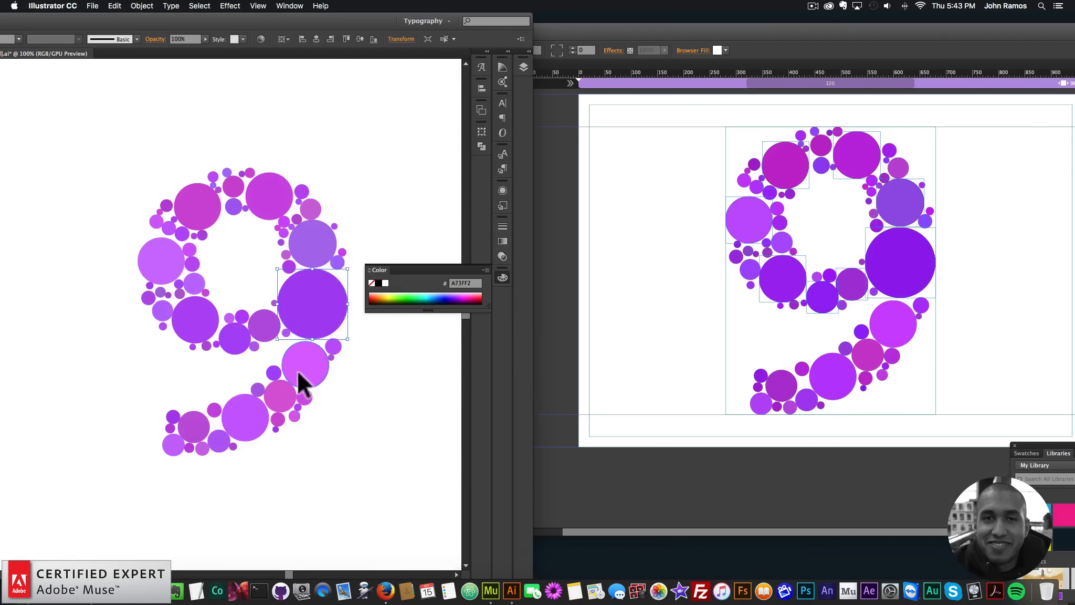
key(super+c)
click(629, 308)
key(super+v)
drag(828, 328, 893, 316)
key(Left)
key(Down)
key(Up)
key(Left)
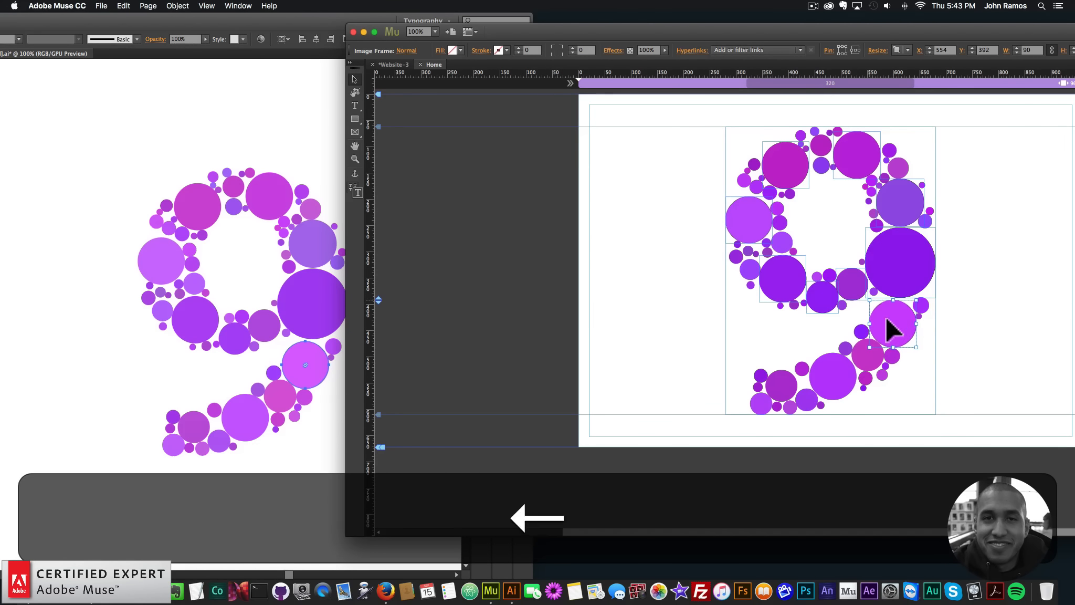
click(640, 332)
Copy the medium pink circle in the upper part of the 9's tail into Muse and align it at X 520, Y 466
click(279, 400)
click(279, 401)
key(super+c)
click(624, 336)
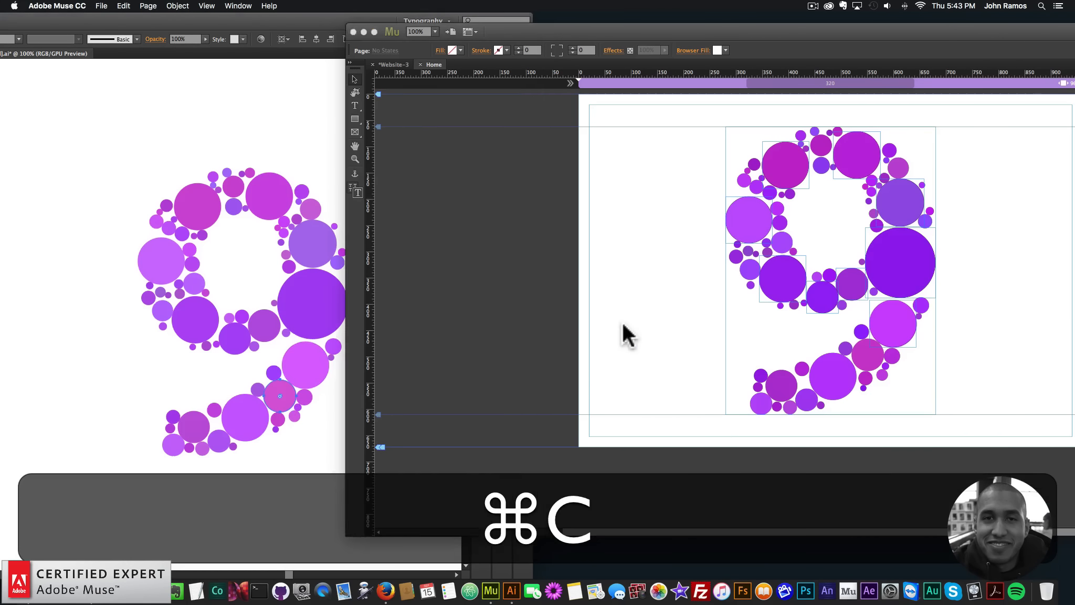
key(super+v)
drag(782, 358, 868, 353)
key(Left)
key(Right)
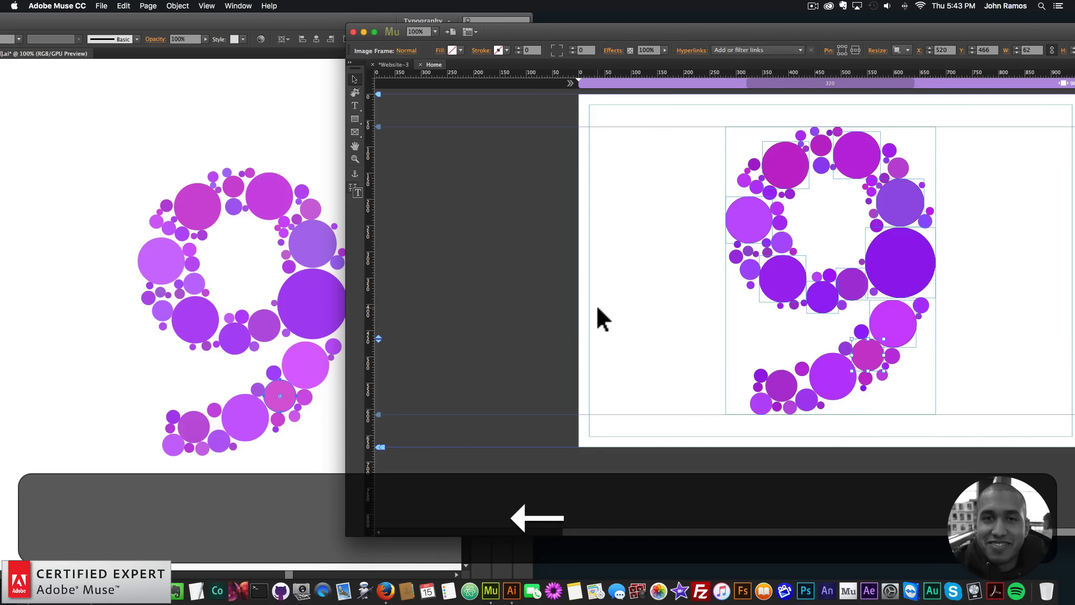
click(598, 317)
Copy the large purple circle in the middle of the 9's tail into Muse and align it over its match at X 439, Y 493
click(272, 432)
click(255, 432)
key(super+c)
click(730, 318)
key(super+v)
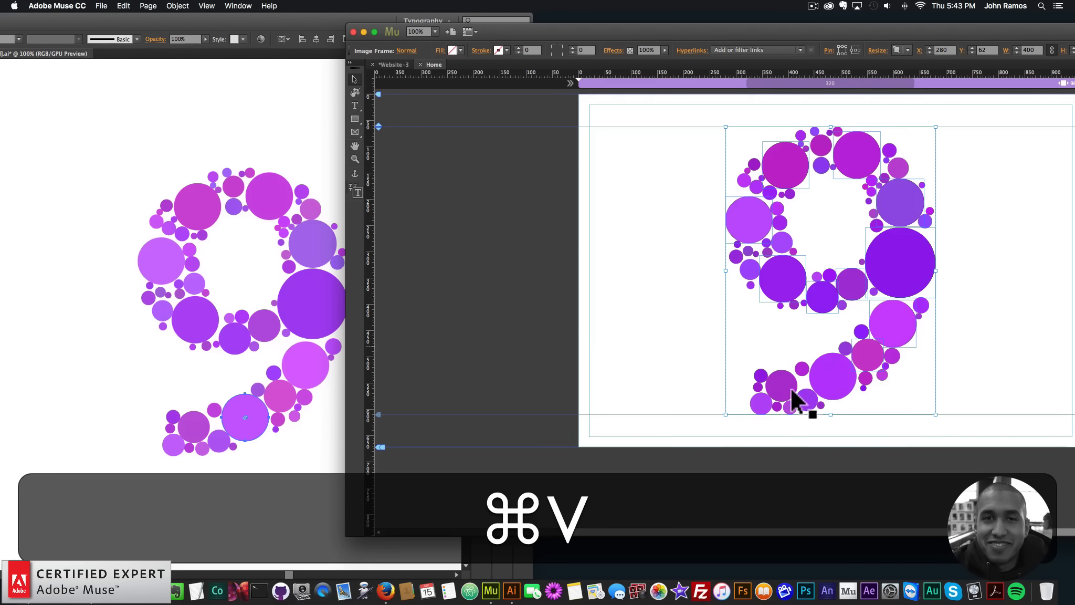
drag(841, 336, 844, 371)
key(Up)
key(Up)
key(Up)
key(Up)
key(Up)
key(Up)
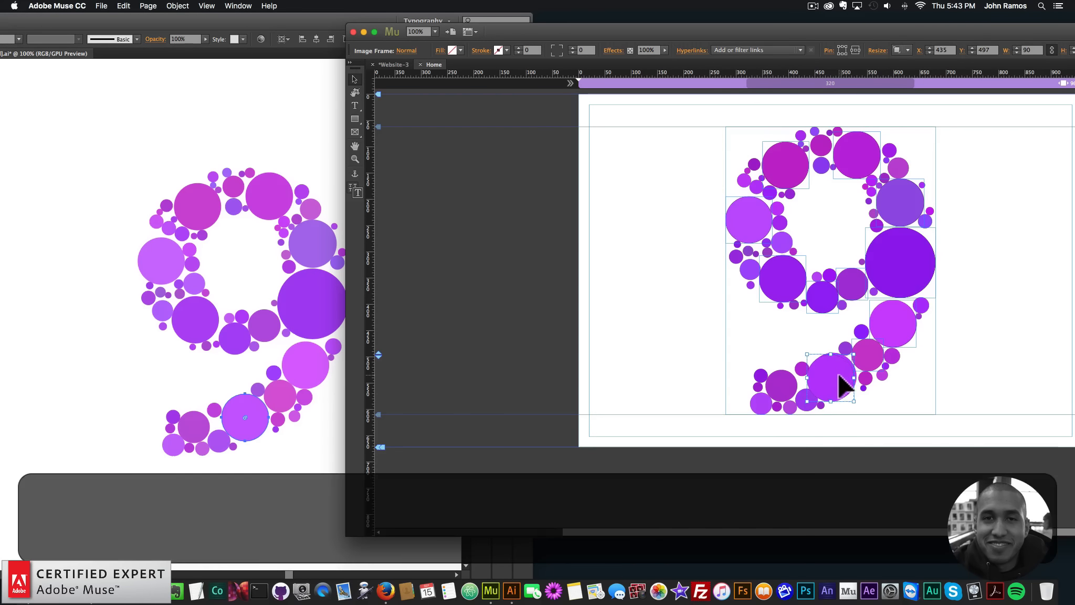
key(Right)
key(Right)
key(Right)
key(Right)
key(Right)
key(Down)
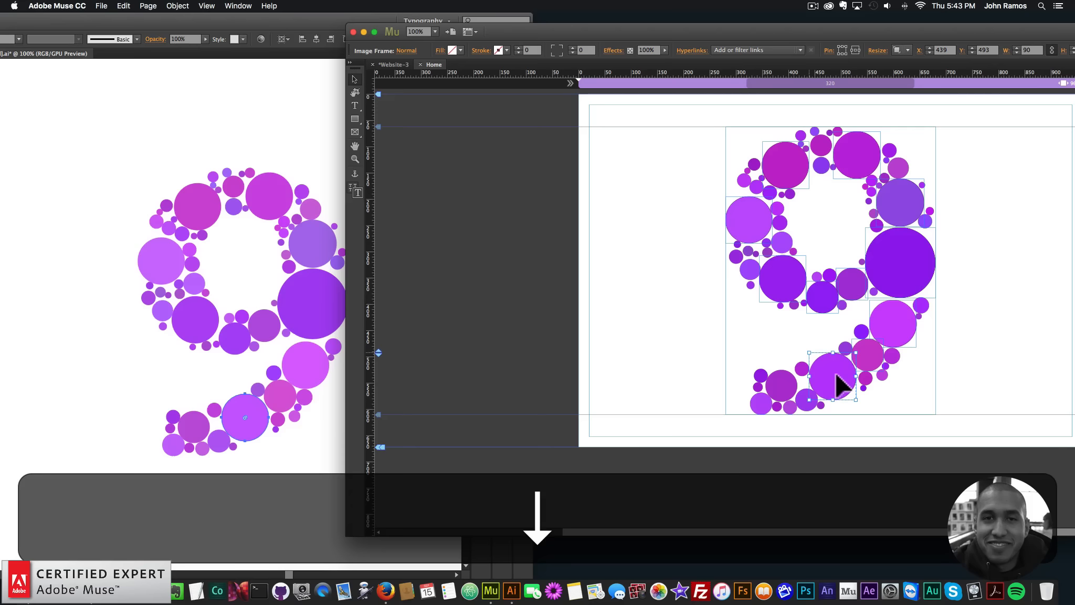
click(614, 345)
Copy the small violet circle at the lower left of the tail's large circle into Muse and align it at X 411, Y 561
click(214, 446)
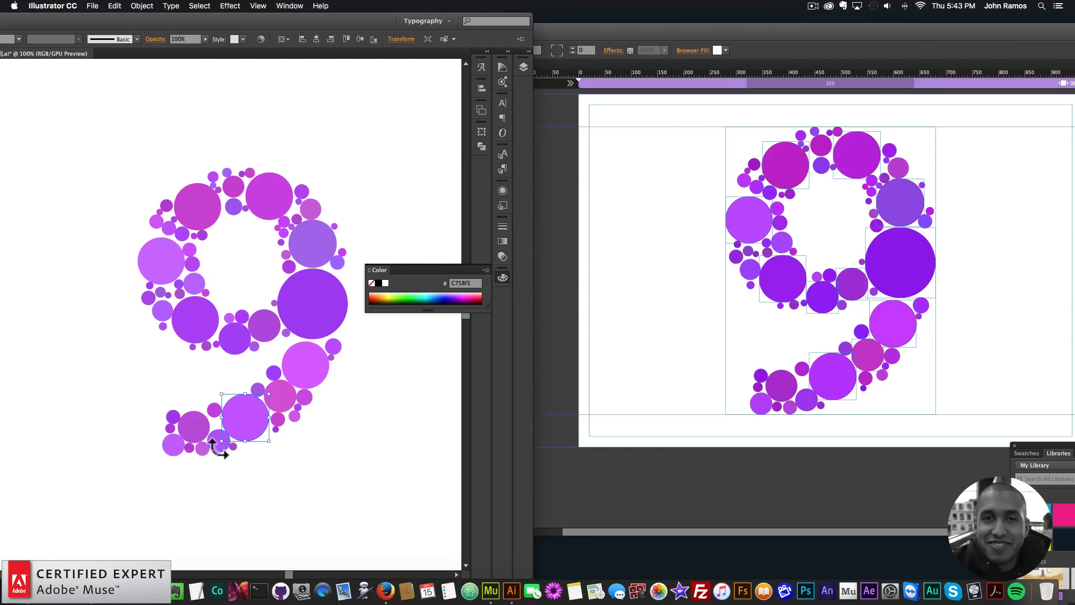
click(216, 442)
key(super+c)
click(743, 365)
key(super+v)
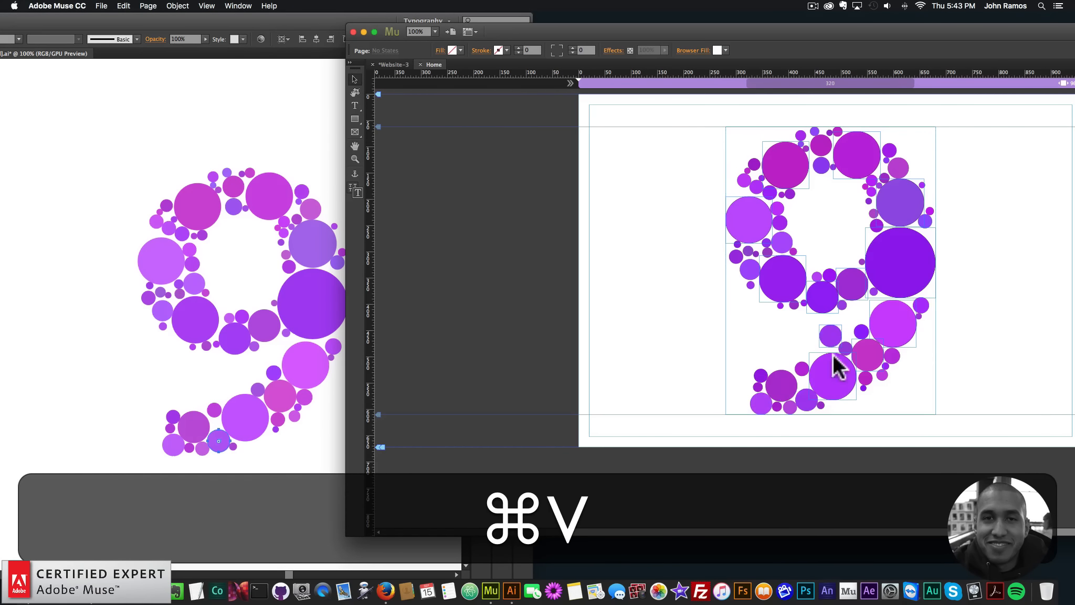
drag(832, 344, 803, 403)
key(Left)
key(Right)
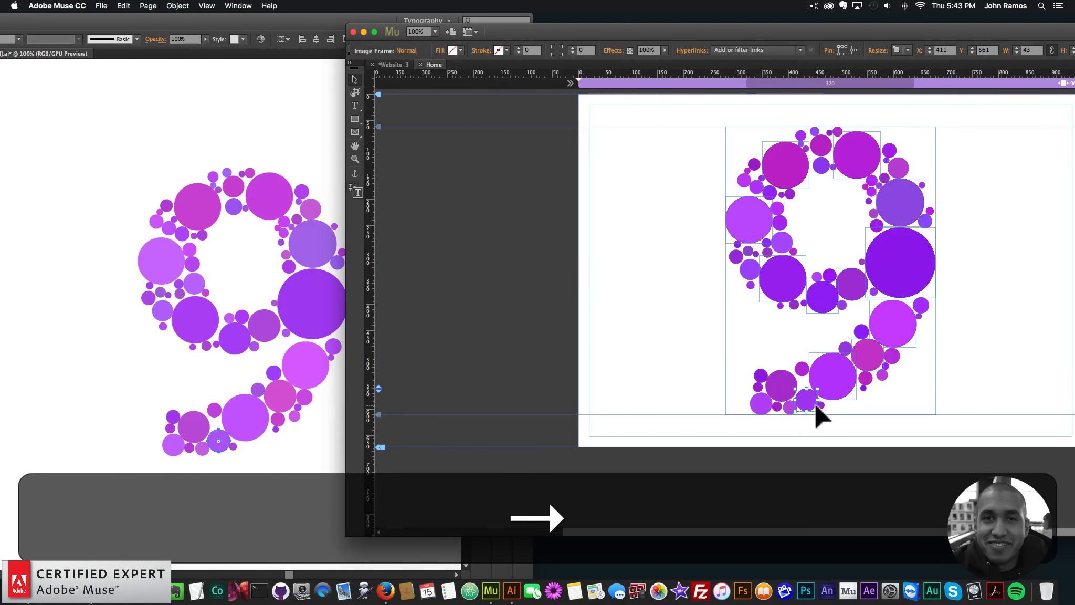
click(616, 356)
Copy the medium magenta circle near the tail's end into Muse and align it over its match at about X 356, Y 524
click(168, 428)
click(195, 424)
key(super+c)
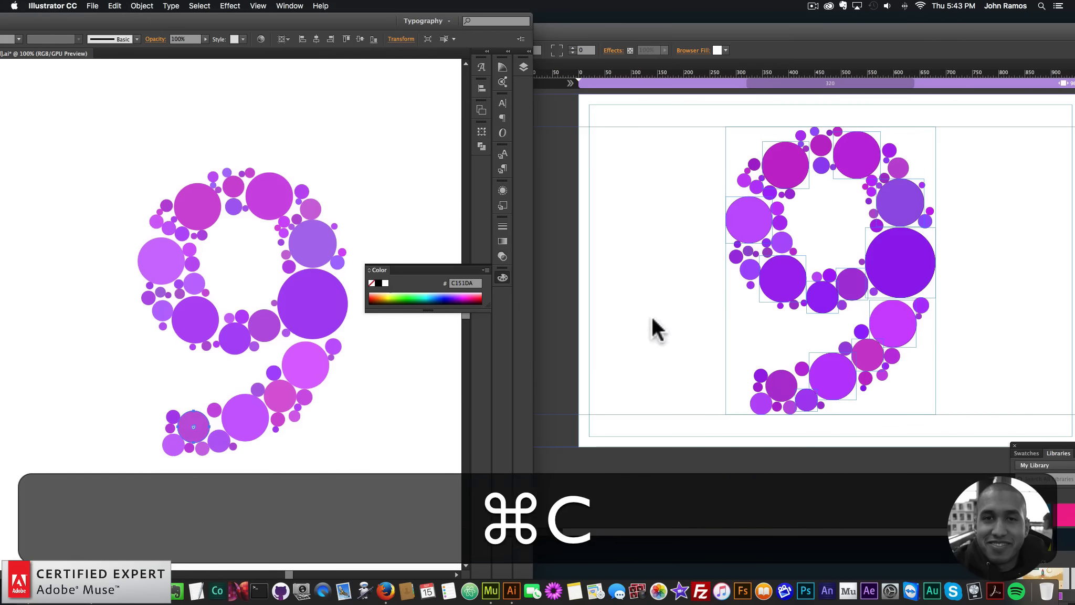
click(652, 319)
key(super+v)
drag(834, 336, 786, 382)
key(Left)
key(Left)
key(Down)
key(Left)
key(Up)
key(Left)
key(Right)
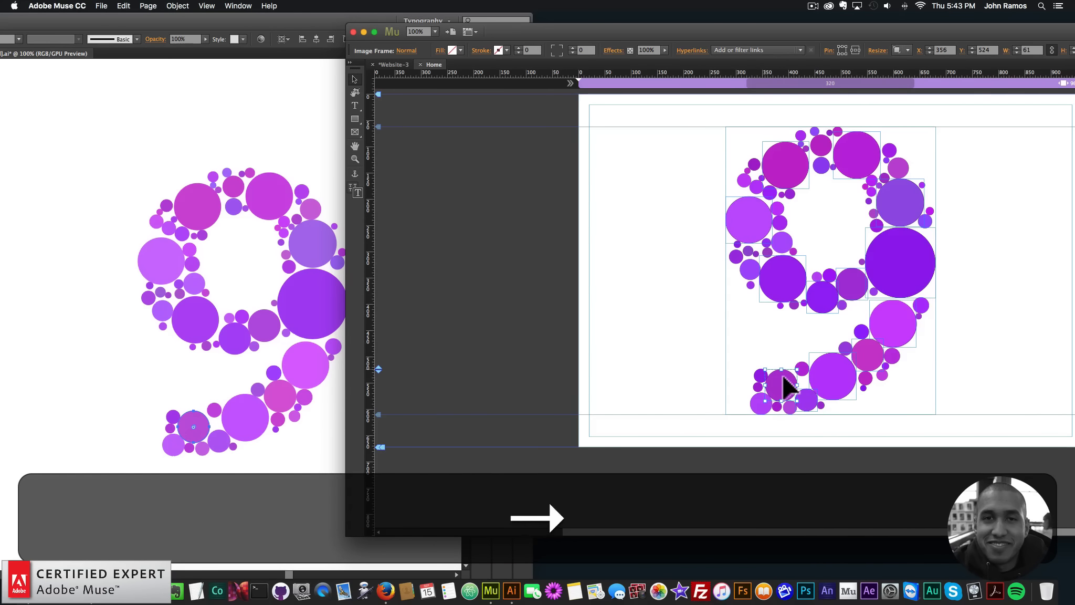
key(Left)
key(Up)
click(629, 364)
Copy the small light-purple circle at the tip of the 9's tail into Muse and place it at about X 326, Y 569
click(169, 446)
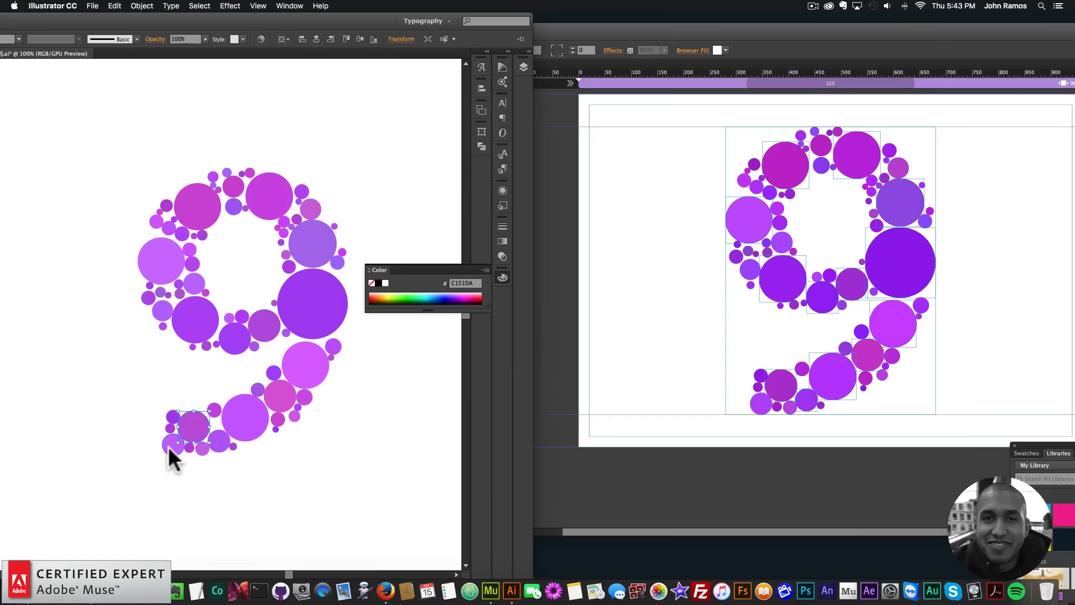
double_click(168, 446)
double_click(246, 475)
click(165, 439)
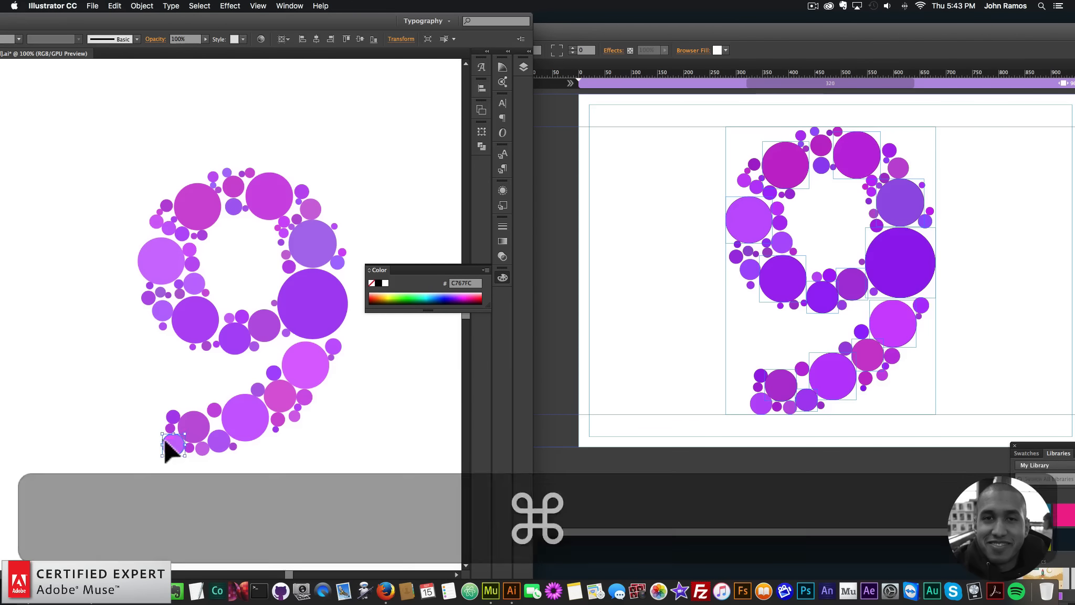
key(super+c)
click(575, 388)
key(super+v)
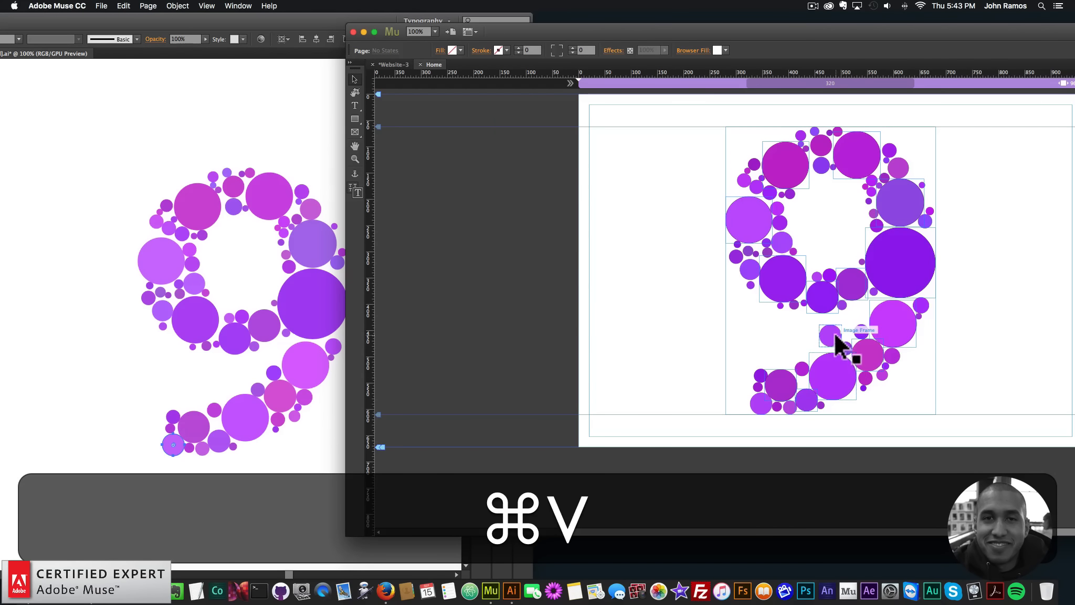
drag(835, 344, 762, 400)
key(Down)
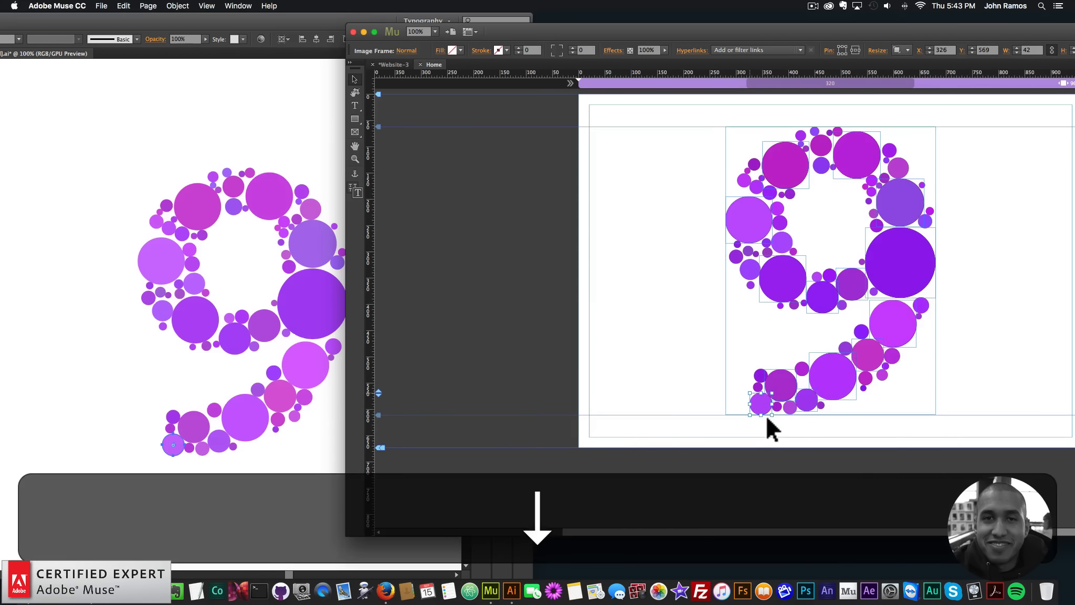
Nudge the small light-purple circle at the tip of the 9's tail to X 326, Y 568 and deselect it
key(Right)
key(Up)
key(Down)
key(Up)
key(Right)
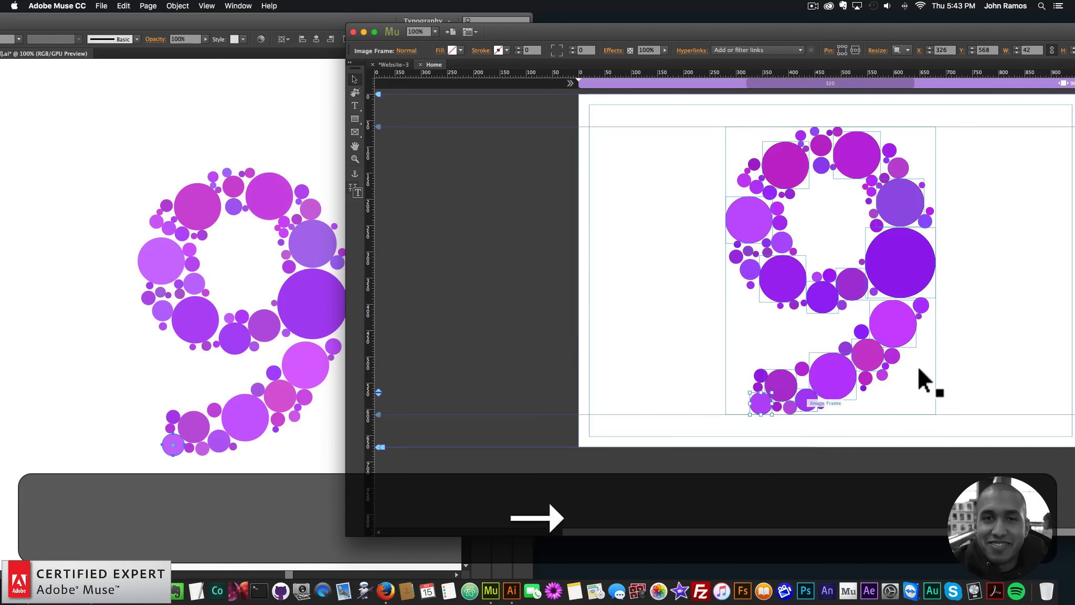
key(Left)
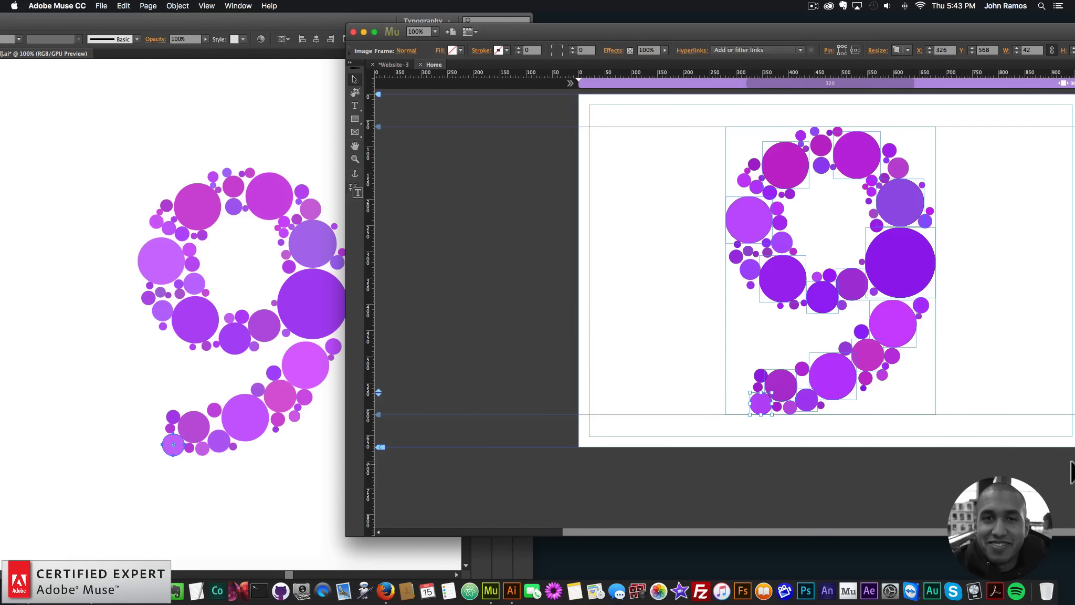
click(561, 302)
Bring the whole Muse window into view and hide the reference image of the complete 9 in Layer 1
double_click(609, 31)
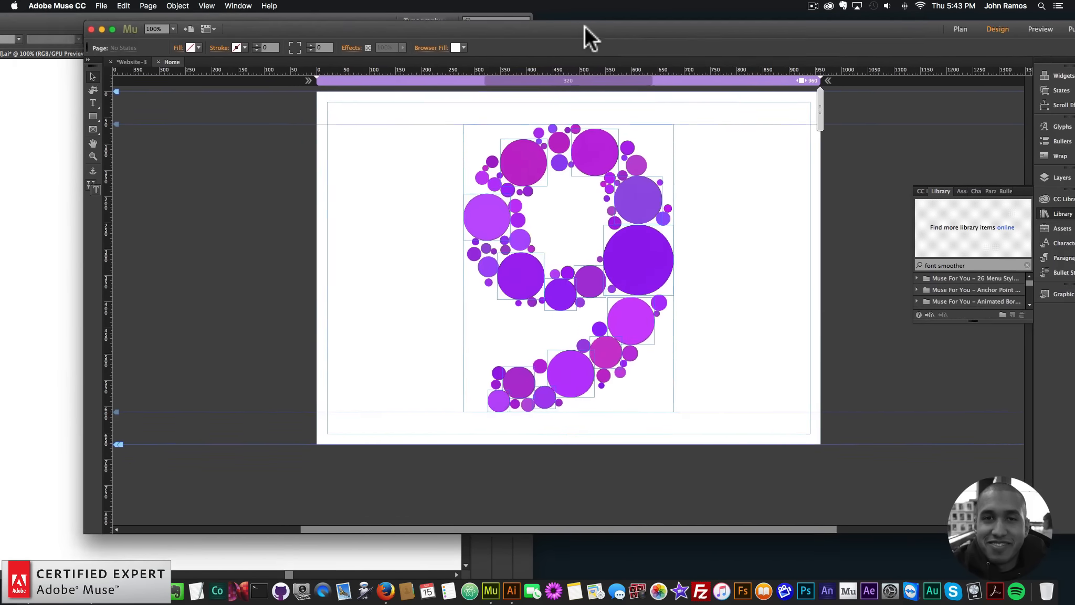
drag(585, 26, 528, 21)
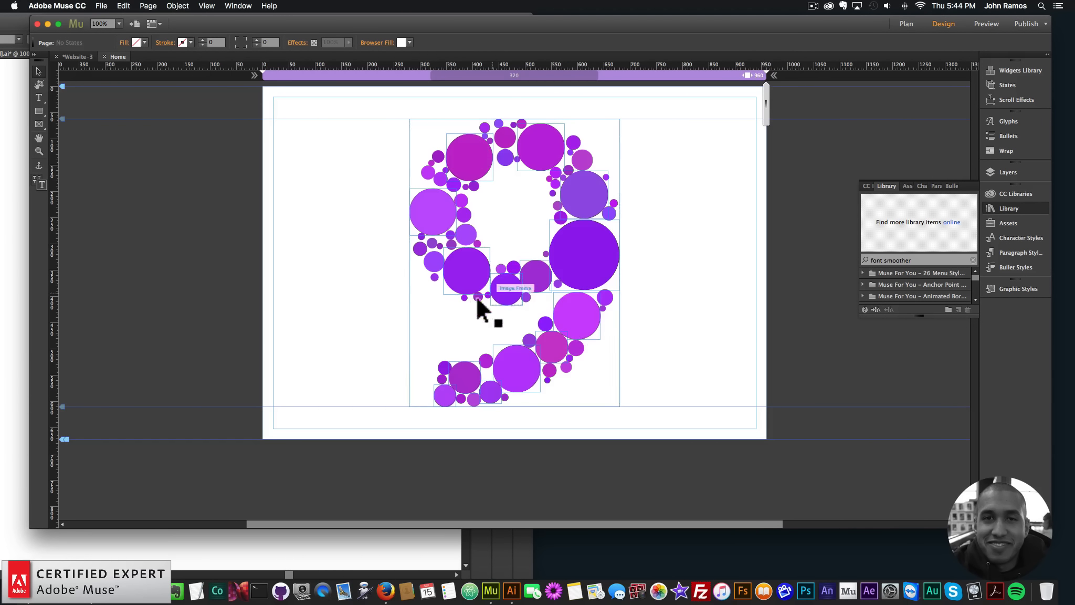
click(607, 370)
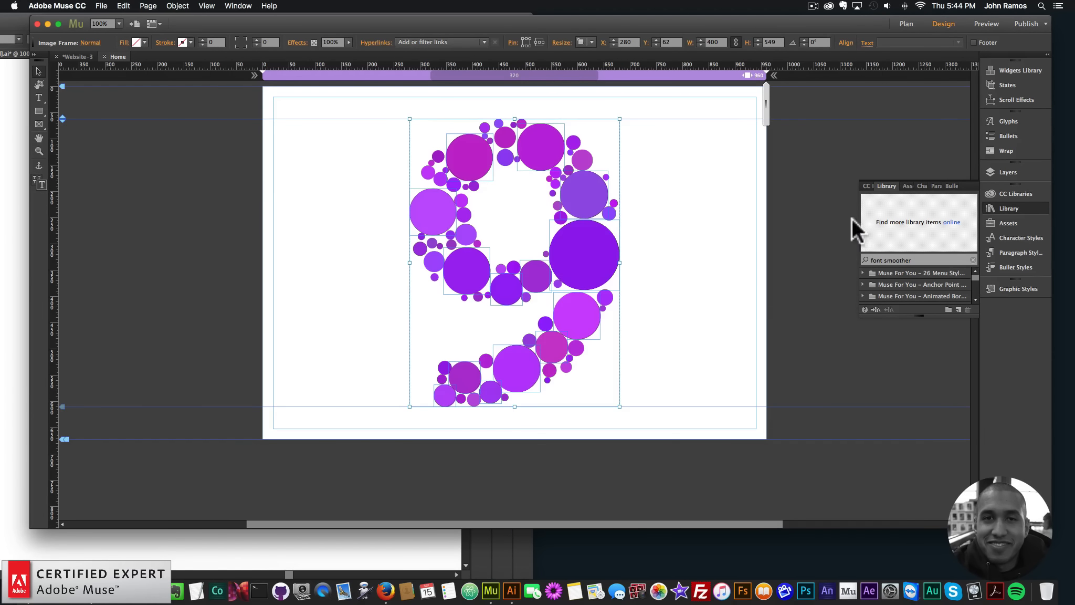
click(1022, 172)
click(855, 178)
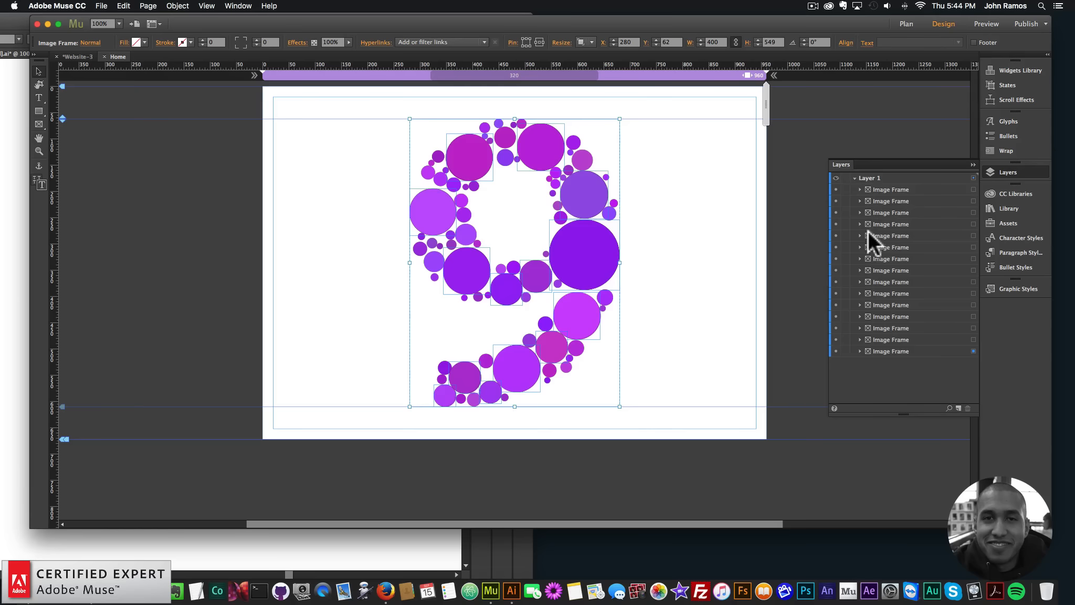
click(836, 352)
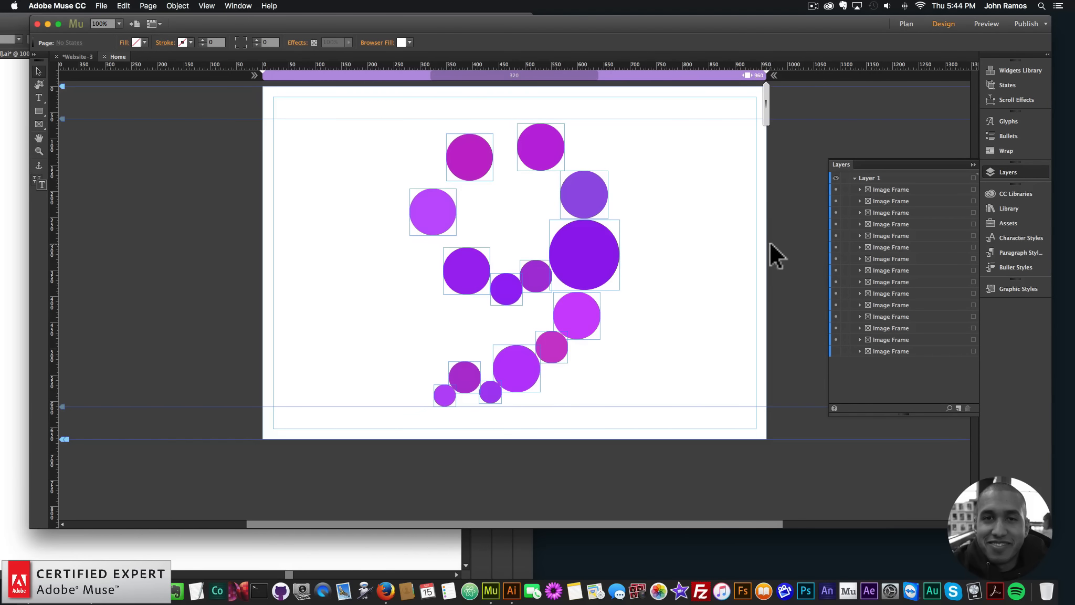
Search the Muse library for "stgrd" with its list enlarged
click(5, 243)
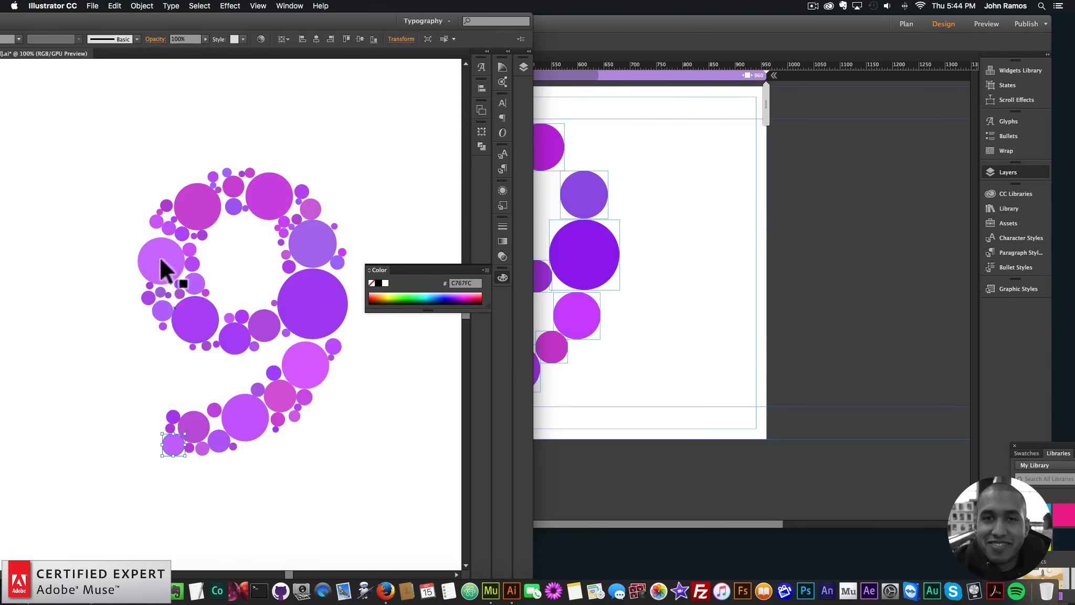
click(700, 297)
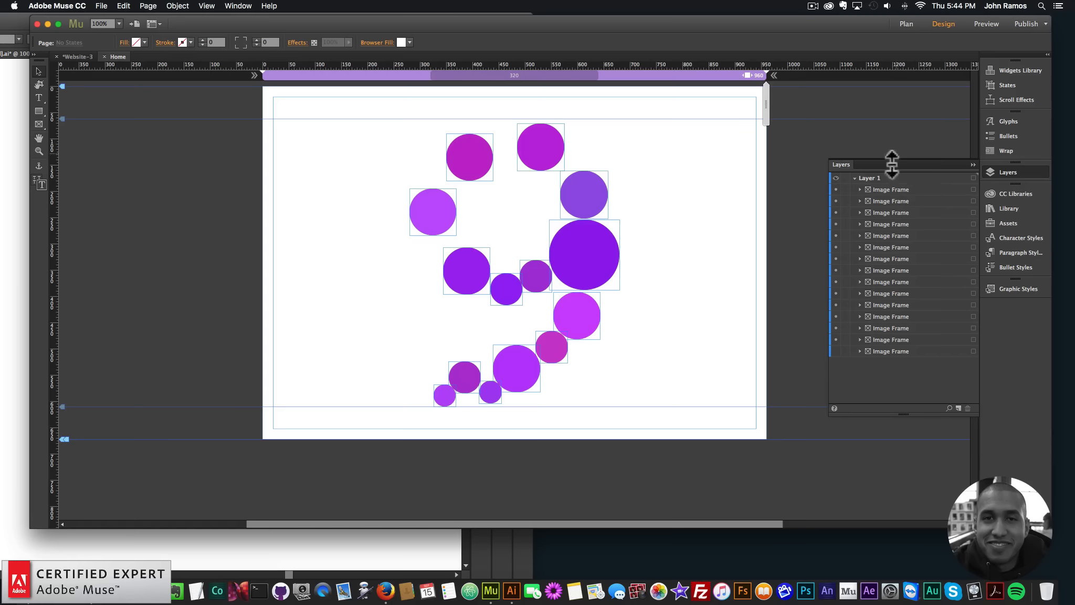
click(1007, 172)
click(1006, 210)
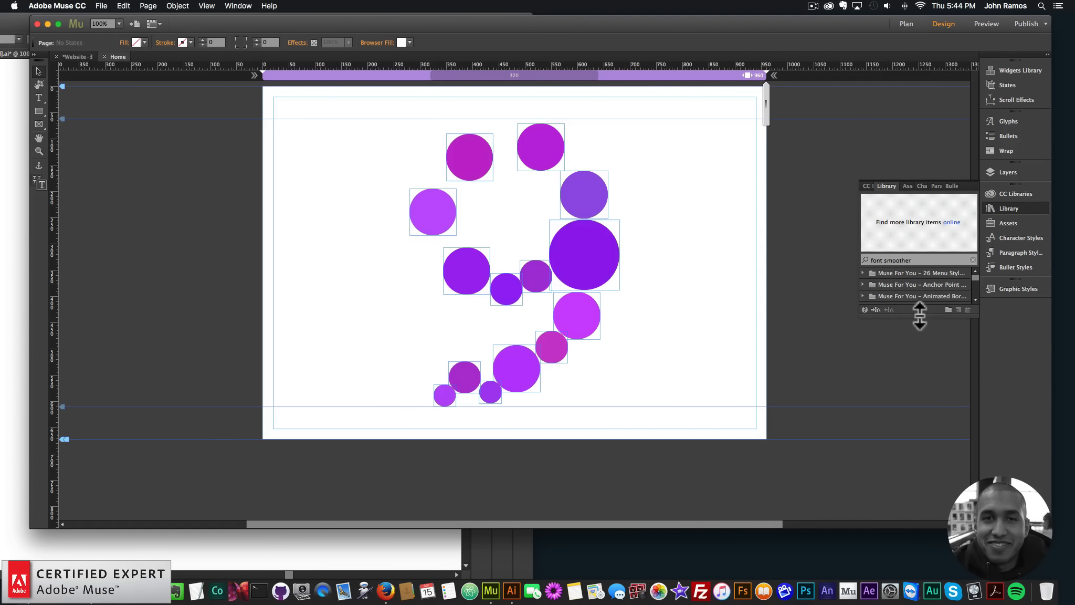
drag(918, 315, 918, 442)
click(920, 259)
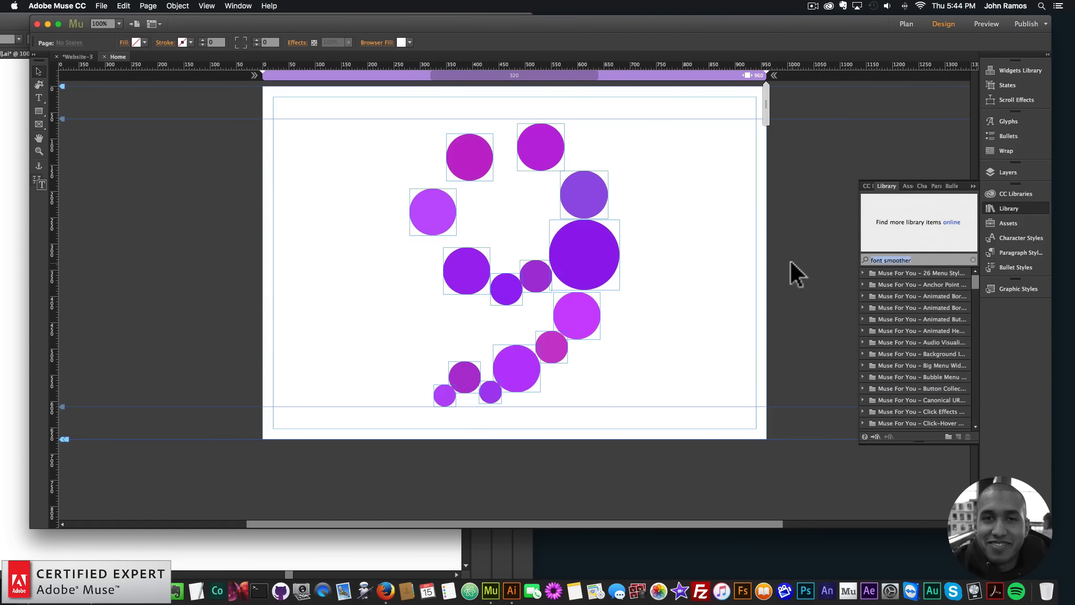
text(stgrd)
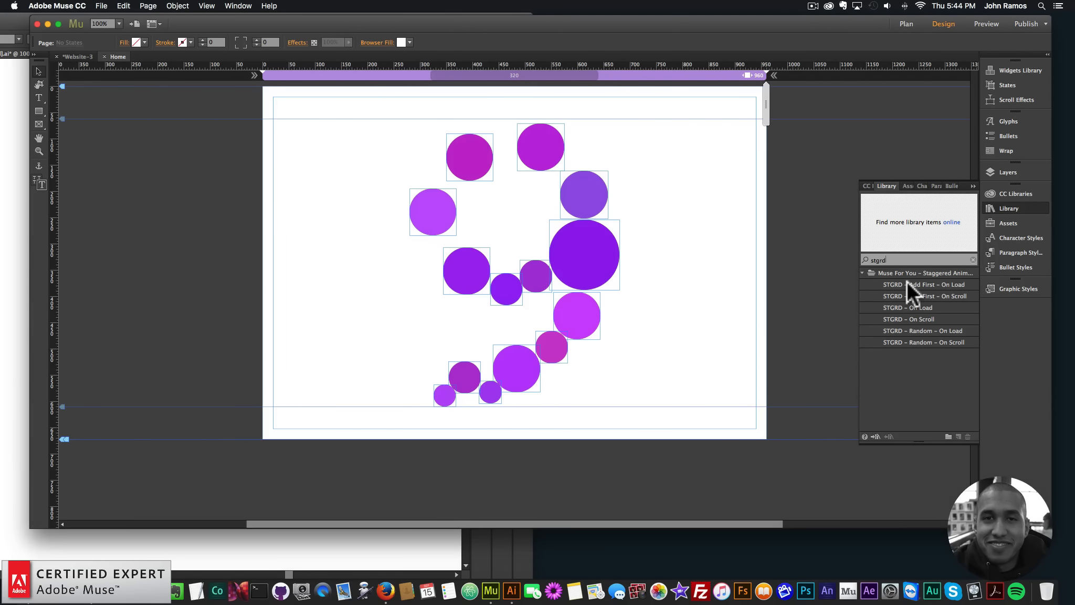
Place the STGRD – Add First – On Load widget at X -50, Y 0 and STGRD – On Load at X -50, Y 71
click(902, 284)
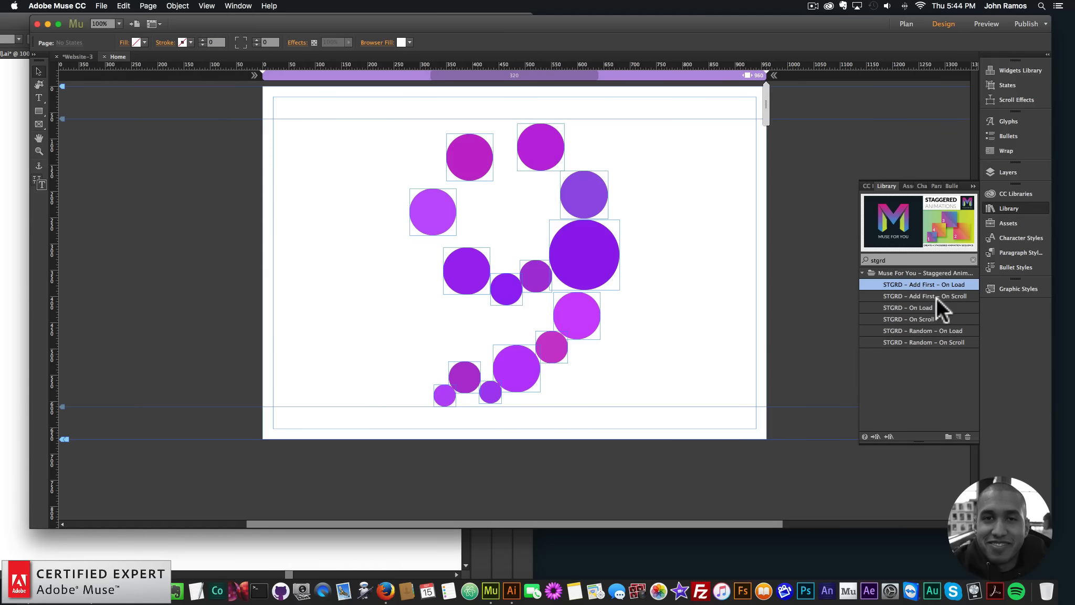
drag(919, 283, 246, 101)
click(903, 310)
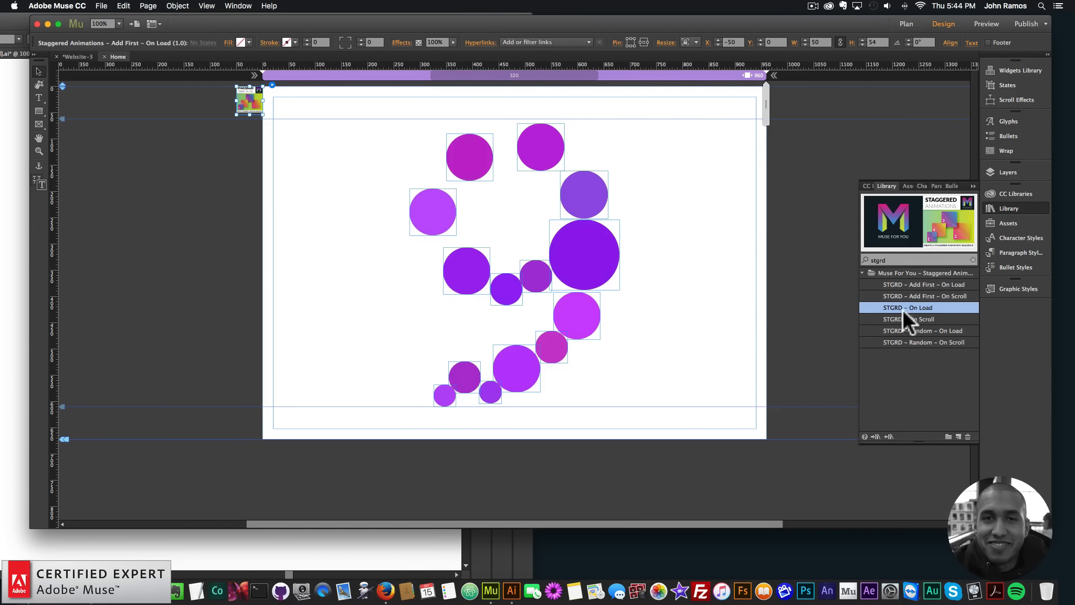
drag(914, 306, 251, 139)
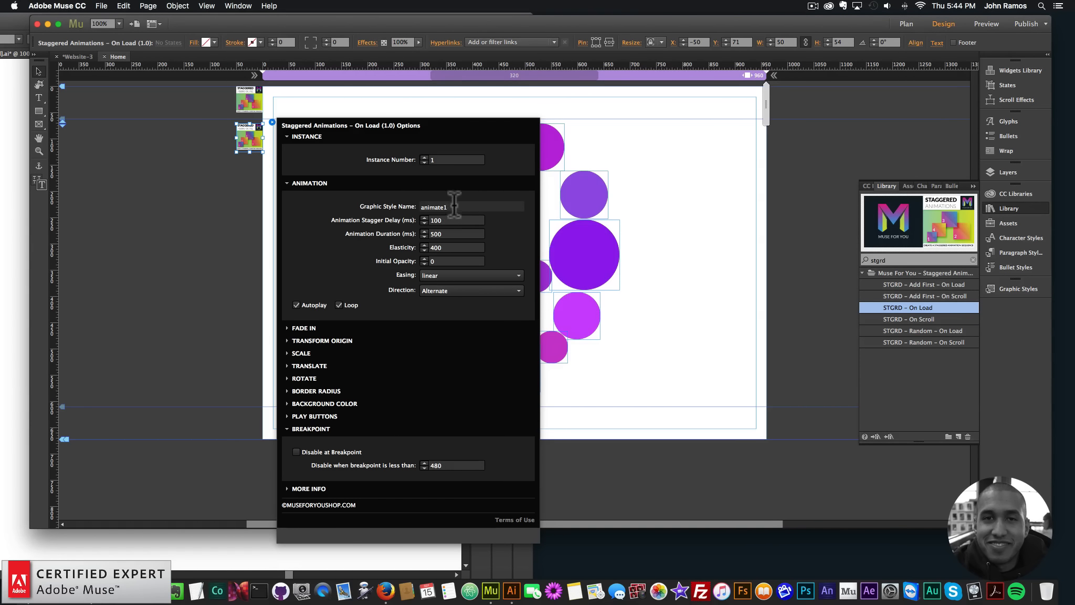
click(578, 159)
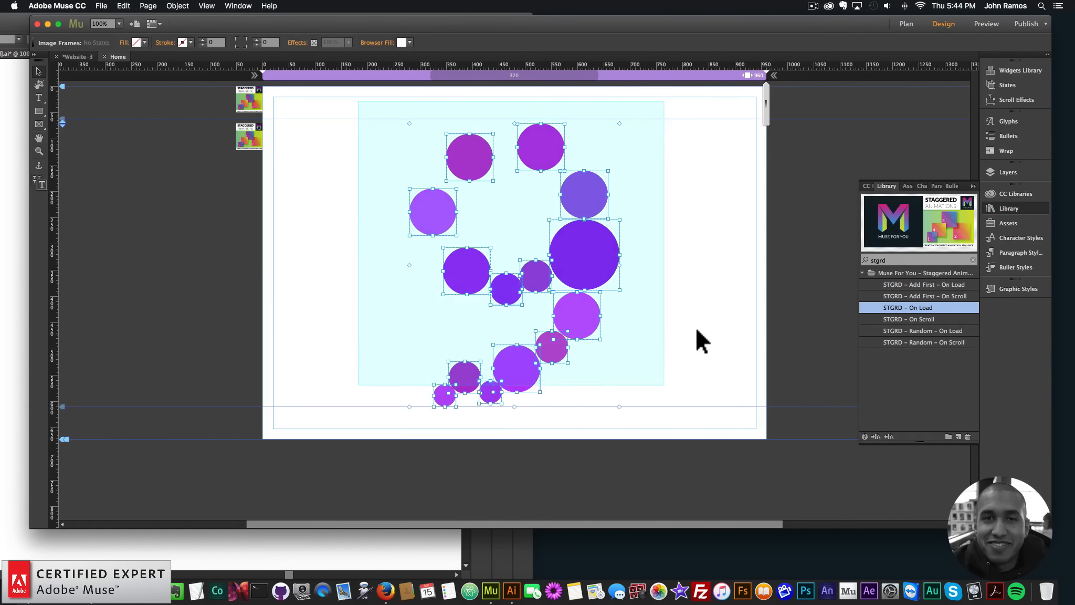
Select all the individual circles of the 9 and create a new graphic style from them
drag(355, 105, 695, 435)
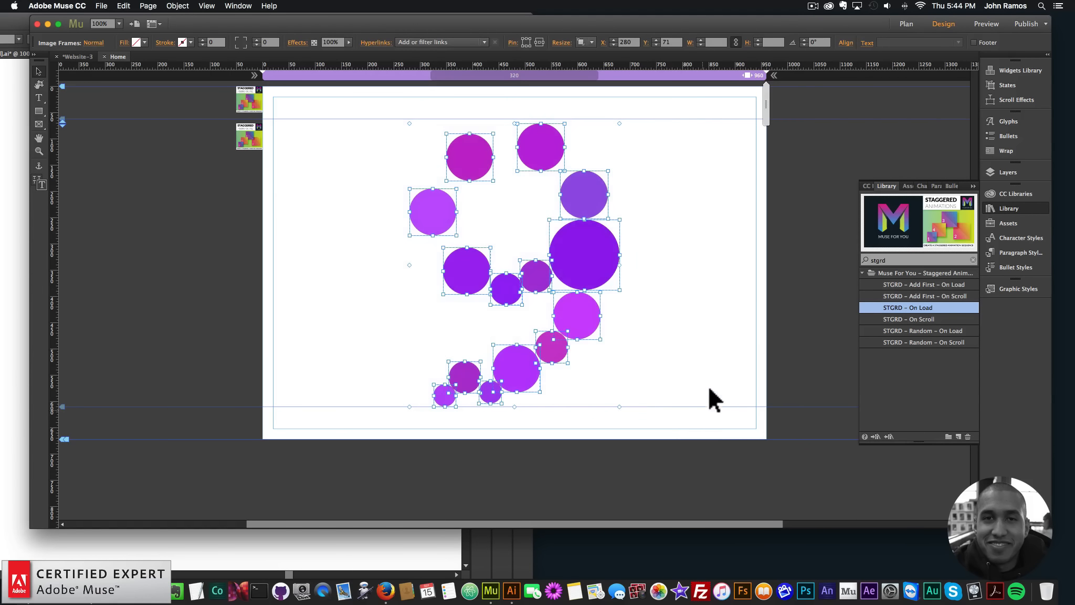
click(1029, 288)
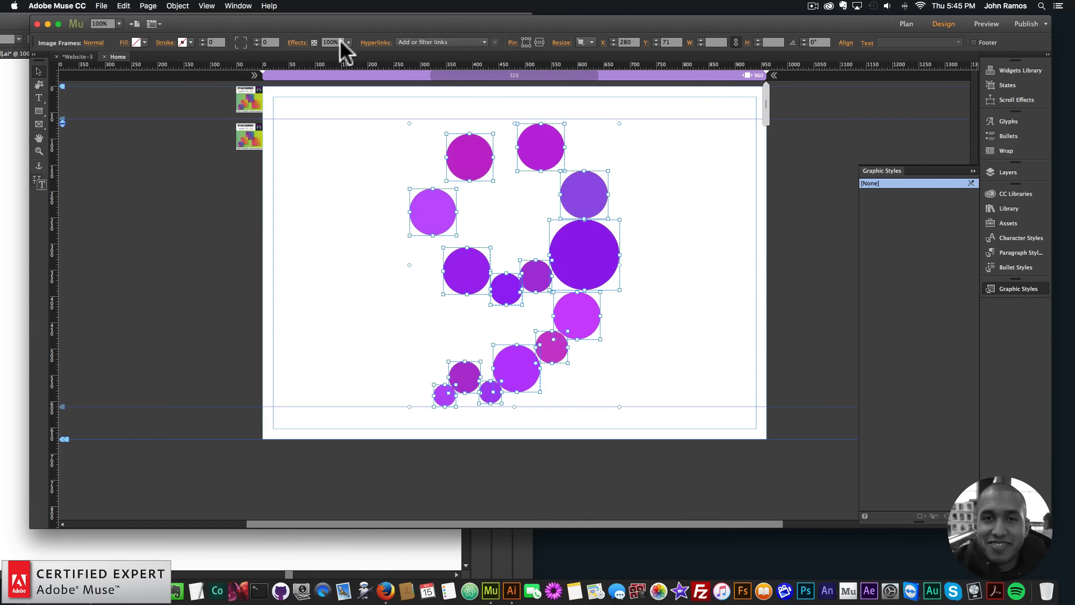
click(238, 6)
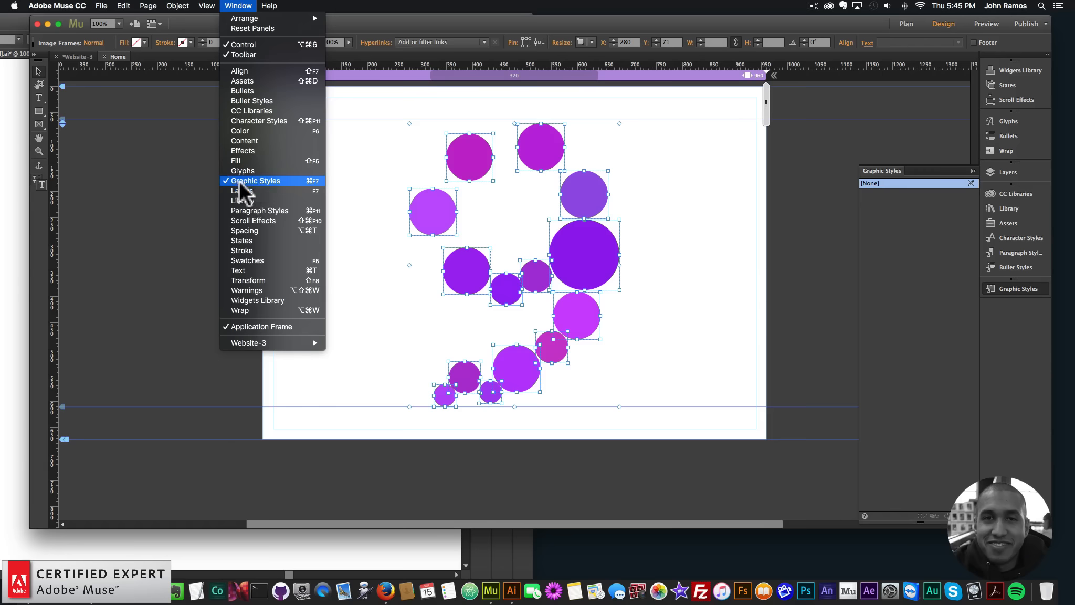
click(884, 237)
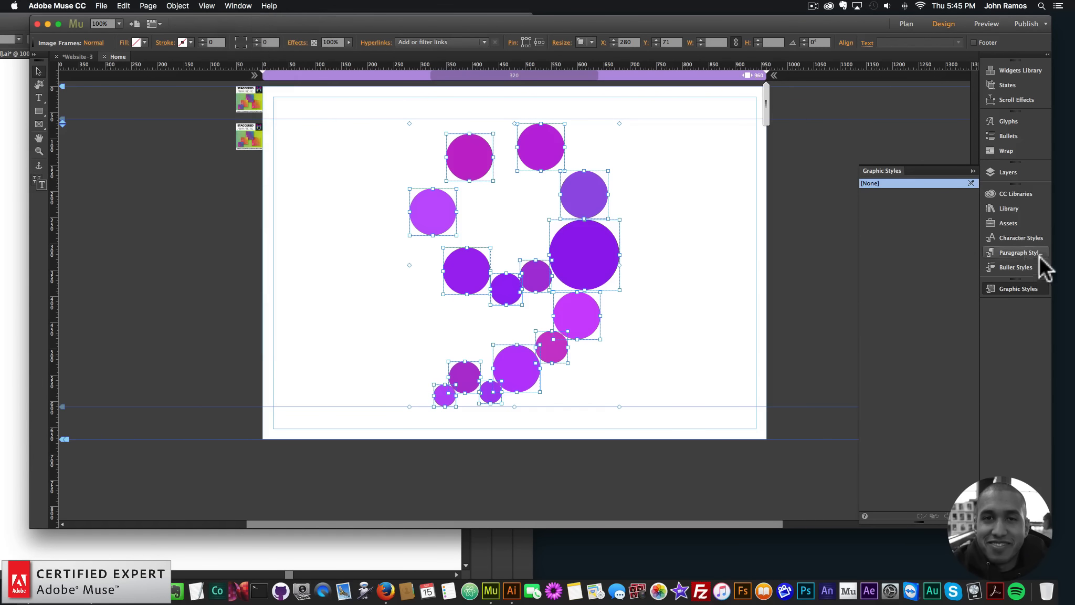
click(1008, 210)
click(237, 6)
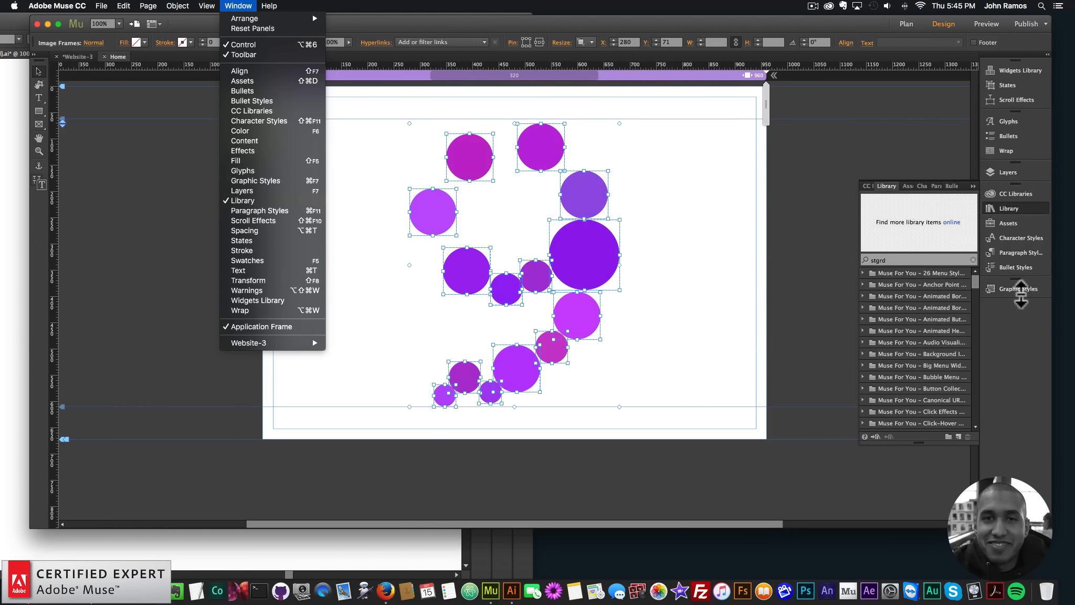
click(1018, 290)
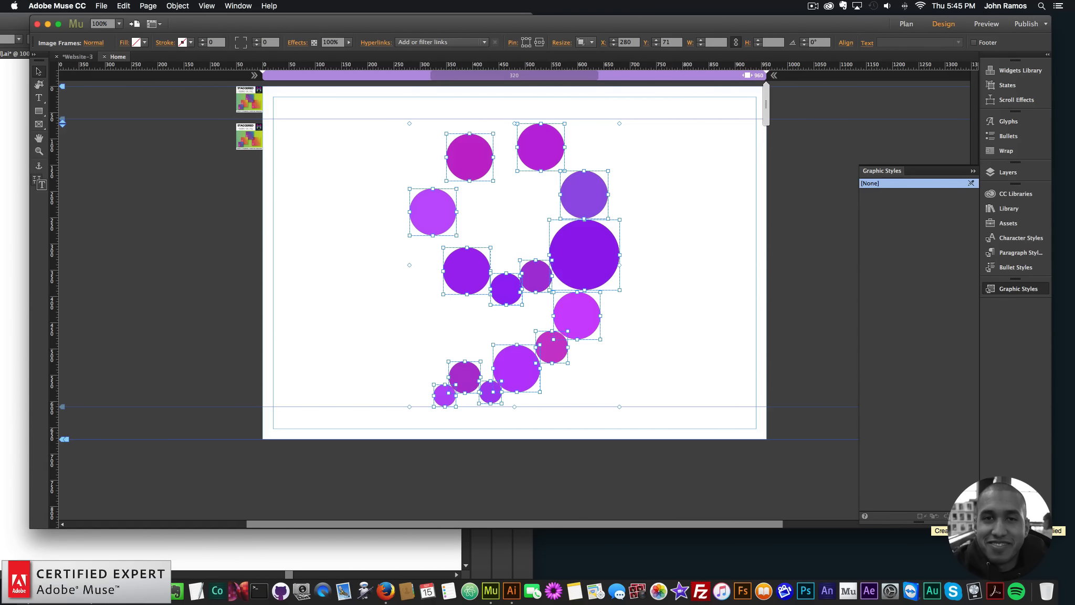
click(945, 516)
click(872, 192)
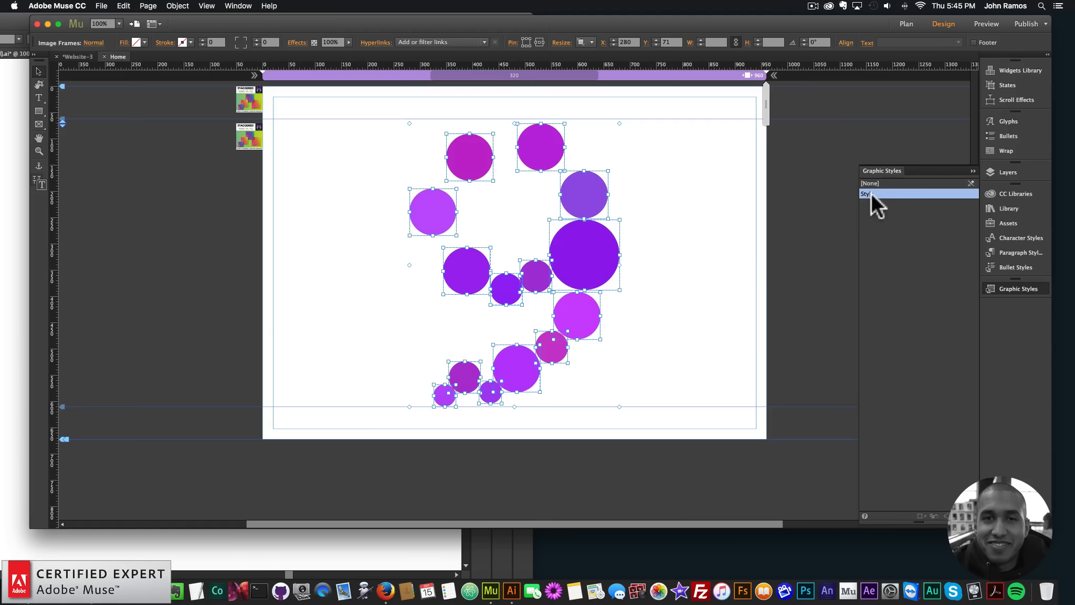
Rename the circles' new graphic style animate1
double_click(870, 193)
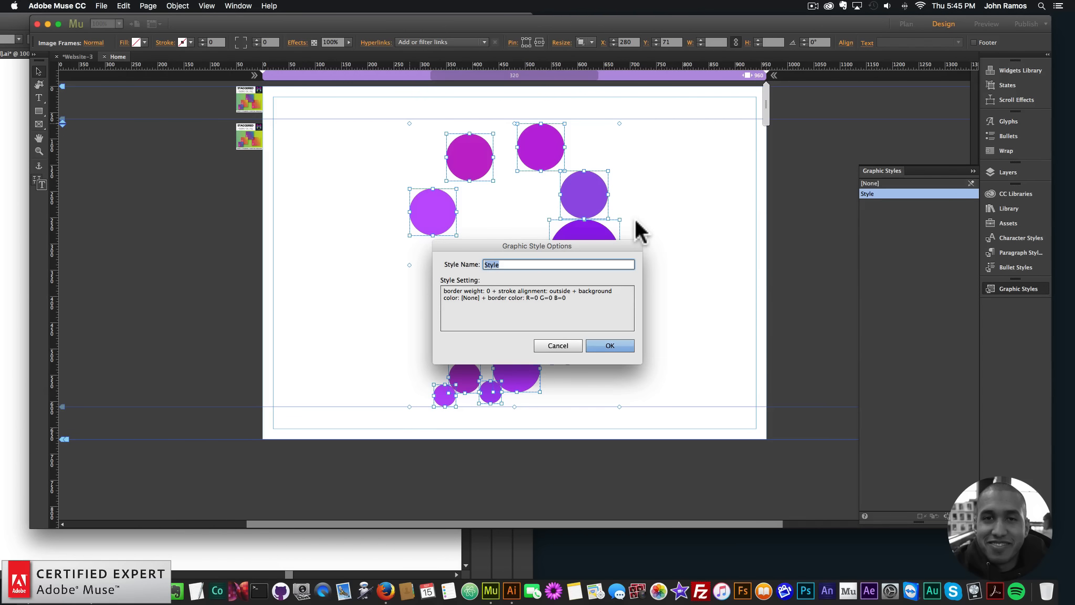
text(animate1)
key(Return)
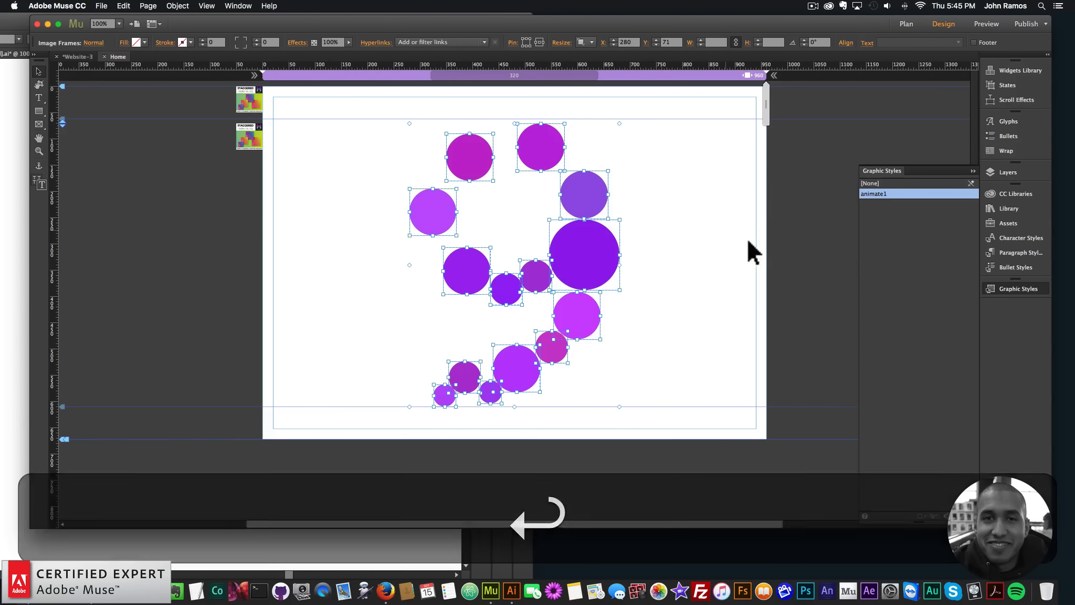
Select several circles and the On Load widget one at a time to check which graphic style each uses
click(687, 210)
click(611, 266)
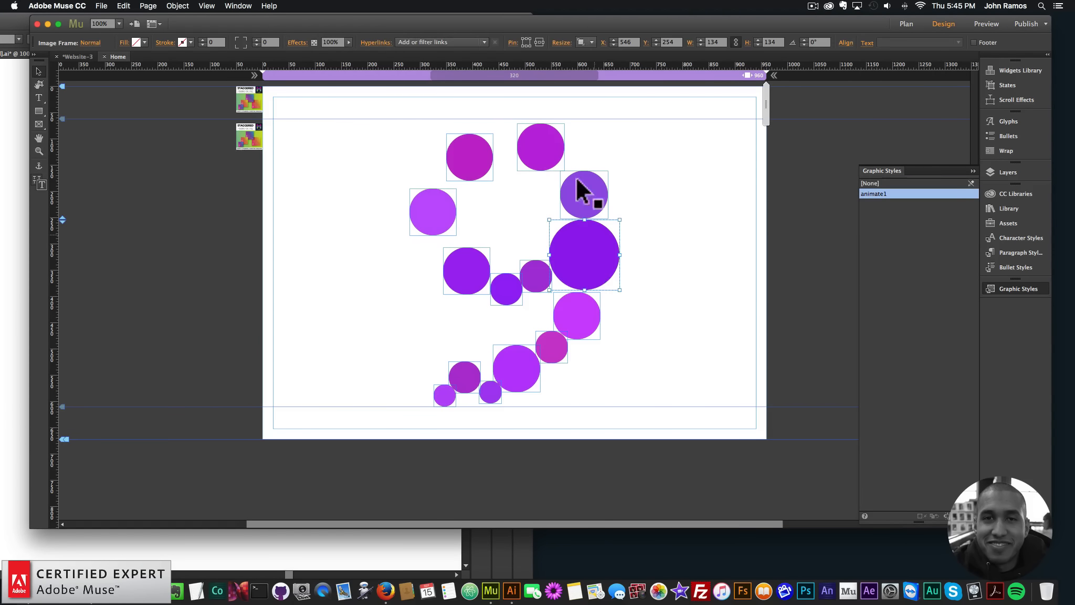
click(439, 213)
click(556, 347)
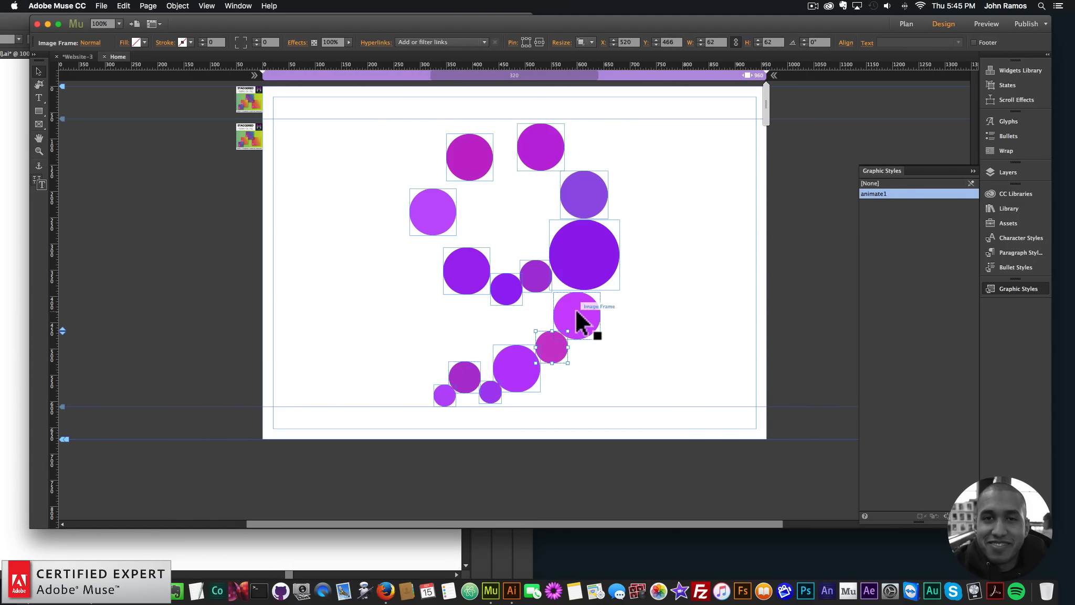
click(589, 232)
click(666, 203)
click(253, 142)
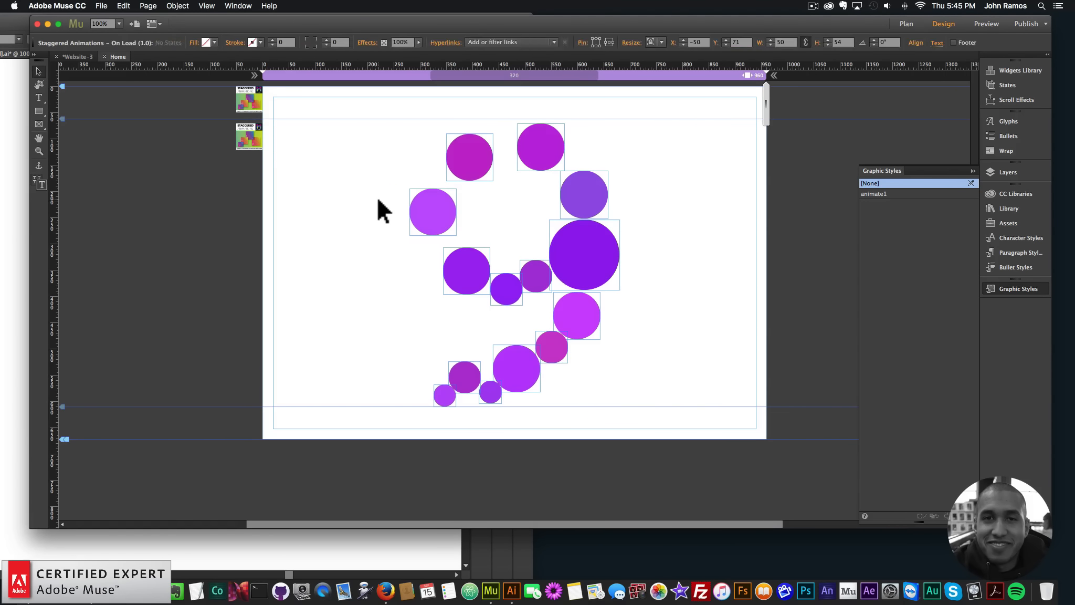
click(378, 200)
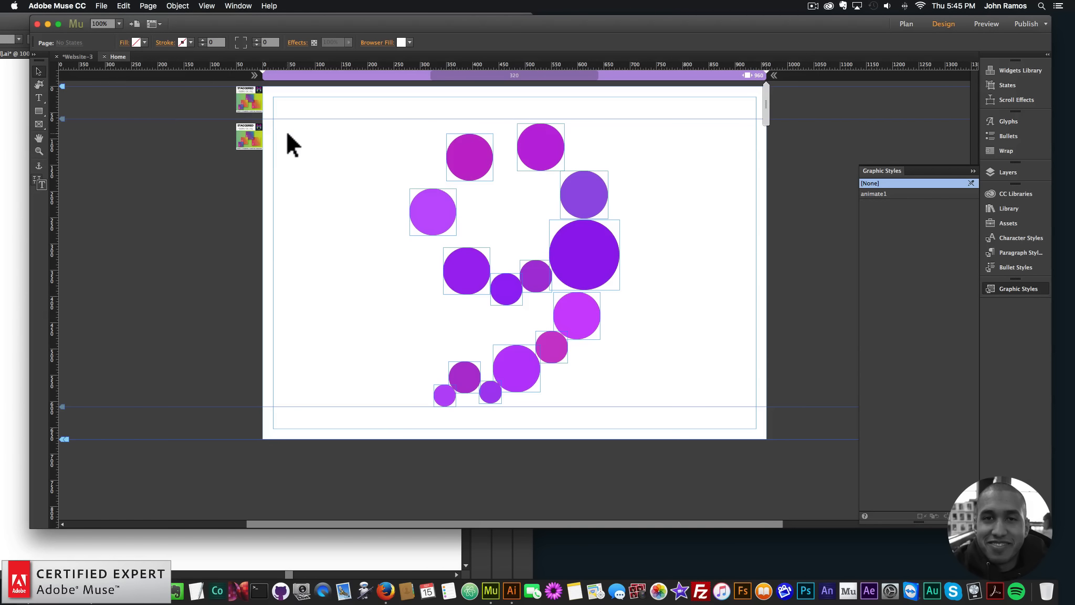
Set Scale From to 0 in the Scale options of the Staggered Animations – On Load widget
click(260, 131)
click(272, 122)
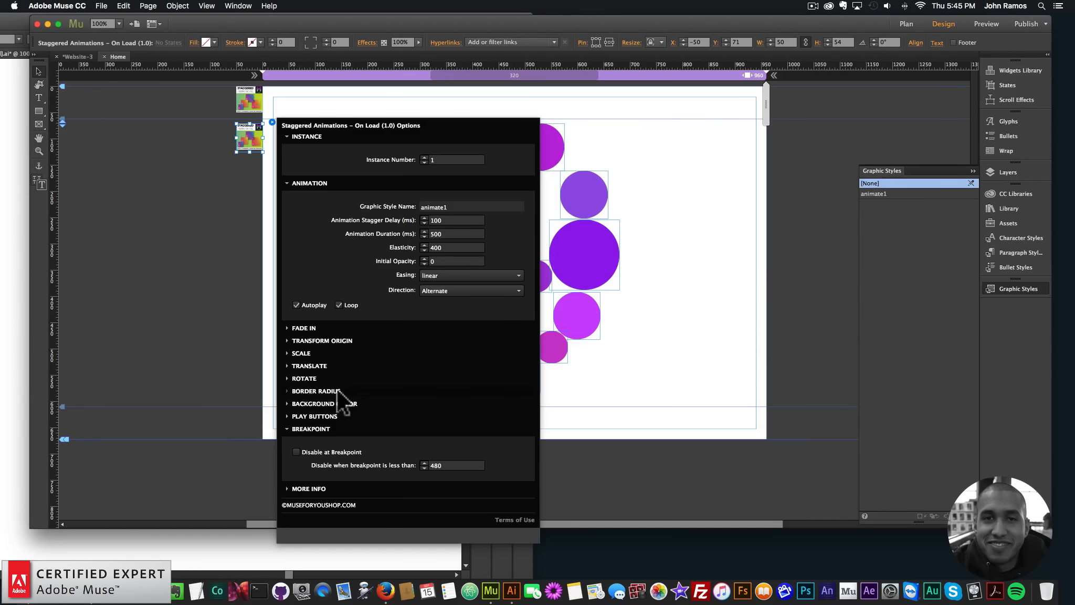
click(302, 353)
click(441, 376)
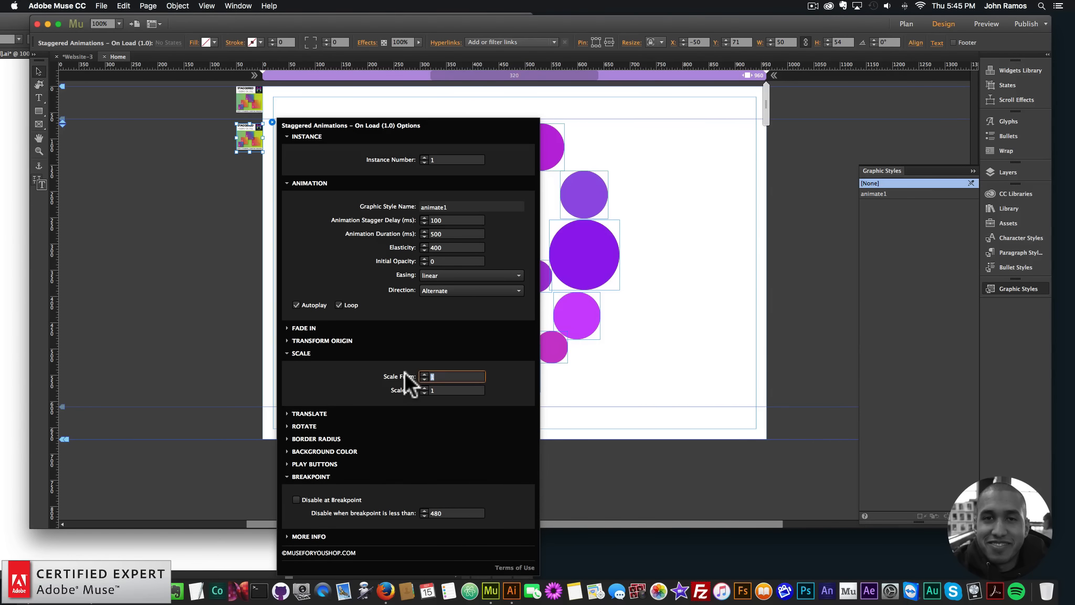
text(0)
key(Return)
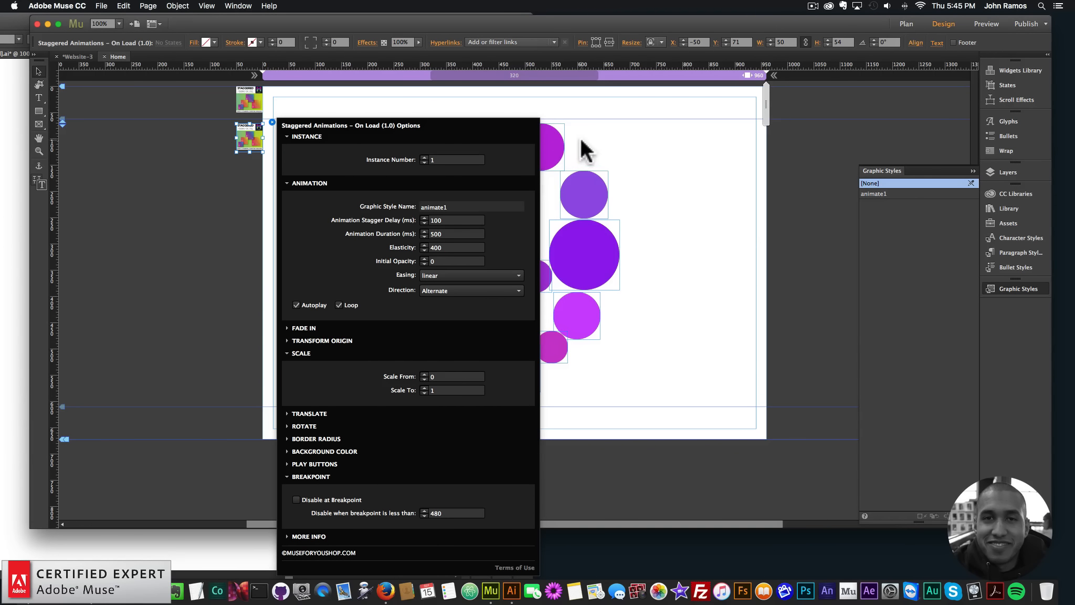
click(611, 142)
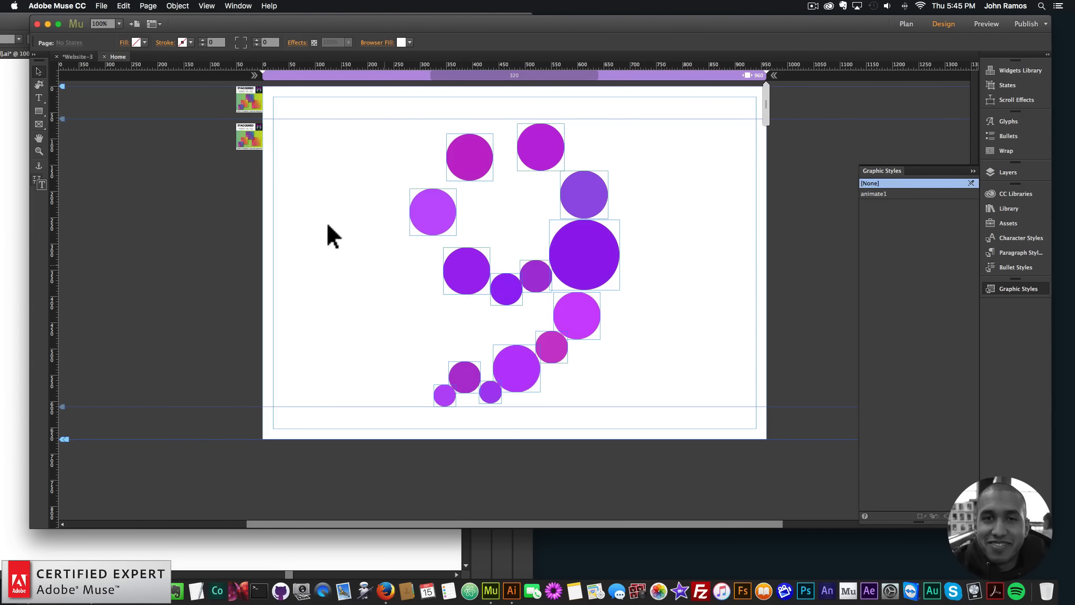
Preview the page in the browser to check the circles' staggered animation, and return to Muse
click(101, 6)
click(148, 176)
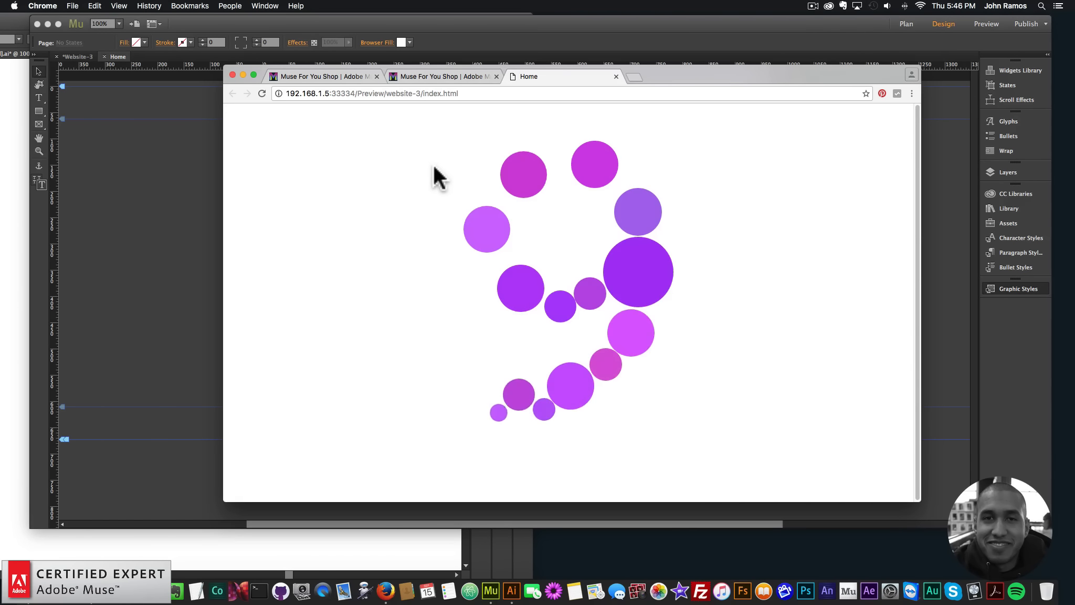
click(208, 196)
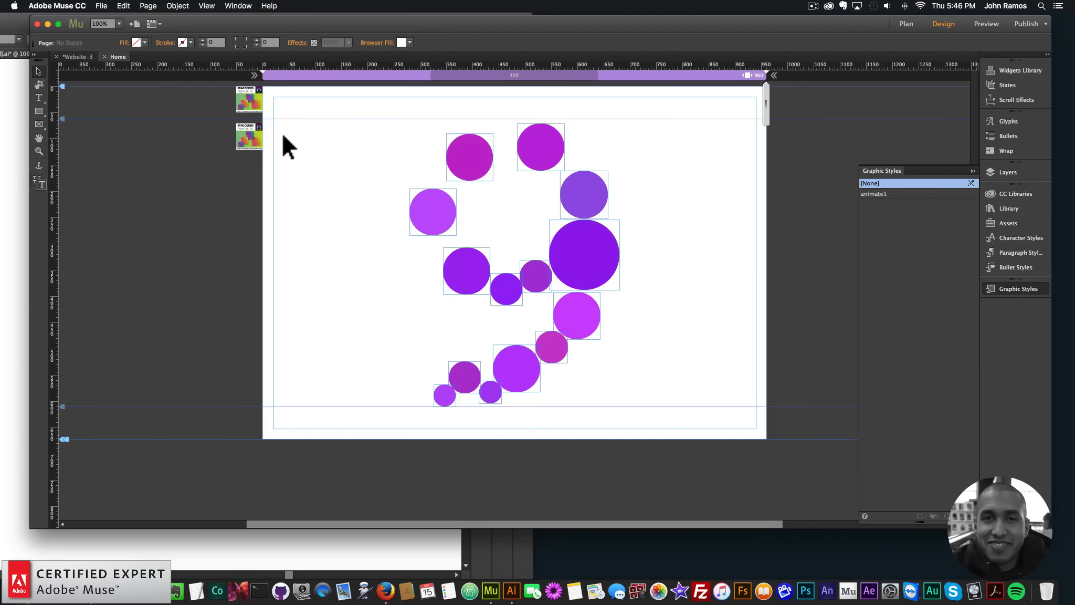
Turn off looping in the Animation options of the Staggered Animations – On Load widget
click(259, 134)
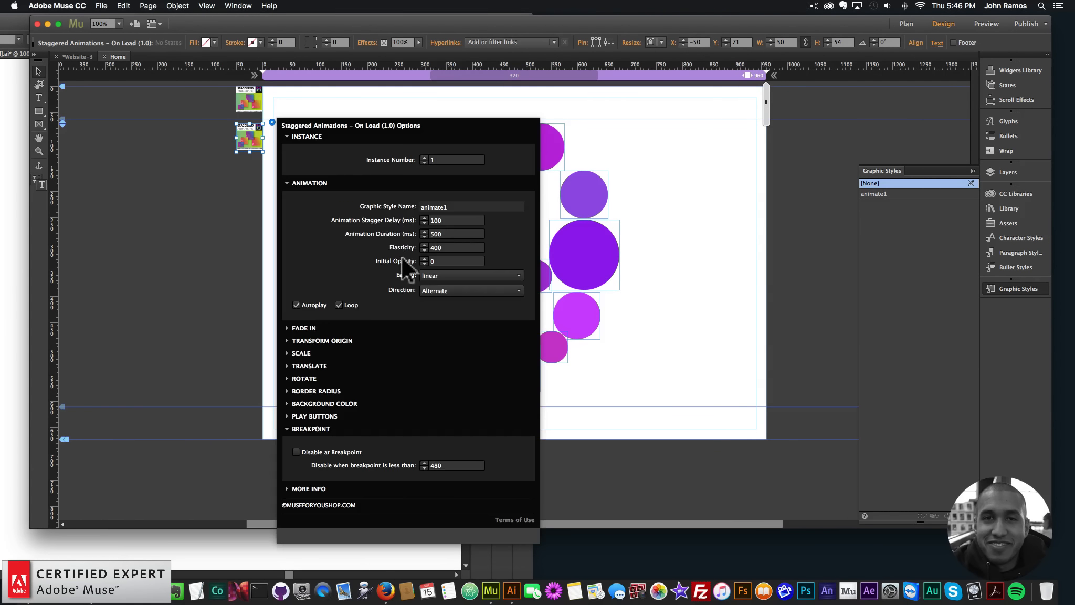
click(439, 289)
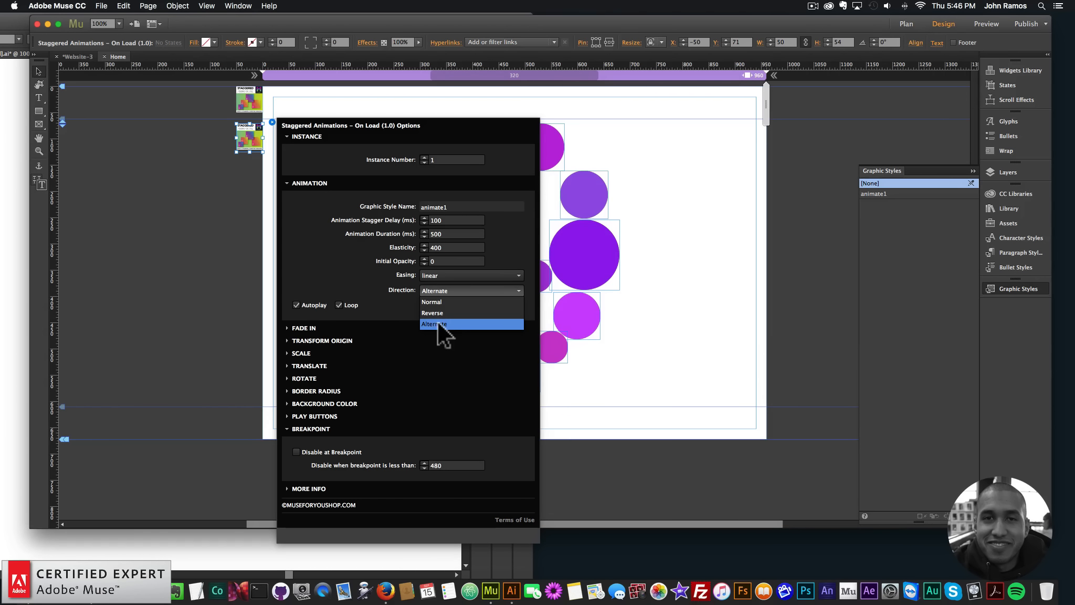
click(452, 346)
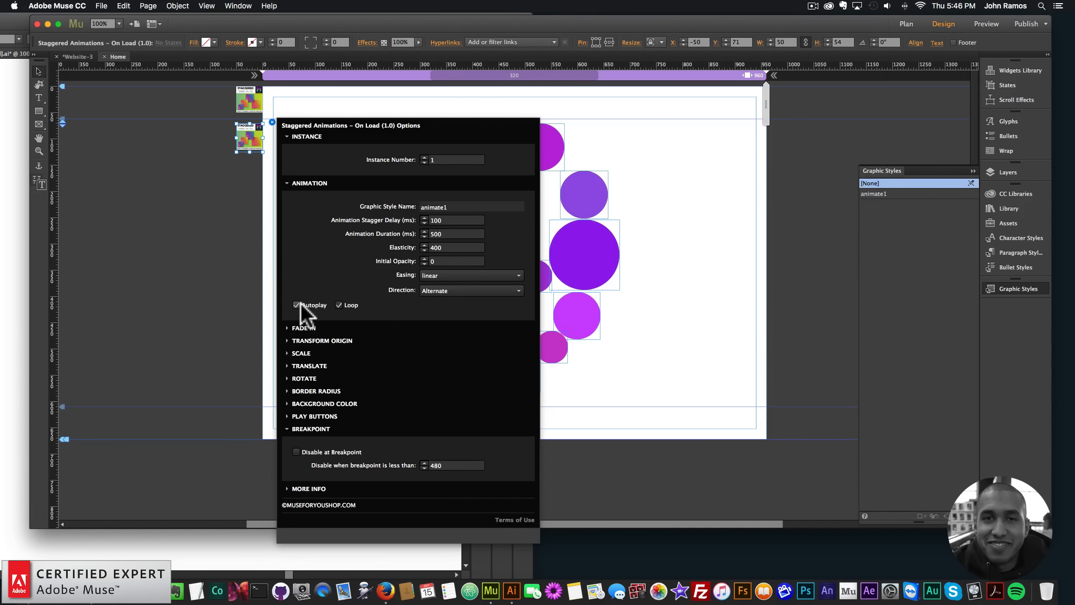
click(340, 305)
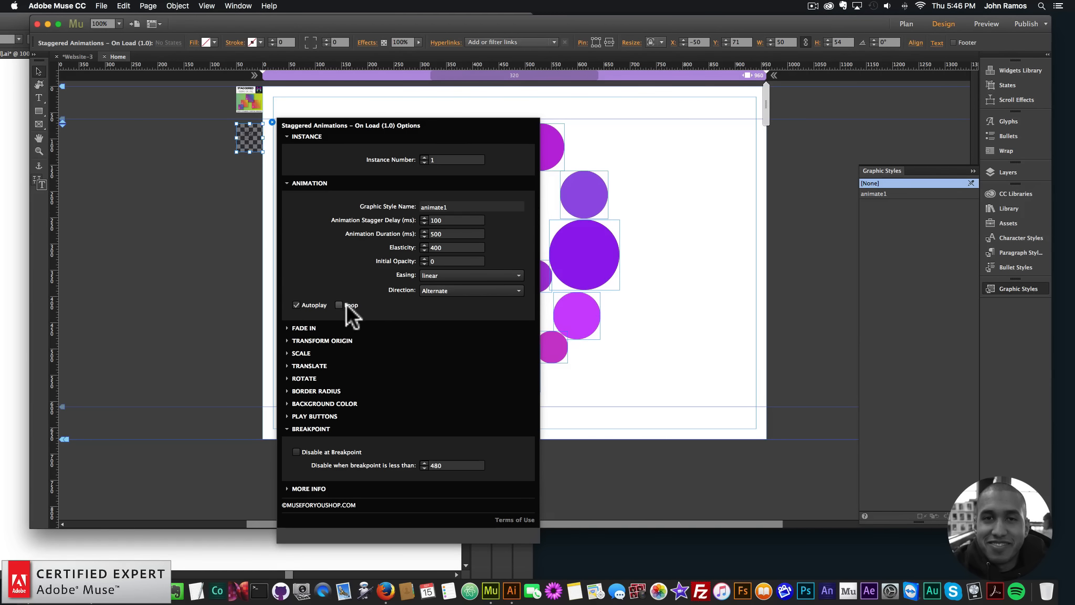
Preview the page in the browser to check the animation without looping, and return to Muse
click(101, 5)
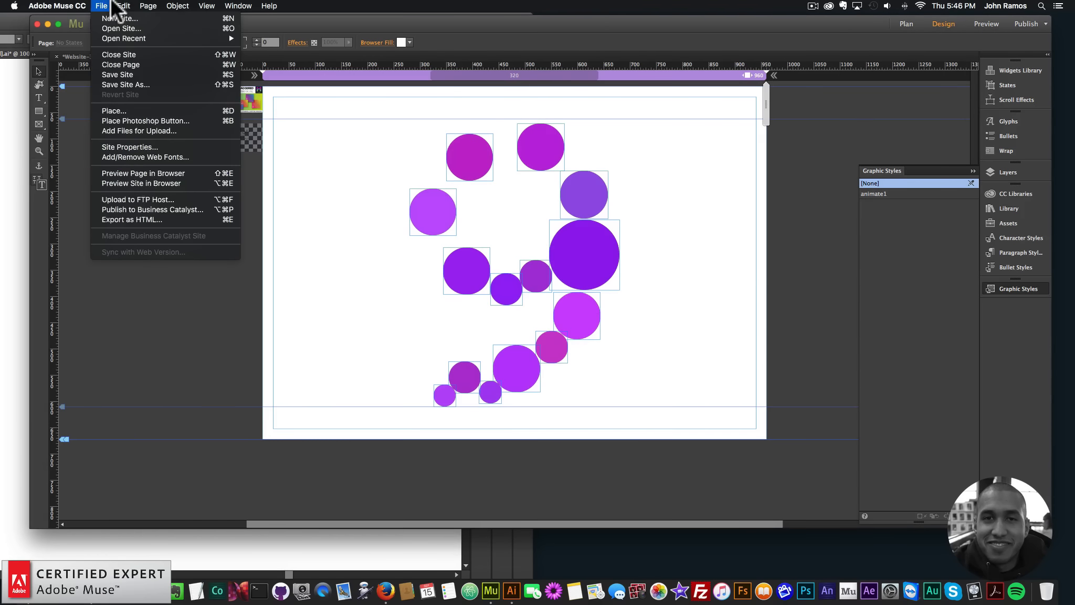
click(140, 171)
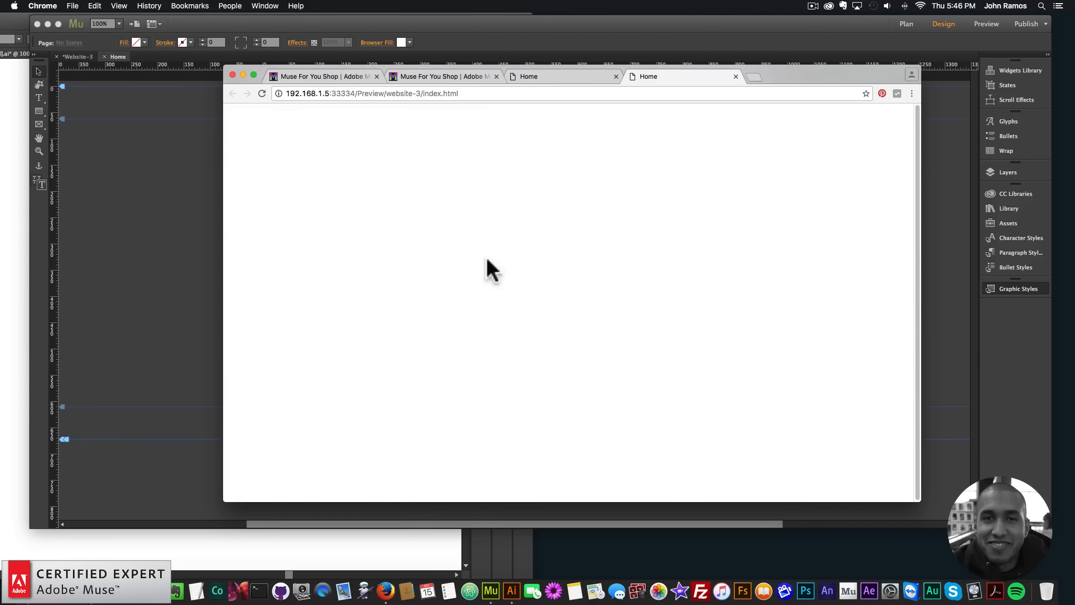
key(super+Tab)
Set the animation direction of the Staggered Animations – On Load widget to Normal
click(252, 136)
click(273, 122)
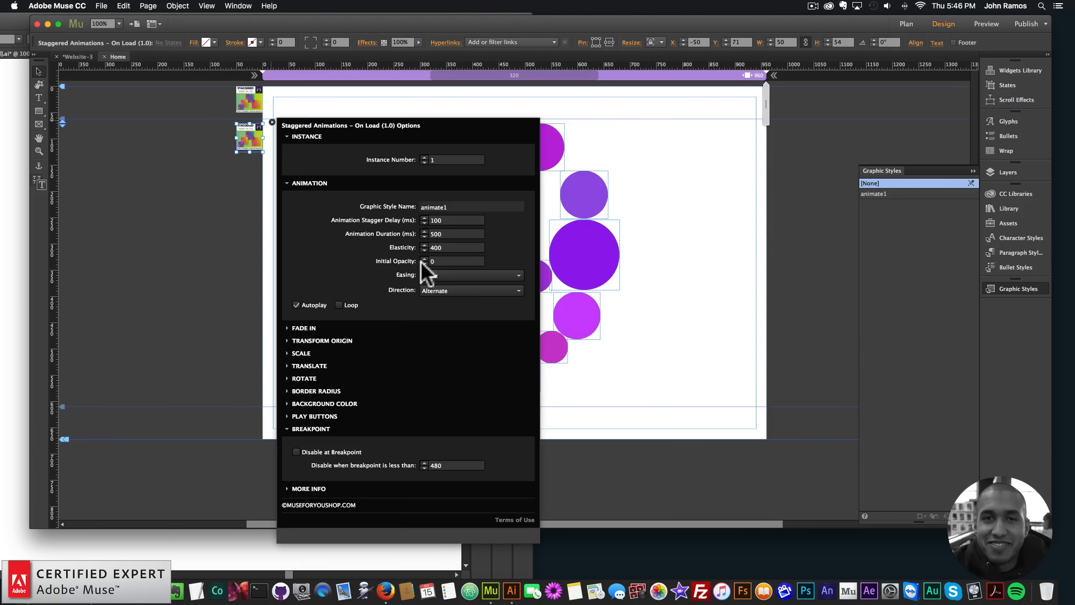
click(471, 290)
click(450, 314)
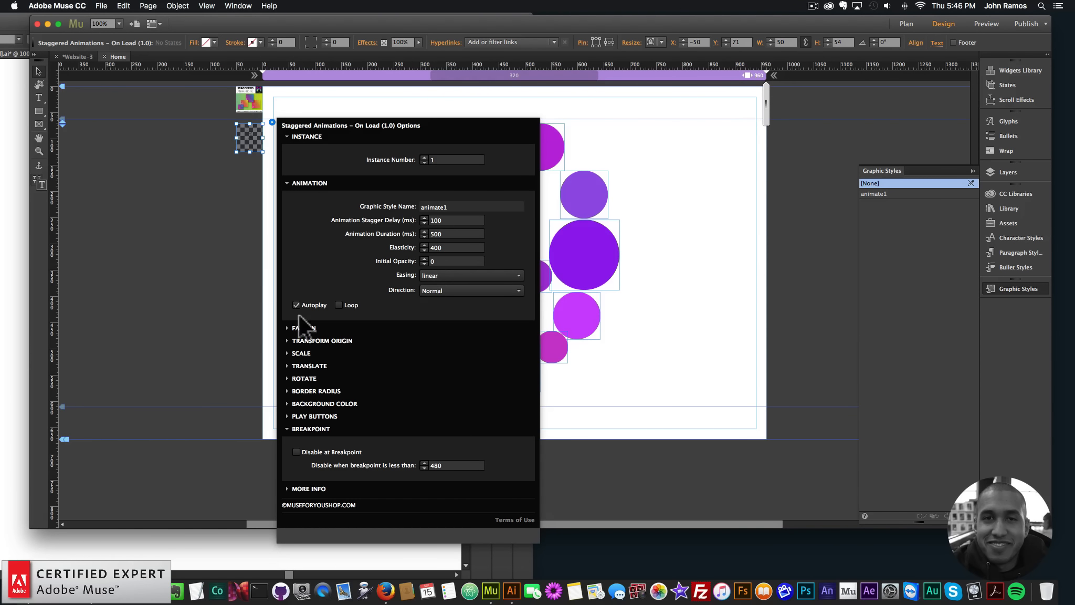
Preview the page in the browser to check the circles' animation in the Normal direction, and return to Muse
click(158, 121)
click(101, 6)
click(144, 171)
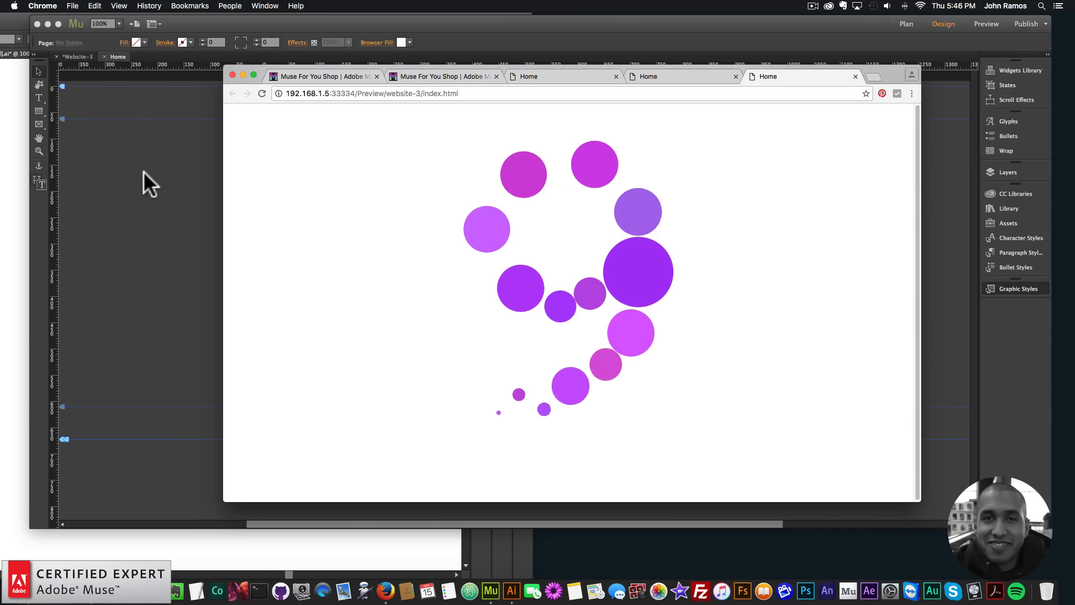
click(111, 168)
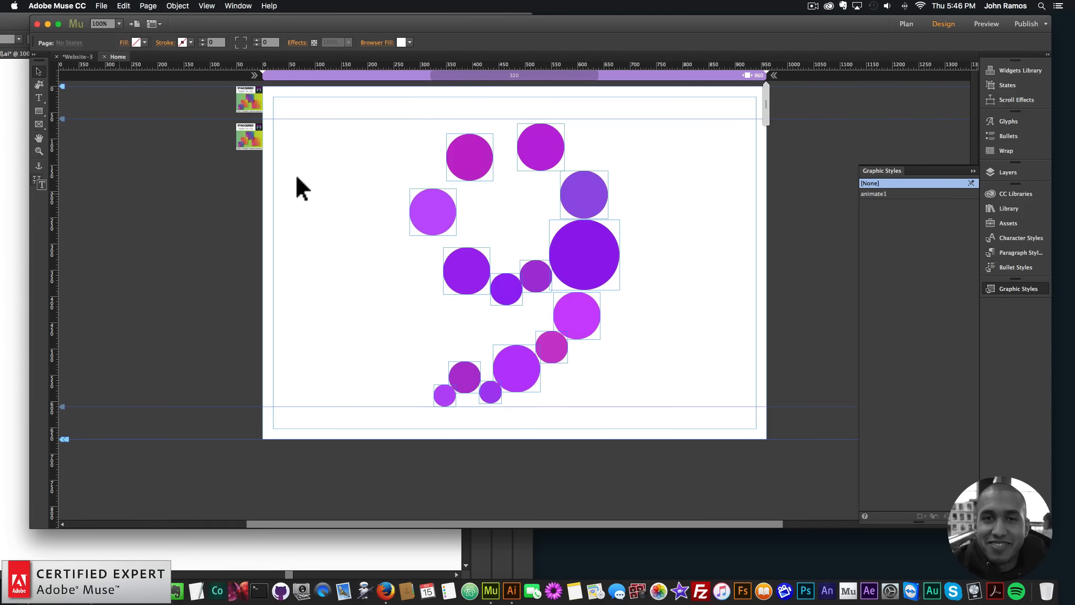
Set the easing of the Staggered Animations – On Load widget to easeInOutElastic
click(261, 145)
click(272, 122)
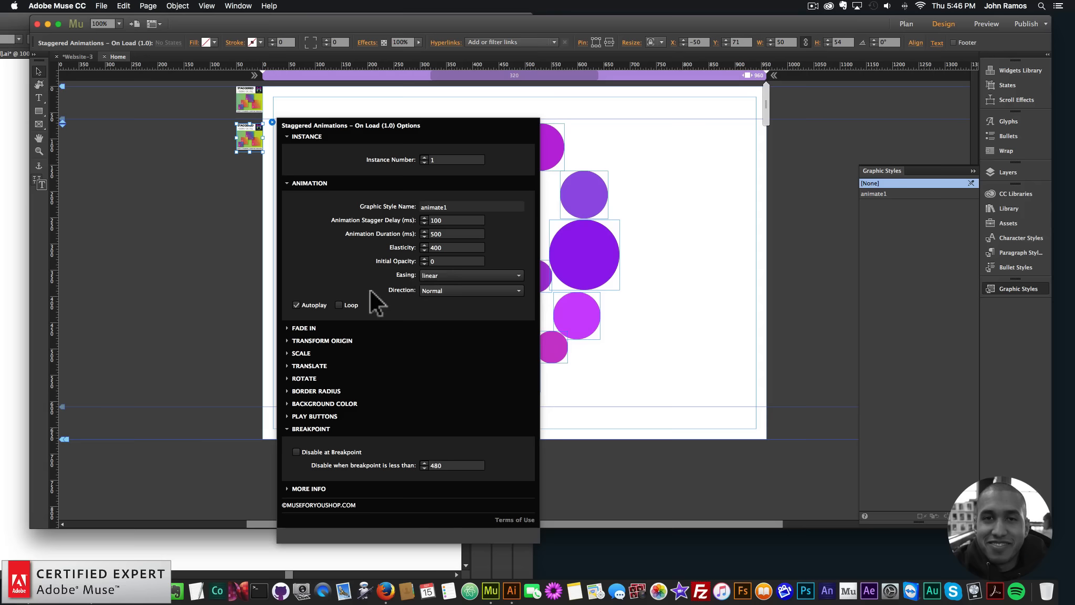
click(444, 274)
scroll(459, 454, down, 3)
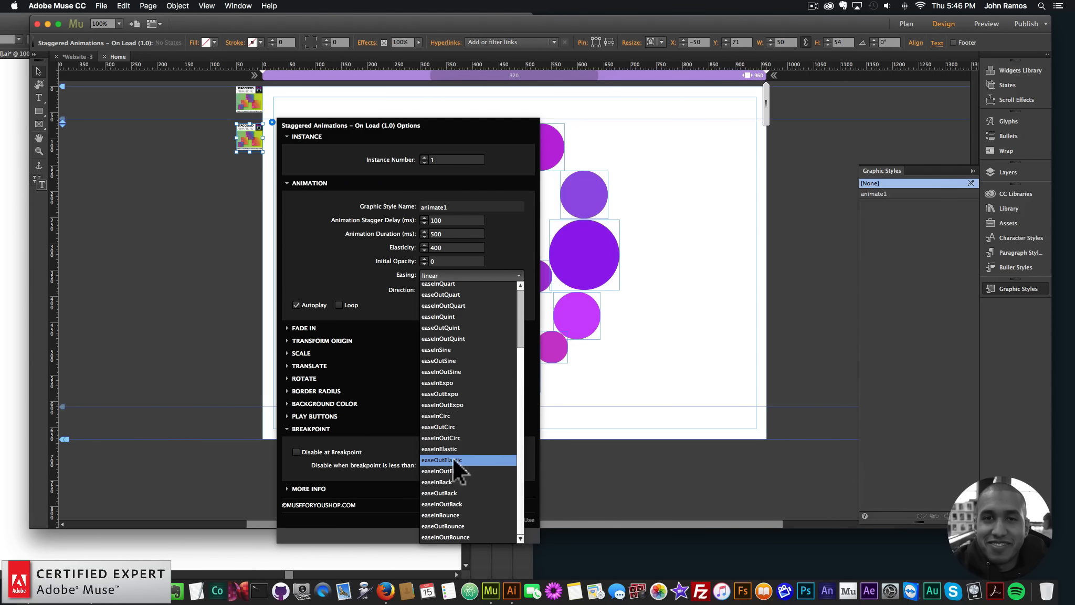
click(443, 470)
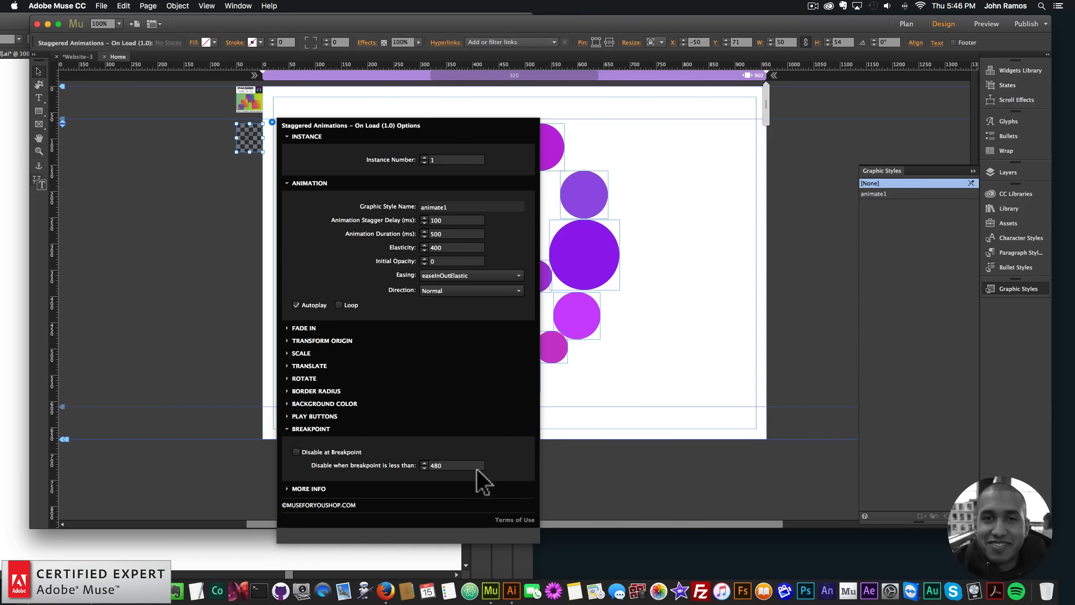
Preview the page in the browser to check the easeInOutElastic easing, and return to Muse
click(199, 216)
click(101, 5)
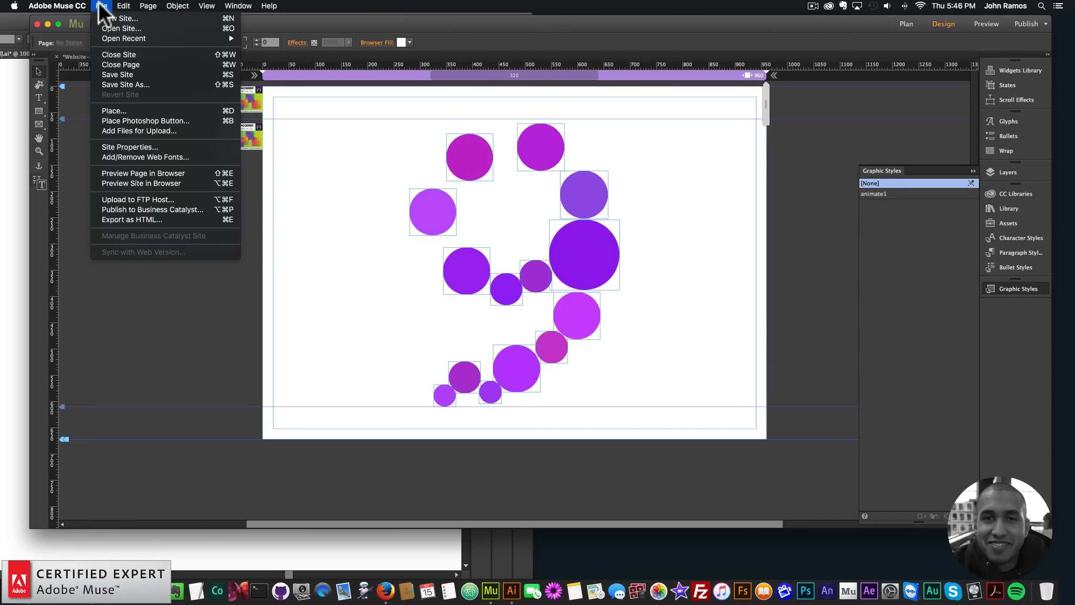
click(143, 175)
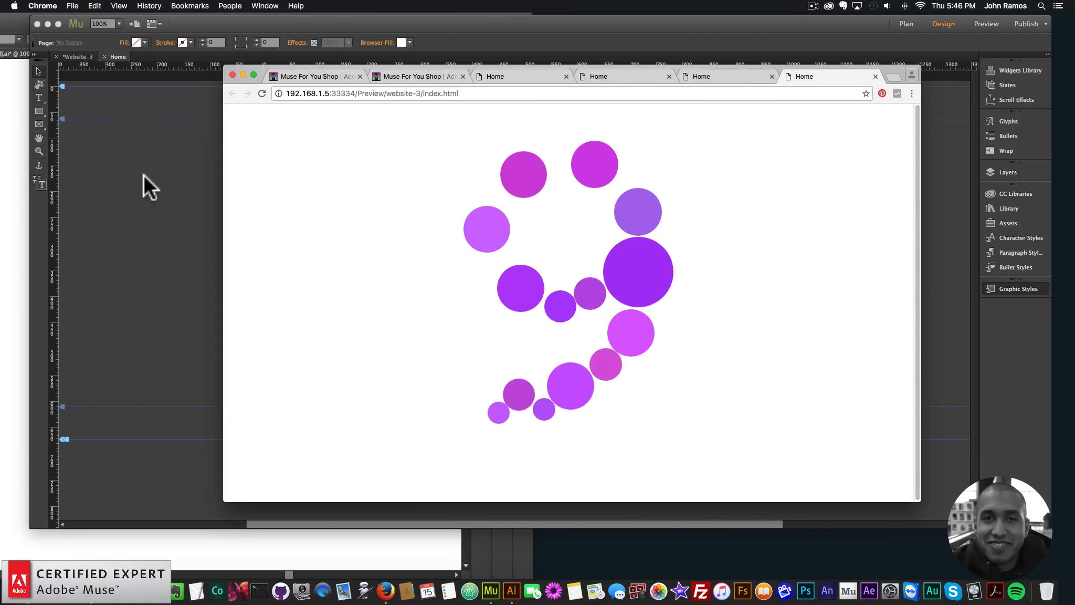
click(143, 173)
Set the easing of the Staggered Animations – On Load widget to easeOutElastic
click(251, 131)
click(272, 122)
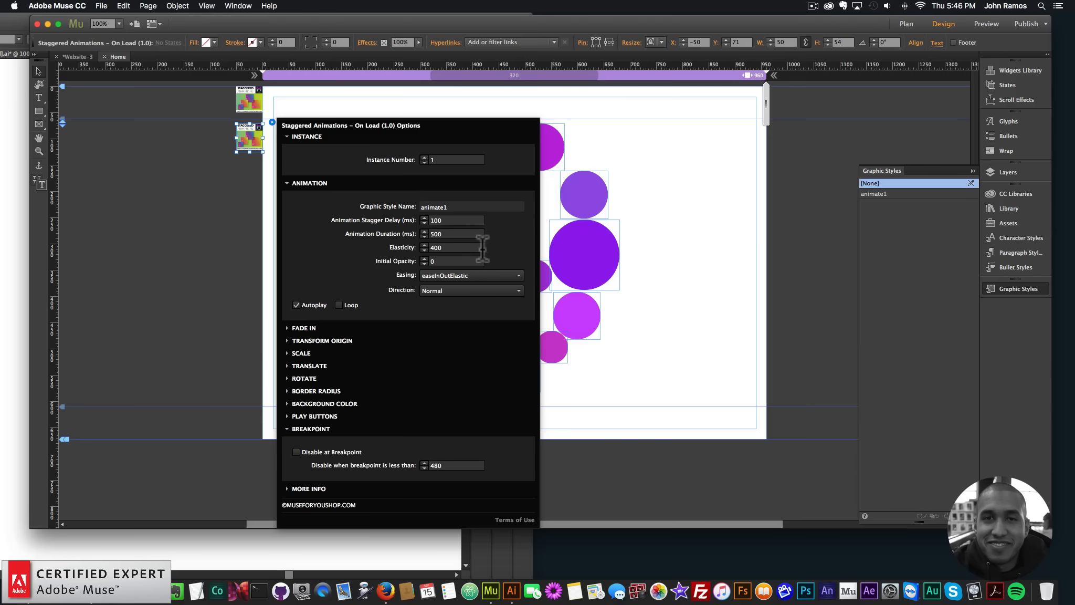
click(446, 275)
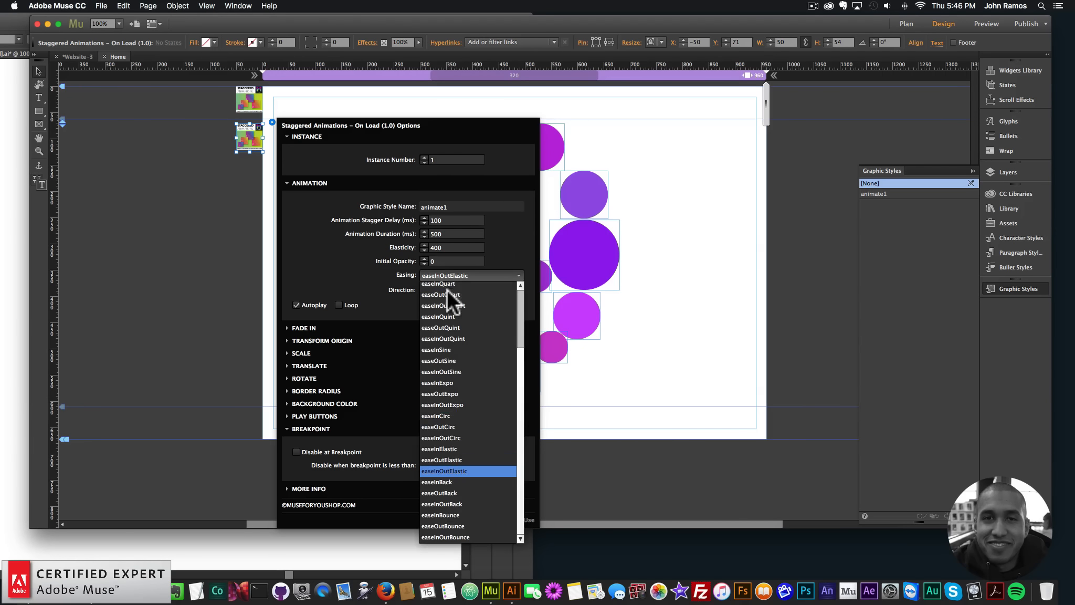
click(450, 459)
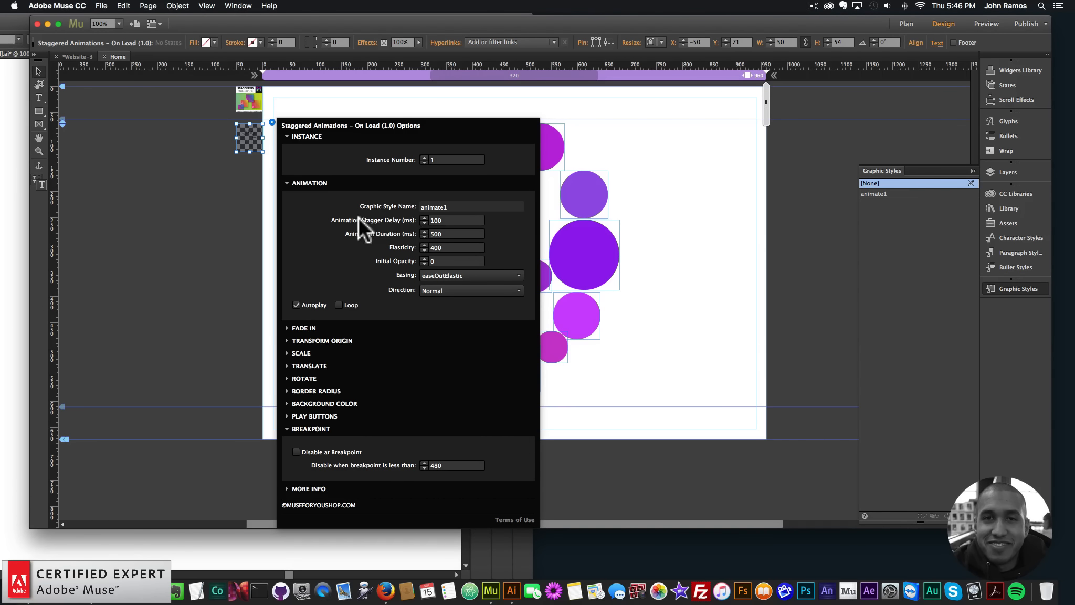
Set the widget's Animation Stagger Delay to 500 ms and its Animation Duration to 1000 ms
double_click(436, 220)
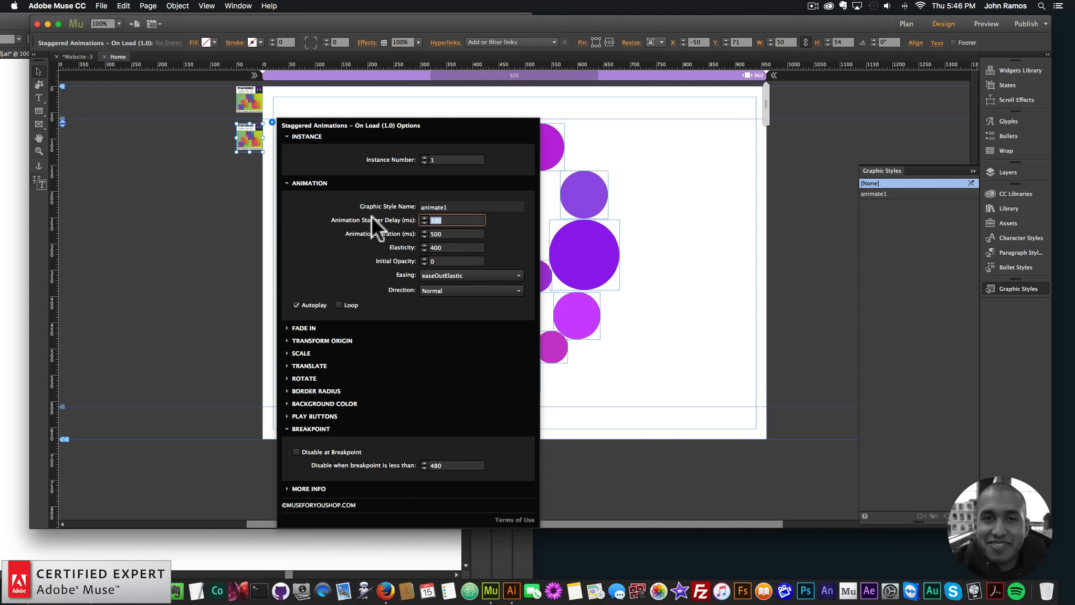
text(500)
key(Return)
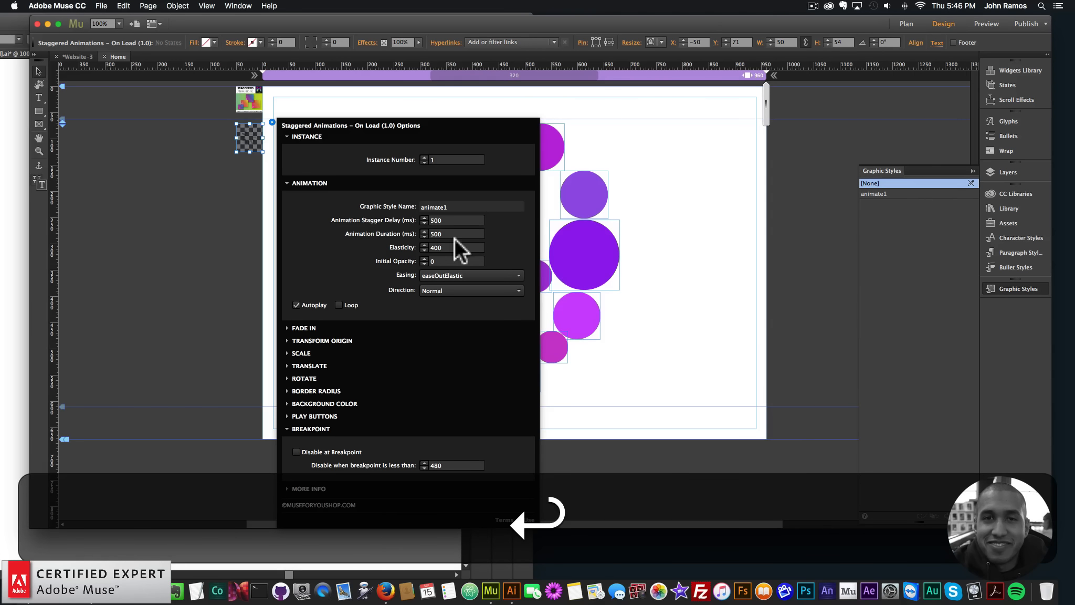
drag(455, 238, 413, 229)
text(1000)
key(Return)
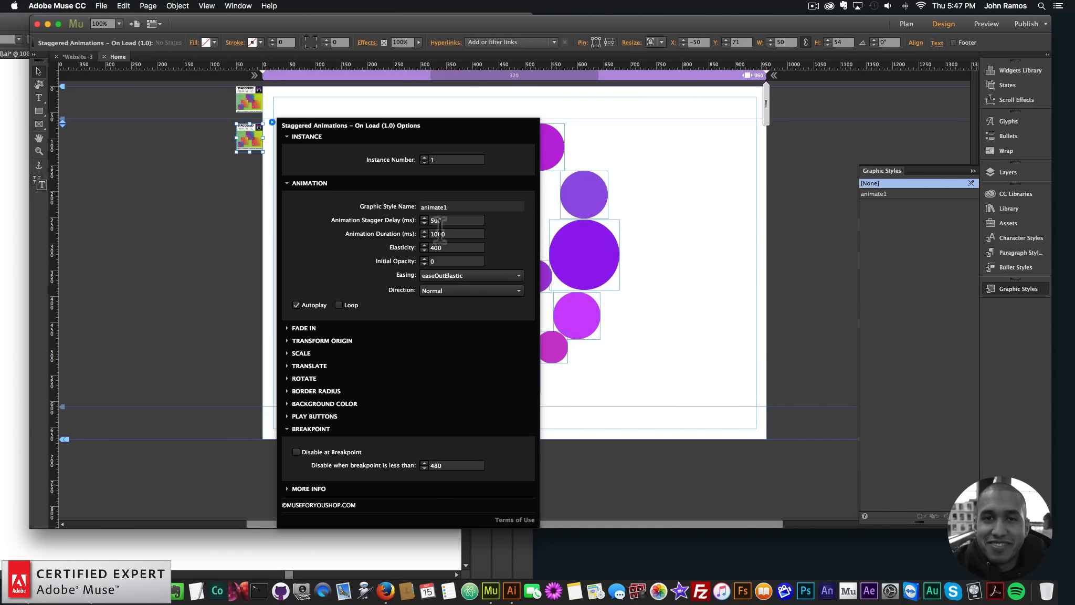
Preview the page in the browser to check the easeOutElastic easing with the longer delay and duration, and return to Muse
click(194, 270)
click(101, 6)
click(137, 170)
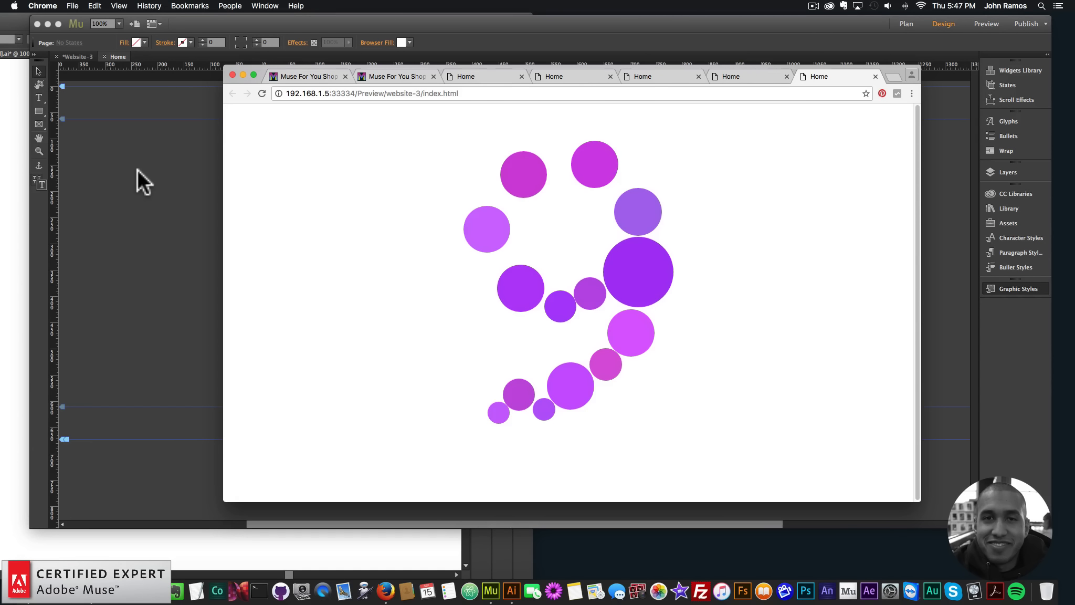
click(137, 169)
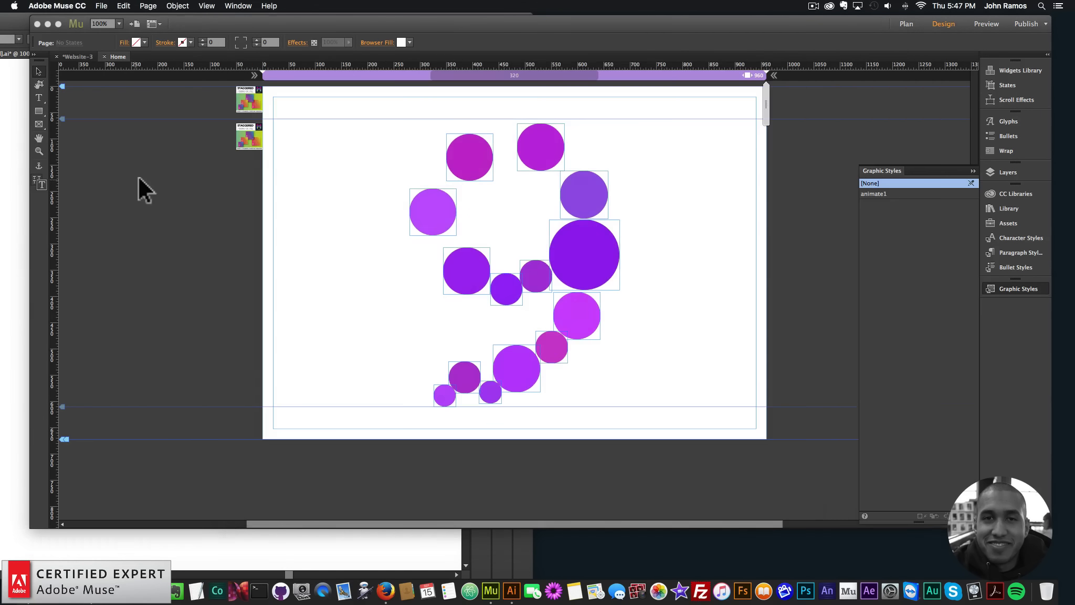
Set the Fade In Duration of the Staggered Animations – On Load widget to 1000 ms
click(250, 137)
click(272, 122)
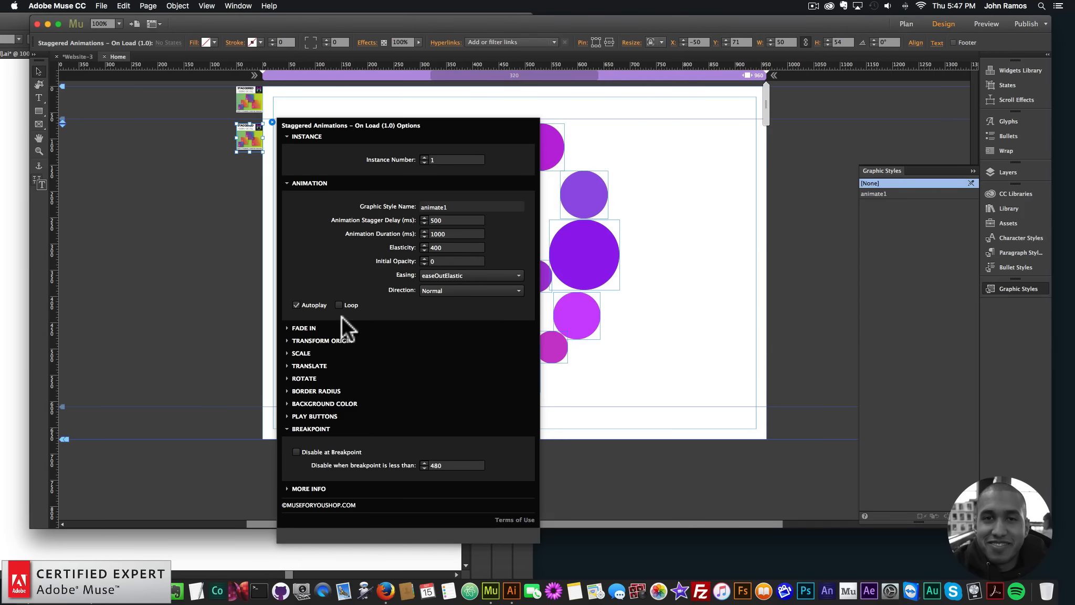
click(304, 328)
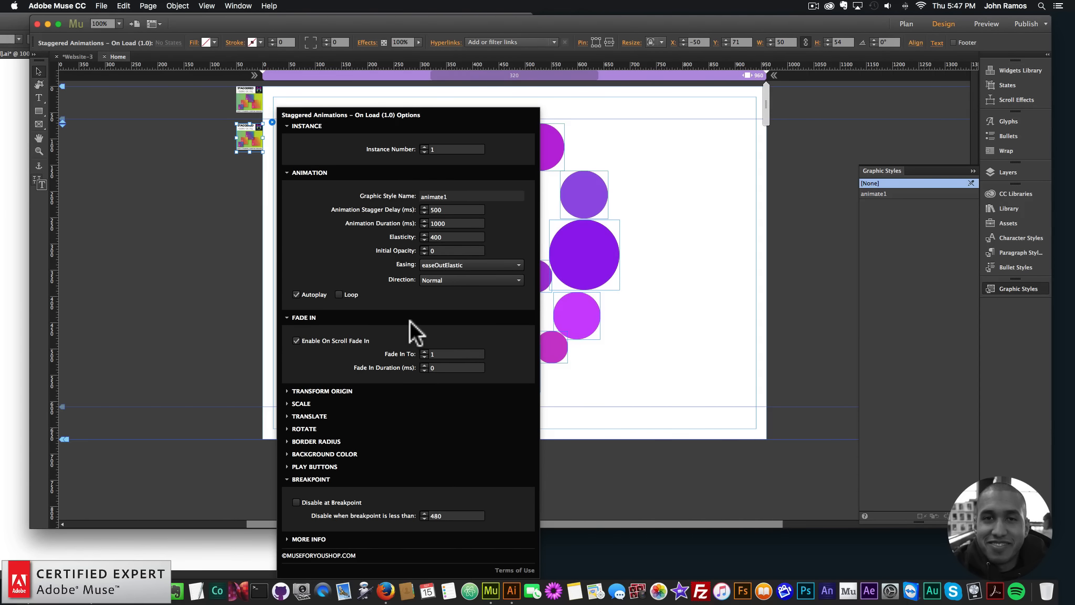
click(433, 367)
text(1000)
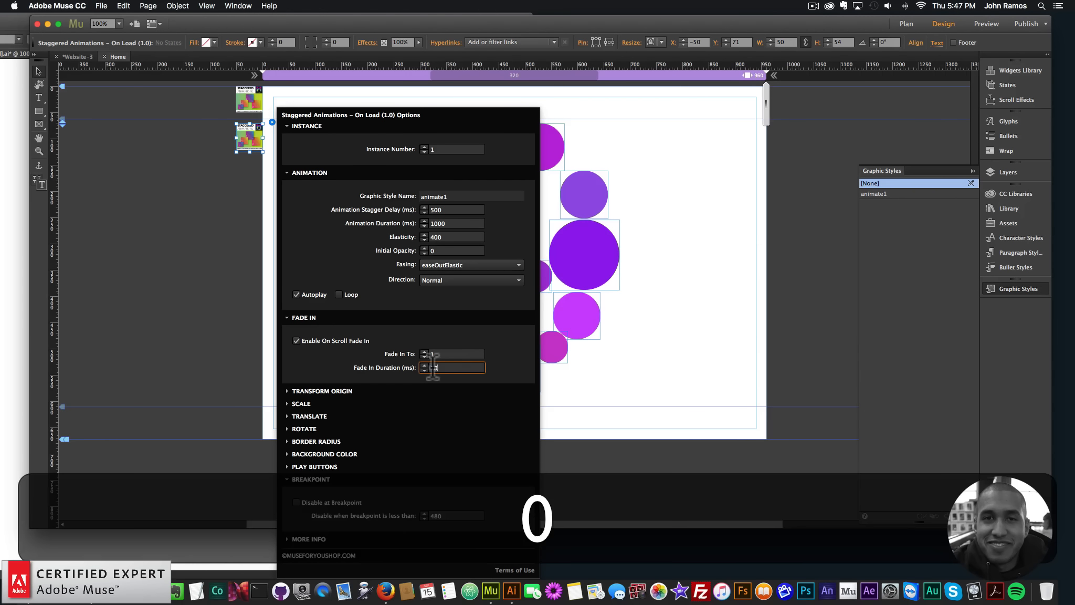
key(Return)
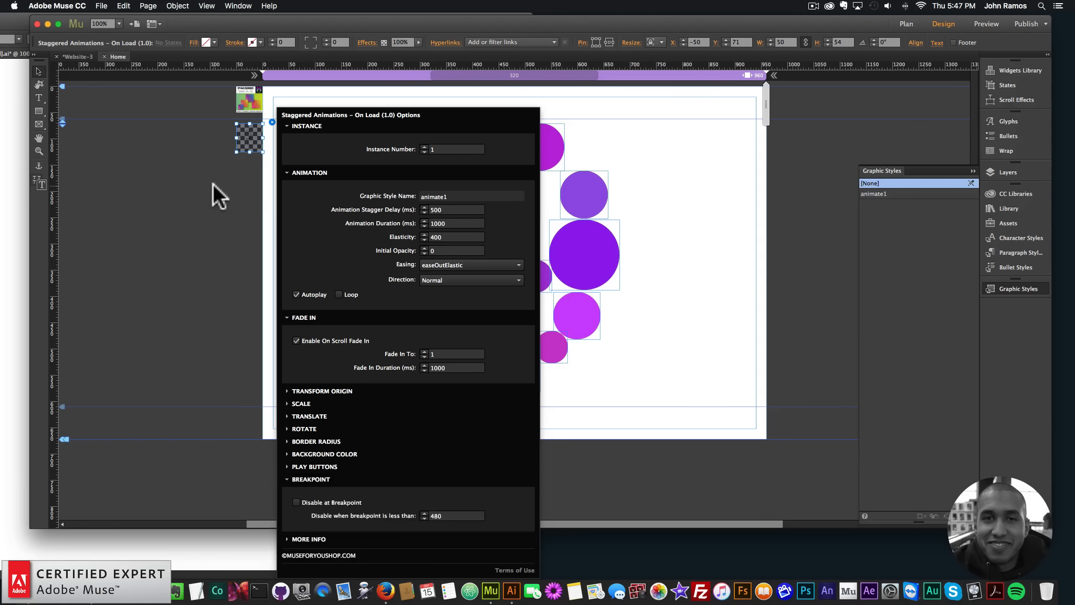
Preview the page in the browser to check how the circles fade in, and return to Muse
click(213, 183)
click(101, 5)
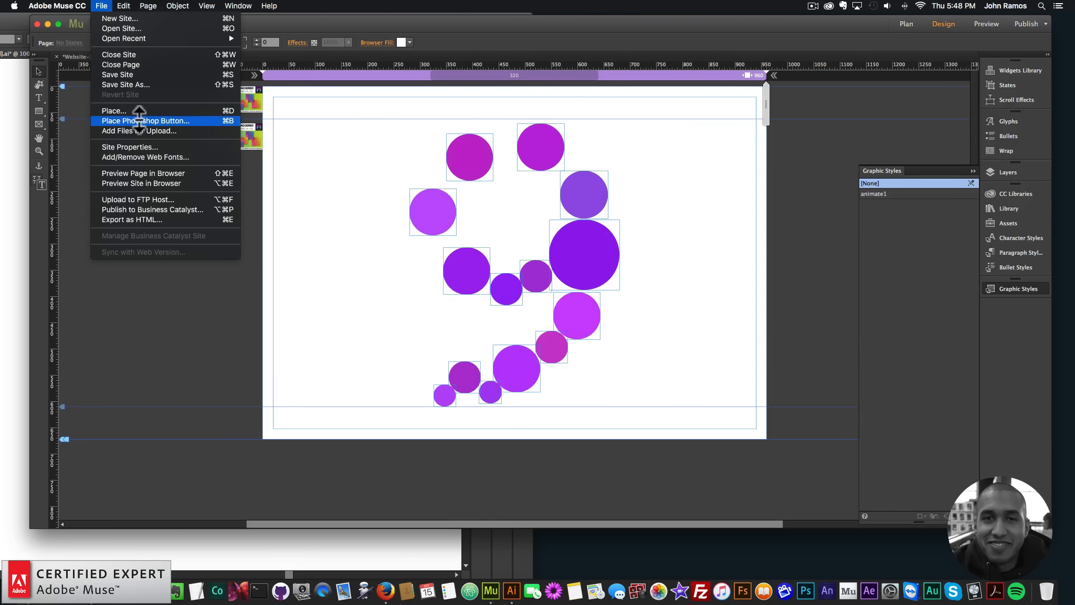
click(147, 173)
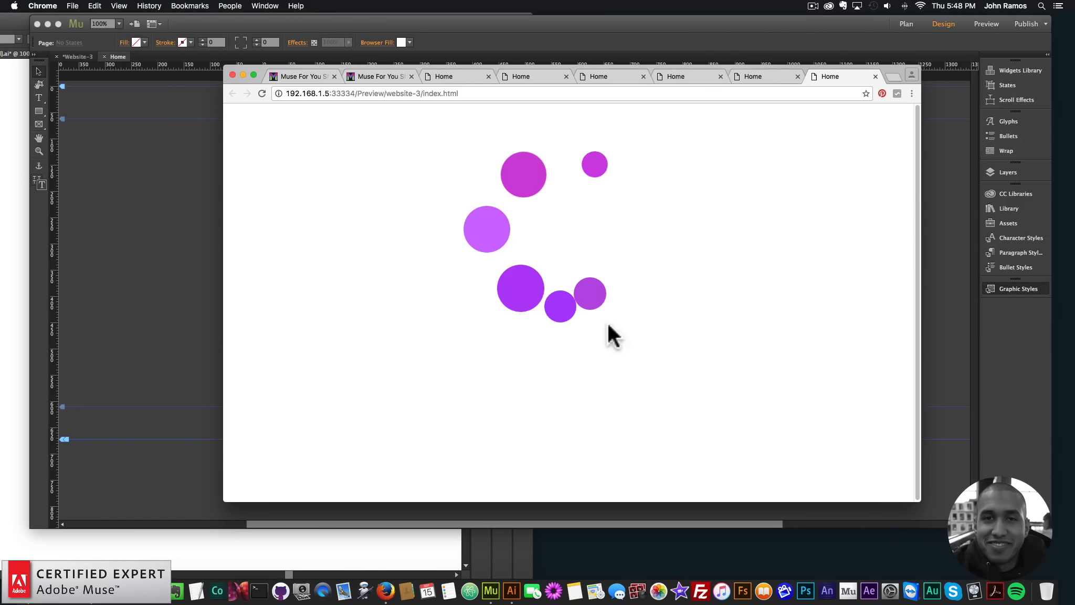
click(168, 225)
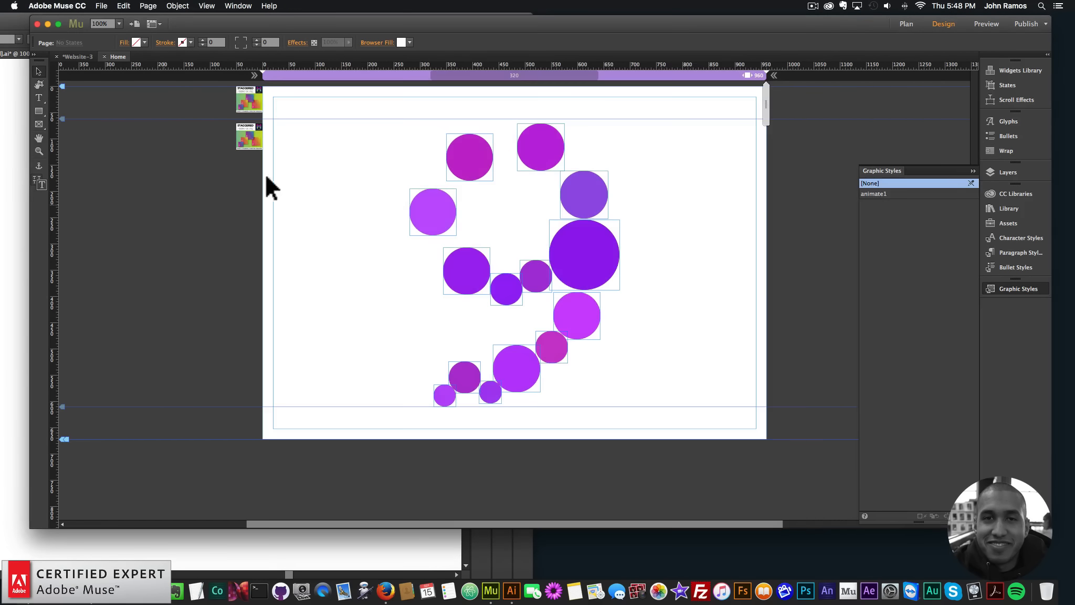
Set the Staggered Animations – On Load widget's Transform Origin to 0% for both X and Y
click(261, 134)
click(316, 327)
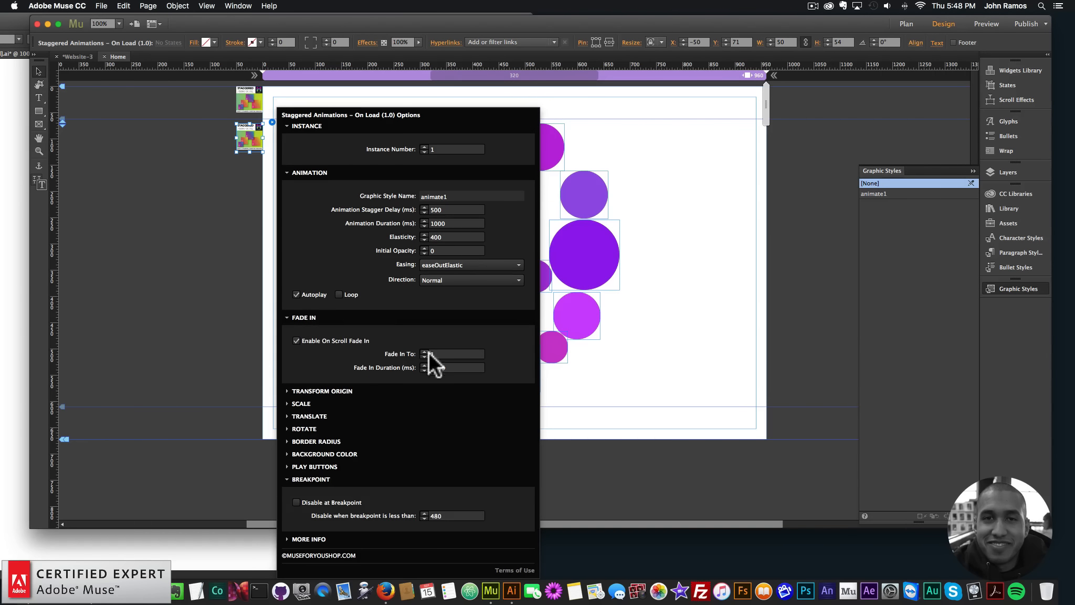
click(343, 394)
click(451, 366)
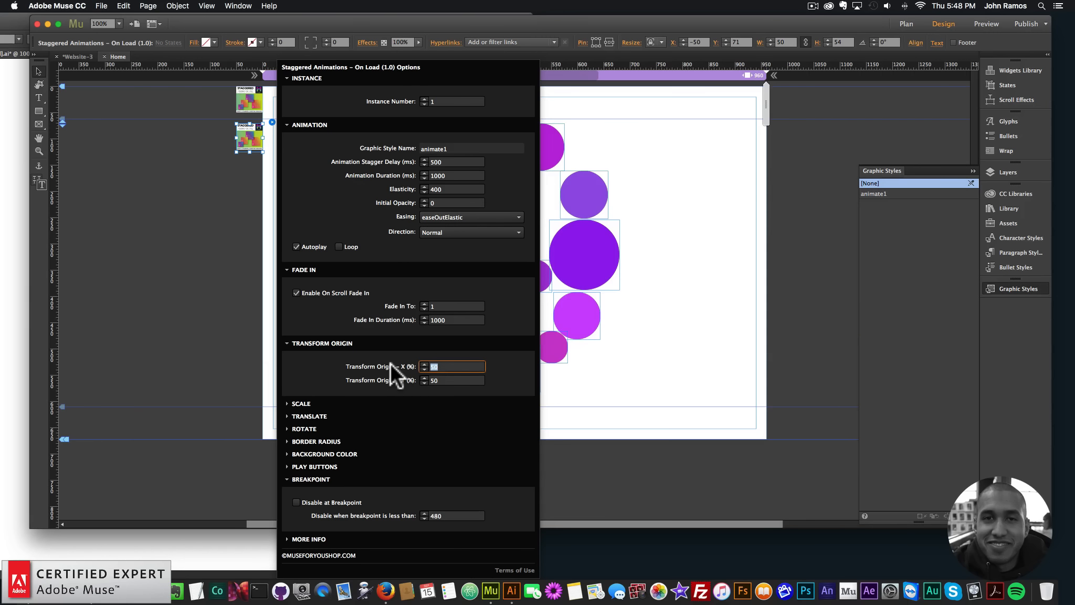
text(0)
key(Tab)
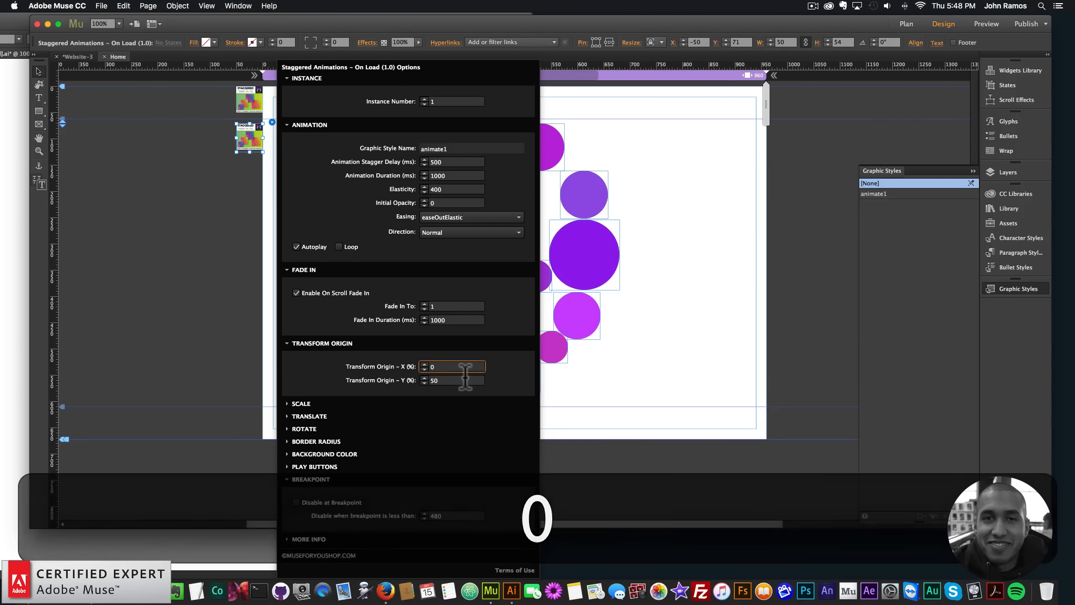
text(0)
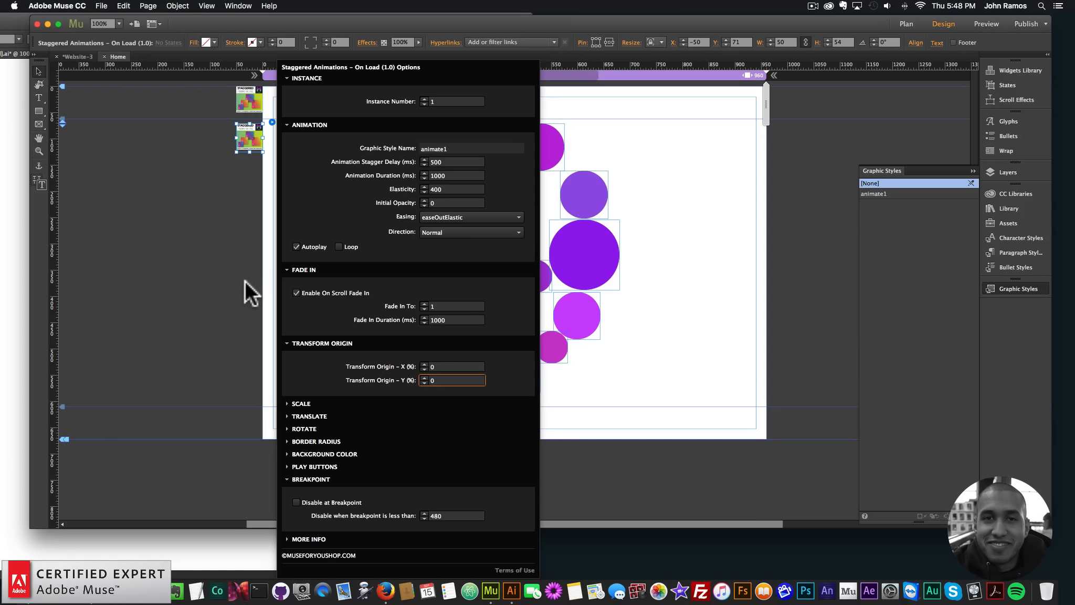
Preview the page in the browser to check the animation with the changed transform origin, and return to Muse
click(230, 218)
click(102, 6)
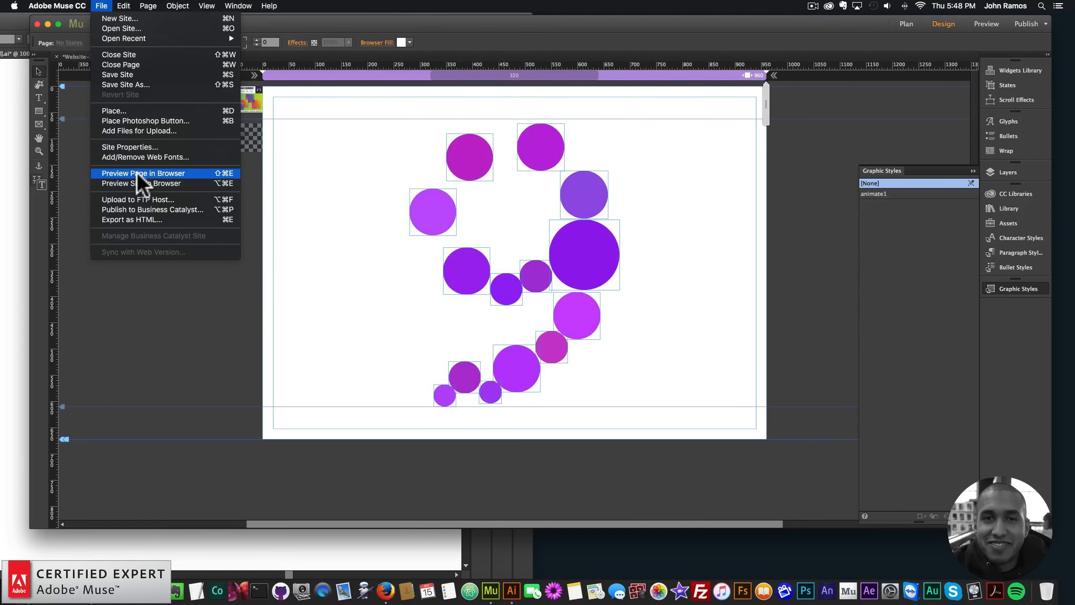
click(136, 173)
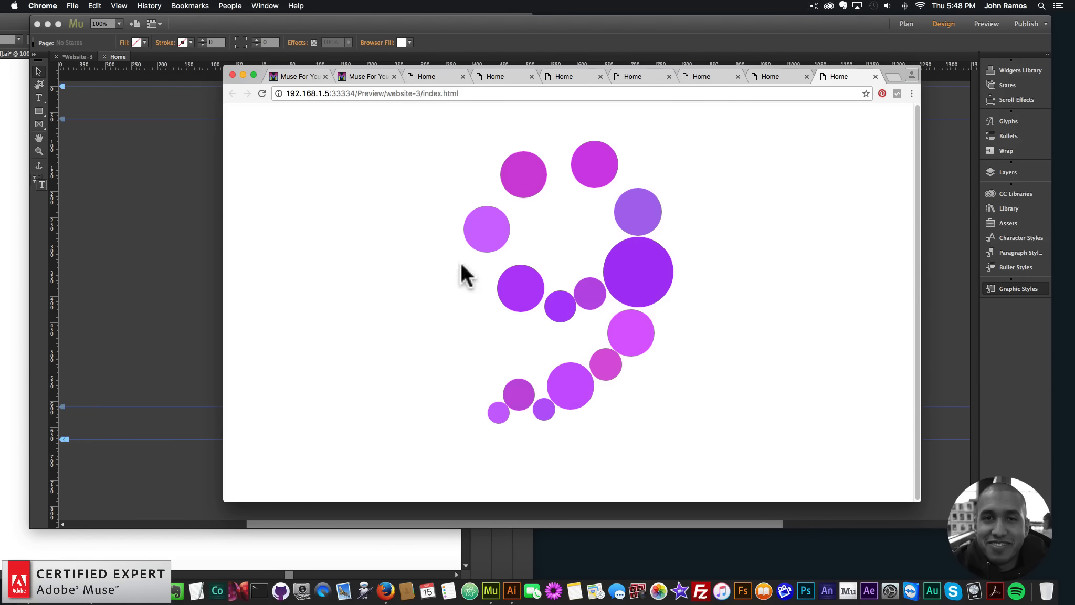
click(106, 216)
Set the Staggered Animations – On Load widget's Translate X Amount to 100 px and Translate Y Amount to 150 px
click(251, 138)
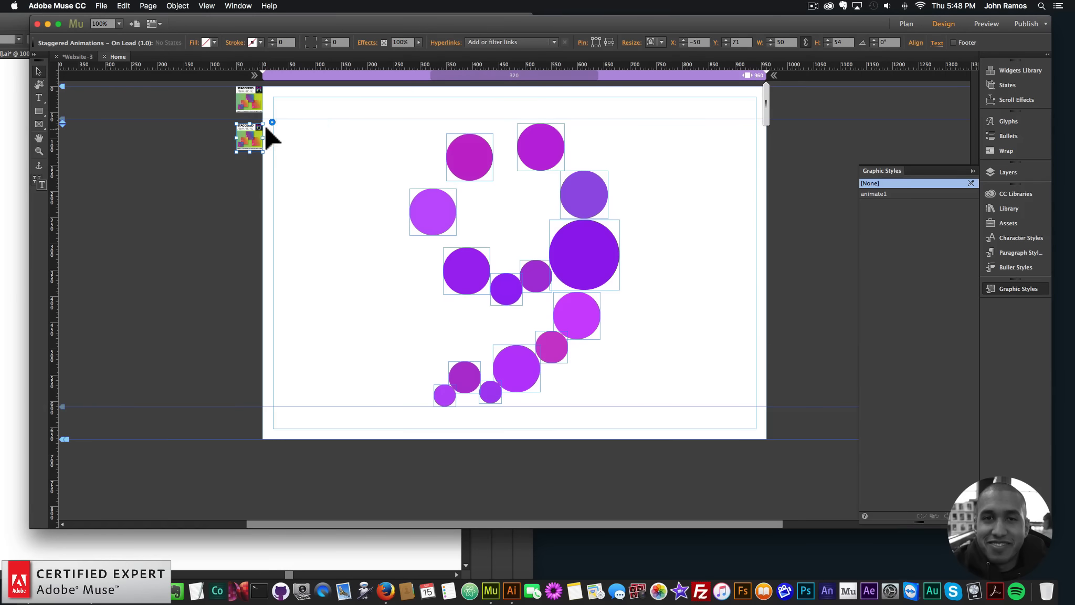
click(272, 122)
click(336, 340)
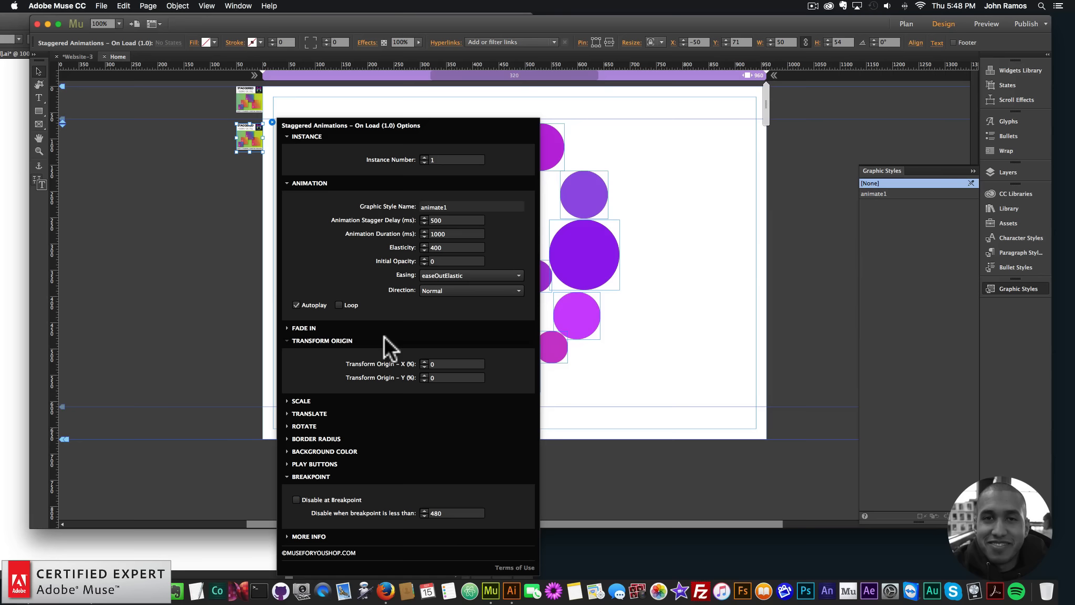
click(309, 341)
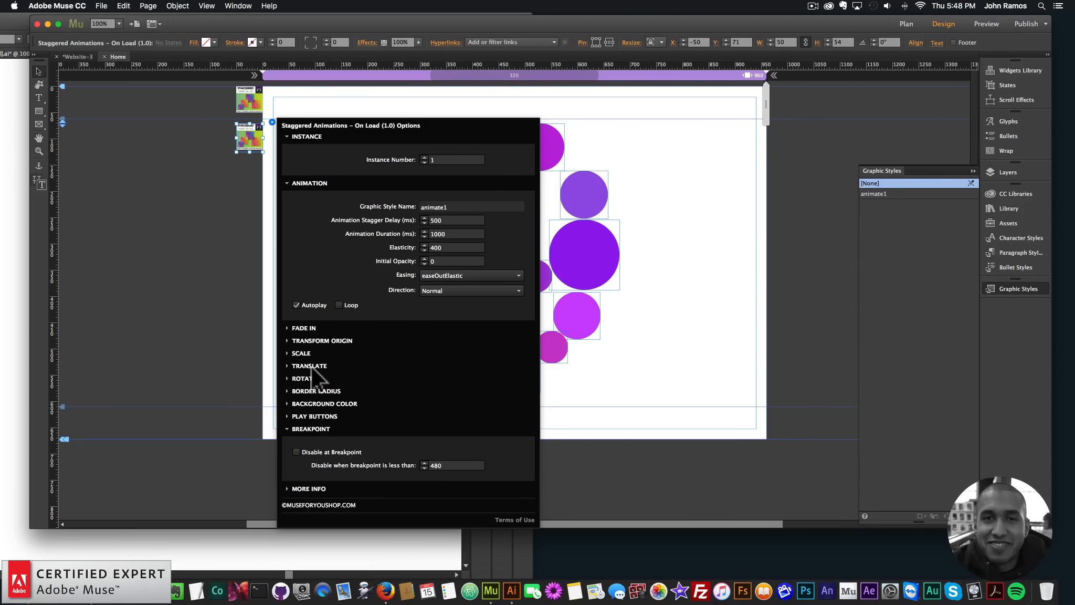
click(305, 353)
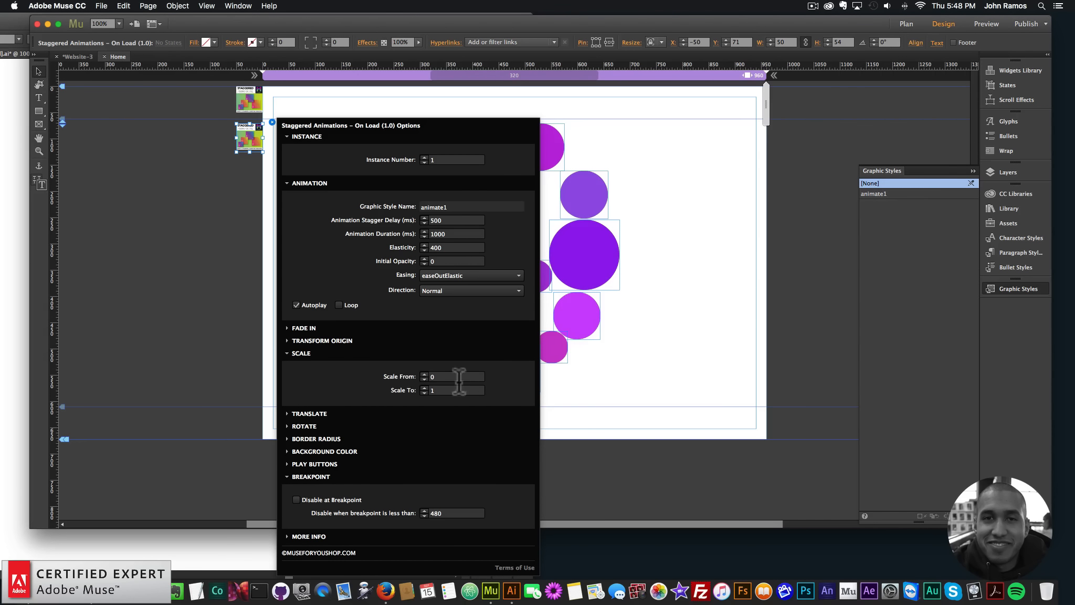
click(315, 413)
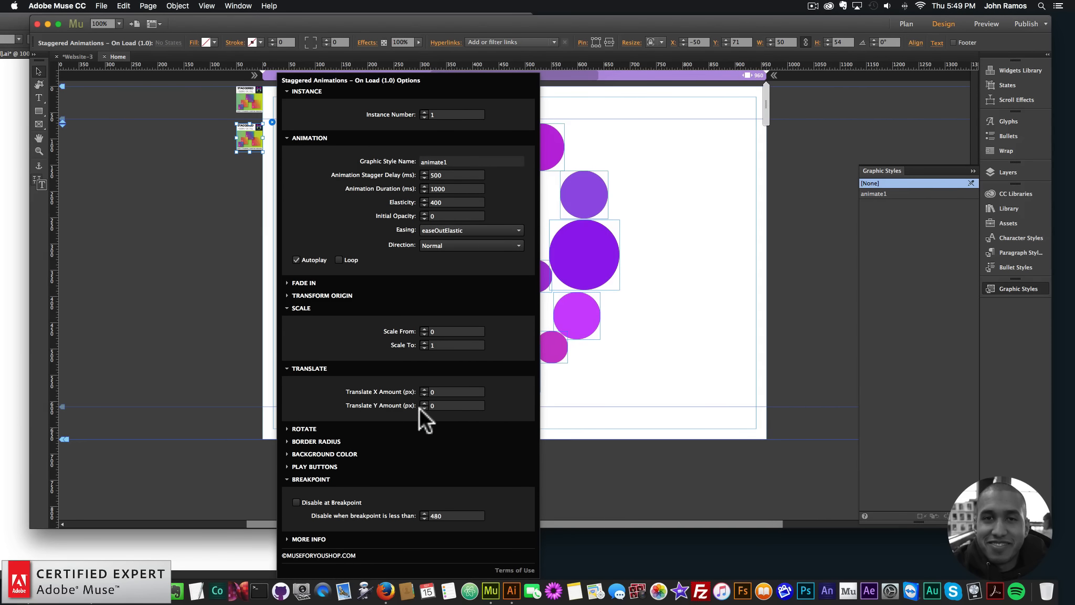
click(444, 392)
text(1000)
key(Tab)
text(150)
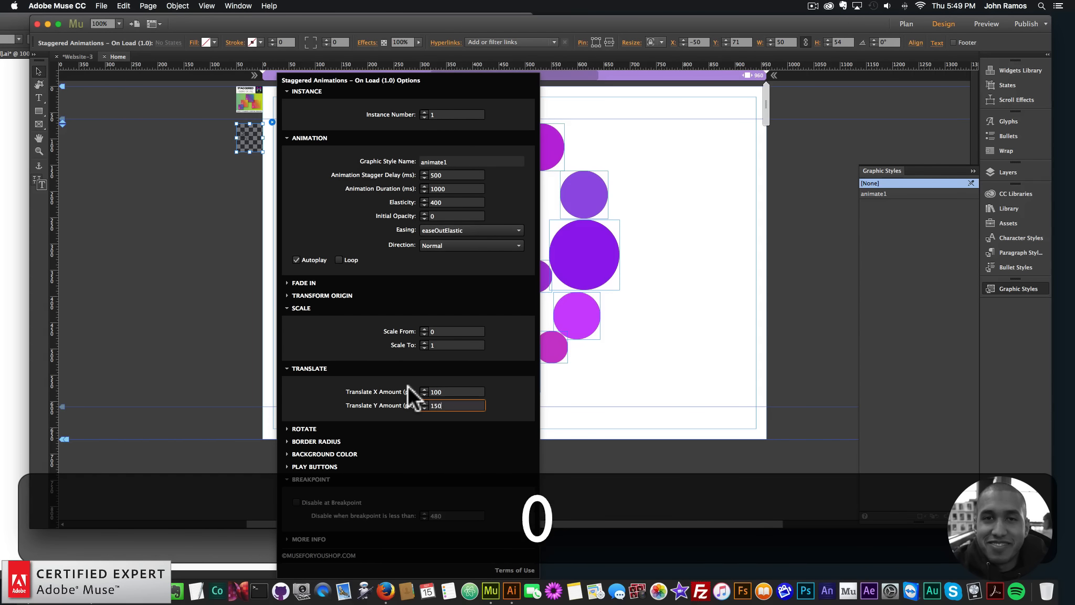
key(Return)
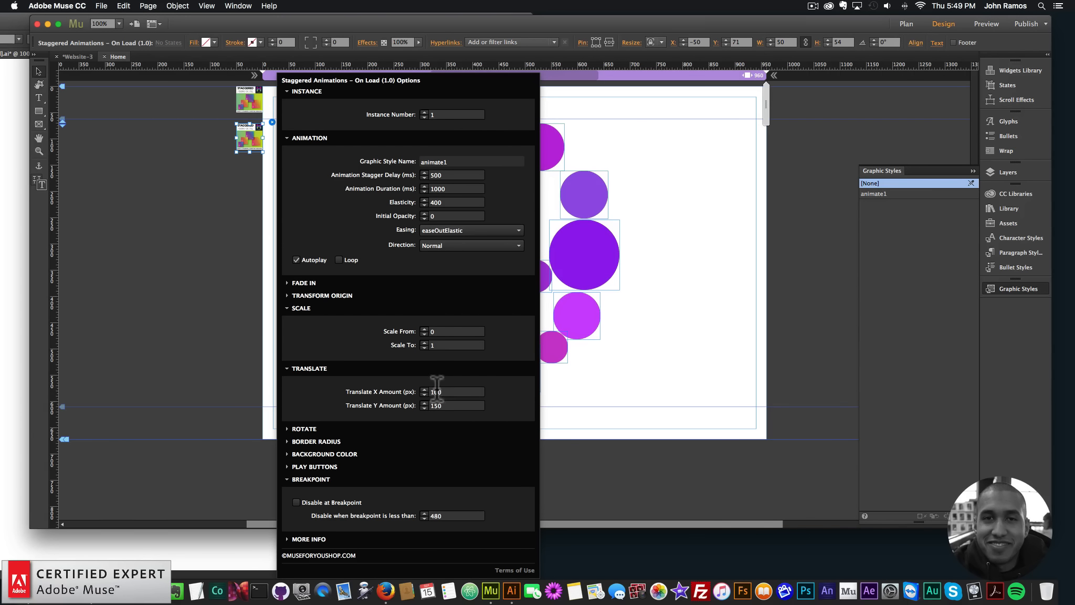
Preview the page in the browser to check how the circles translate, and close the preview window
click(194, 255)
click(101, 6)
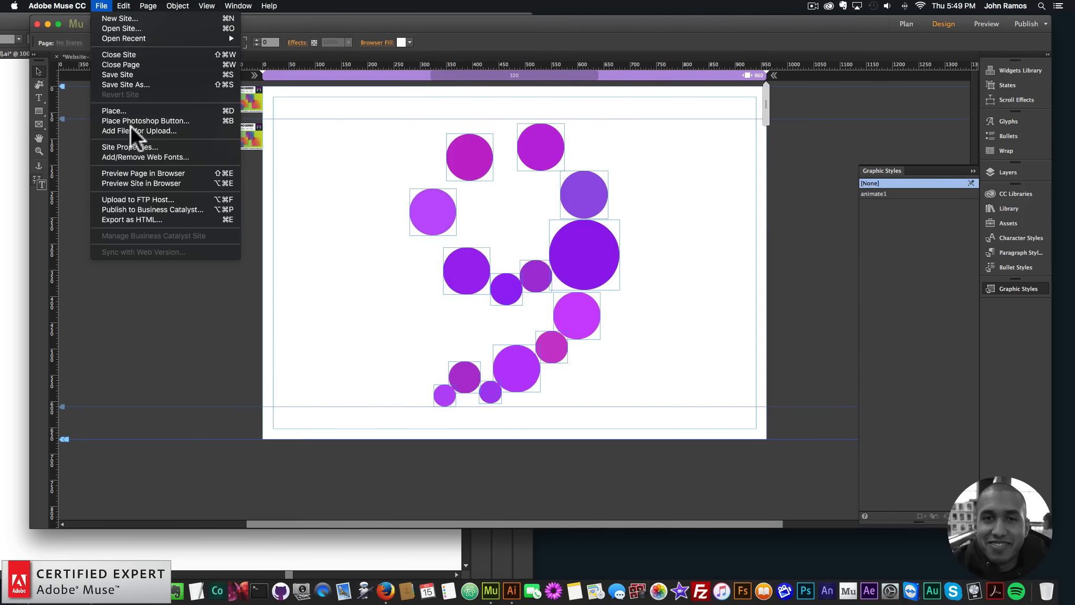
click(130, 168)
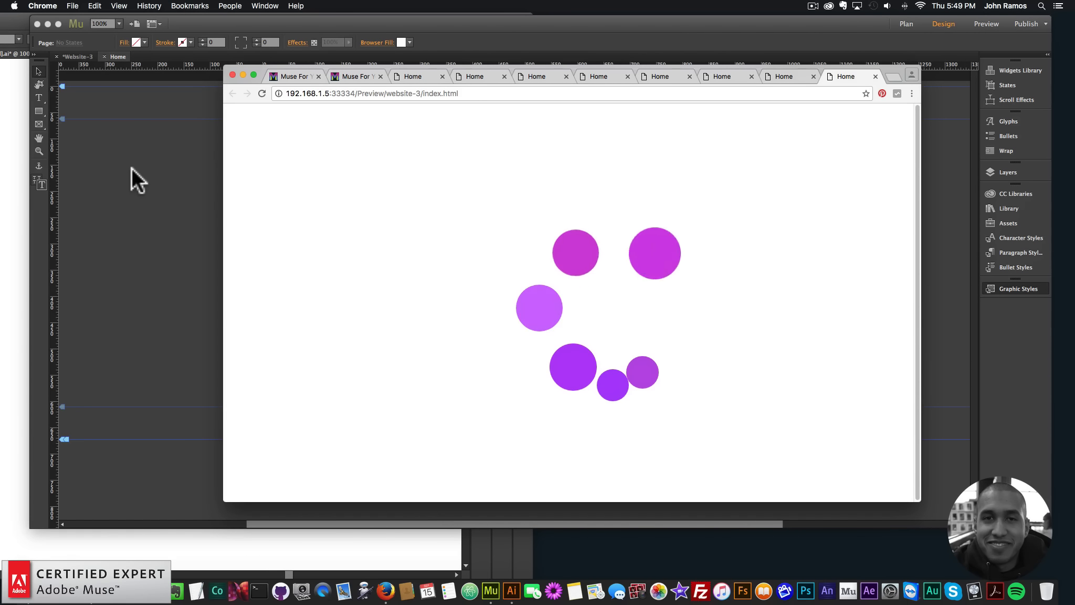
click(232, 74)
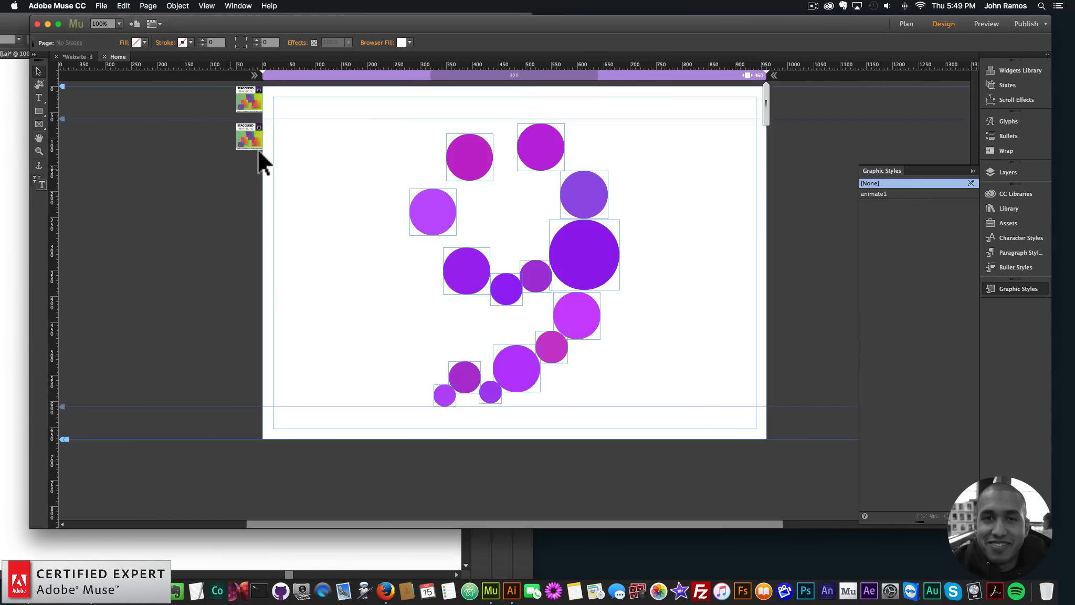
Set the Staggered Animations – On Load widget's Animation Stagger Delay to 100 ms and Animation Duration to 500 ms
click(256, 146)
click(272, 121)
click(451, 221)
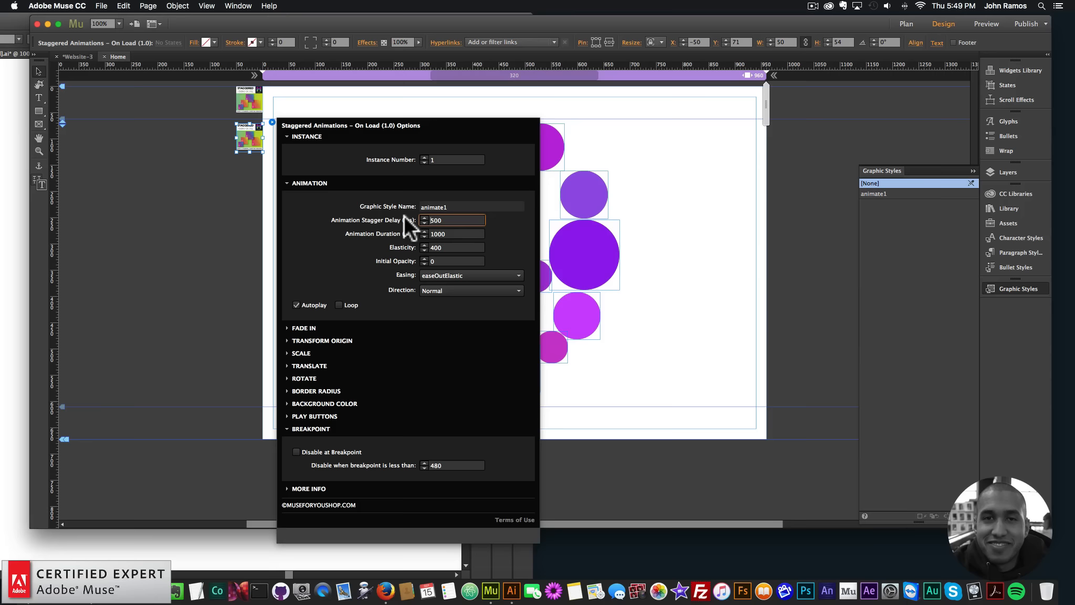
key(super+a)
text(100)
key(Tab)
text(500)
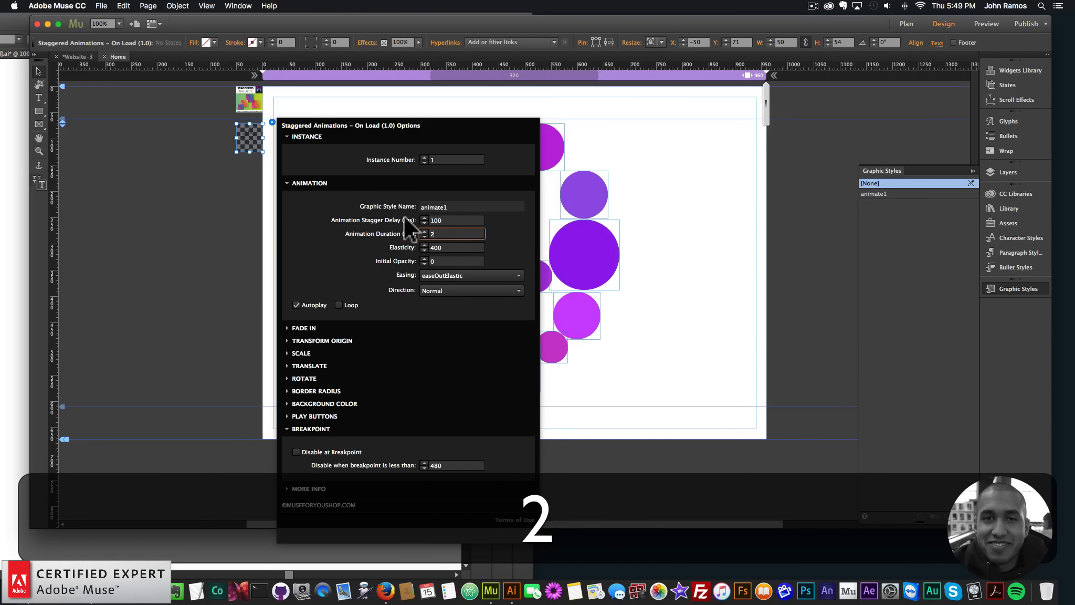
key(Return)
Preview the page in the browser to check the translation with the shorter delay and duration, and close the preview
click(152, 118)
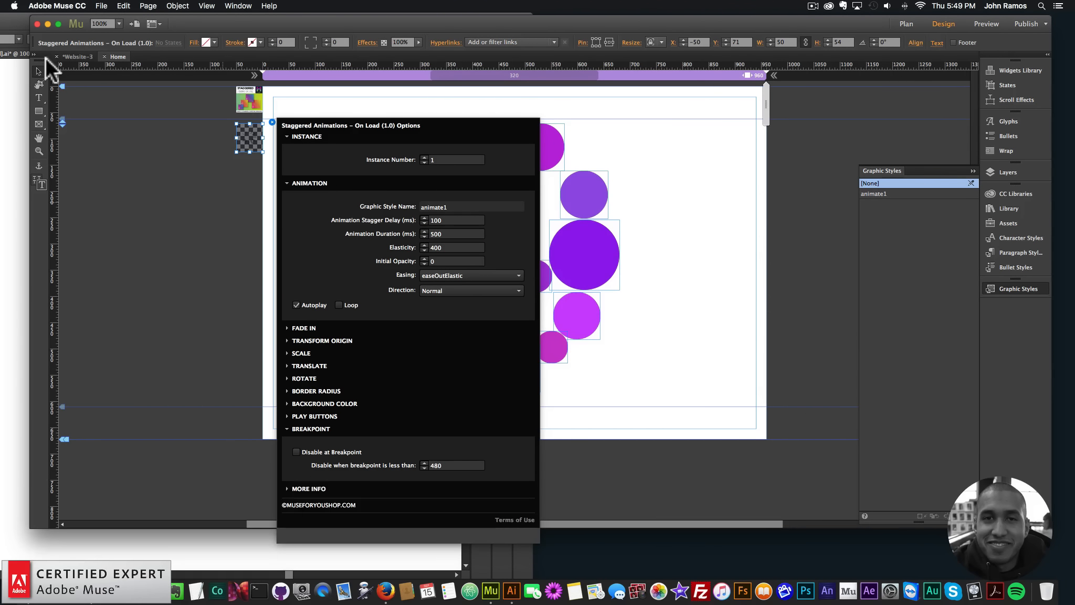
click(105, 6)
click(129, 170)
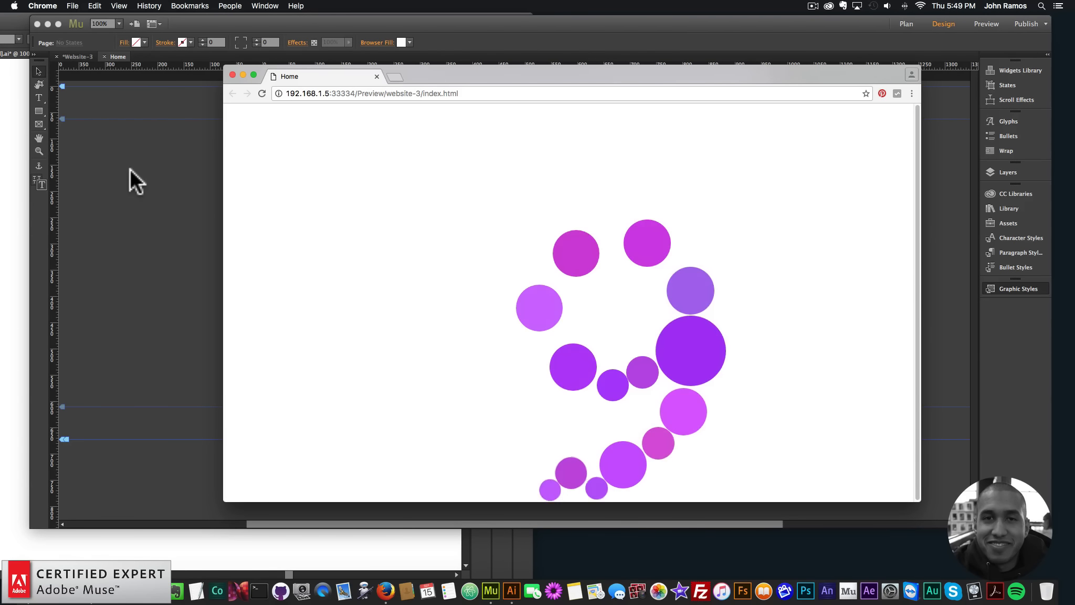
click(232, 73)
Examine the widget's Translate, Rotate, Border Radius, Background Color and Play Buttons options, and close the options
click(256, 138)
click(272, 121)
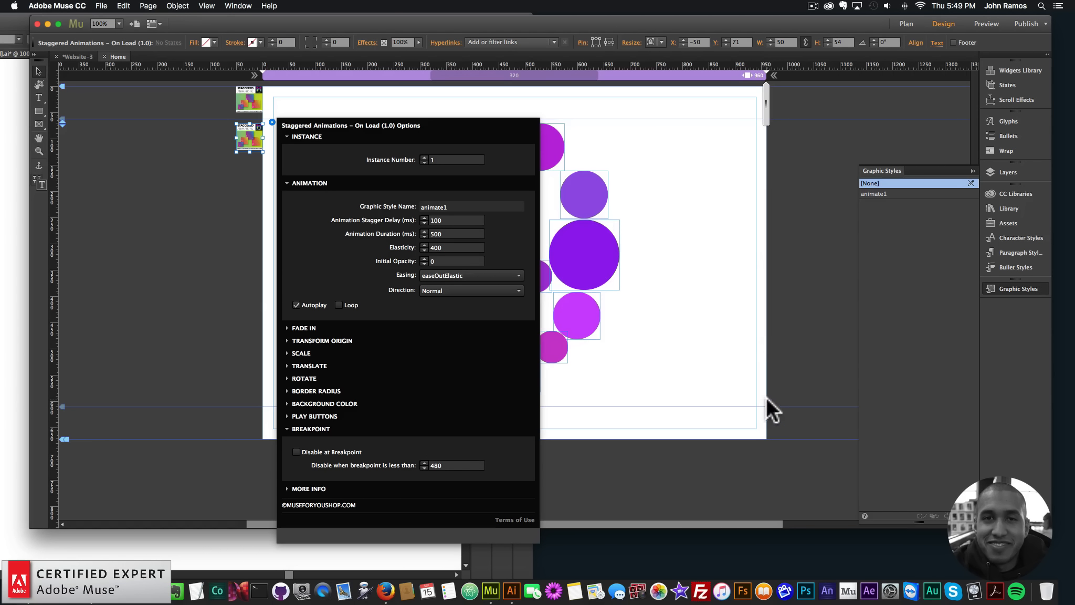
click(313, 365)
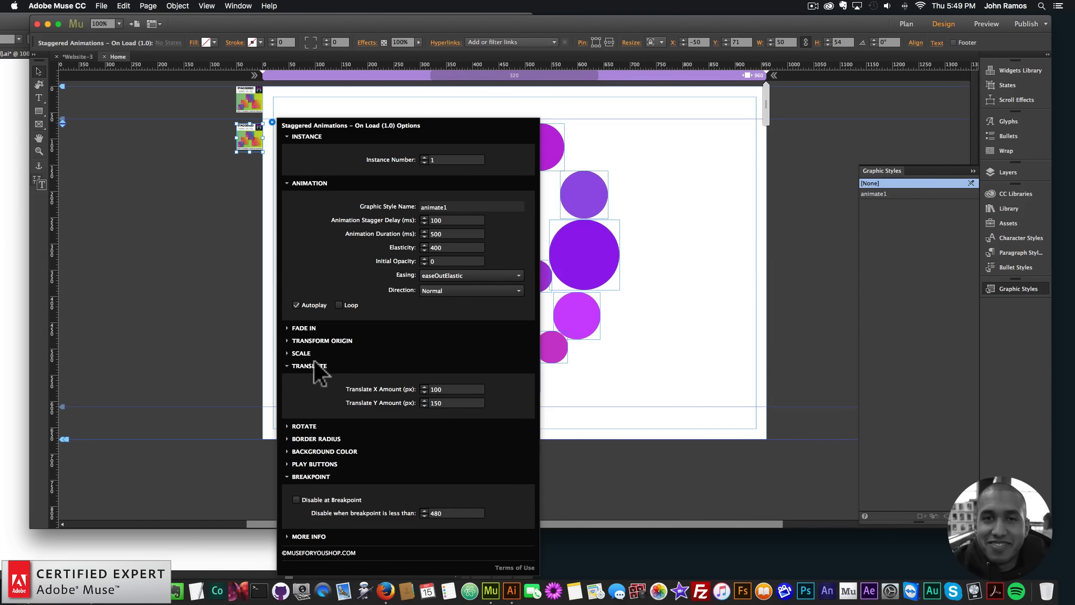
click(304, 425)
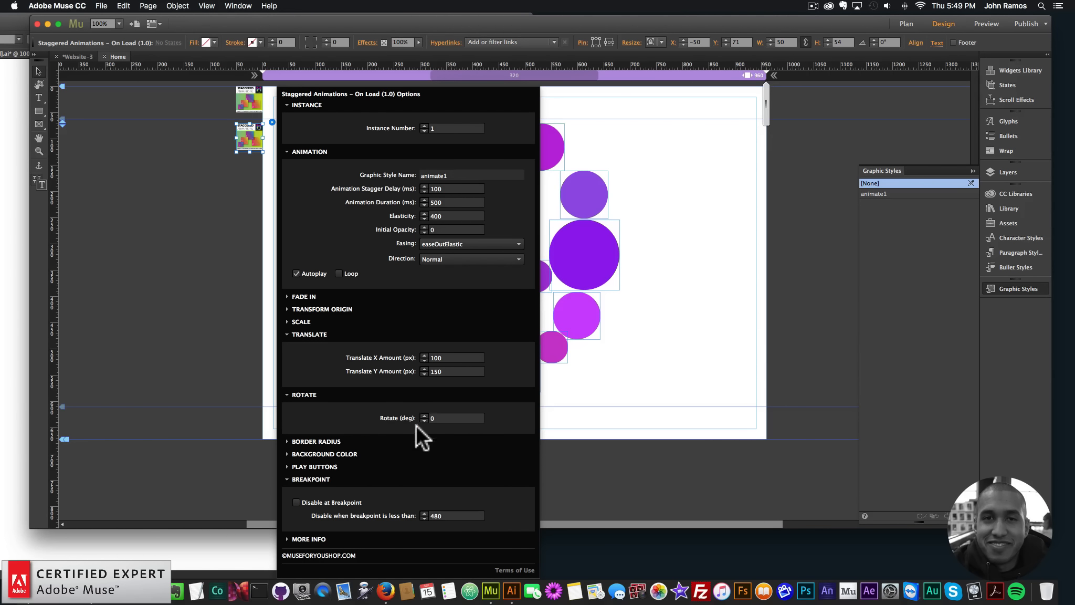
click(314, 439)
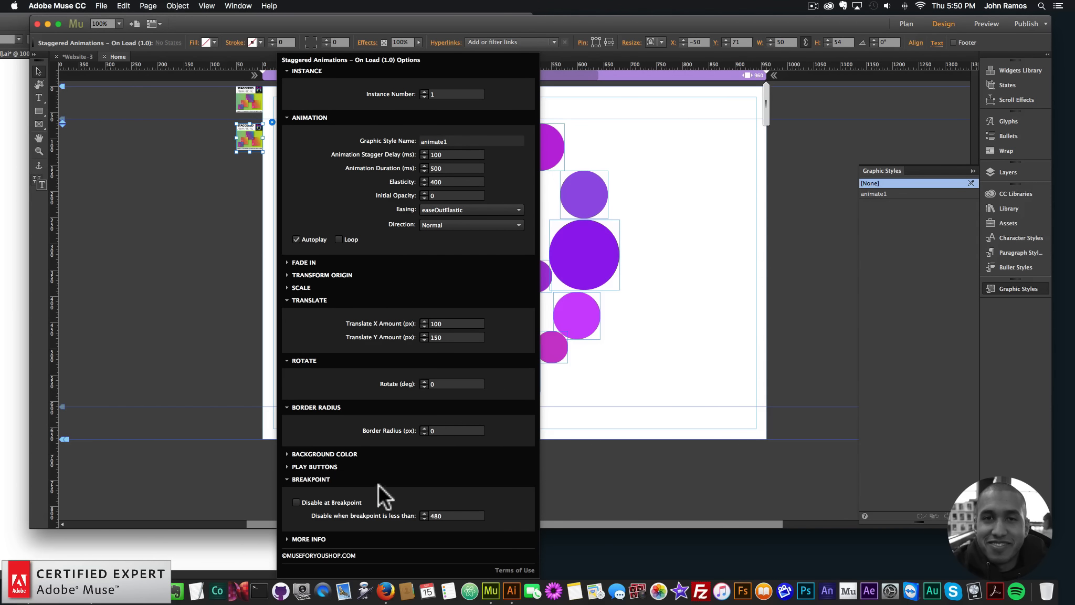
click(322, 452)
click(345, 420)
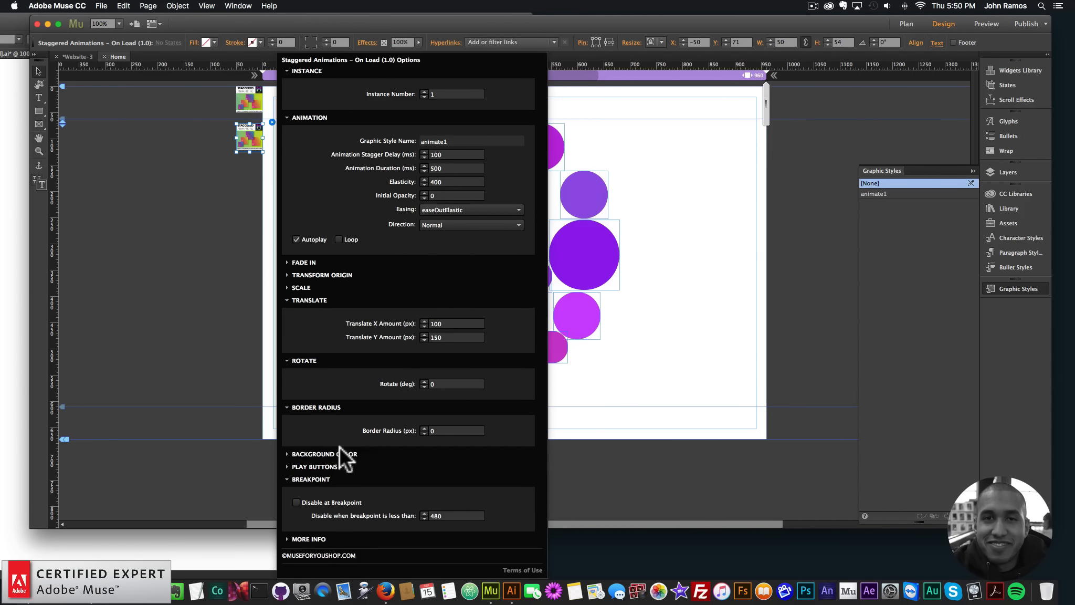
click(316, 468)
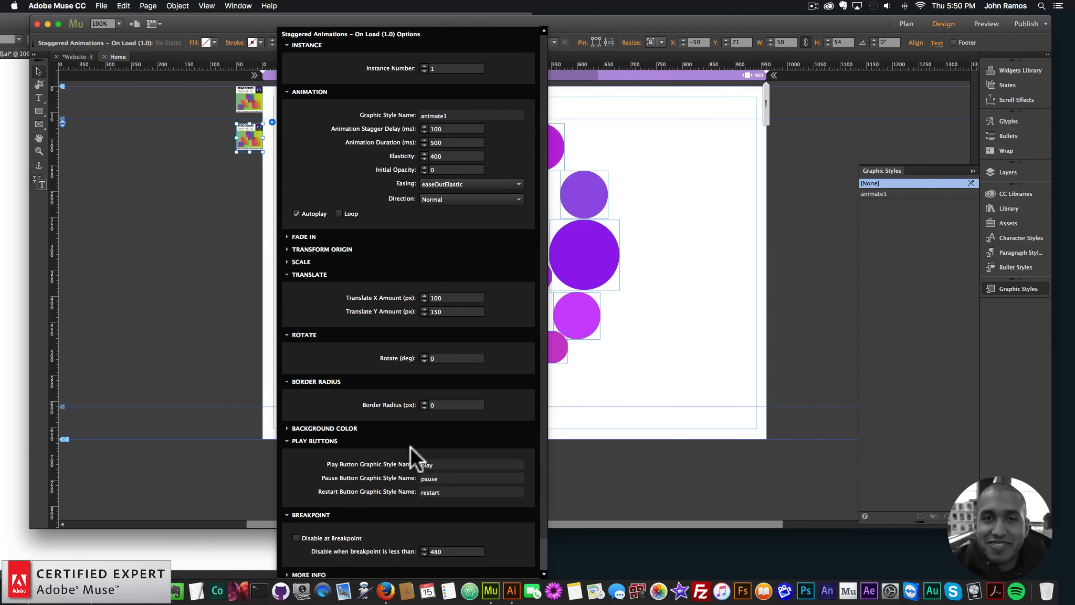
click(153, 258)
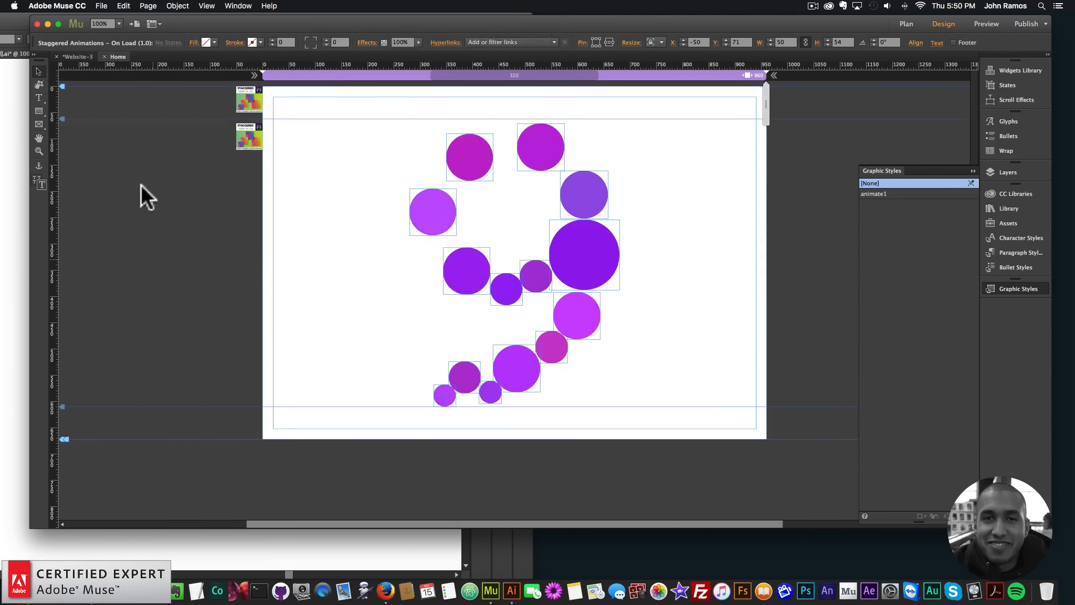
Add a text frame about 185 px wide and 45 px high reading "PLAY" beside the top of the numeral 9
click(38, 111)
click(38, 97)
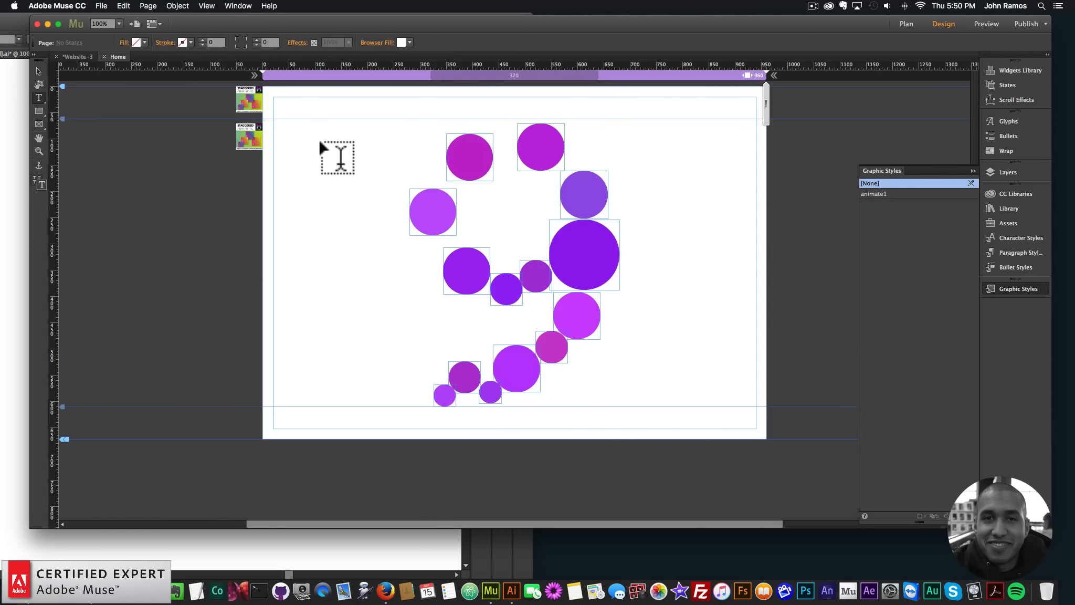
drag(289, 134, 387, 157)
text(PLAY)
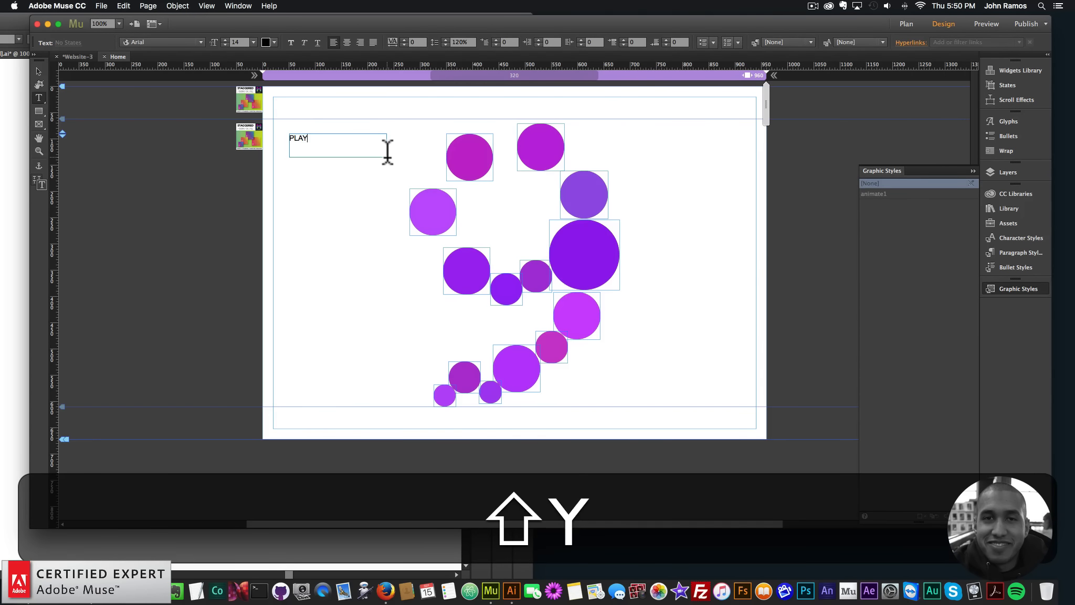
click(38, 71)
Duplicate the PLAY text frame and place the copy just below the original
key(cmd+v)
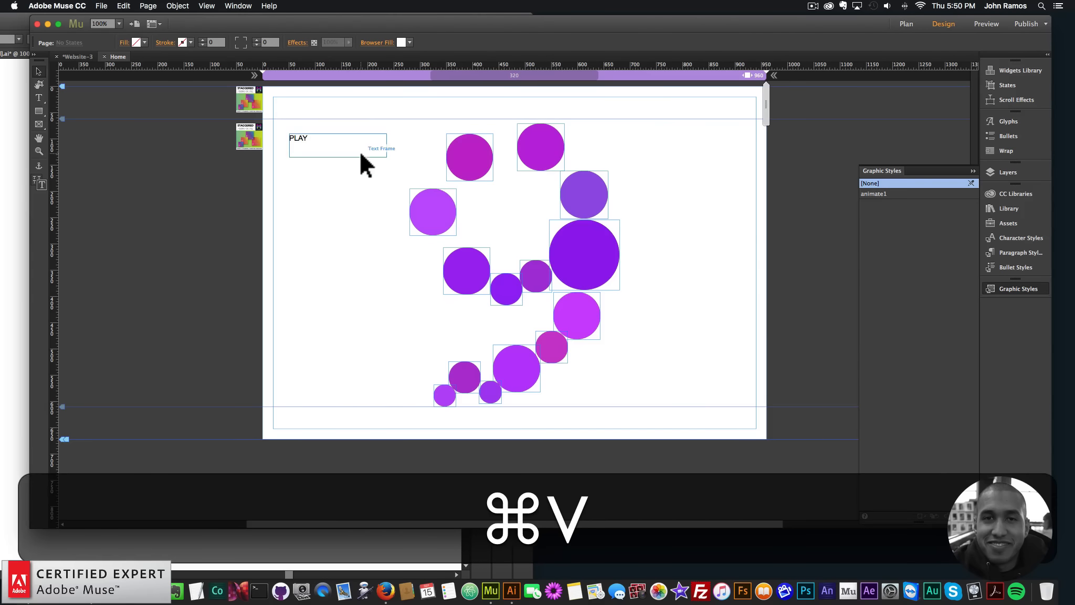
key(cmd+z)
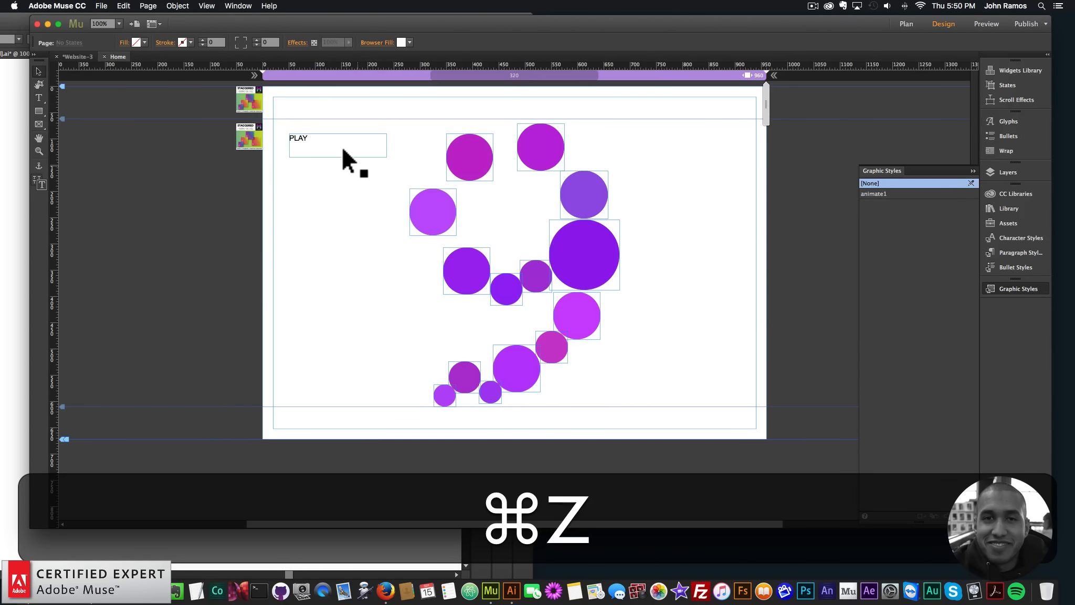
click(341, 146)
key(cmd+c)
key(cmd+v)
drag(542, 308, 337, 182)
Format the upper PLAY text in Lato at size 30, narrow its frame to about 92 px and align it to the page's left margin
double_click(319, 142)
click(199, 42)
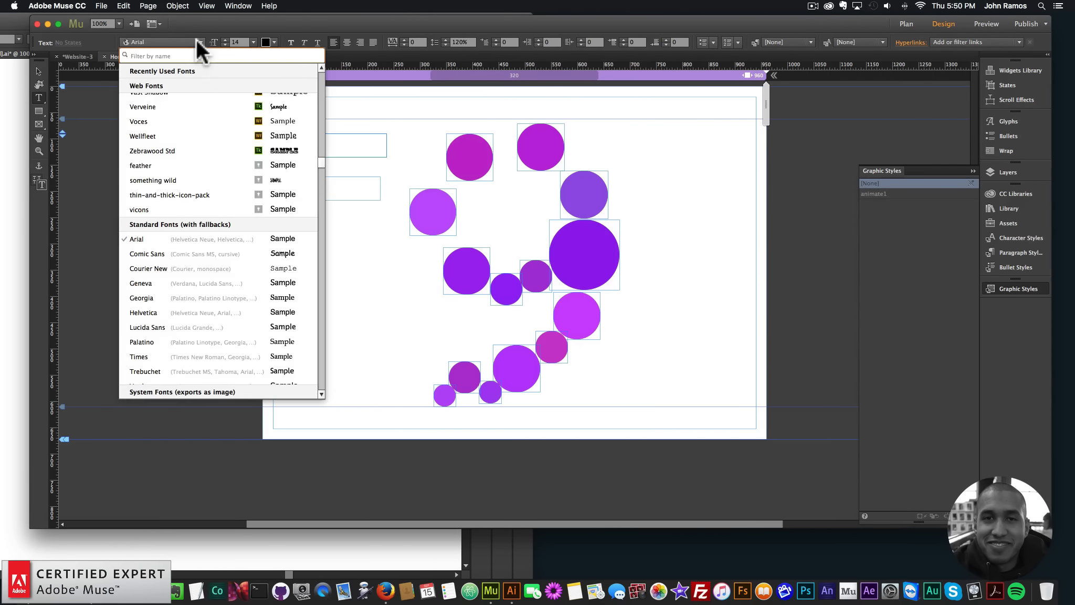
text(lato)
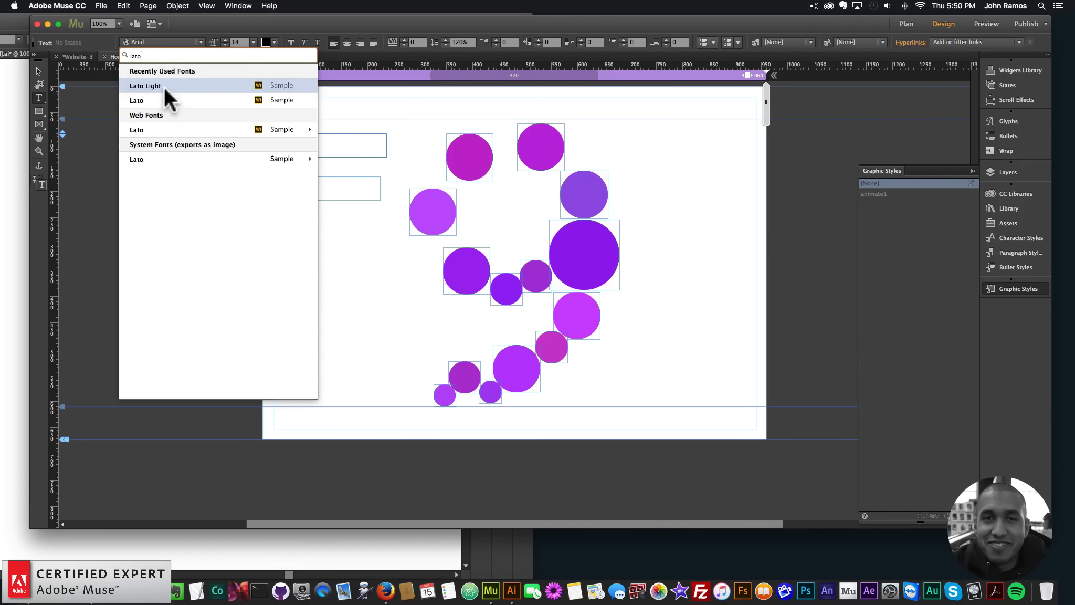
click(206, 100)
click(253, 42)
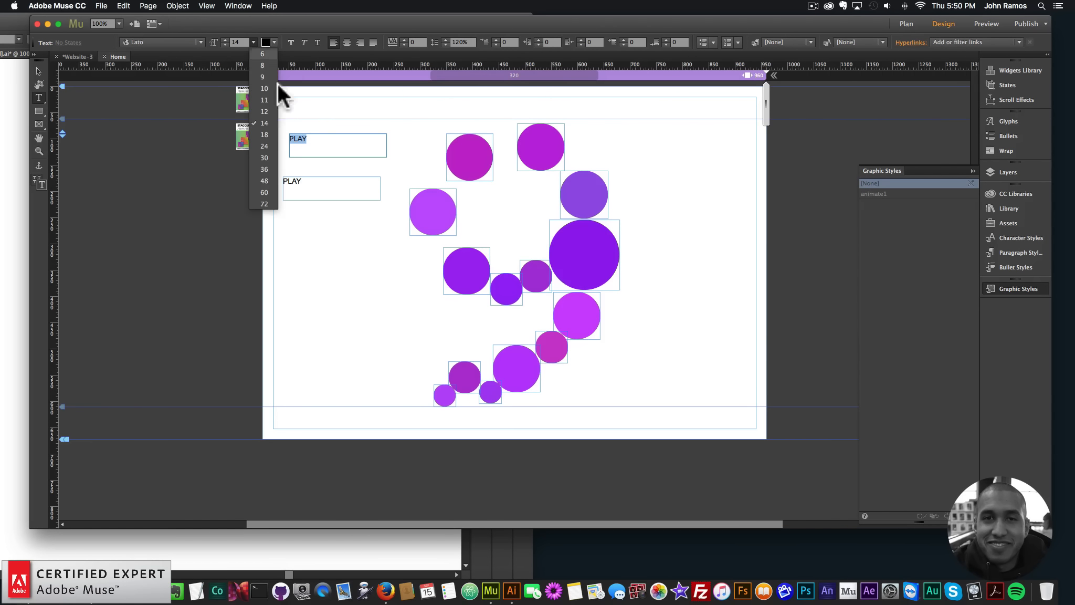
click(264, 157)
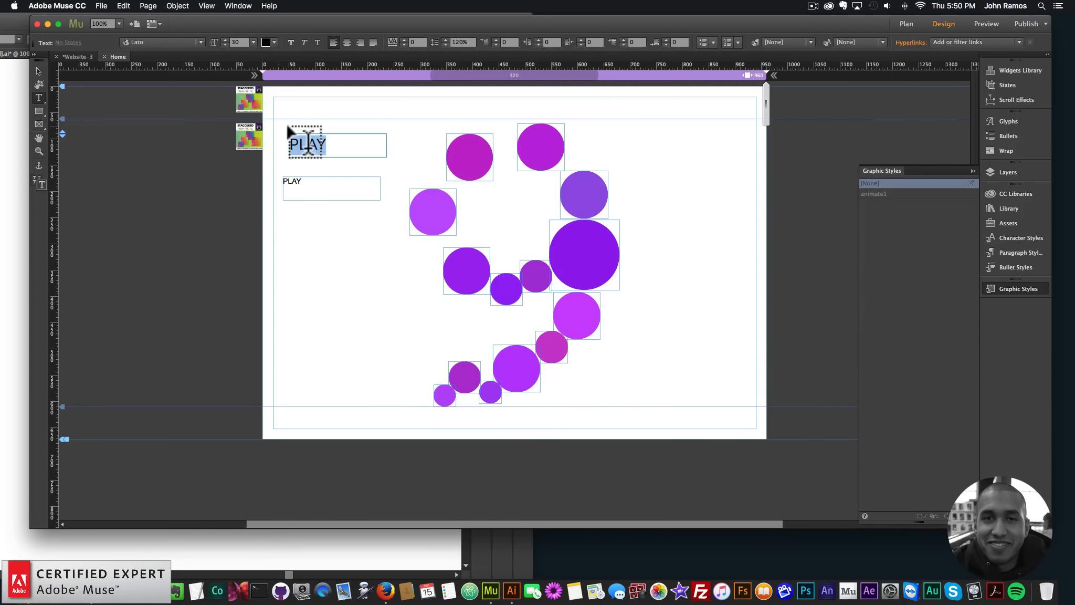
key(Escape)
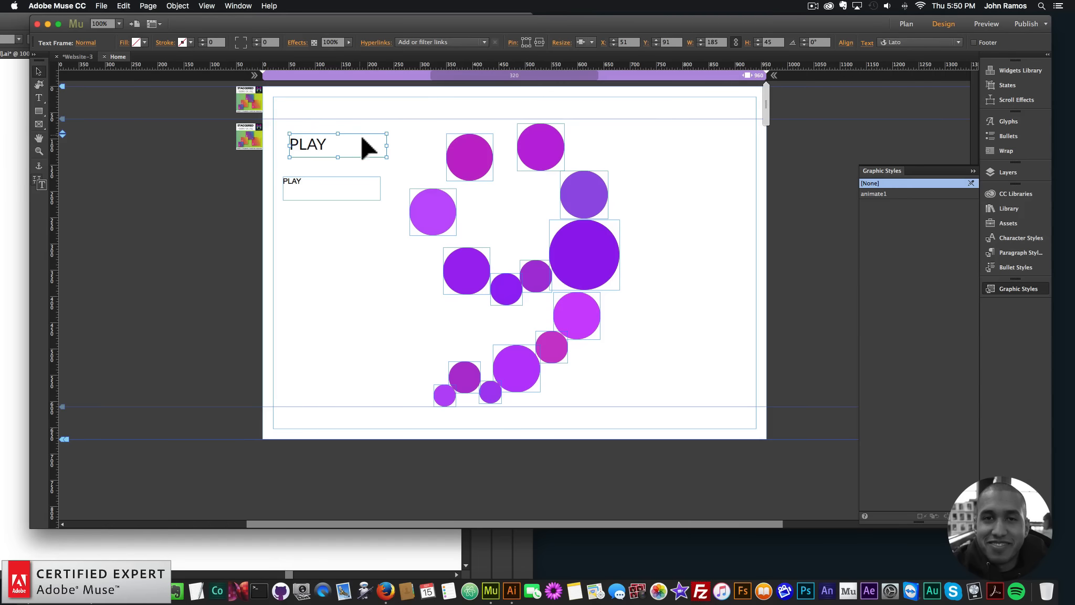
drag(387, 145, 290, 144)
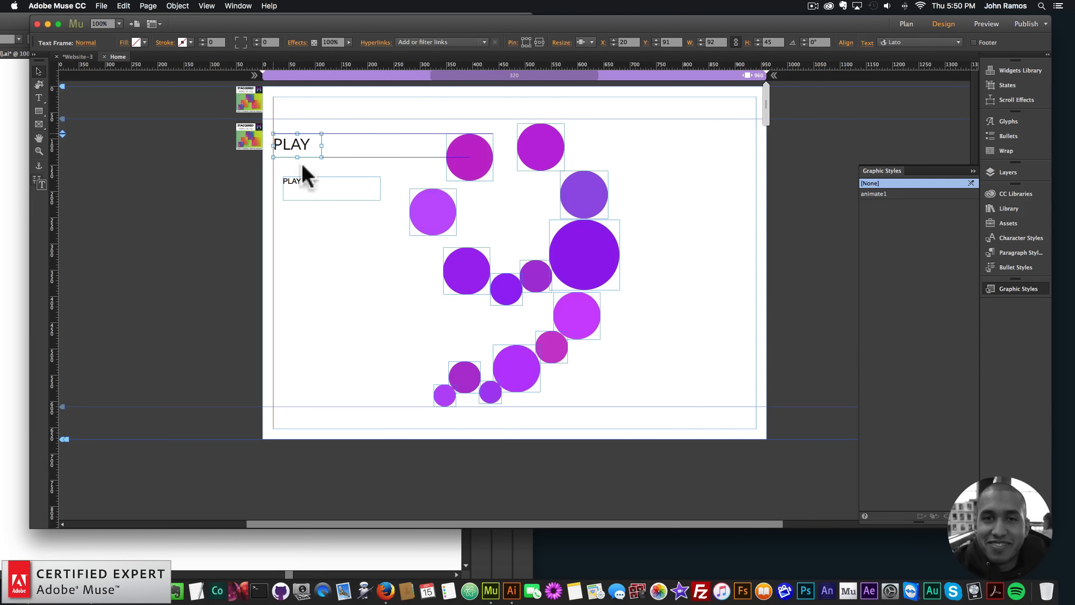
Delete the lower, unformatted copy of the PLAY text frame
double_click(308, 184)
click(34, 70)
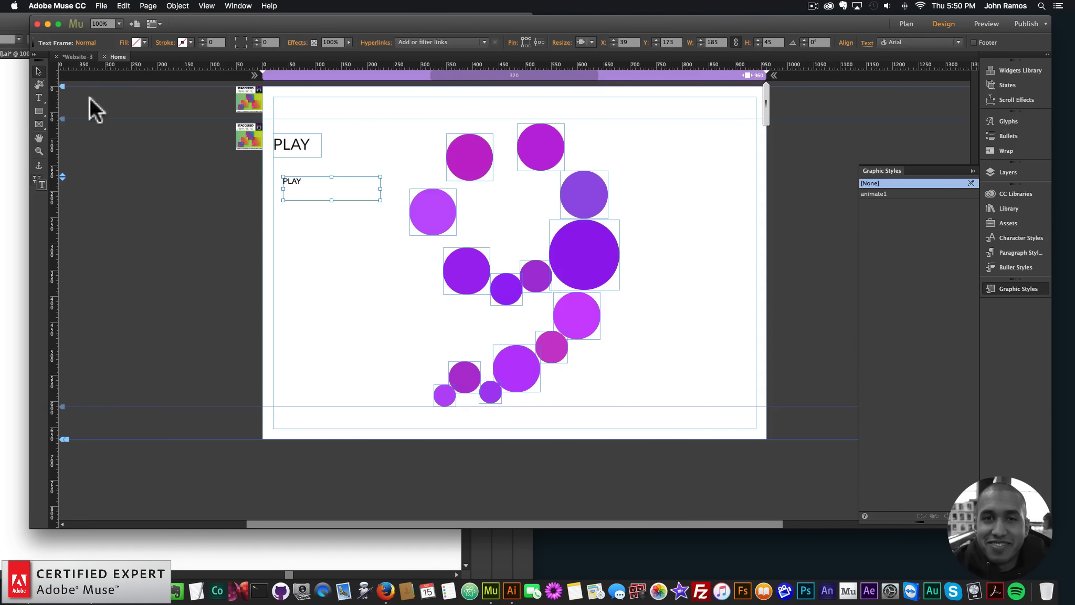
key(BackSpace)
Duplicate the PLAY text frame just below the original, change its text to "PAUSE" and widen the frame to about 124 px
click(301, 139)
key(super+v)
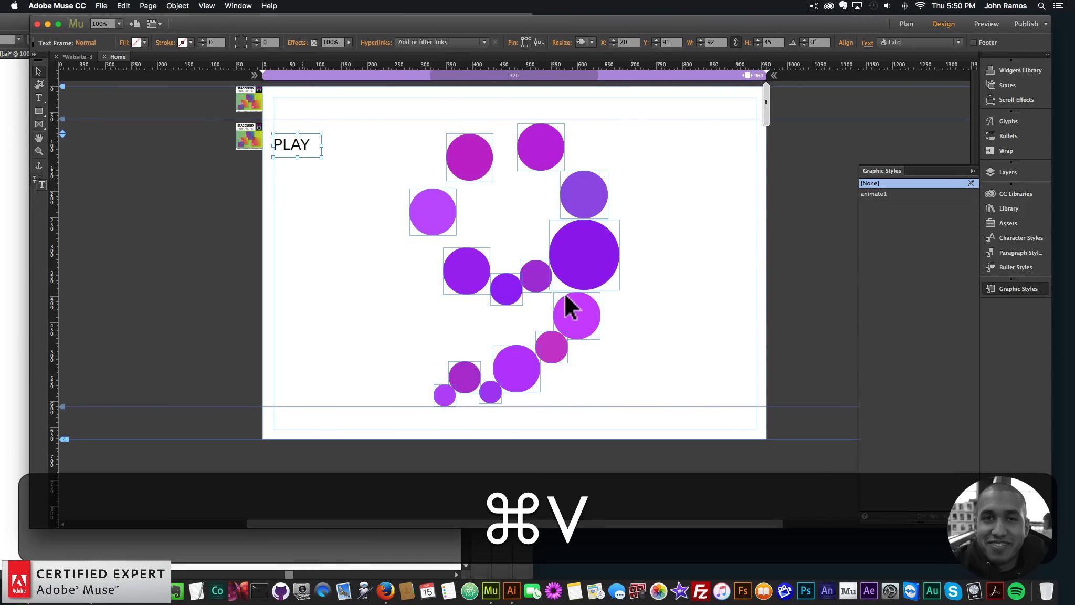
drag(522, 312, 295, 174)
double_click(316, 178)
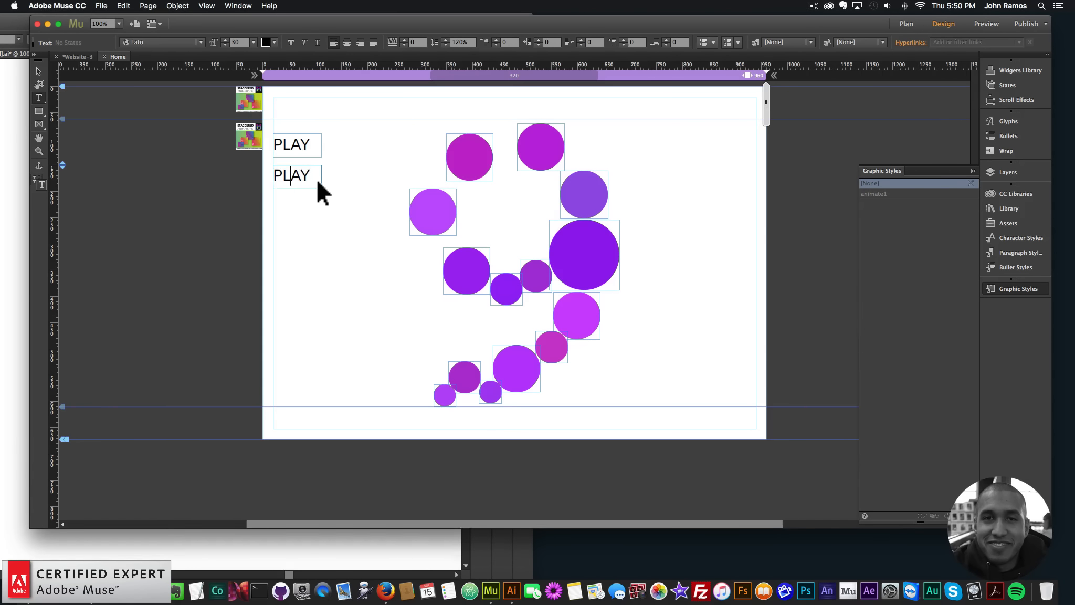
key(super+shift+a)
text(PAUSE)
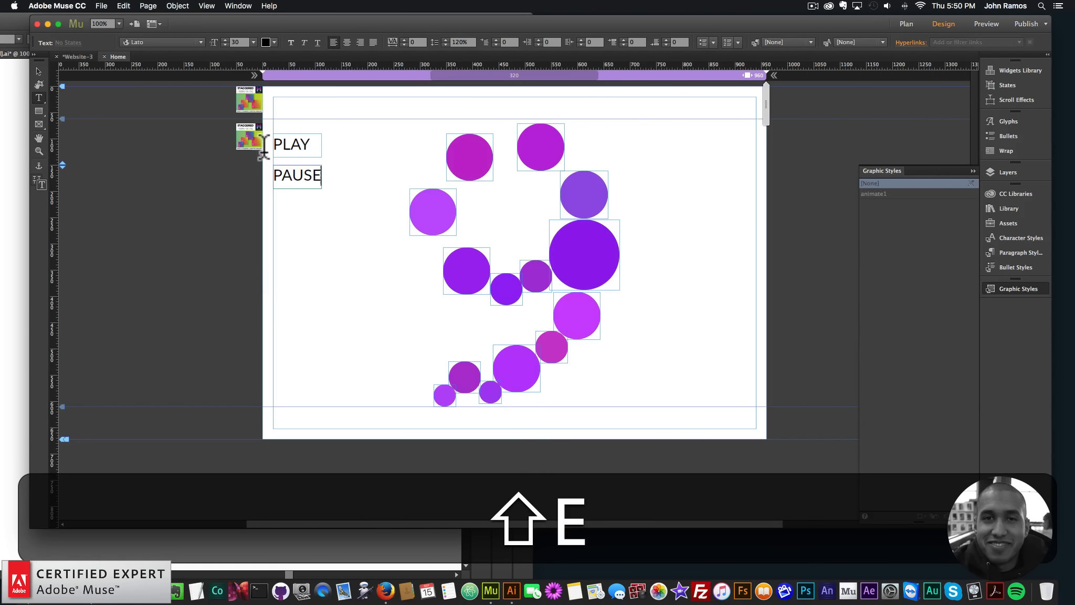
click(37, 69)
mouse_move(320, 176)
mouse_down()
mouse_move(357, 178)
mouse_move(336, 179)
mouse_up()
Paste another copy of the text frame below PAUSE, change its text to "RESTART" and make the frame about 150 px wide
key(super+v)
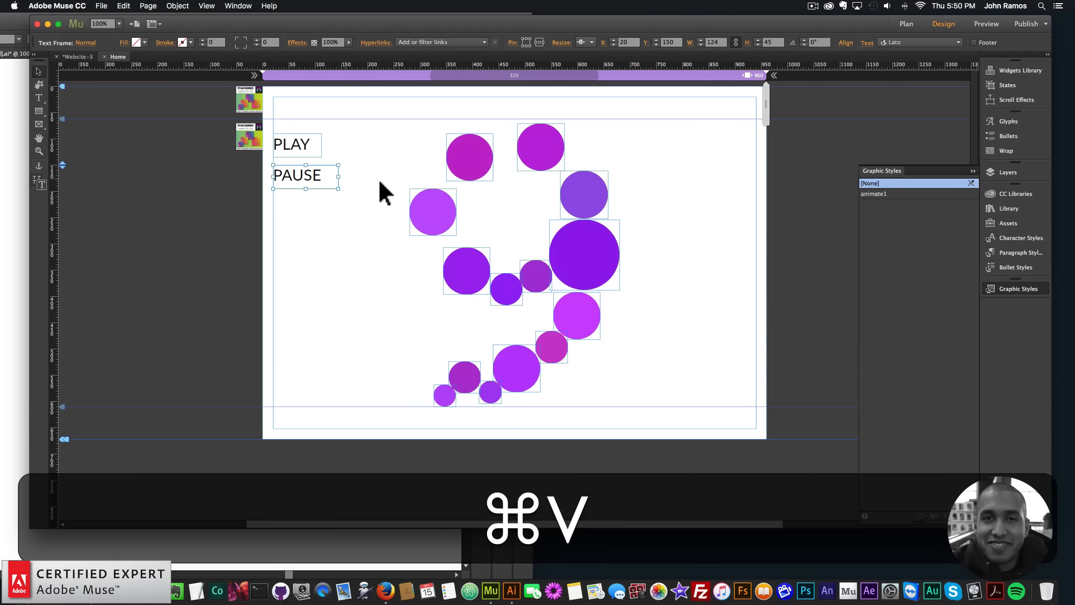
drag(516, 295, 220, 206)
double_click(318, 210)
text(RESTART)
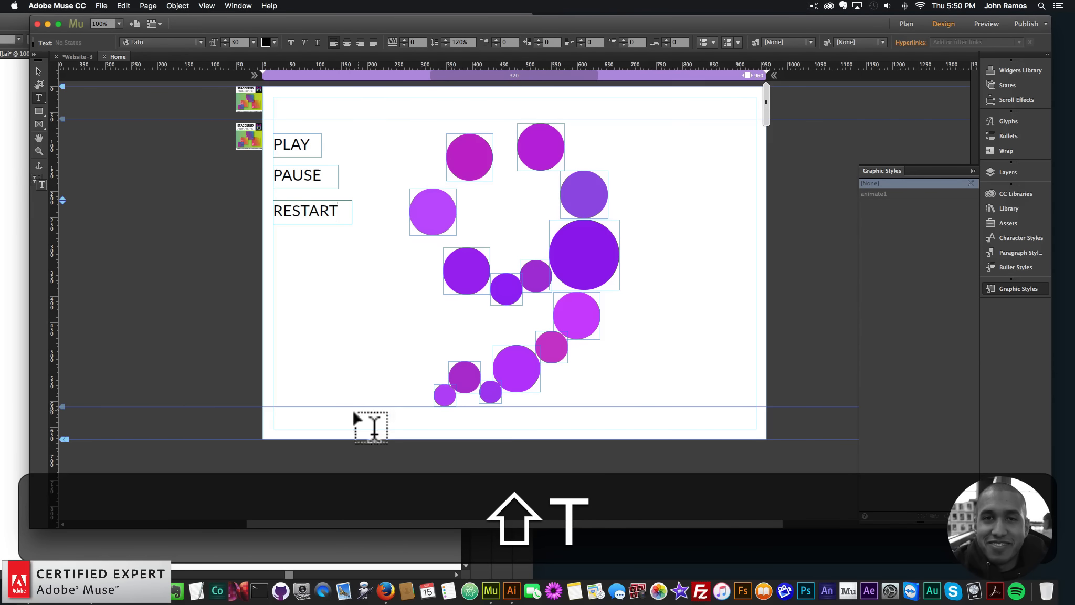
click(38, 72)
Create a graphic style named "play" for the PLAY text frame
click(302, 150)
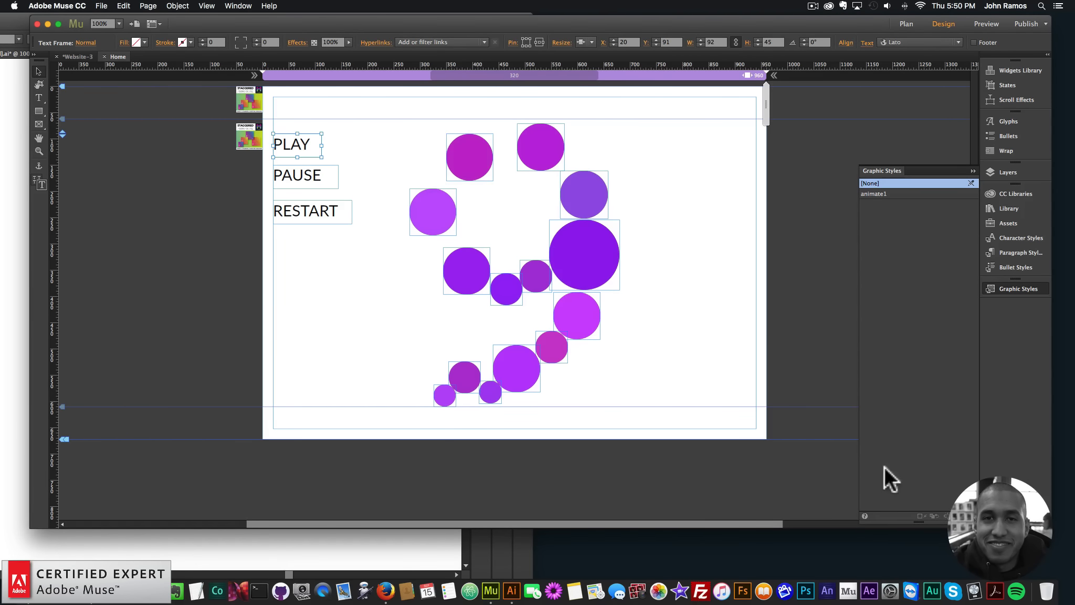
click(1018, 290)
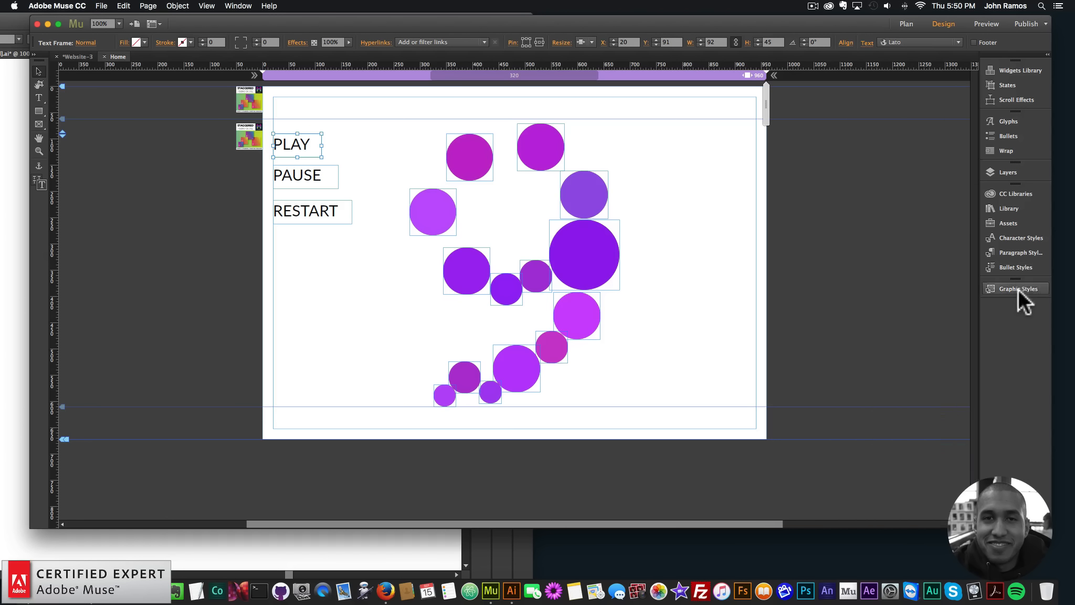
click(1018, 291)
click(958, 516)
double_click(886, 204)
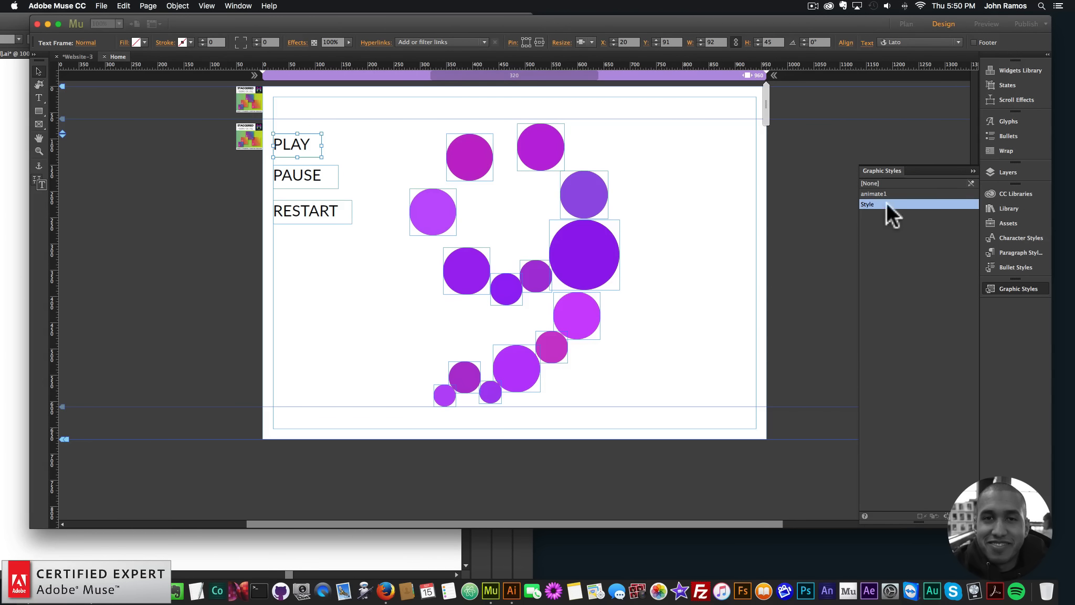
text(play)
key(Return)
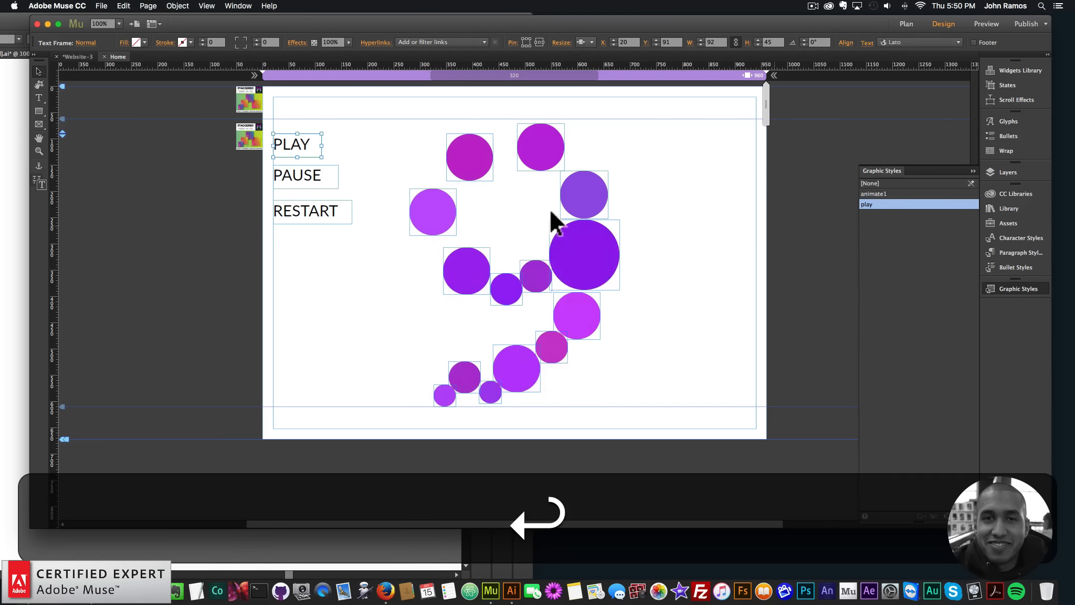
Create a graphic style named "pause" for the PAUSE text frame
click(334, 178)
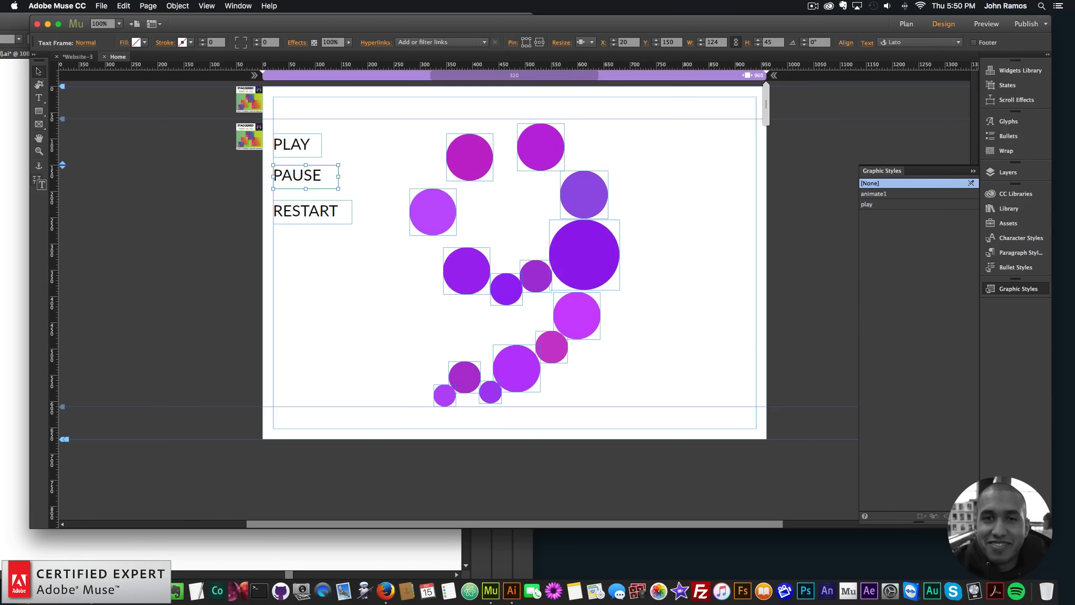
click(959, 516)
double_click(873, 216)
text(pause)
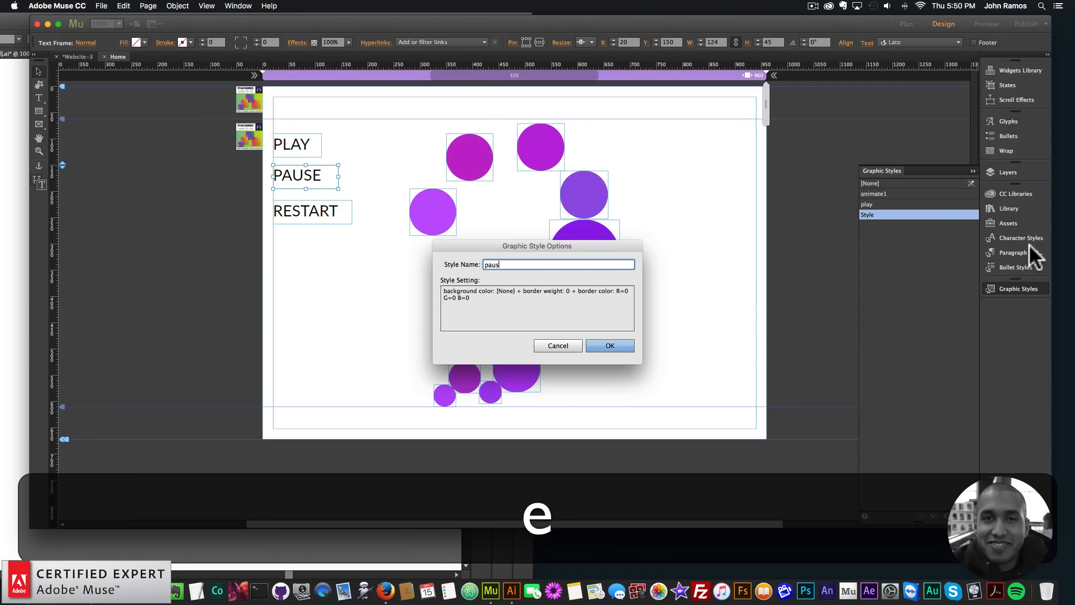
key(Return)
Create a graphic style named "restart" for the RESTART text frame and deselect it
click(318, 206)
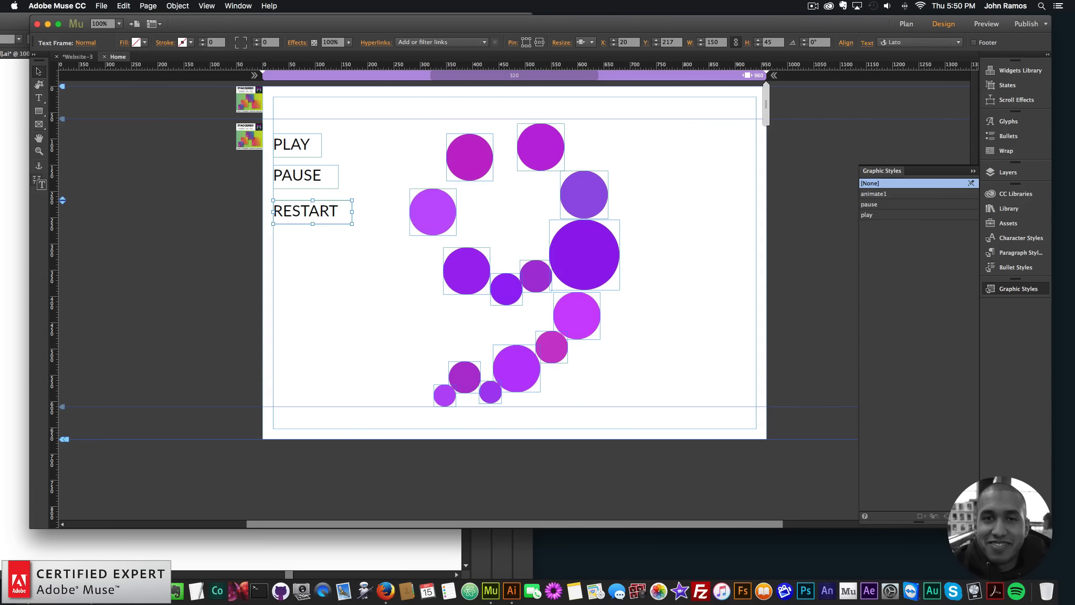
double_click(869, 225)
text(restart)
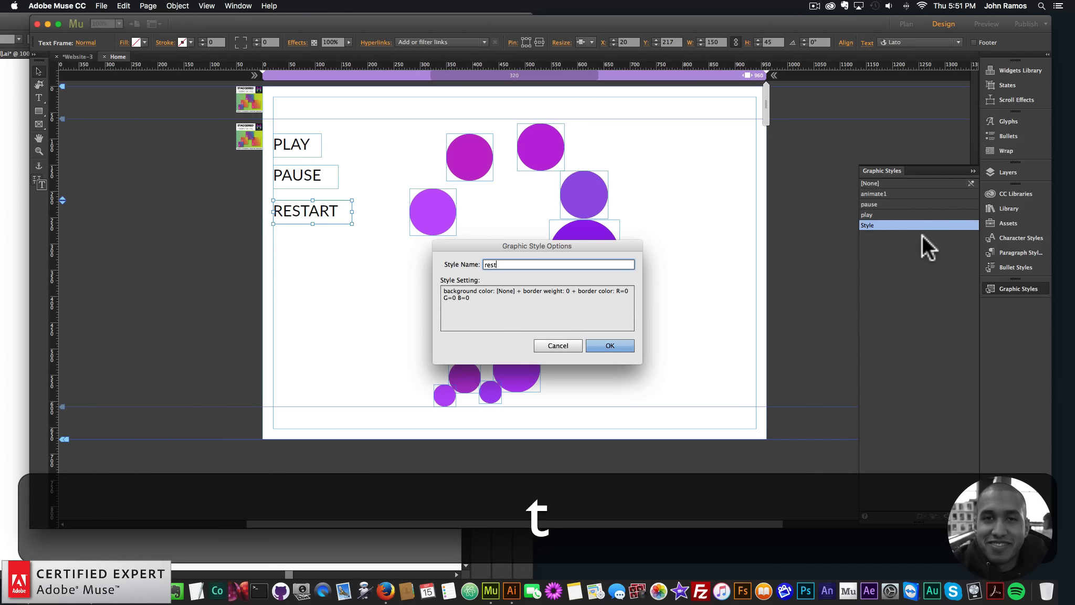
key(Return)
click(115, 147)
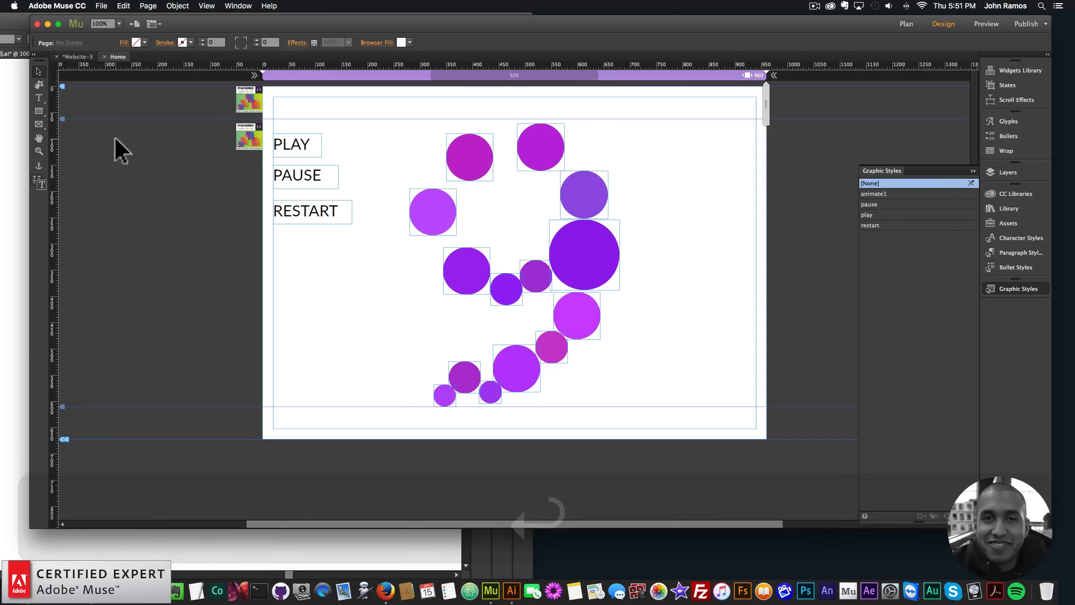
Preview the page in the browser and test the RESTART and PLAY buttons on the circle animation
click(101, 6)
click(127, 171)
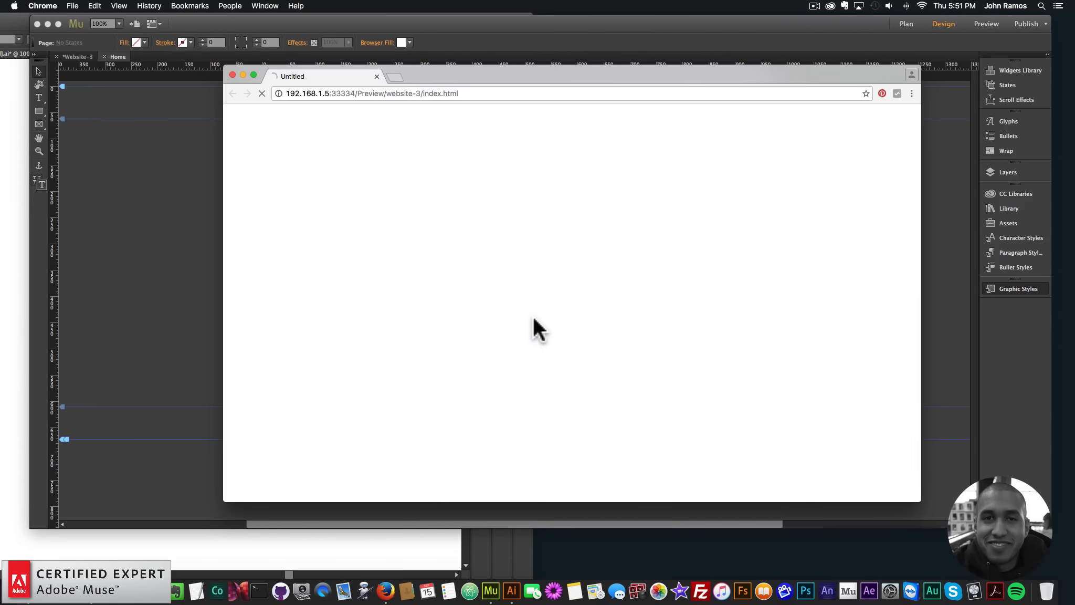
click(362, 230)
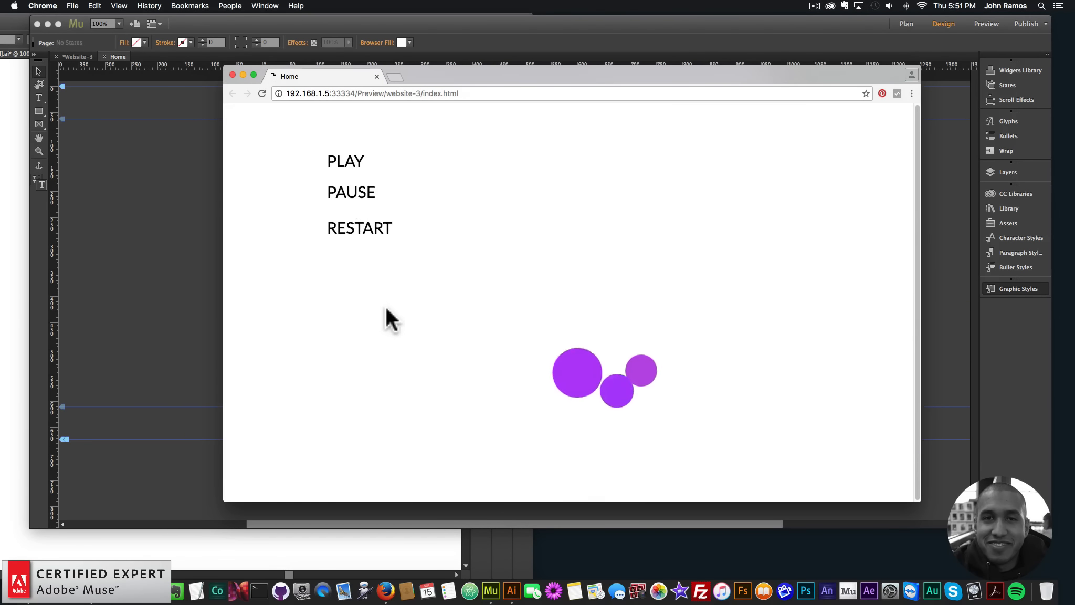
click(360, 231)
triple_click(360, 232)
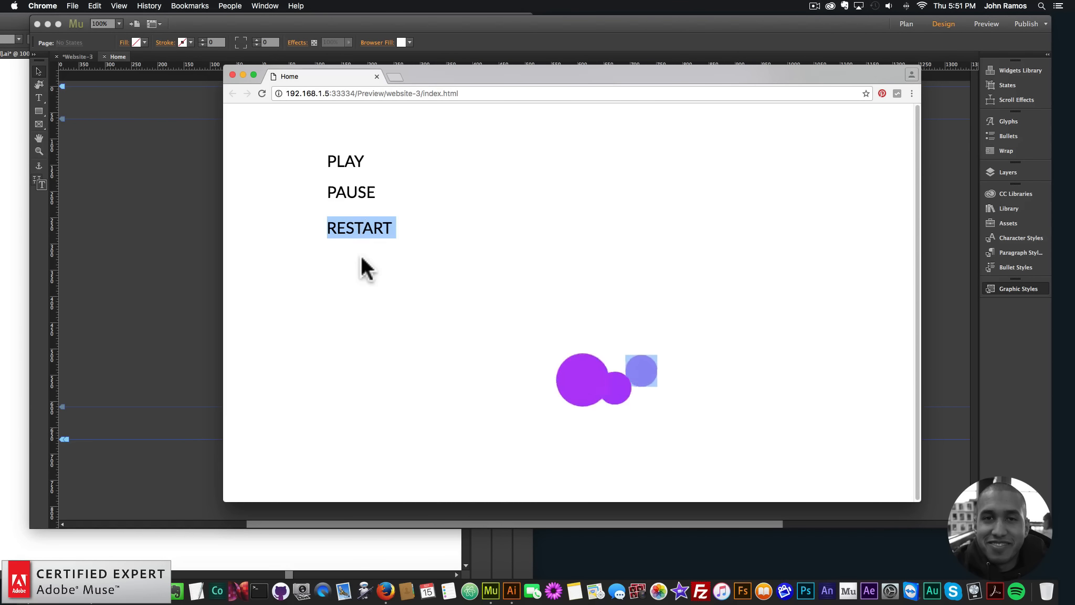
click(360, 256)
click(344, 160)
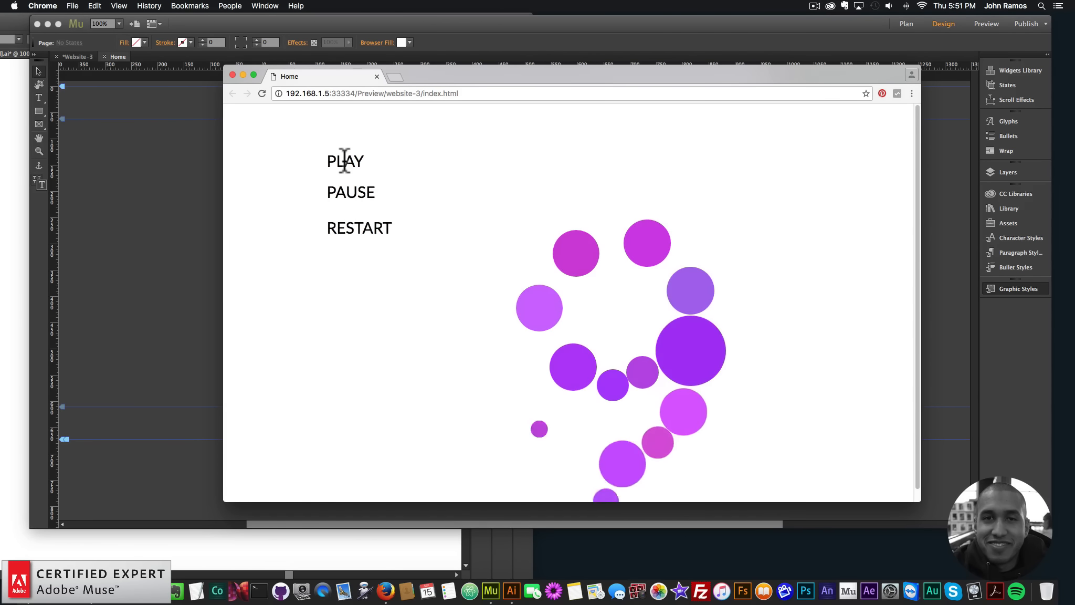
Return to Adobe Muse and set the Translate X and Y amounts of the Staggered Animations – On Load widget to 0 px
key(super+Tab)
click(254, 133)
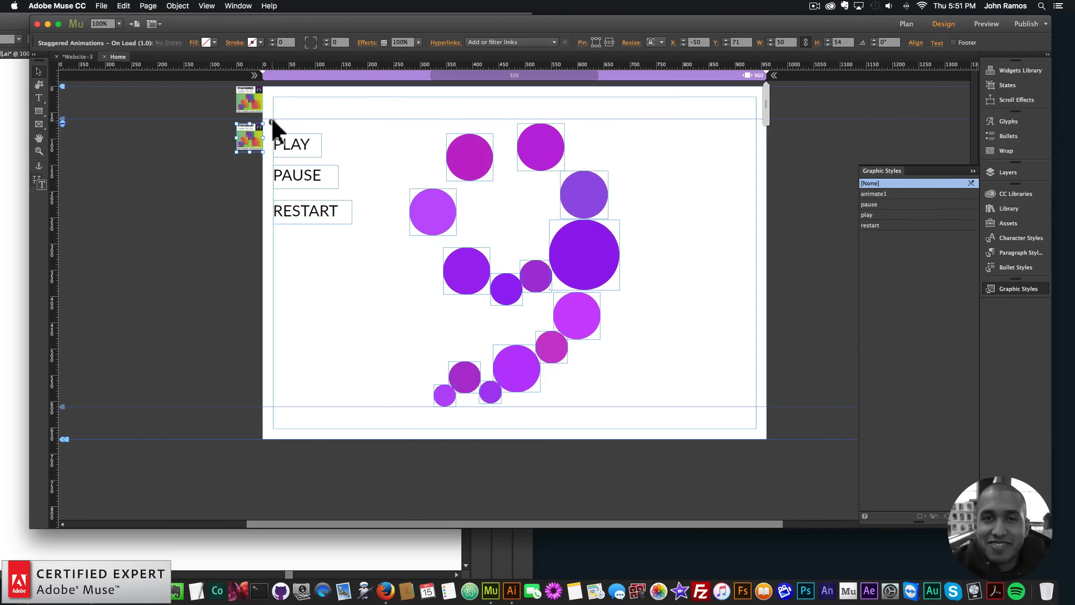
click(272, 121)
click(307, 365)
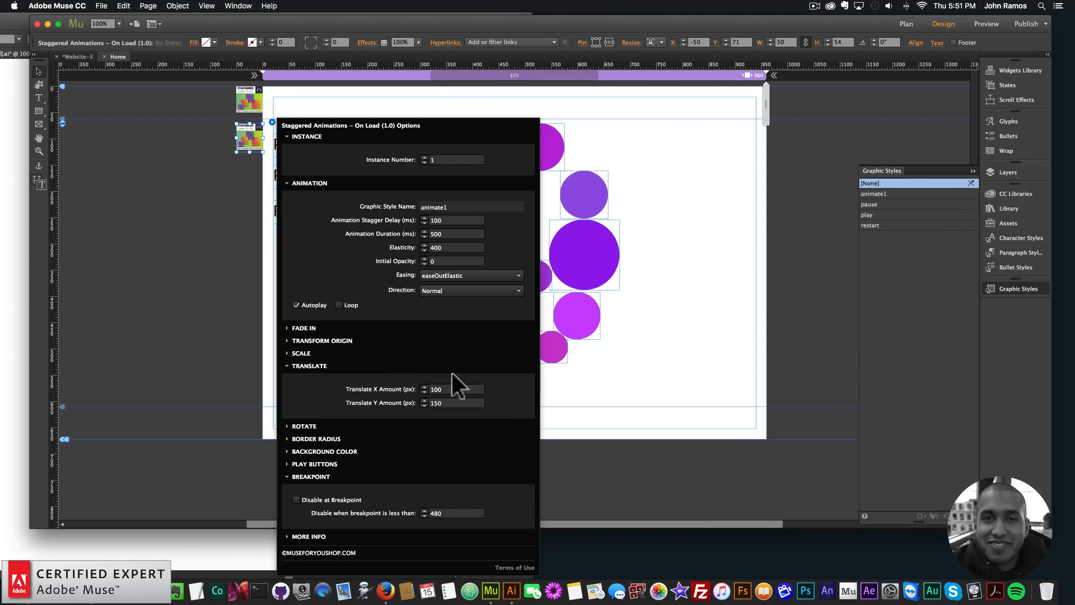
click(396, 388)
key(Tab)
text(0)
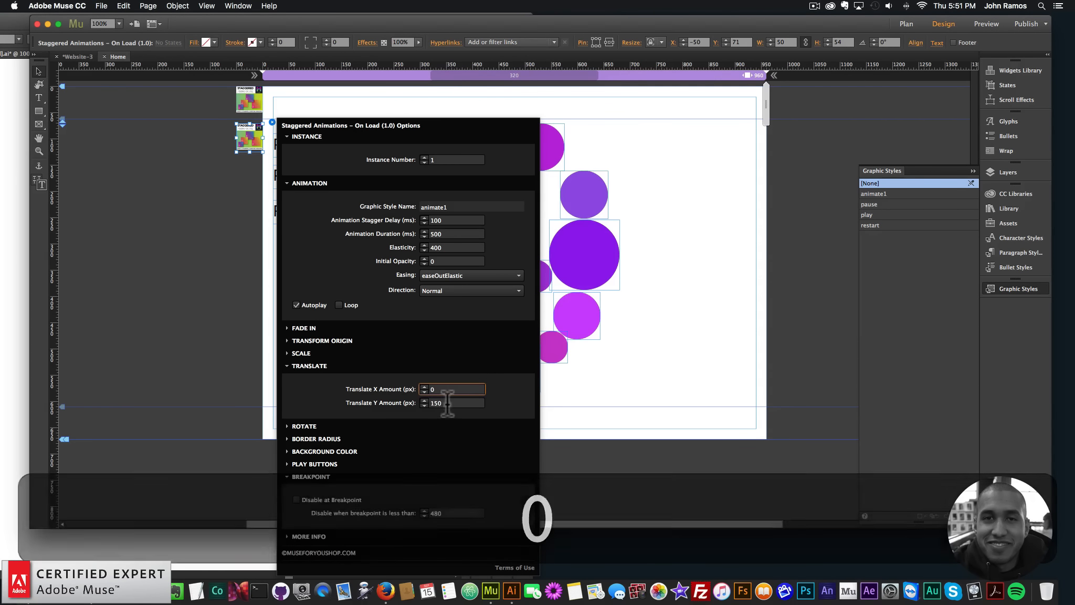
key(Return)
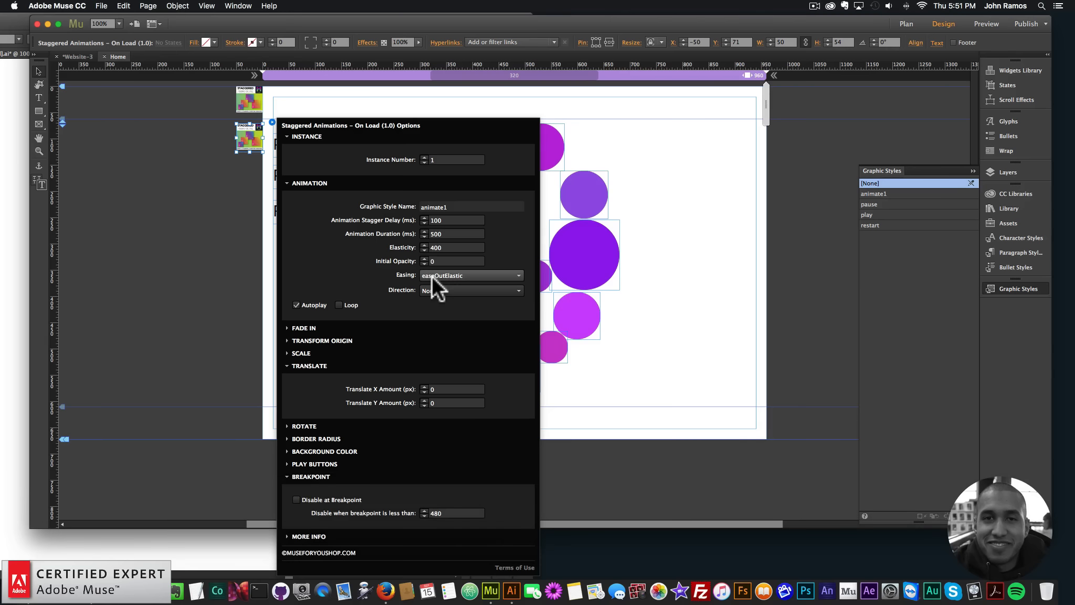
click(149, 166)
Preview the page in the browser again and check how RESTART and PLAY run the animation without translation
click(102, 6)
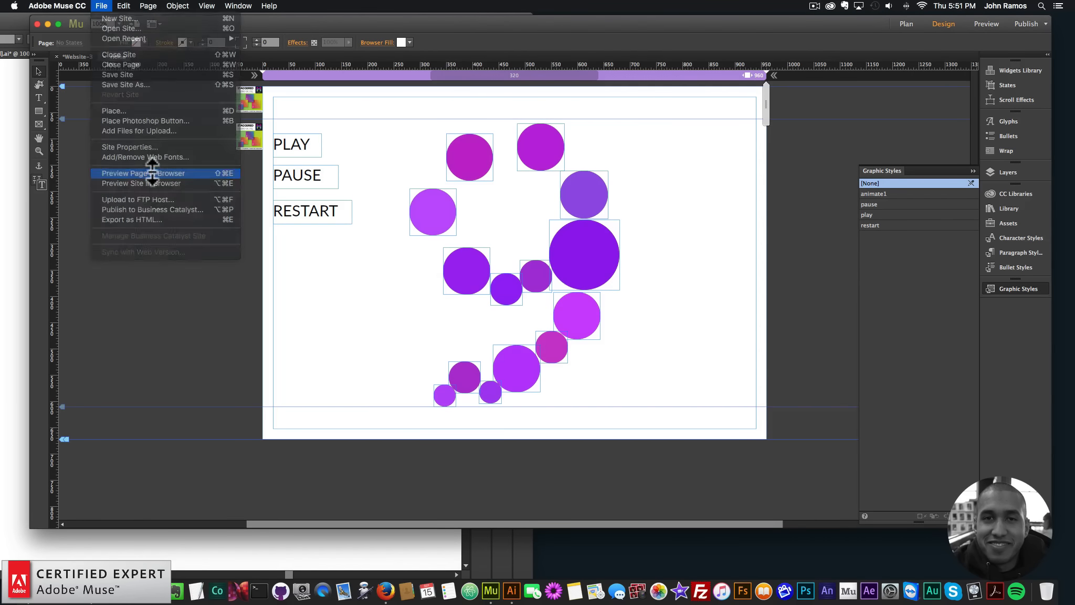
click(151, 173)
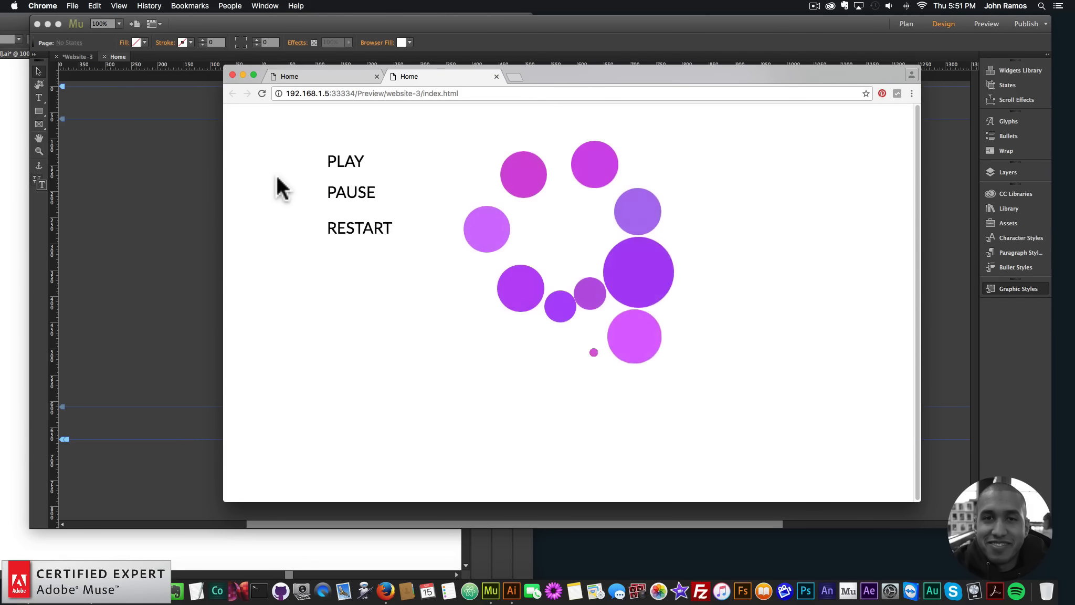
double_click(357, 229)
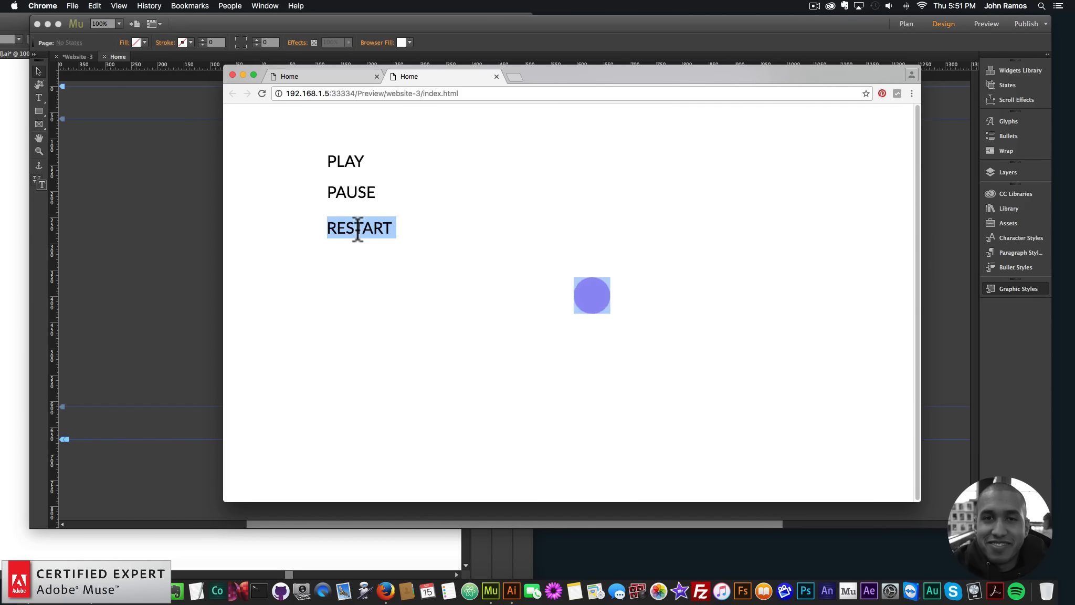
click(338, 160)
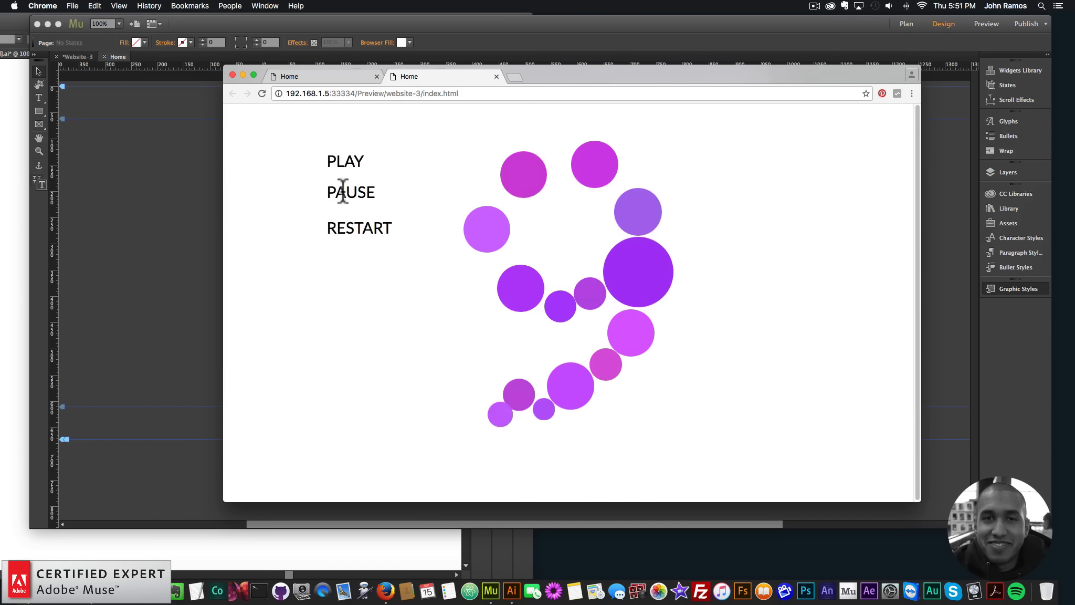
click(343, 163)
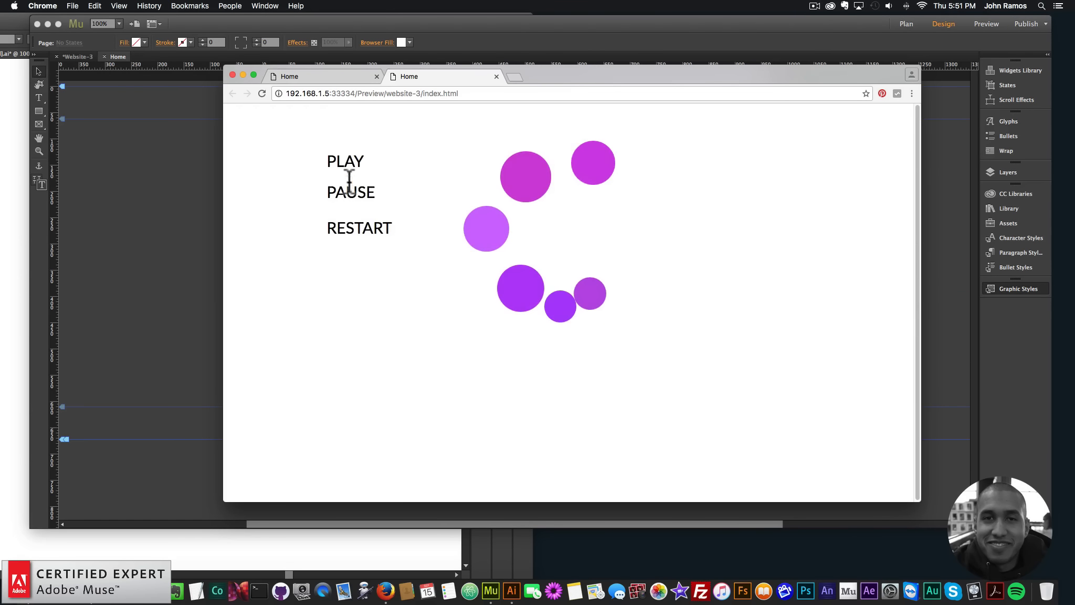
Back in Adobe Muse, place the Image Cursor library widget below the Staggered Animations widgets and set its graphic style name to "play"
click(182, 175)
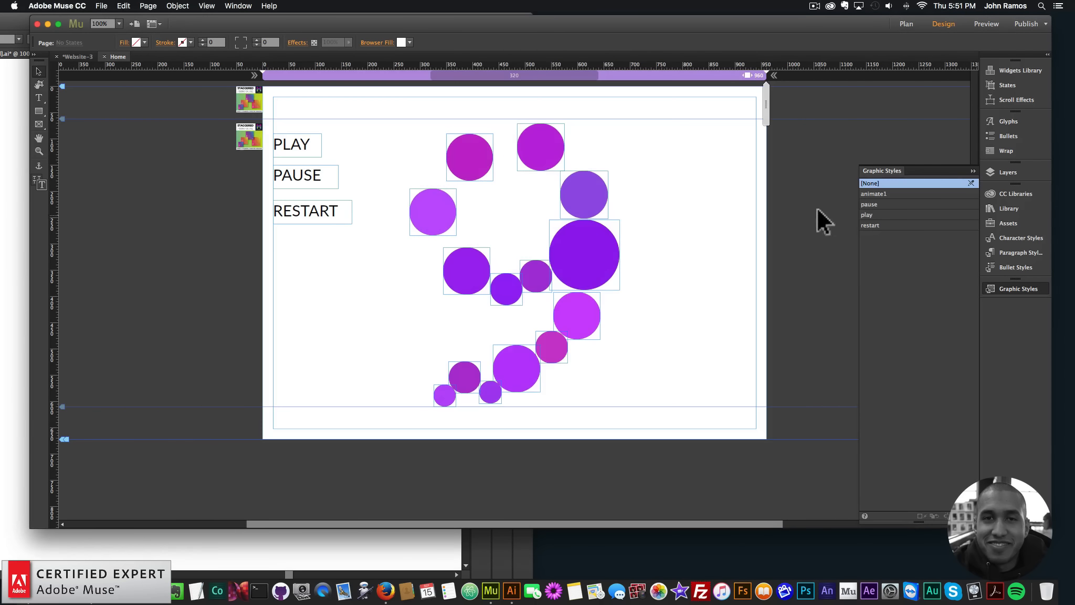
click(1009, 208)
text(image cursor)
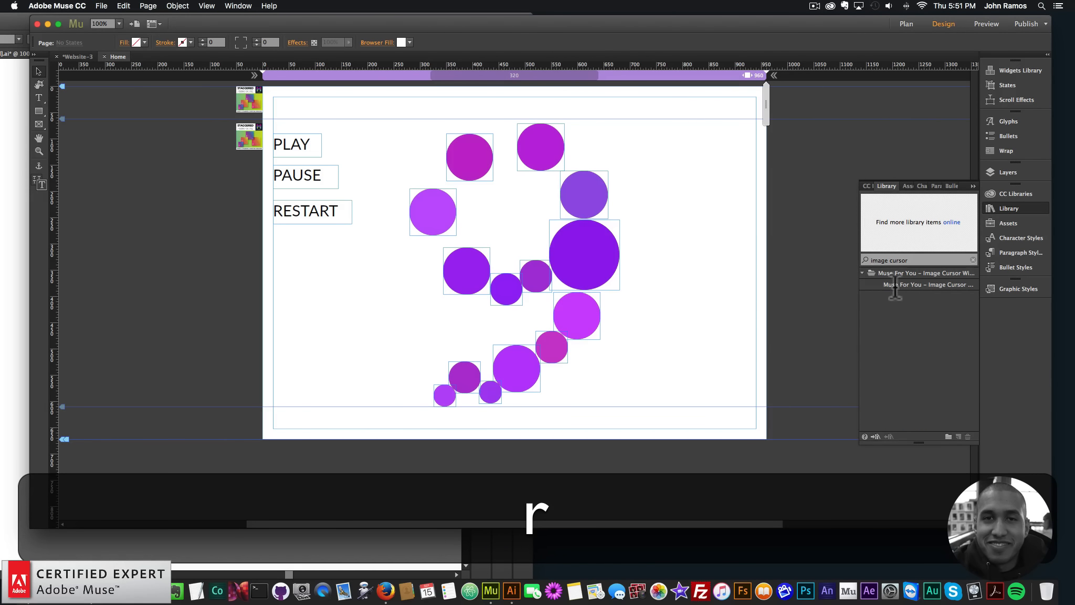
drag(893, 284, 249, 174)
click(272, 159)
double_click(394, 174)
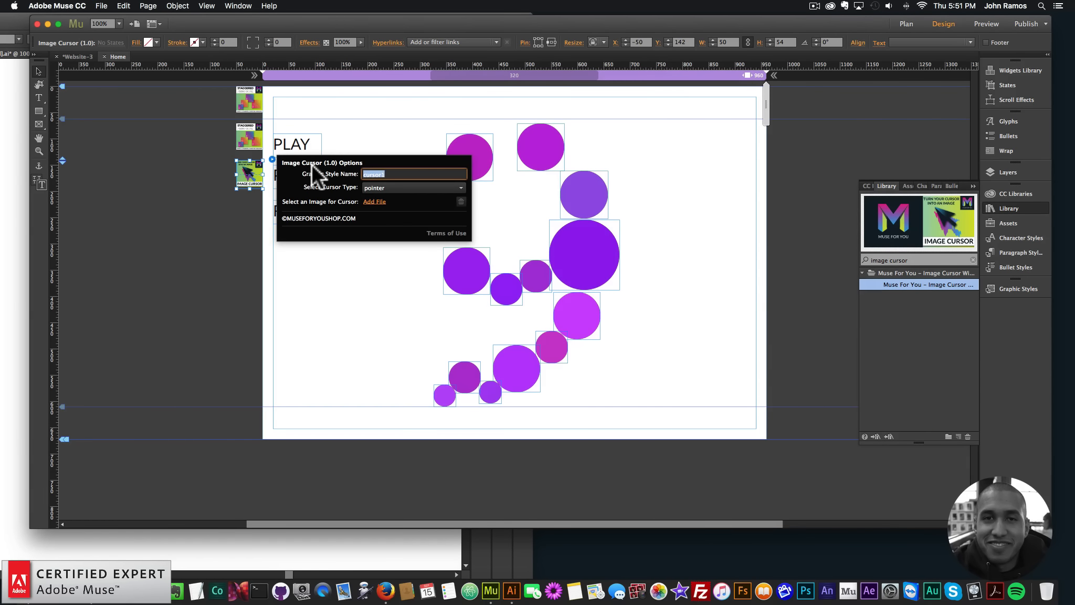
text(play)
key(Return)
Duplicate the Image Cursor widget twice and stack the copies below the original beside the page
key(cmd+c)
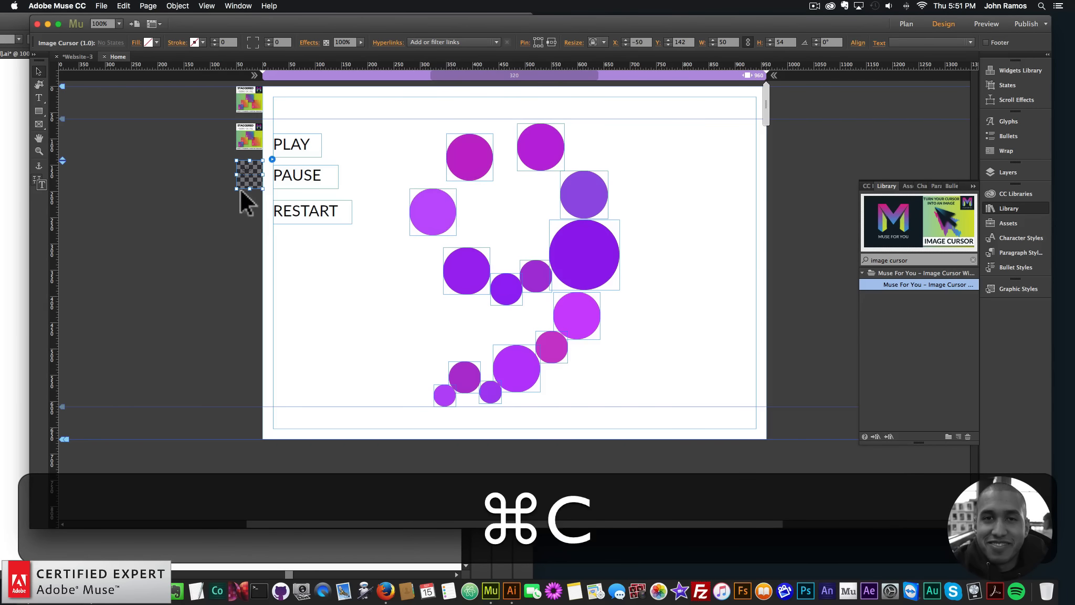
key(cmd+v)
drag(512, 294, 249, 220)
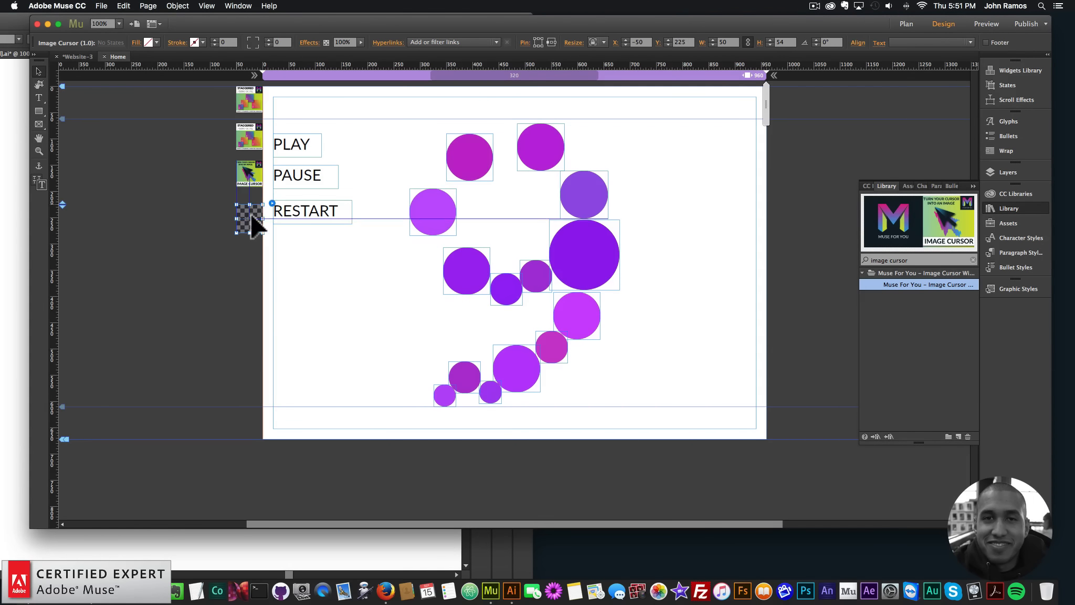
key(super+v)
drag(508, 296, 250, 237)
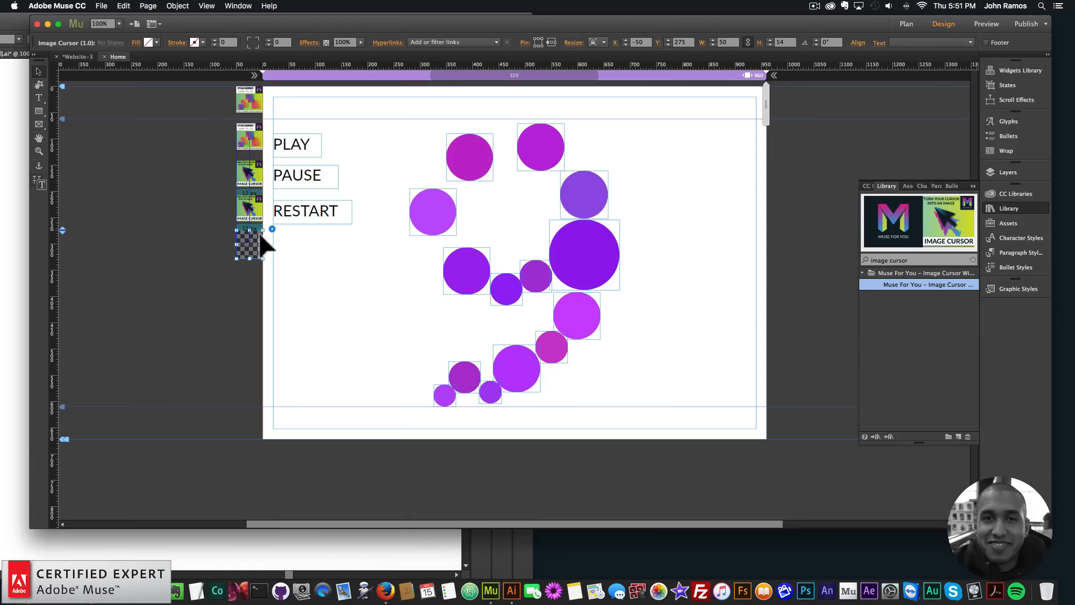
Set the graphic style name of the middle Image Cursor widget to "pause"
click(258, 213)
click(271, 195)
key(super+a)
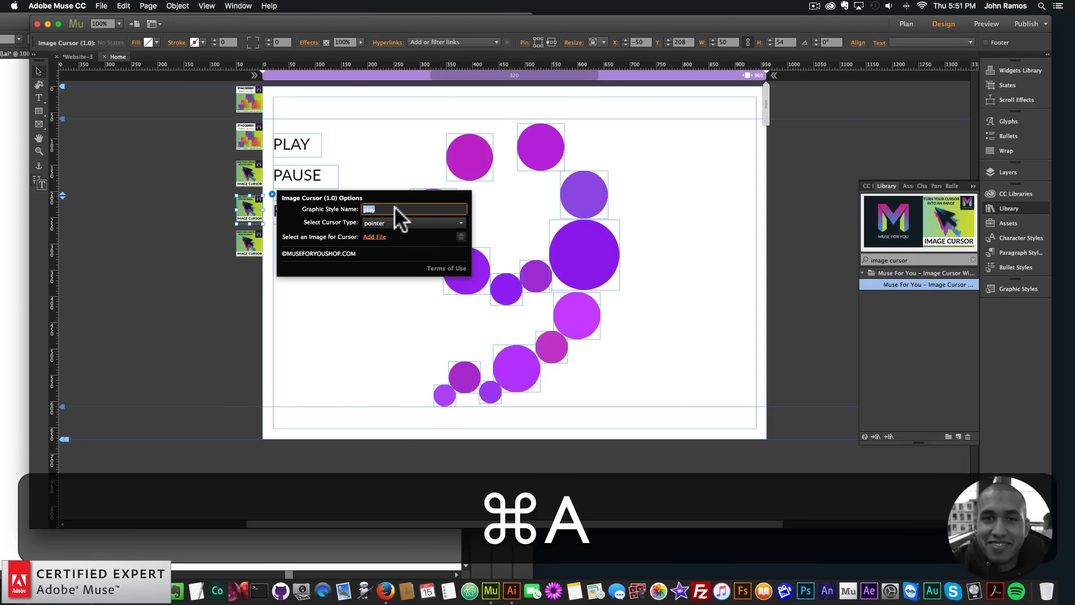
text(pause)
key(Return)
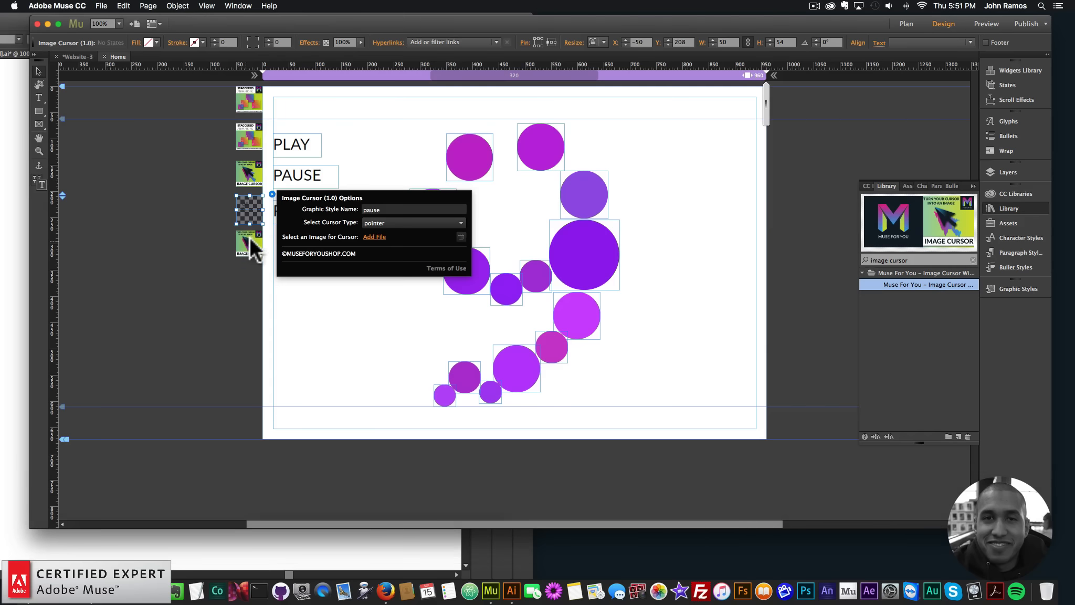
Set the graphic style name of the bottom Image Cursor widget to "restart"
click(249, 237)
click(272, 229)
click(426, 243)
key(super+a)
text(restart)
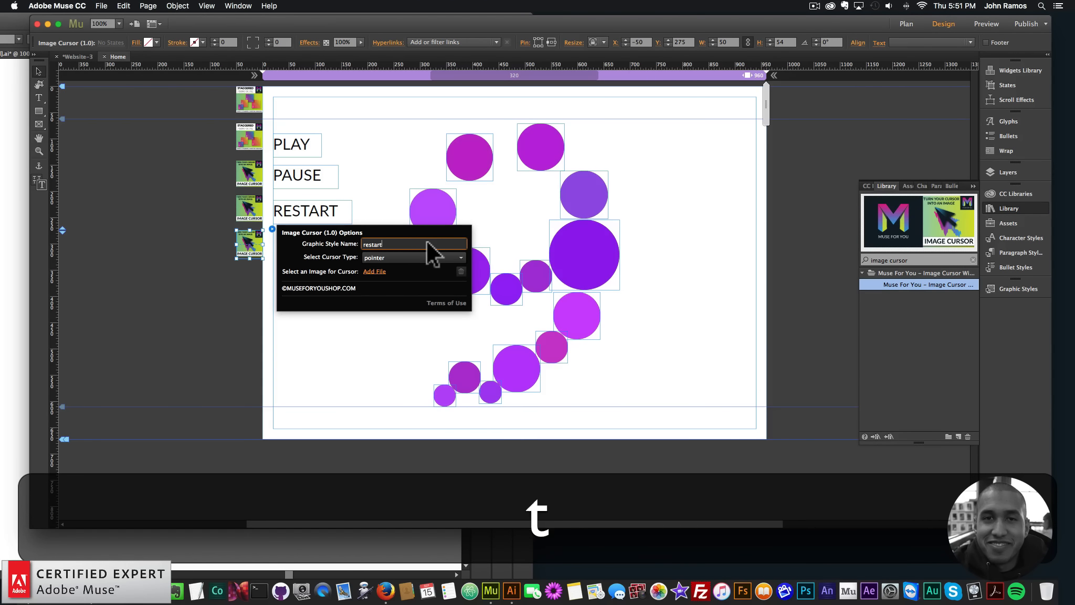
key(Return)
click(190, 318)
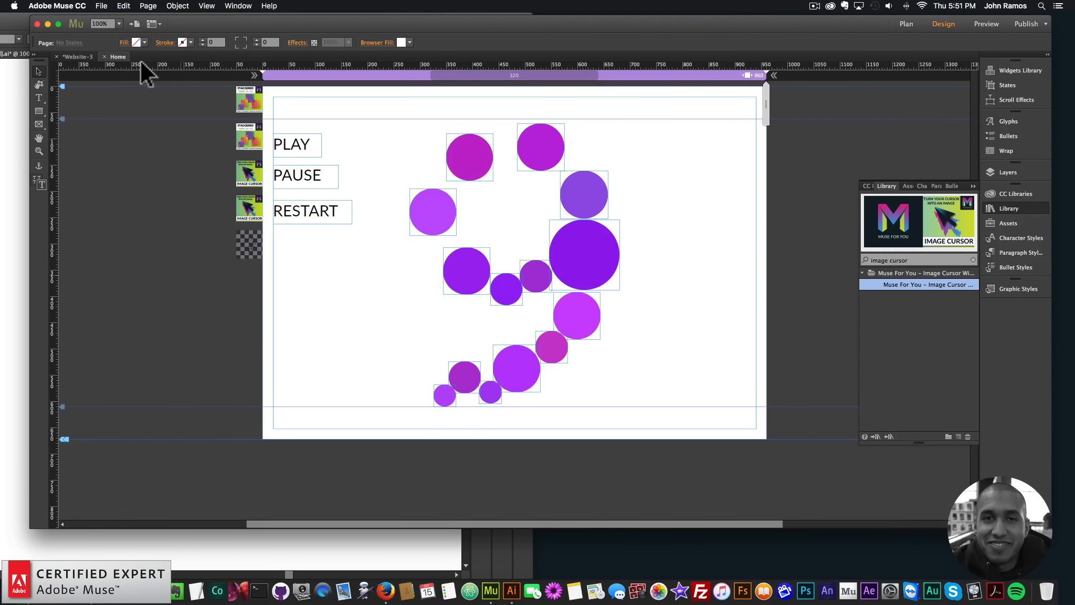
Preview the page in the browser and check the pointer cursor and playback on the PLAY, PAUSE and RESTART labels
click(101, 5)
click(148, 168)
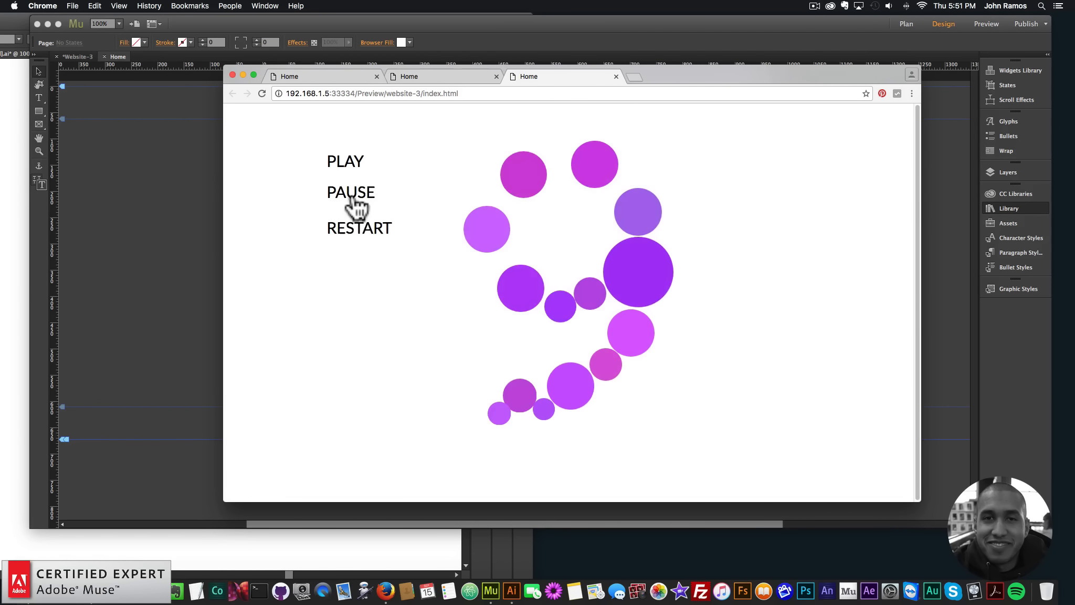
click(349, 234)
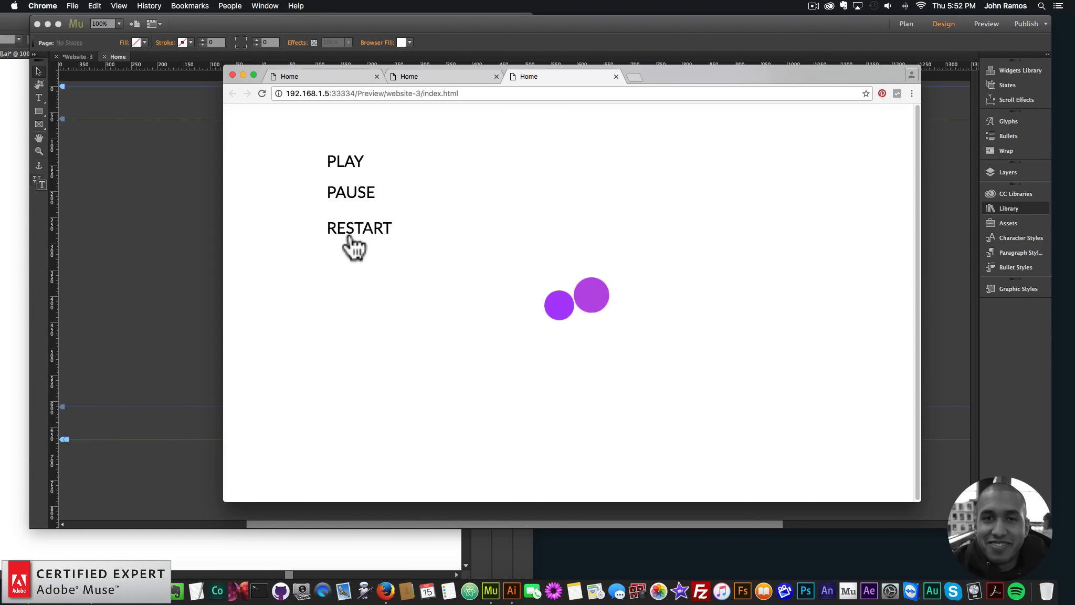
double_click(360, 231)
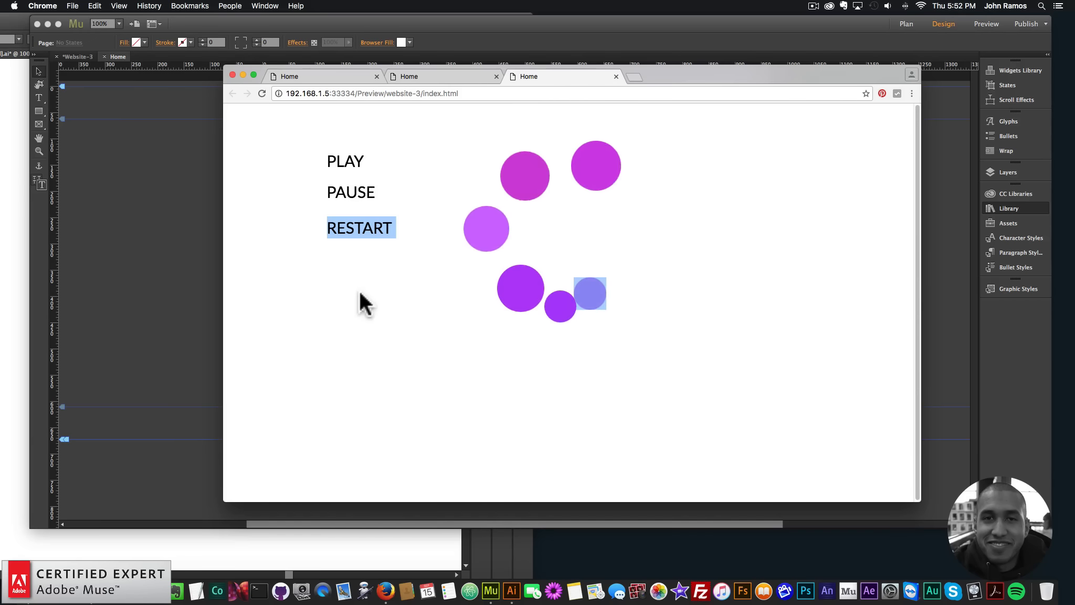
click(360, 315)
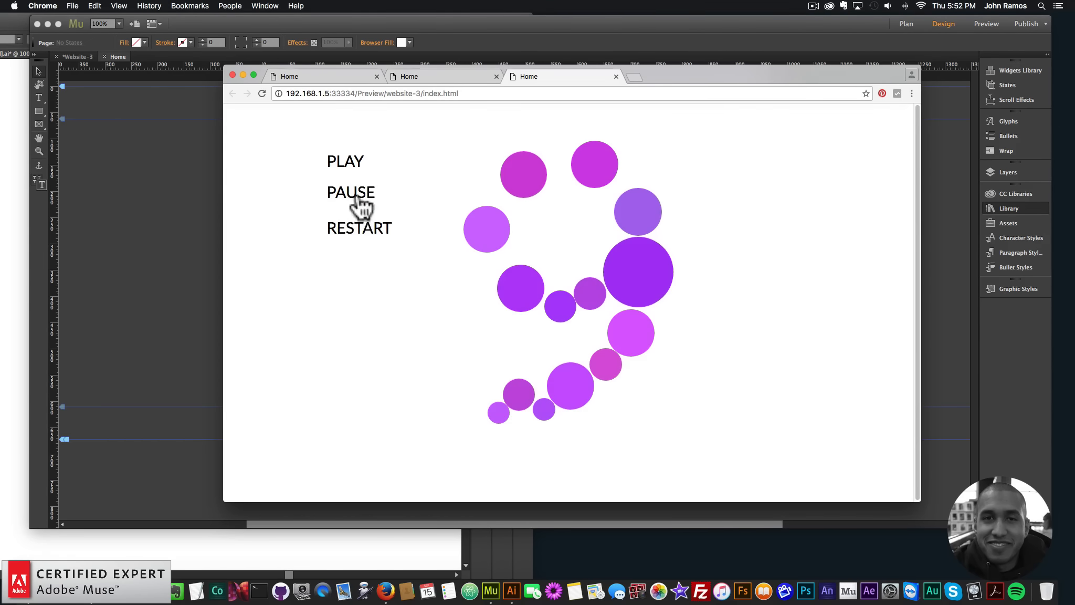
click(192, 182)
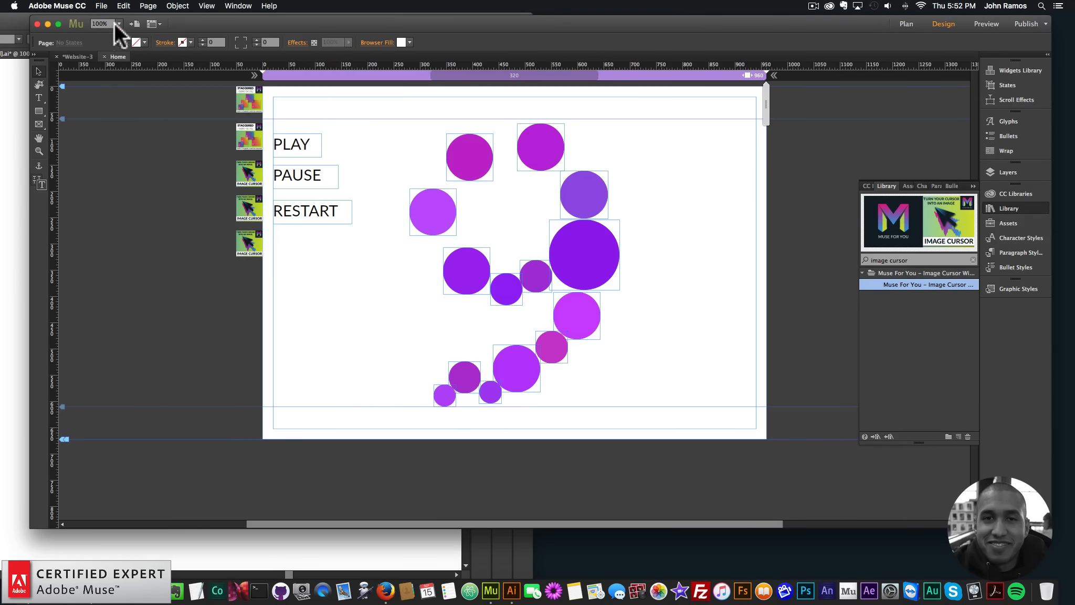
Back in Adobe Muse, open the recent site website2.muse and its Staggered Animation Widget page
click(101, 6)
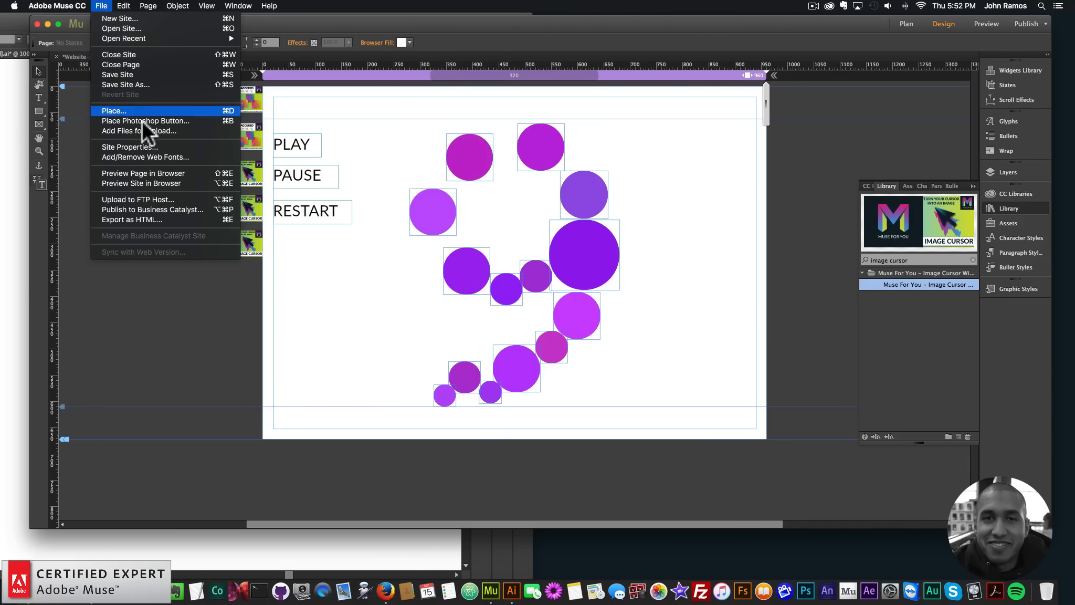
click(373, 192)
click(101, 6)
mouse_move(126, 38)
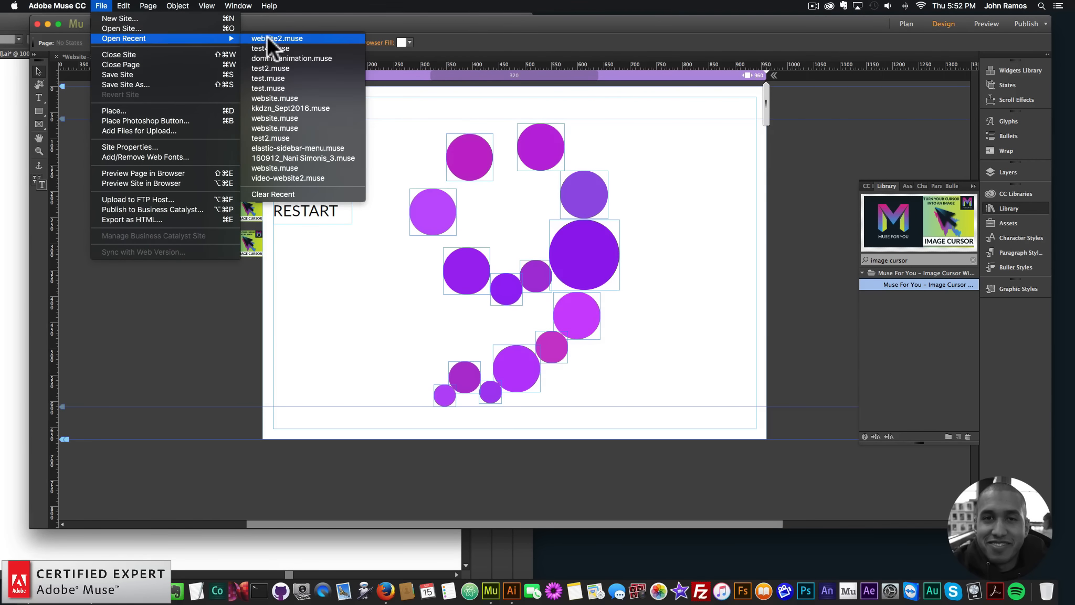
click(268, 38)
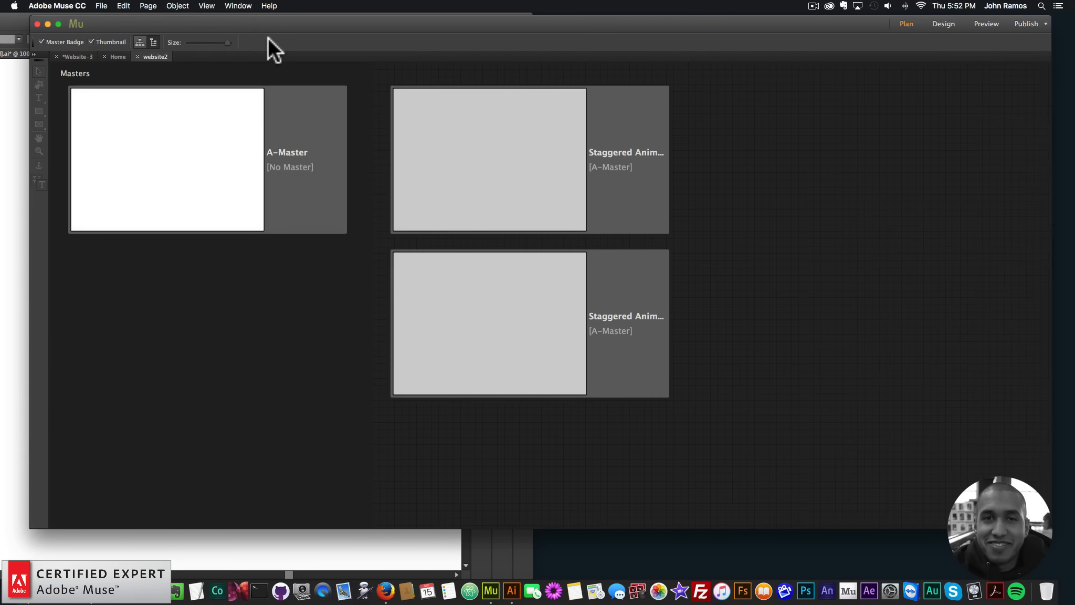
double_click(485, 163)
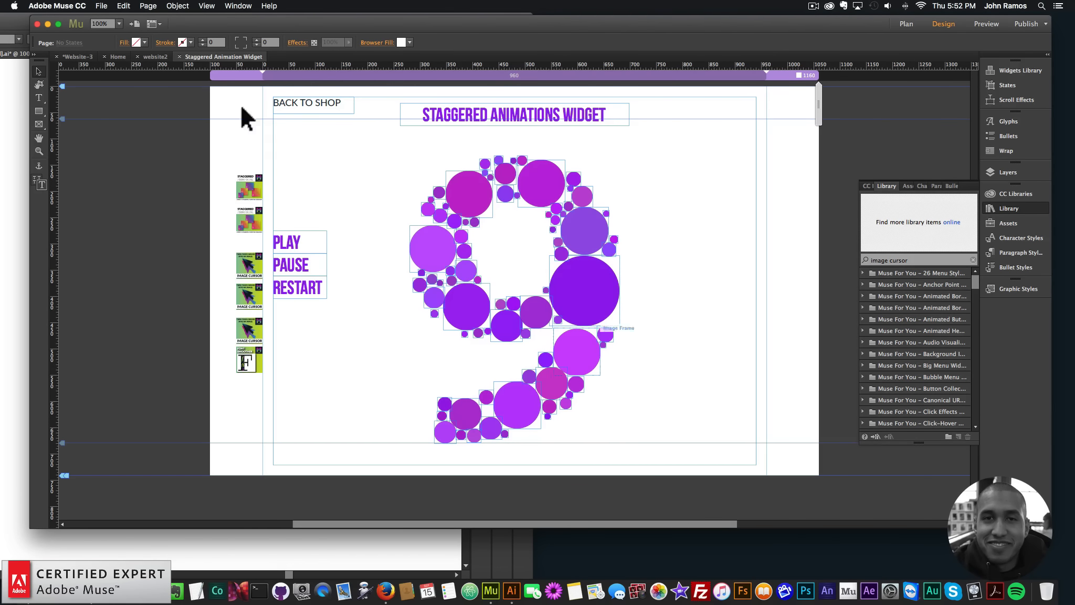
Preview the website2 site in the browser and test RESTART on the denser circle-built numeral 9
click(102, 7)
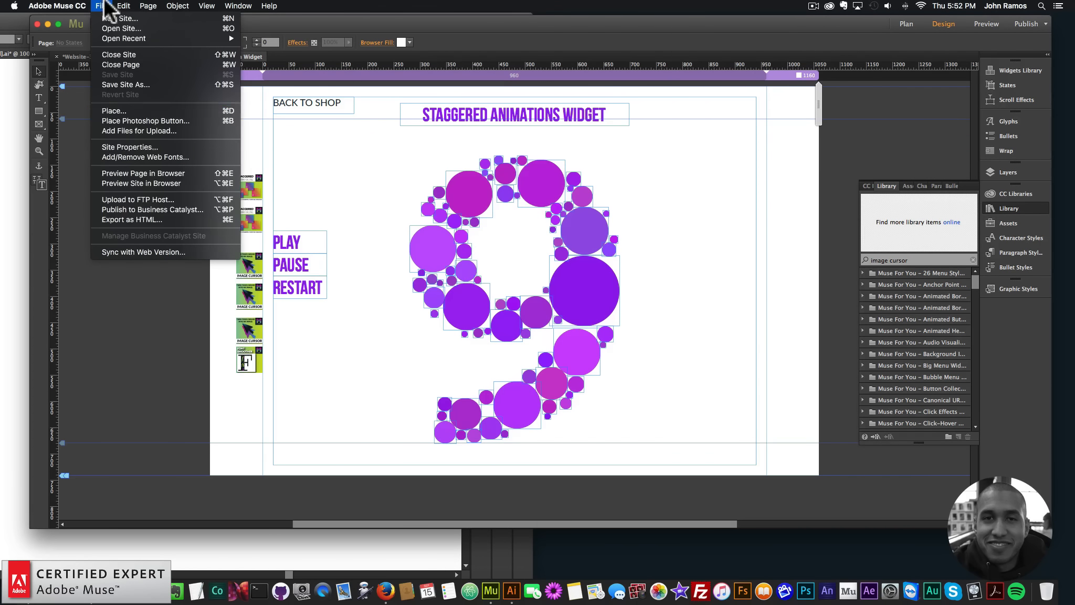
click(142, 183)
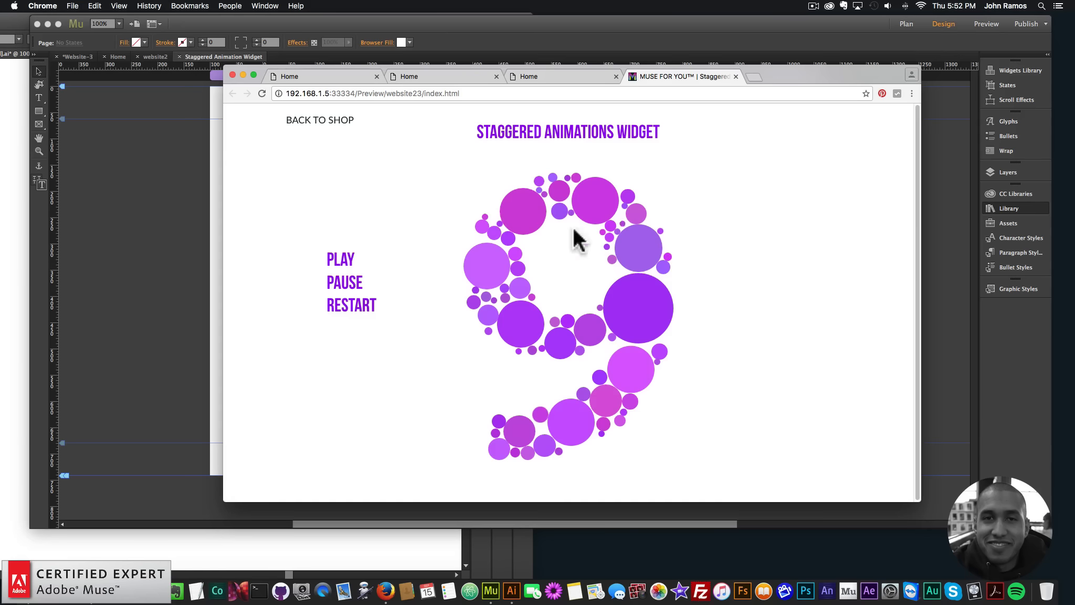
click(350, 309)
click(354, 314)
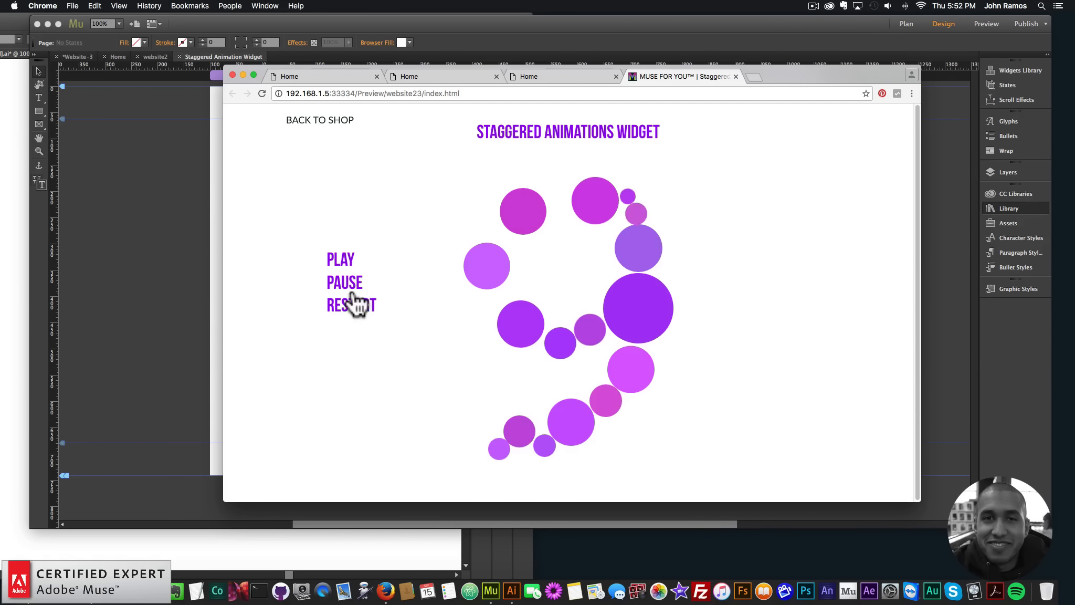
click(354, 304)
click(169, 209)
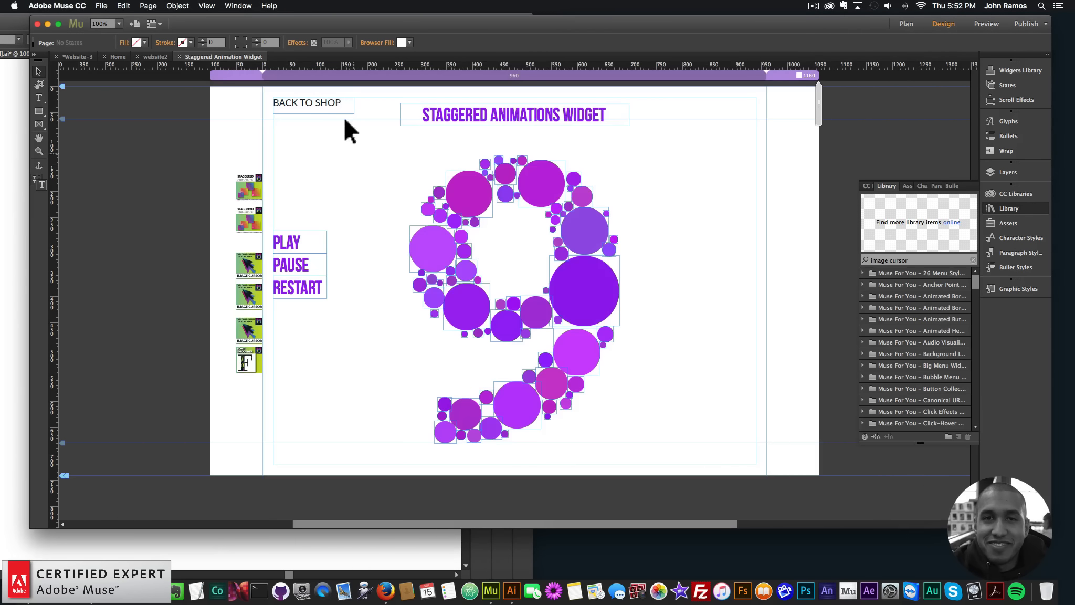
In Adobe Muse, view website2's Staggered Animation Widget On Scroll page and return to the Home page of Website-3
click(906, 24)
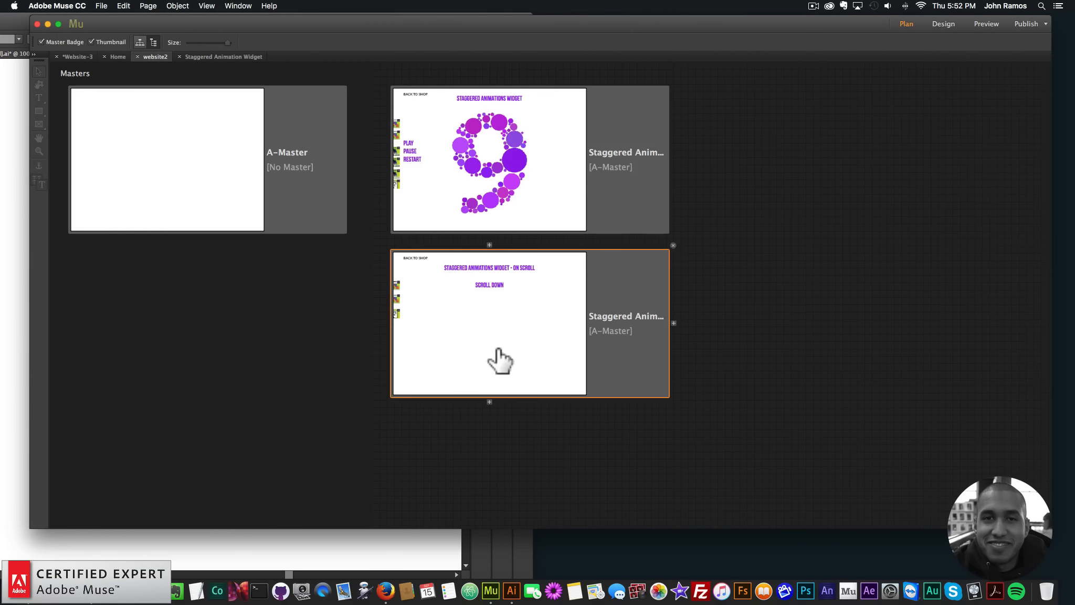
double_click(497, 349)
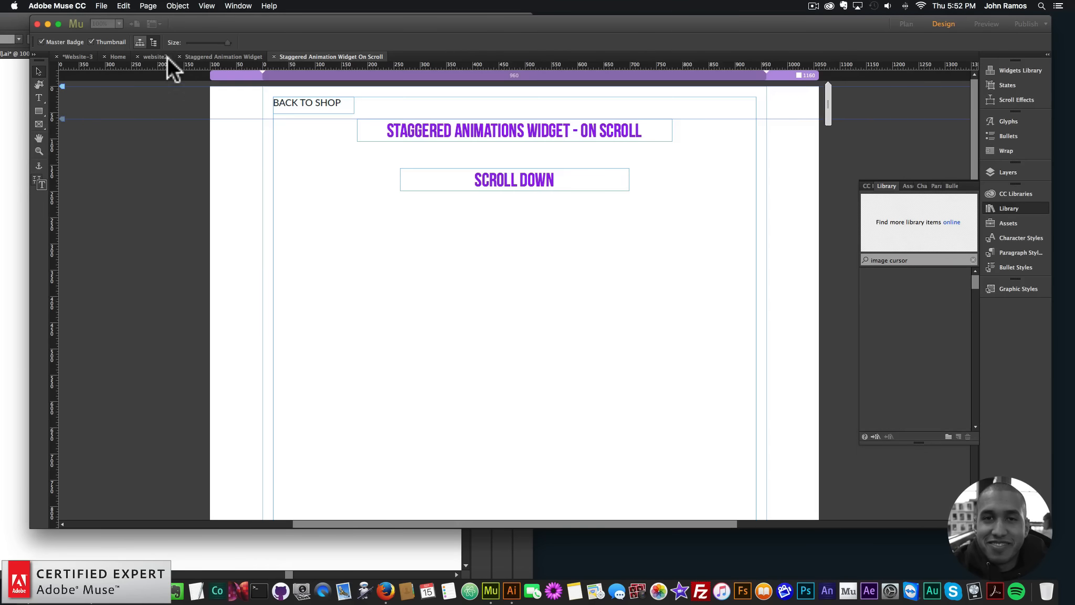
click(115, 56)
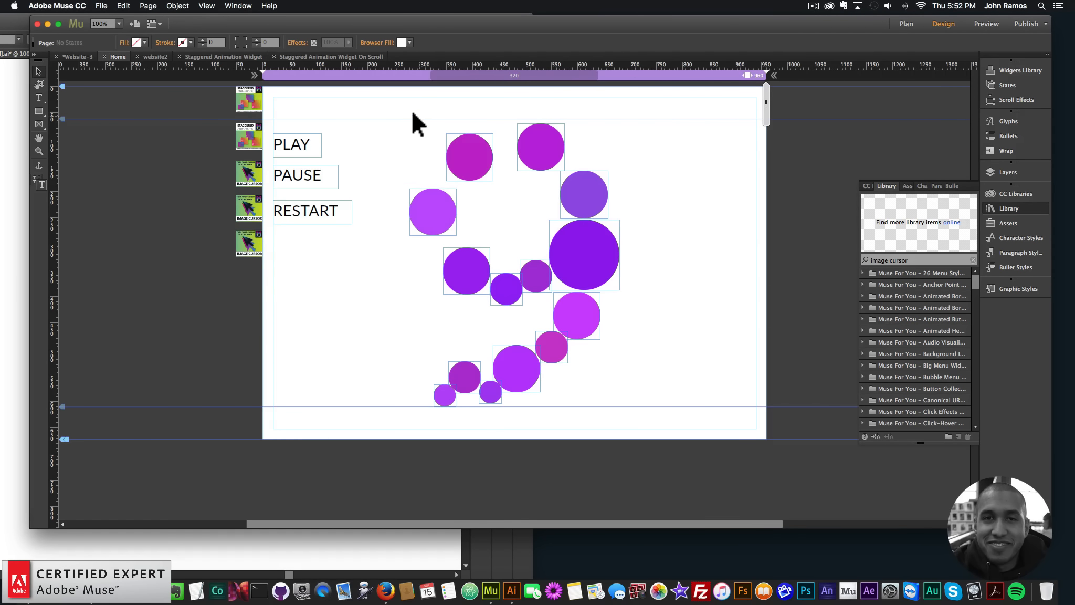
Move all the circles of the numeral 9 together far down the Home page, to about Y 1447
drag(412, 113, 704, 465)
key(super+minus)
key(super+minus)
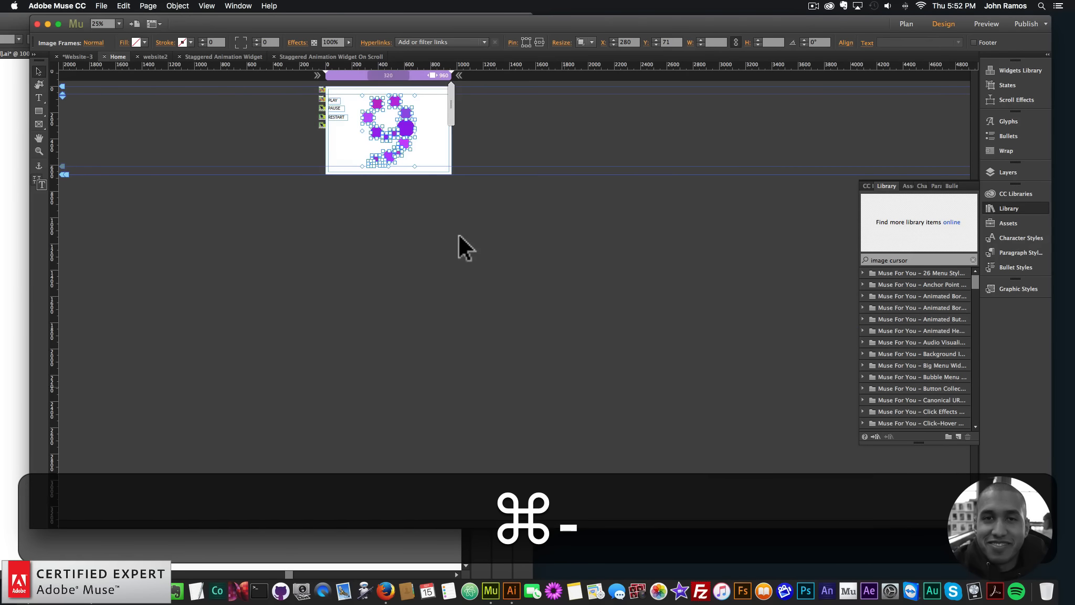
drag(408, 127, 411, 307)
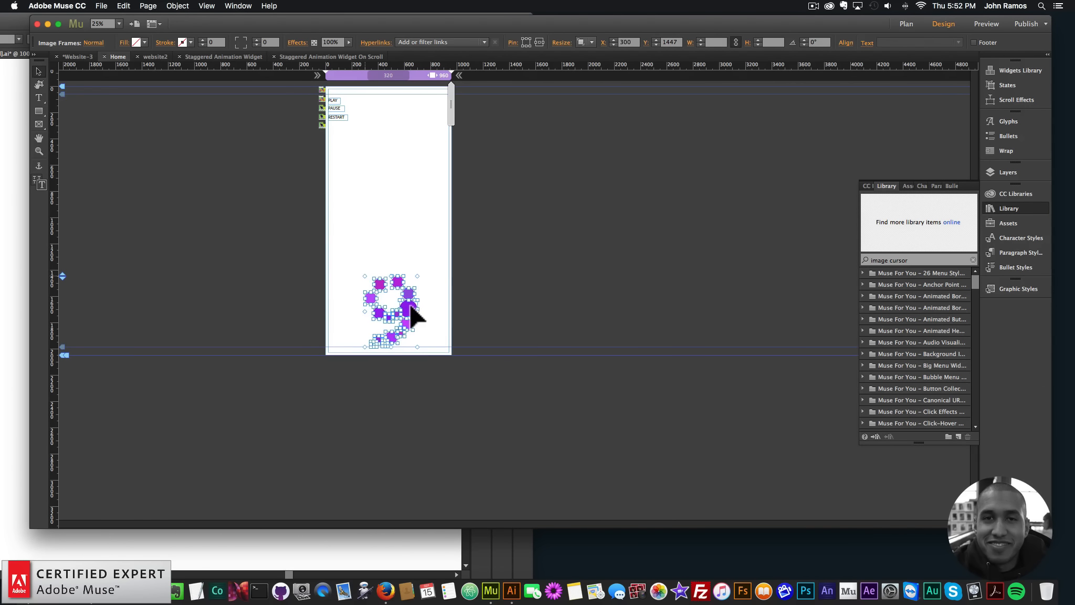
Delete both Staggered Animations On Load widgets beside the page, keeping the three Image Cursor widgets
click(364, 174)
shift+click(322, 98)
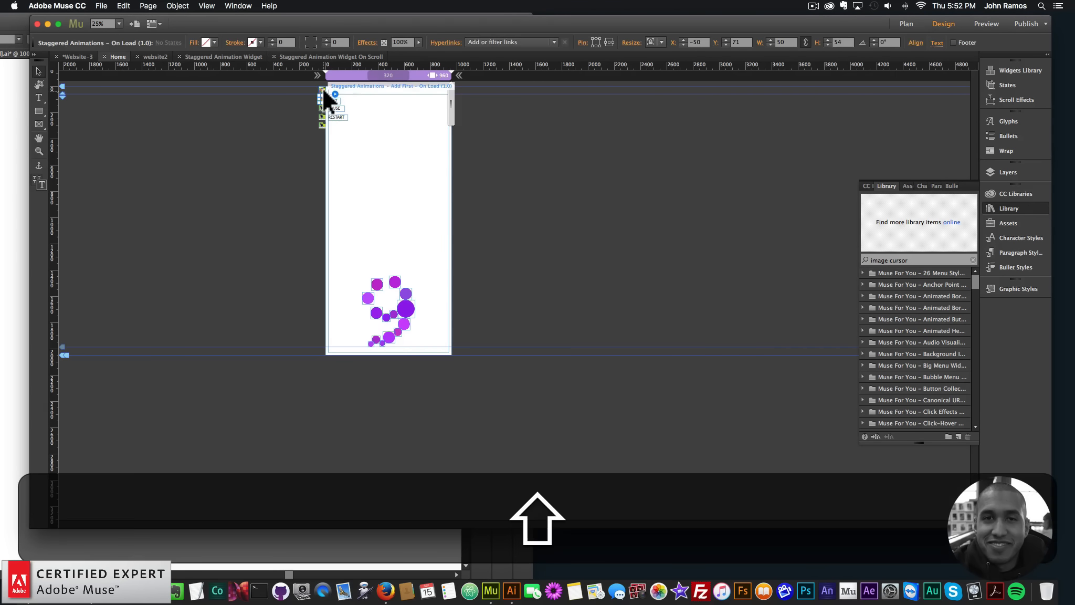
key(BackSpace)
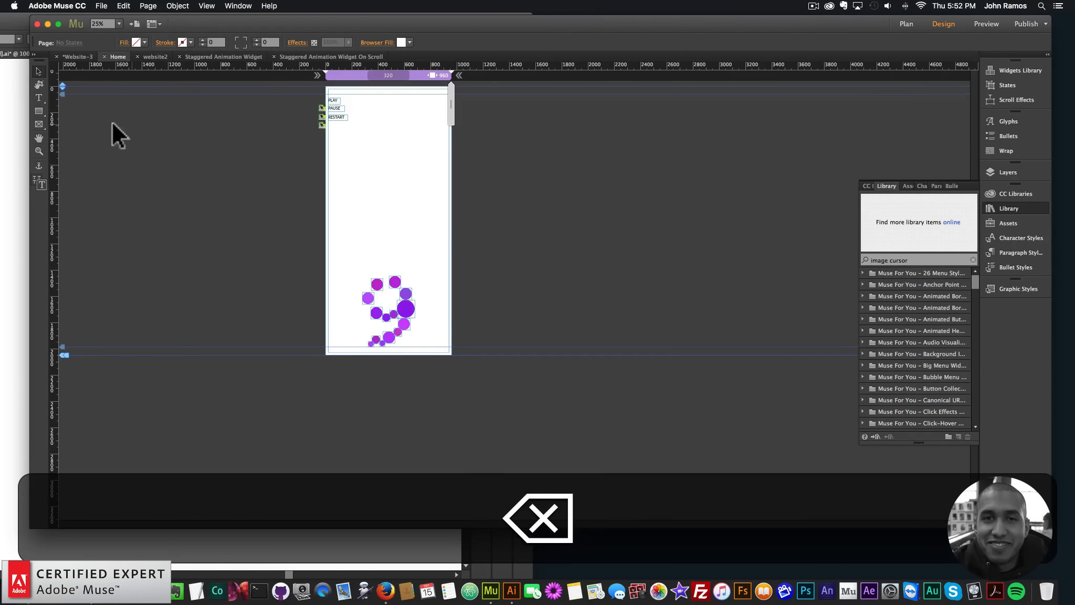
Find "stgrd" in the library and place the Add First – On Scroll and On Scroll widgets above the Image Cursor widgets
click(38, 151)
click(329, 108)
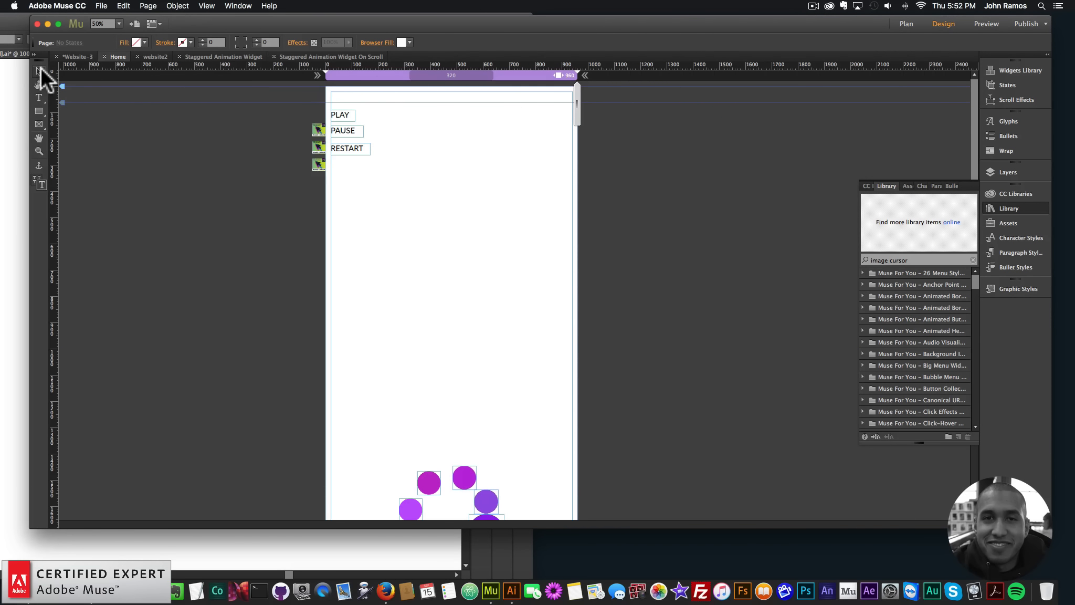
drag(860, 269, 819, 268)
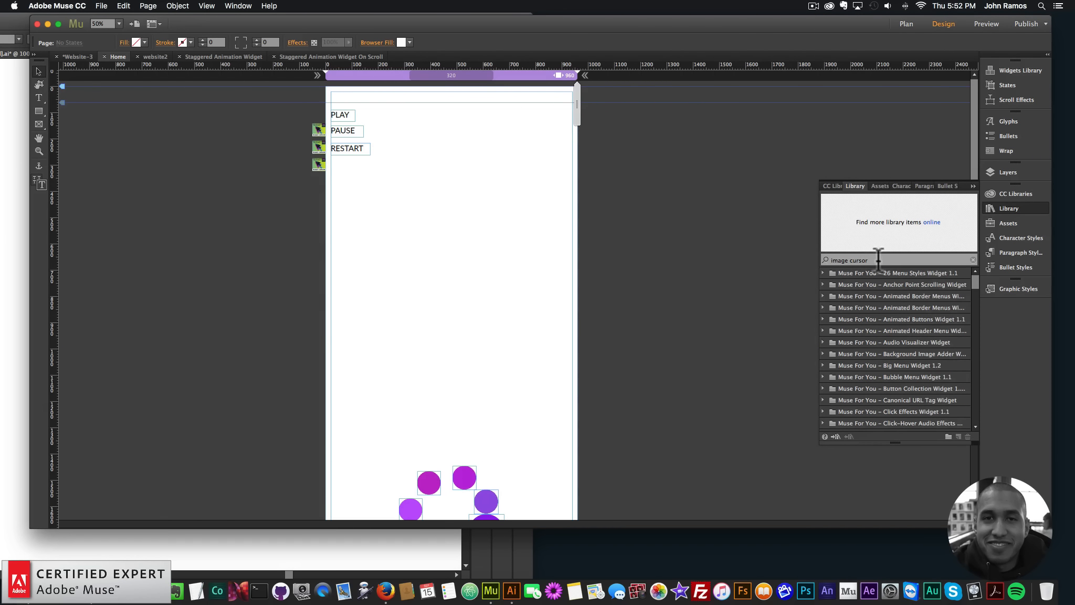
text(stgrd)
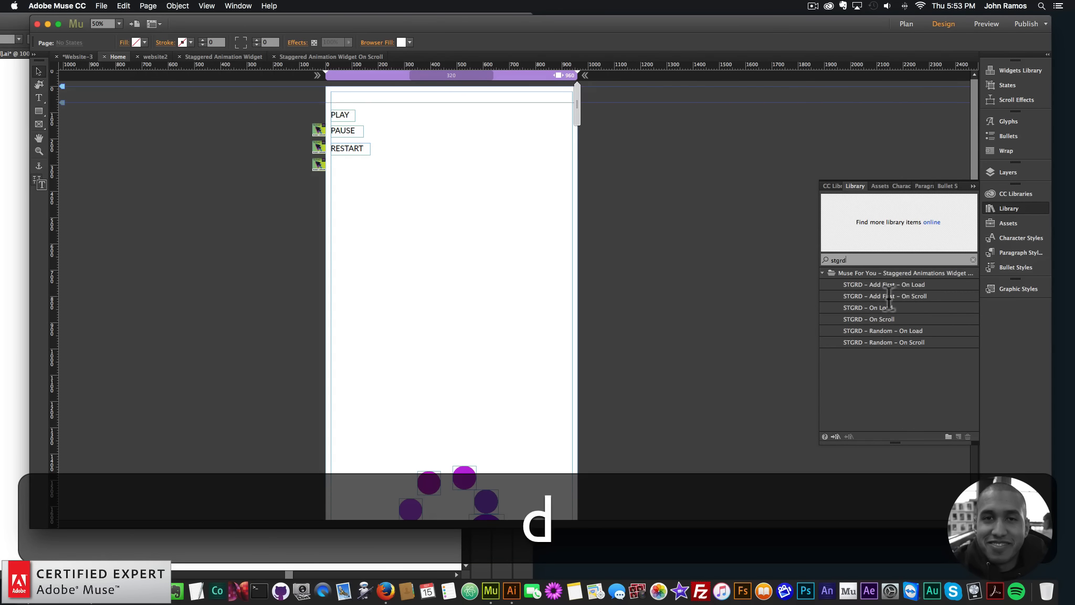
click(865, 295)
drag(865, 295, 320, 91)
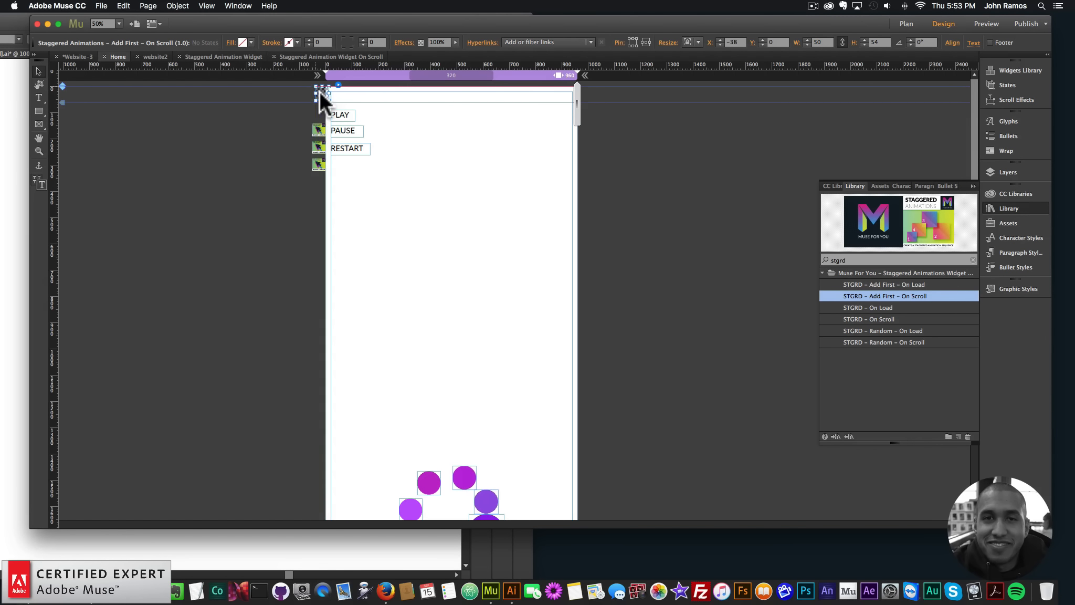
drag(875, 319, 323, 116)
In the Staggered Animations – On Scroll widget's options, set Scale From to 0
click(336, 101)
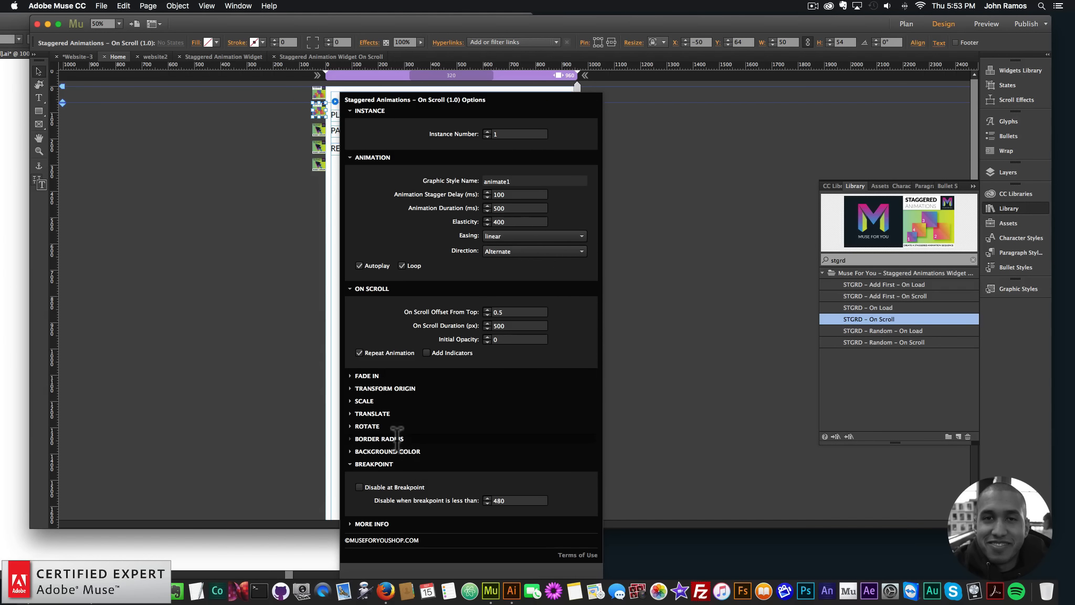
click(364, 401)
click(499, 393)
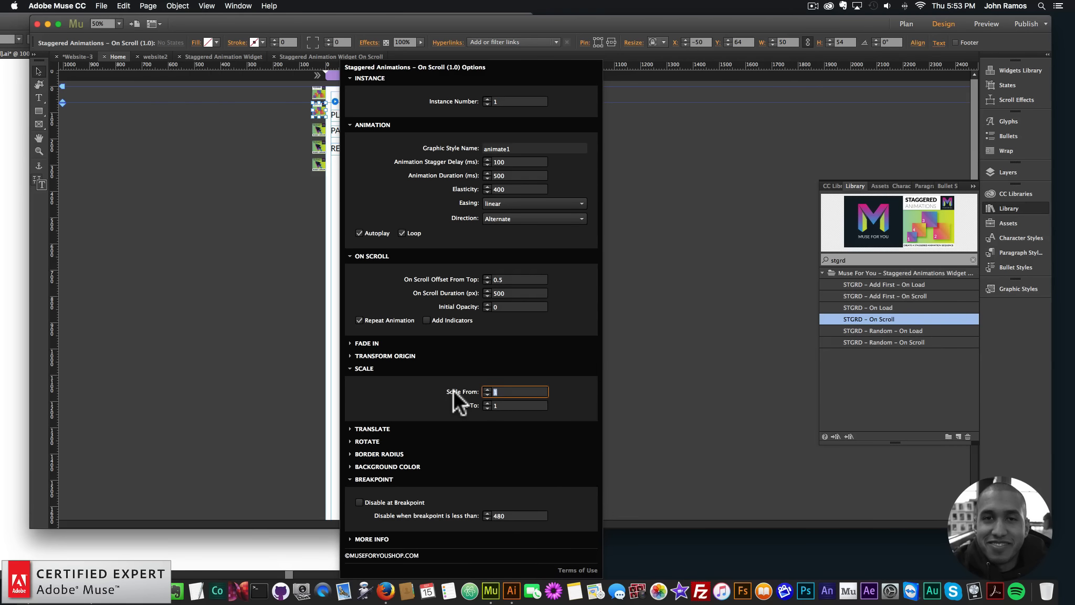
text(0)
key(Return)
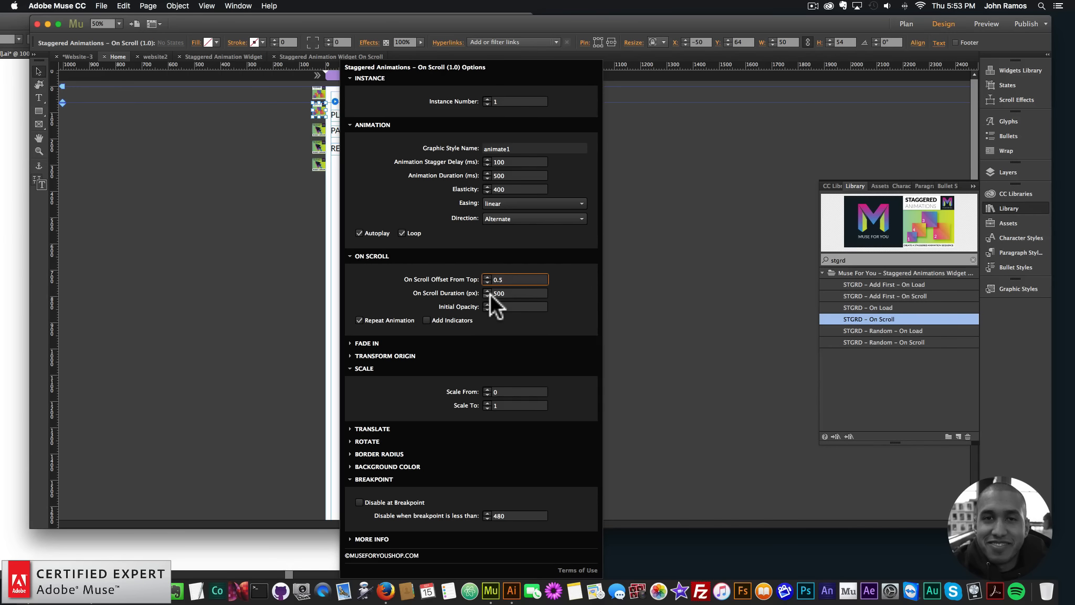
Enable Add Indicators and On Scroll Fade In for the Staggered Animations – On Scroll widget
click(426, 320)
click(364, 340)
click(388, 332)
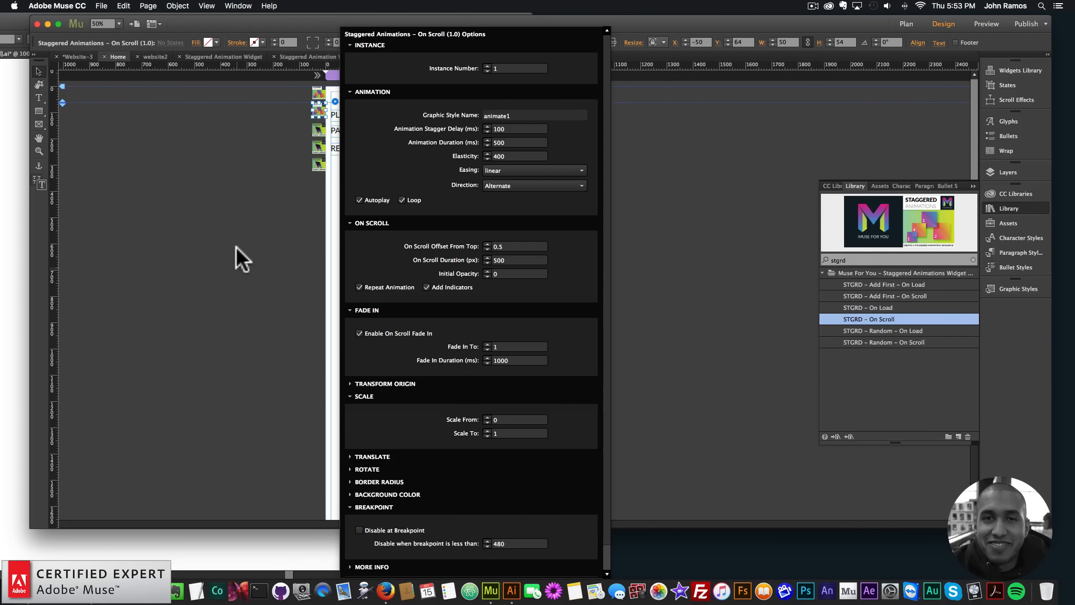
click(280, 240)
Preview the Home page in the browser and check the scroll-triggered animation against its trigger indicator
click(101, 6)
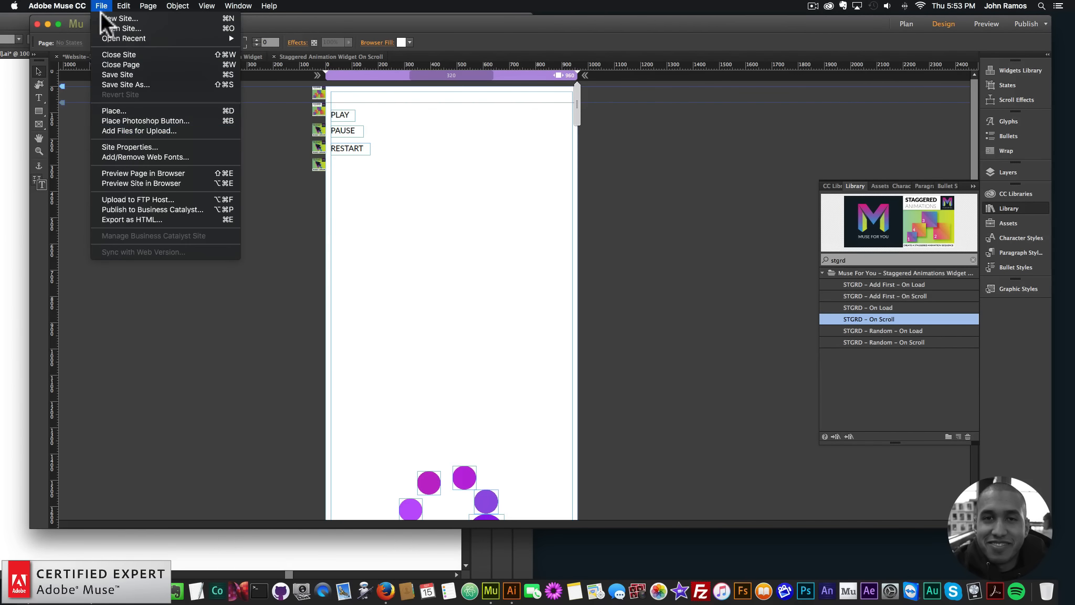
click(136, 173)
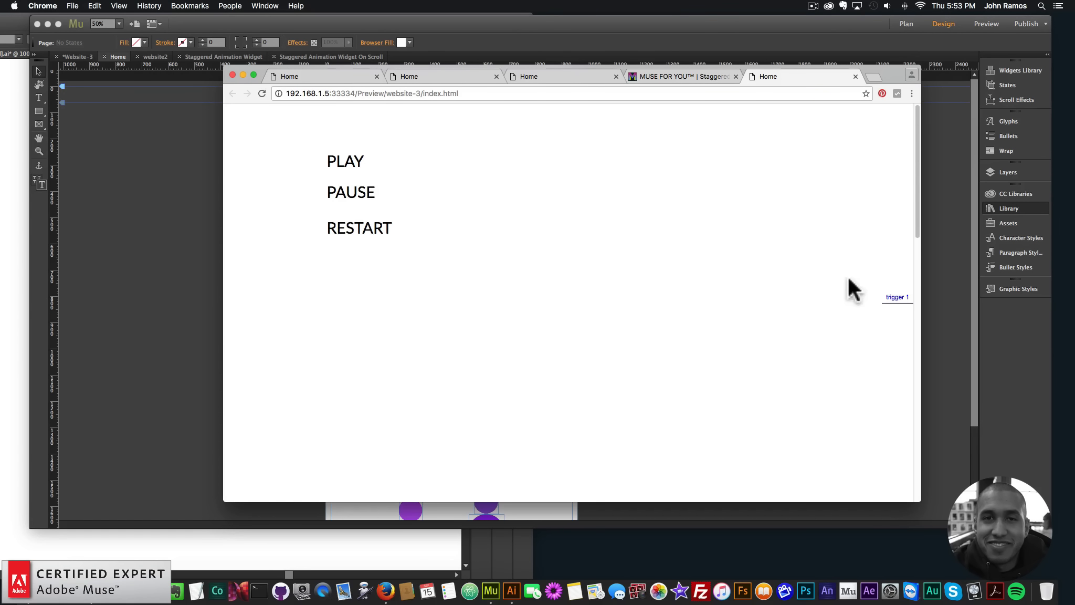
click(209, 199)
Back in Adobe Muse, review the On Scroll settings of the Staggered Animations – On Scroll widget
click(333, 98)
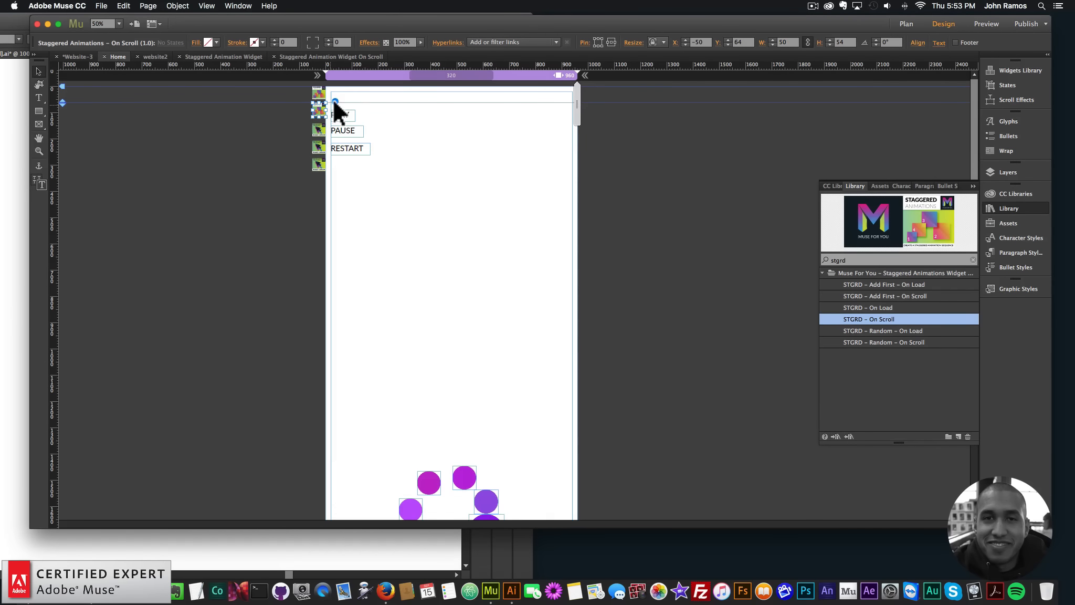
click(334, 100)
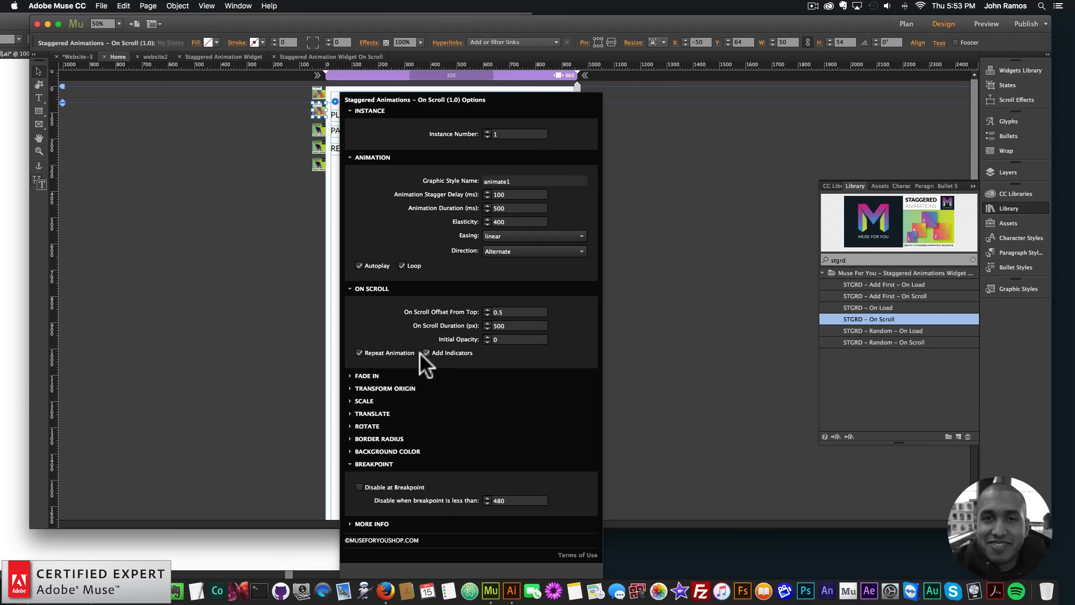
click(184, 436)
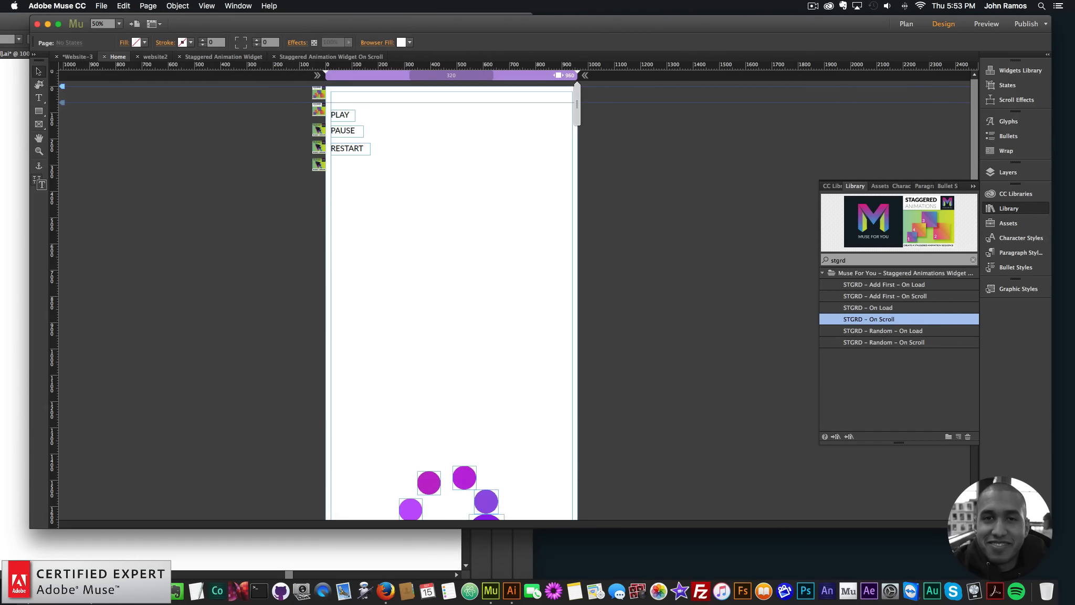
Preview the Home page in the browser and scroll down to check the numeral 9 animating between the indicators
key(super+shift+e)
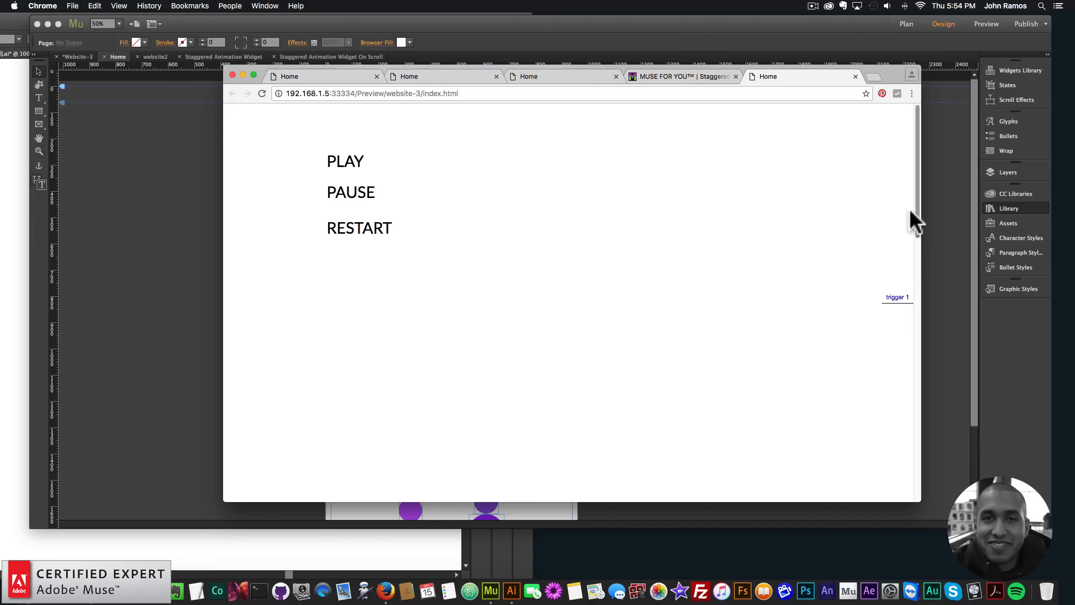
drag(915, 142, 911, 181)
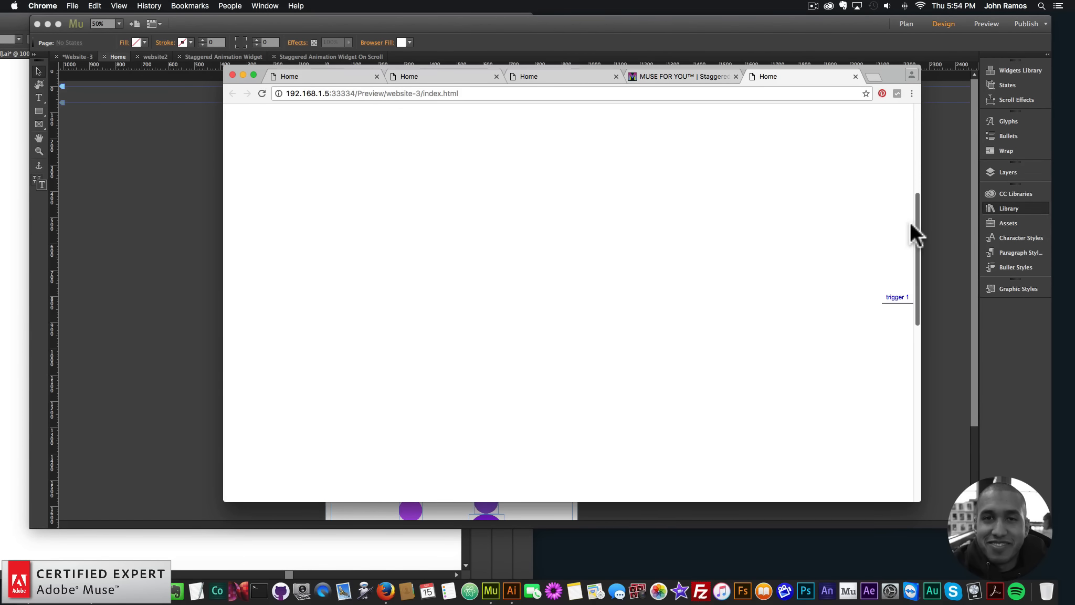
drag(910, 321, 912, 385)
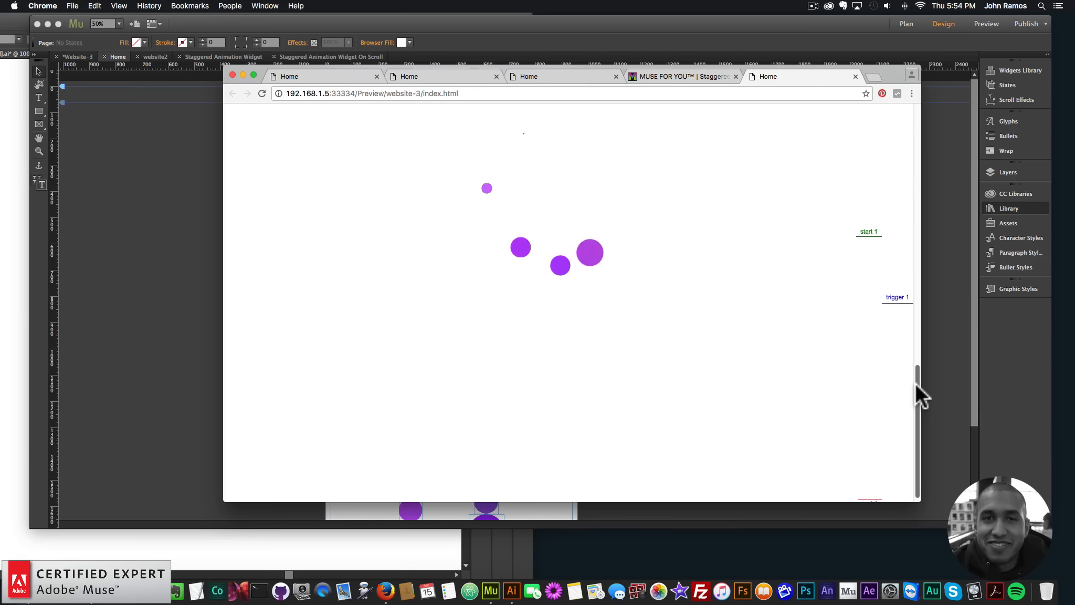
mouse_move(915, 380)
mouse_down()
mouse_move(921, 319)
mouse_move(926, 378)
mouse_up()
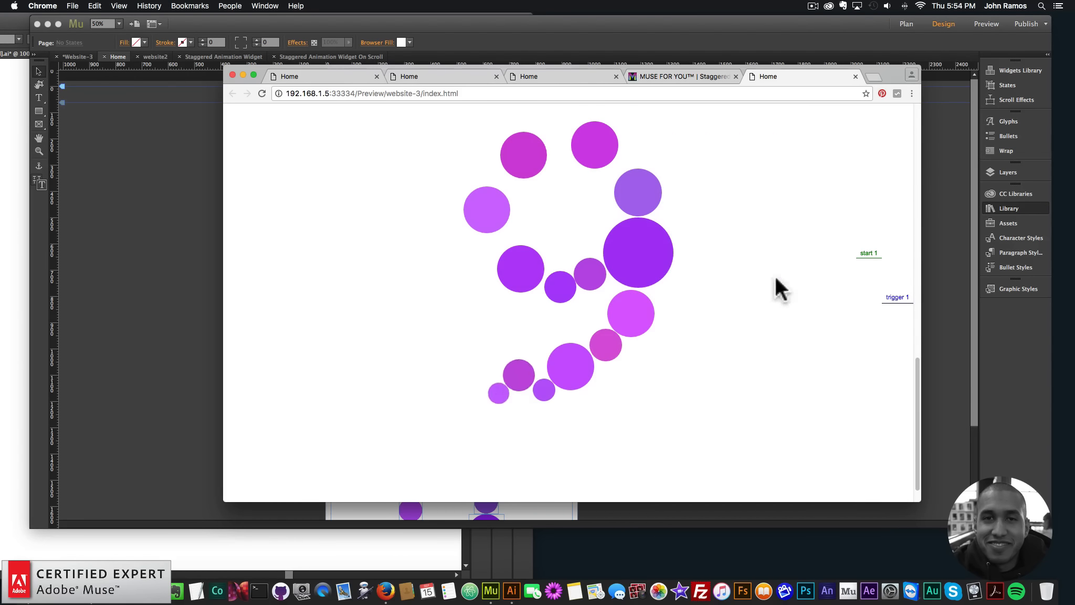
Return to Adobe Muse and review the options of the Staggered Animations – On Scroll widget
click(276, 192)
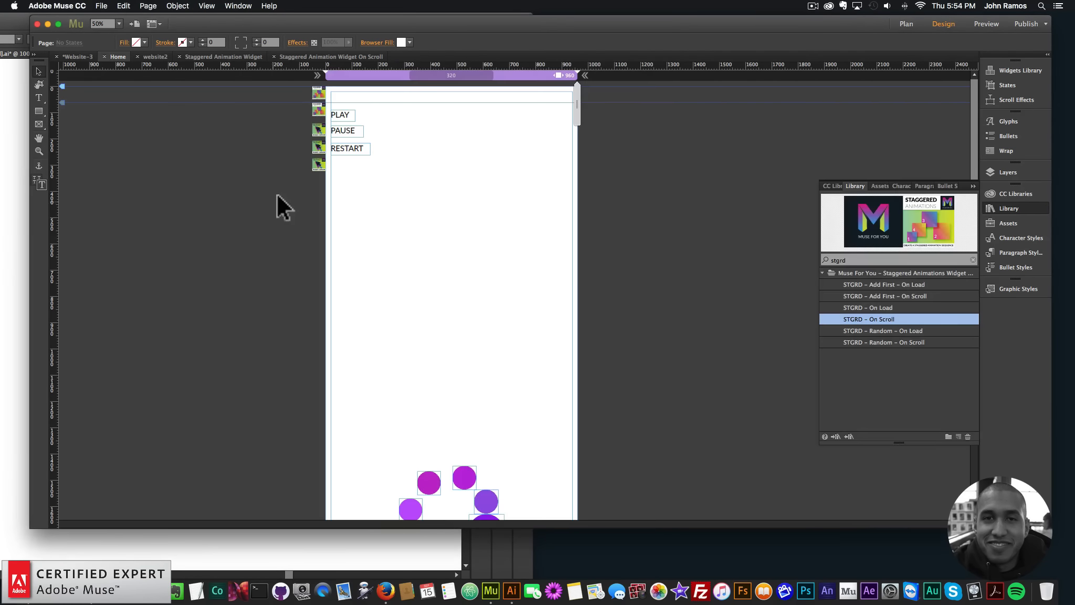
click(317, 107)
click(335, 102)
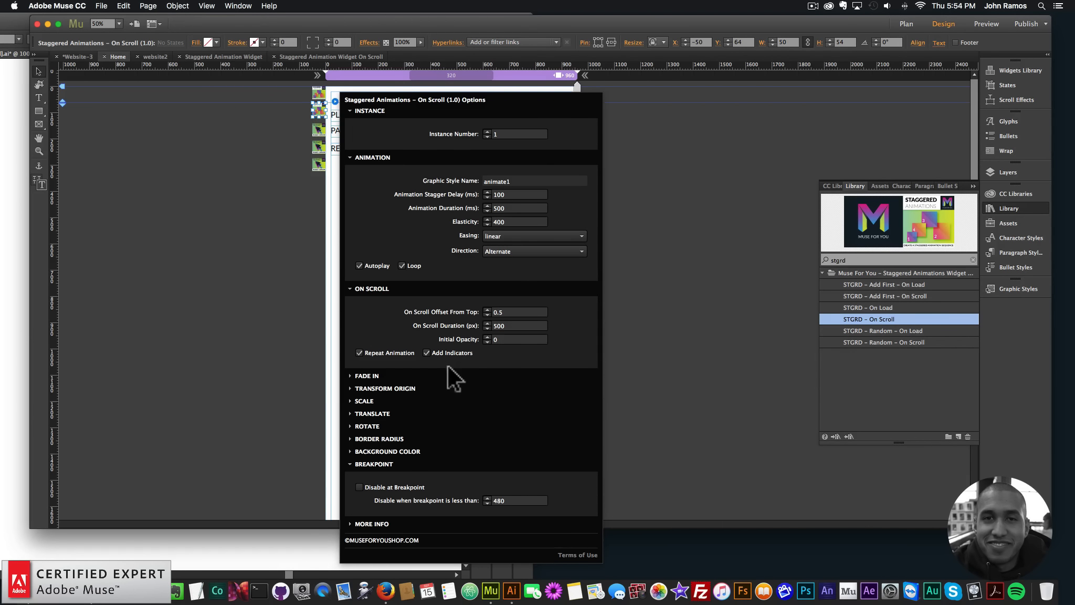
click(226, 303)
Delete the Staggered Animations – On Scroll widget and the Add First widget above it from the Home page
click(318, 107)
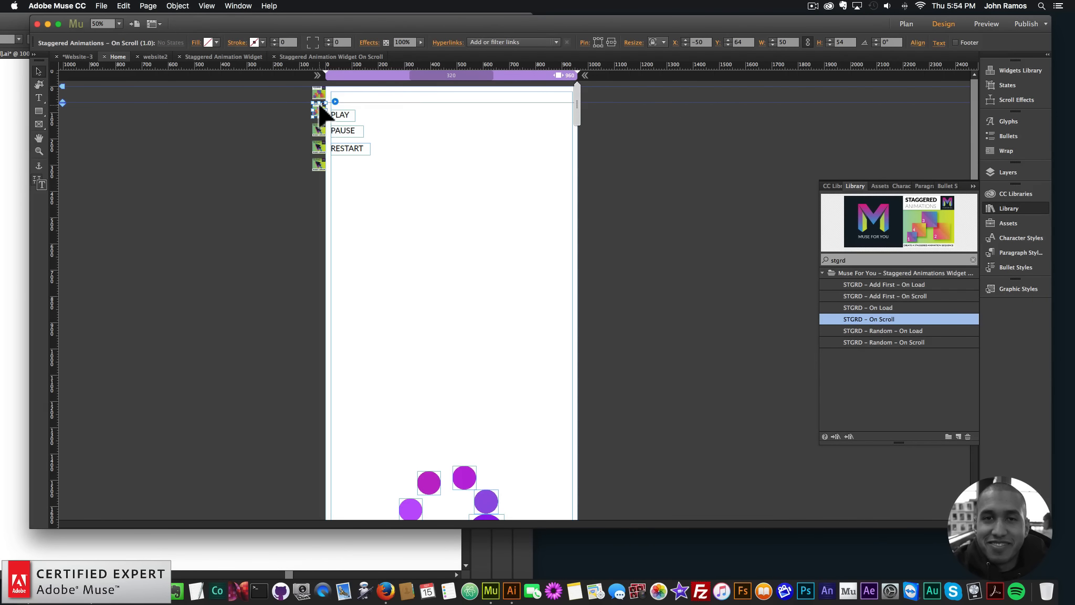
key(BackSpace)
click(317, 91)
key(BackSpace)
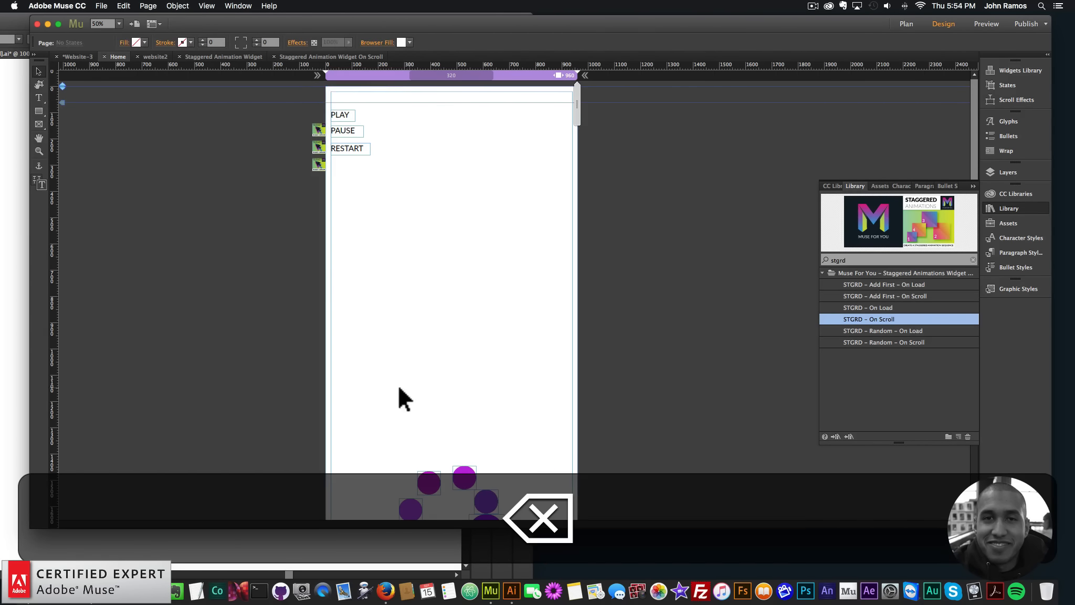
Move all the circles of the numeral 9 up beside the PLAY, PAUSE and RESTART texts
scroll(394, 378, down, 5)
drag(369, 300, 531, 517)
drag(479, 410, 488, 163)
click(579, 248)
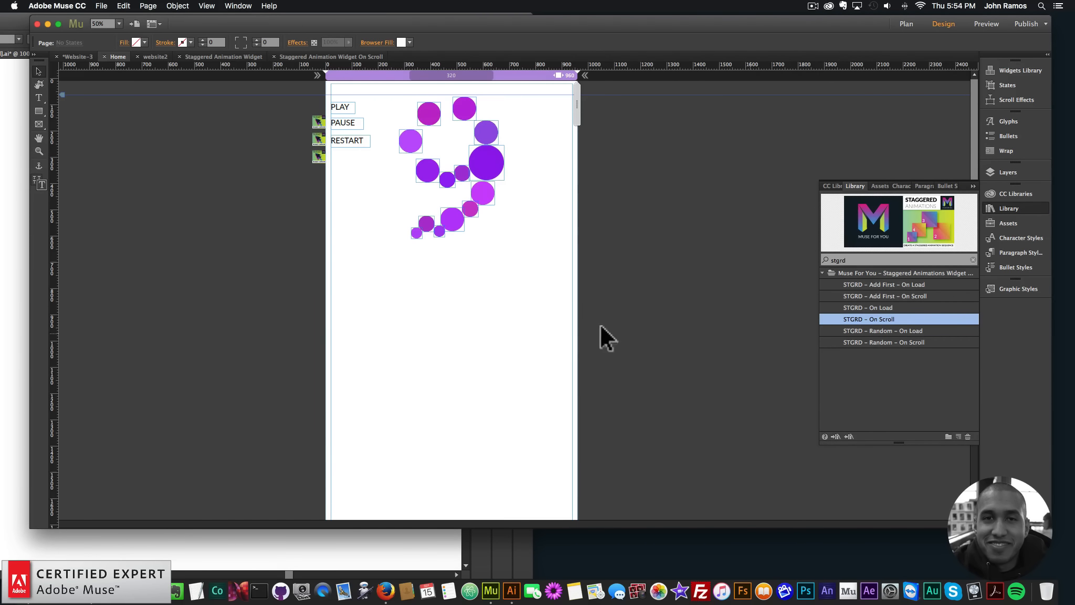
Place the STGRD – Add First – On Load and STGRD – Random – On Load widgets beside the page's left edge
drag(884, 281, 319, 88)
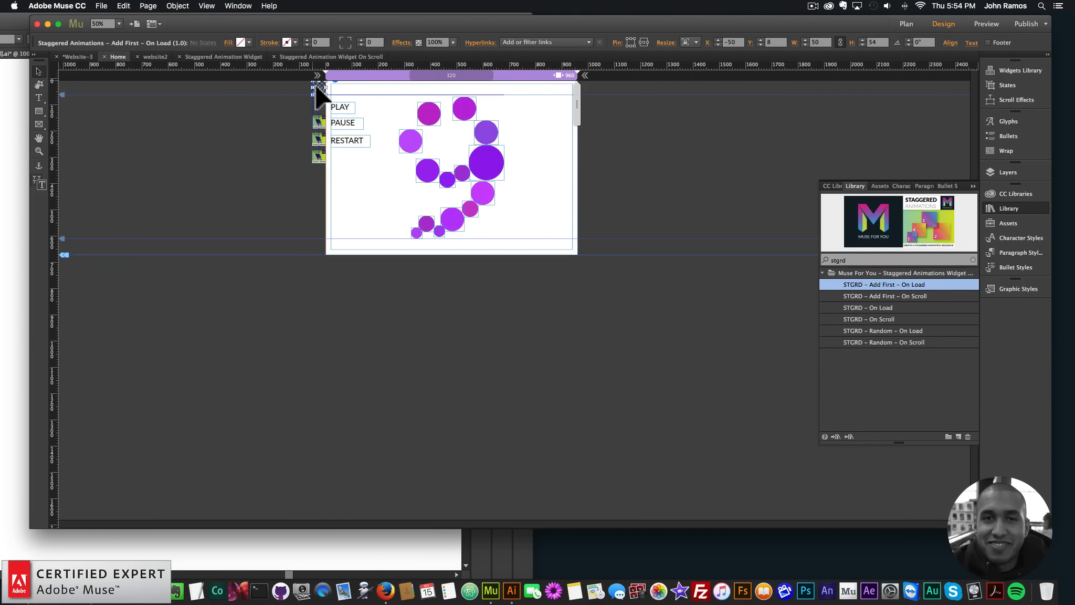
click(890, 319)
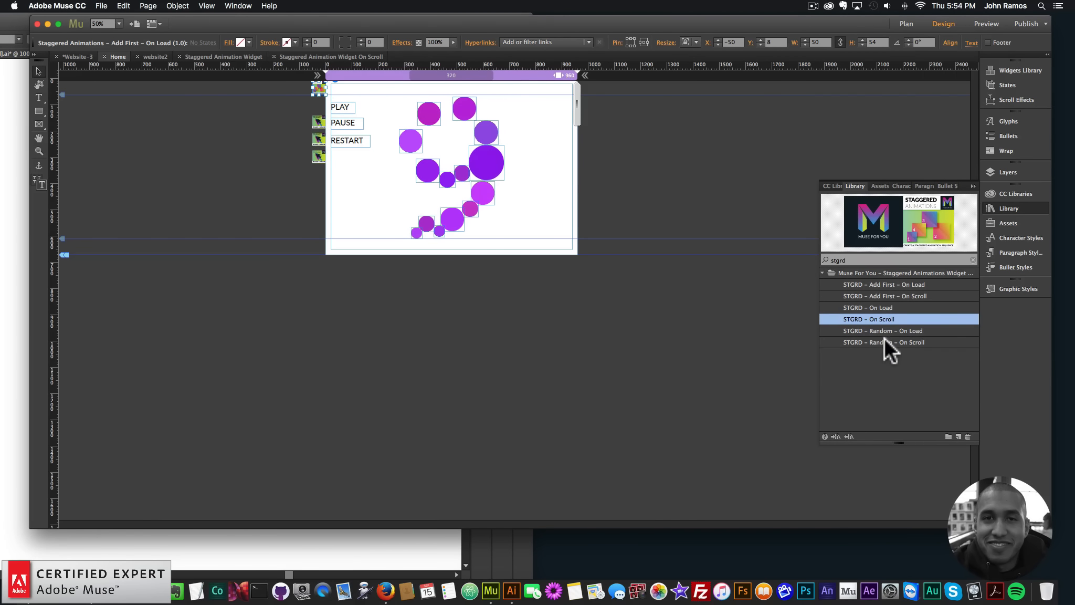
drag(872, 328, 320, 102)
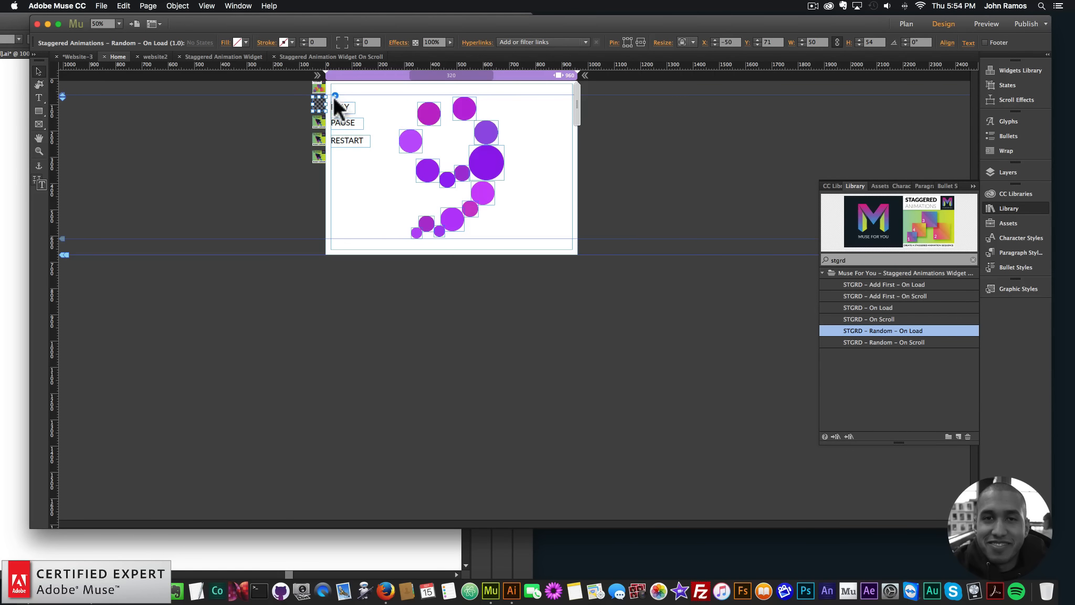
In the Random – On Load widget's options, set Scale Minimum Value to 0 and Easing to easeOutElastic
click(335, 95)
click(367, 329)
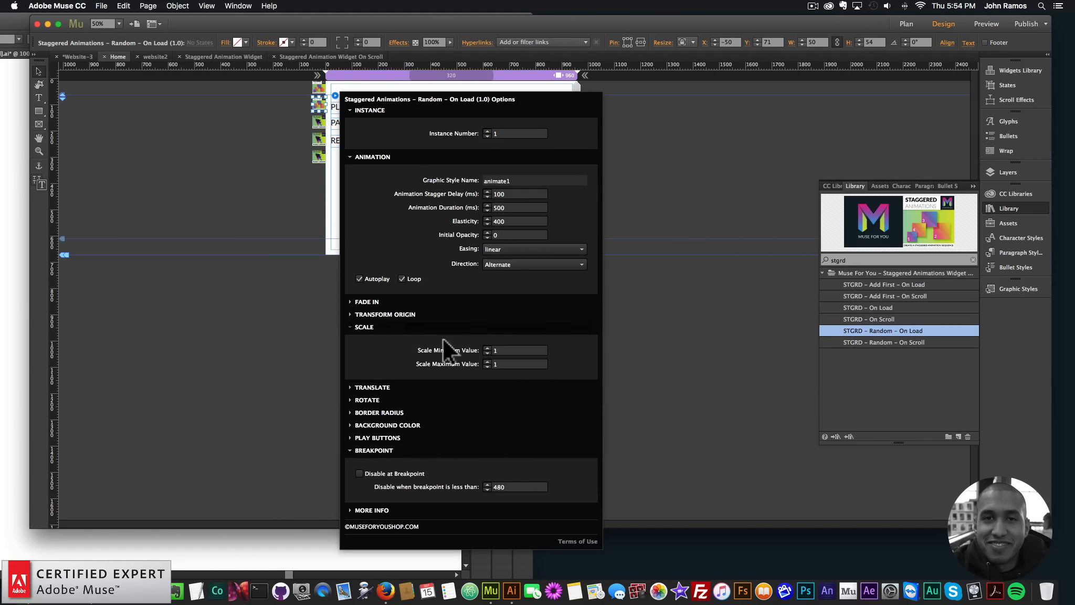
click(524, 351)
text(0)
click(506, 364)
click(517, 248)
scroll(520, 346, down, 3)
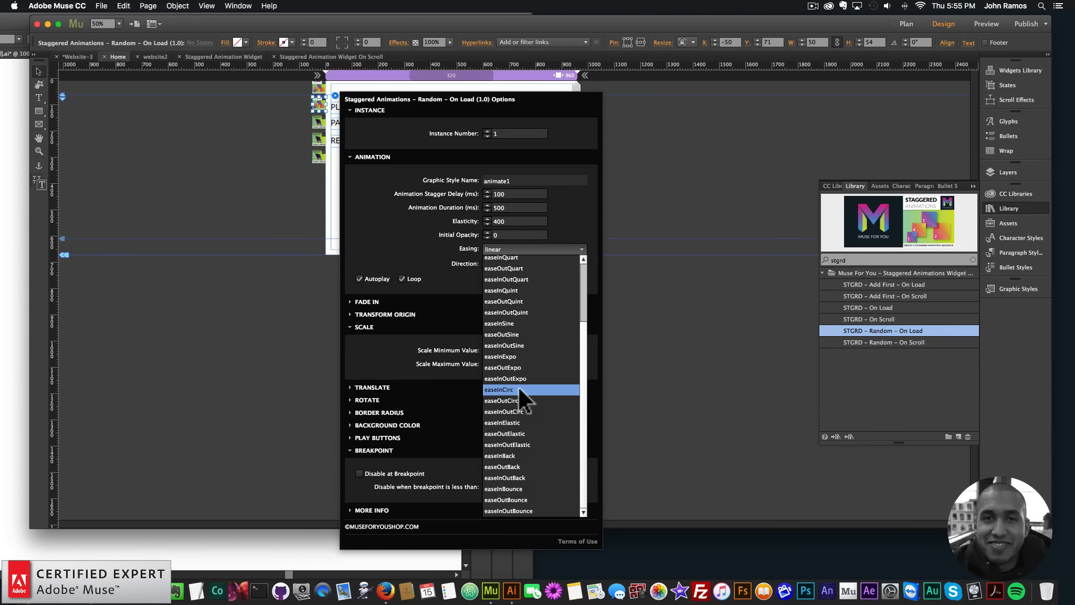
click(515, 433)
click(204, 157)
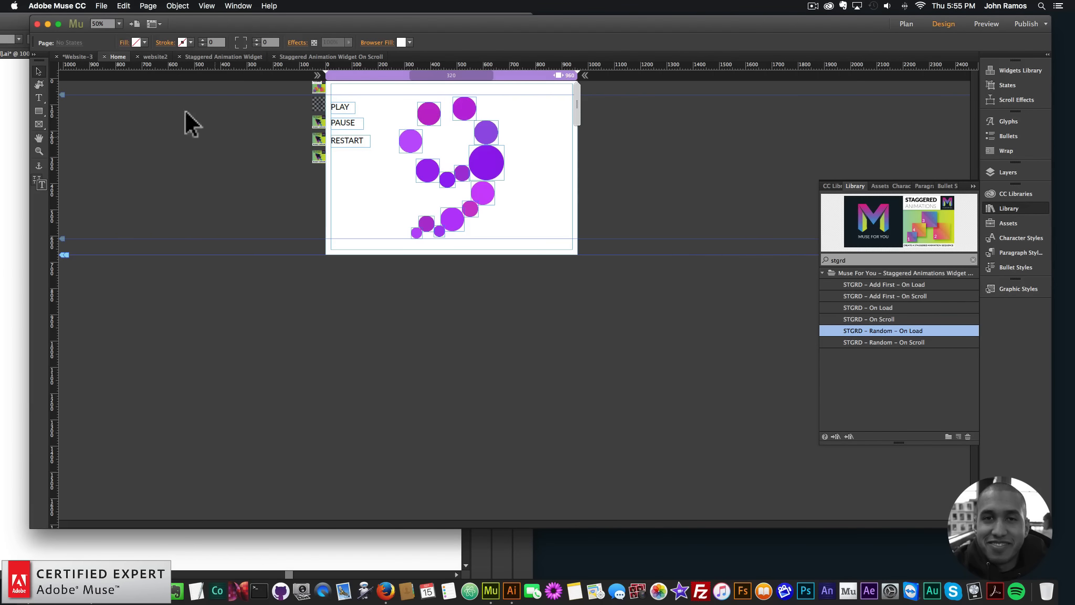
Preview the Home page in the browser to check the random elastic animation, and return to Adobe Muse
click(102, 6)
click(143, 173)
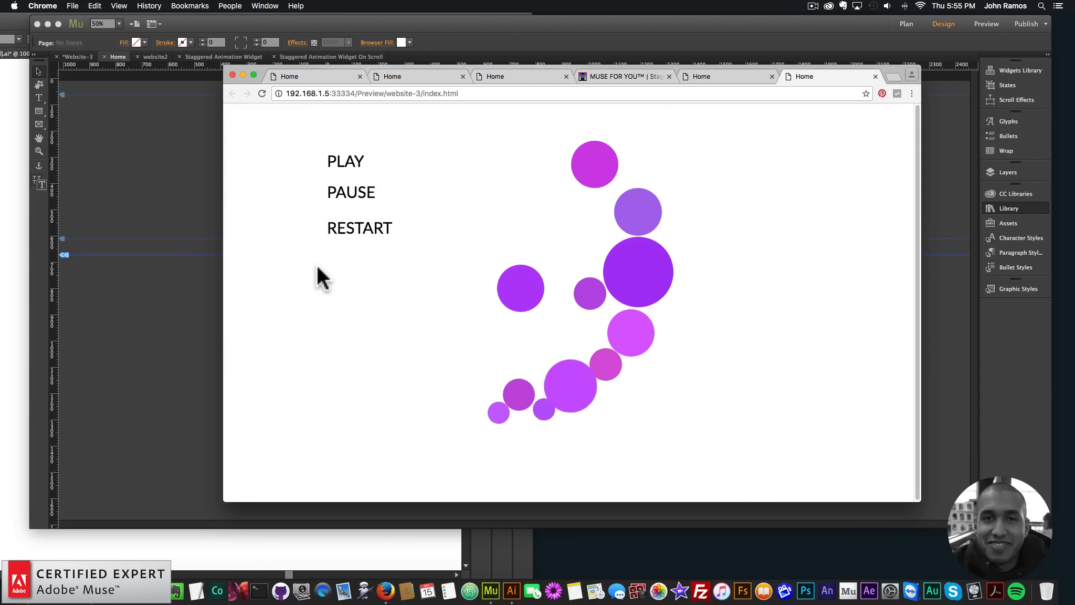
click(178, 167)
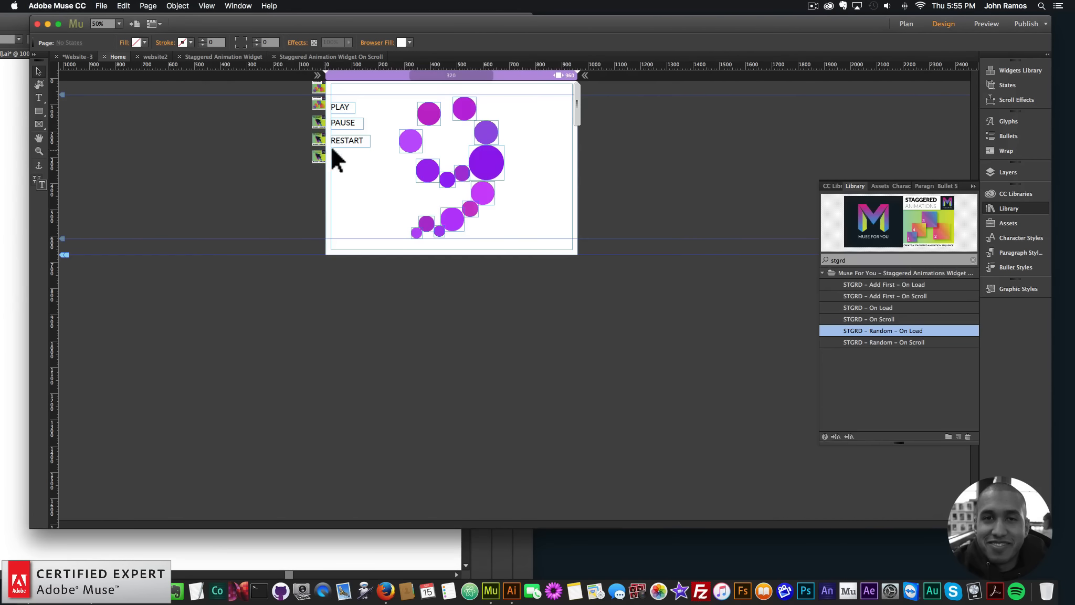
Set Scale Maximum Value to 2 in the Random – On Load widget's options
click(319, 102)
click(335, 95)
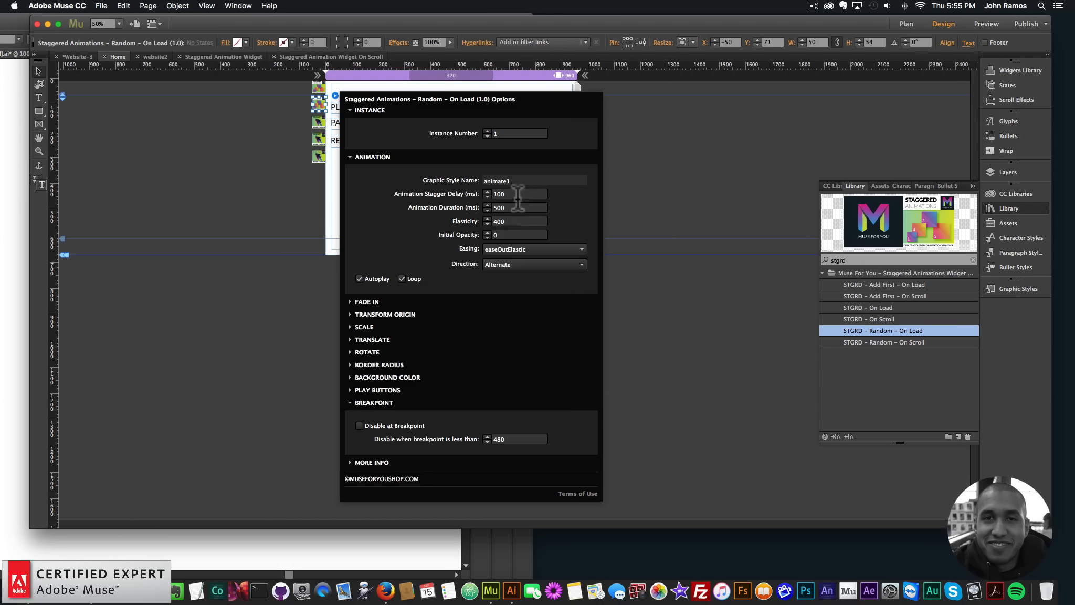
click(362, 326)
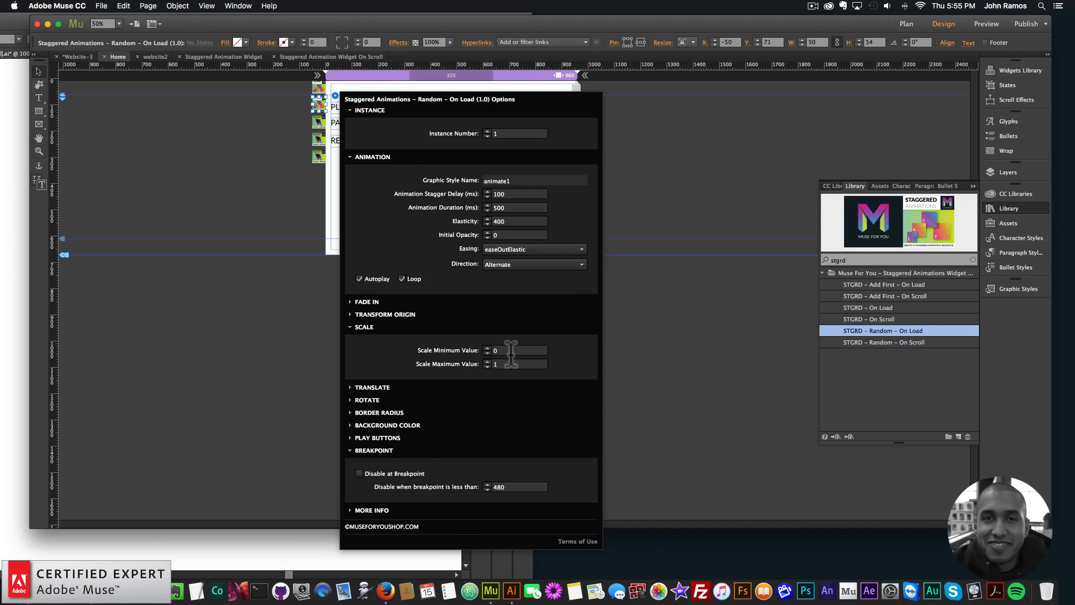
click(505, 363)
text(2)
key(Return)
click(125, 117)
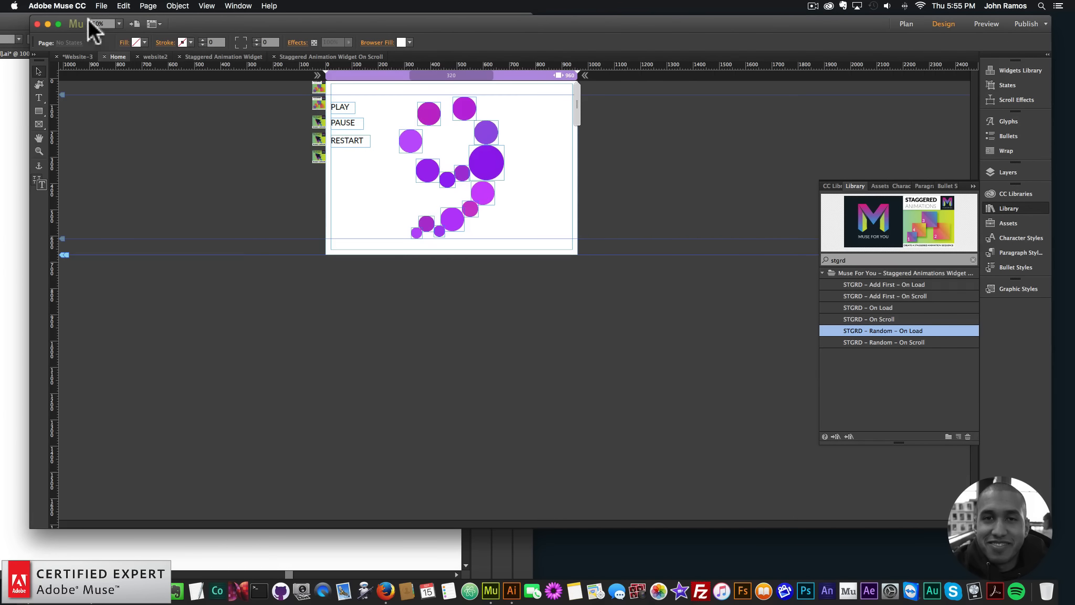
Preview the Home page in the browser to check the larger random scaling, and return to Adobe Muse
click(101, 5)
click(142, 173)
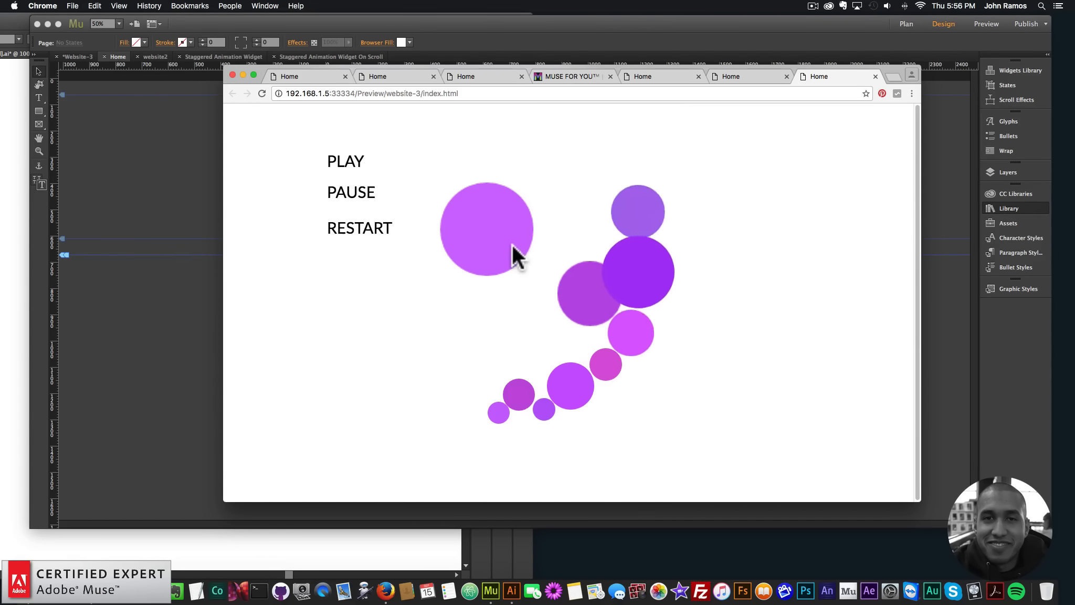
click(215, 117)
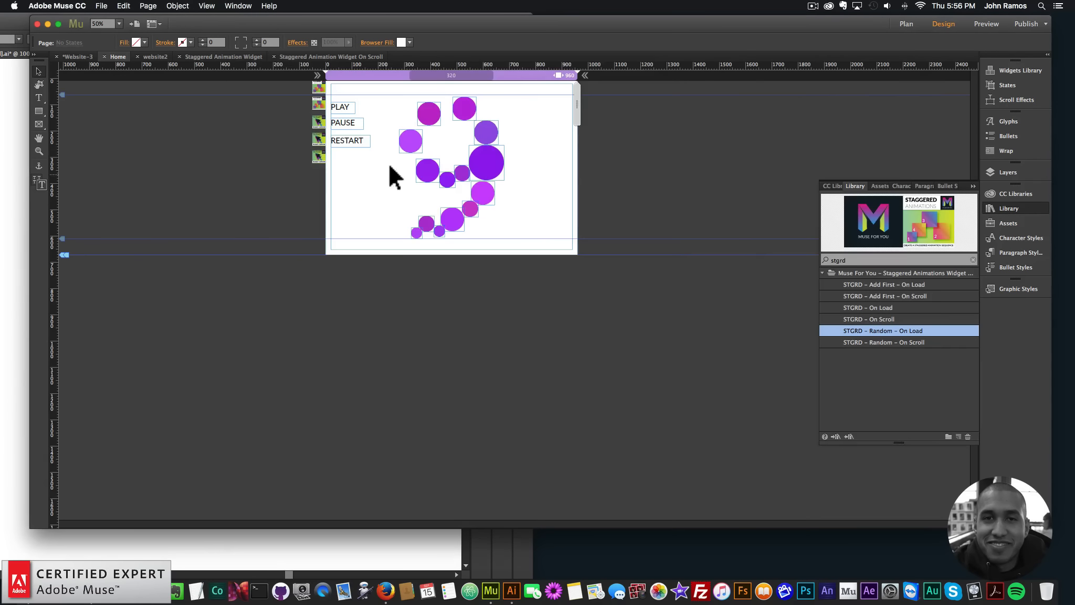
Set Translate X Maximum Value to 150 px in the Random – On Load widget's options
click(318, 103)
click(335, 96)
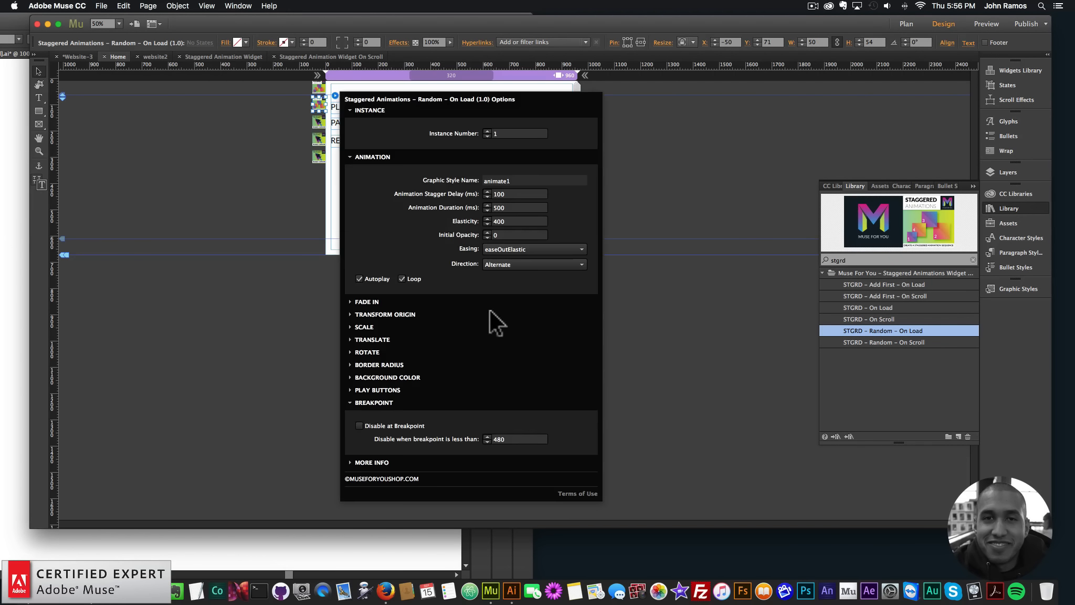
click(374, 340)
click(512, 363)
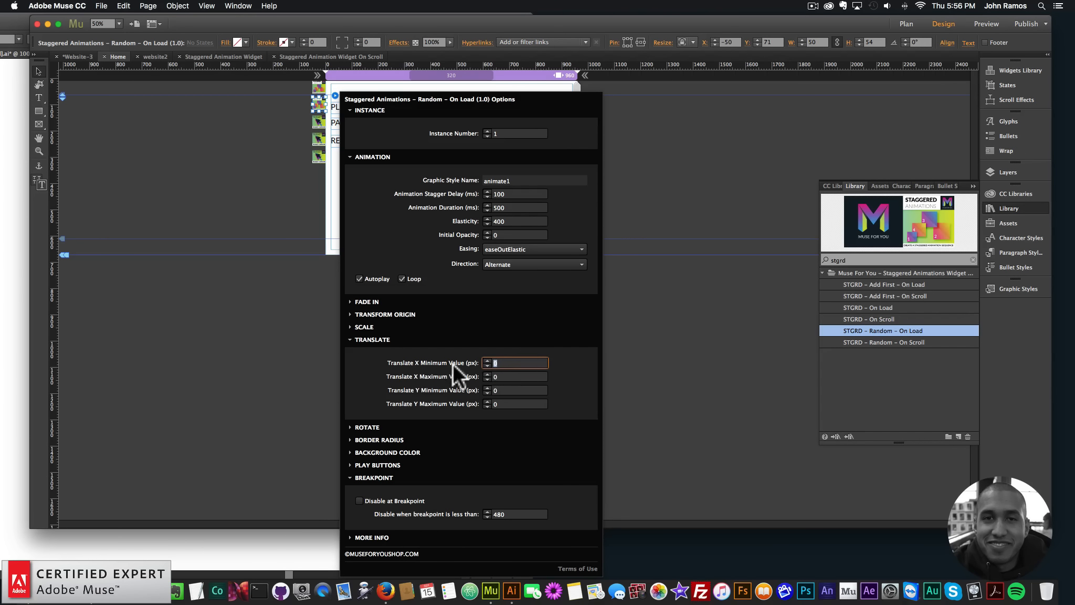
key(Tab)
text(150)
key(Return)
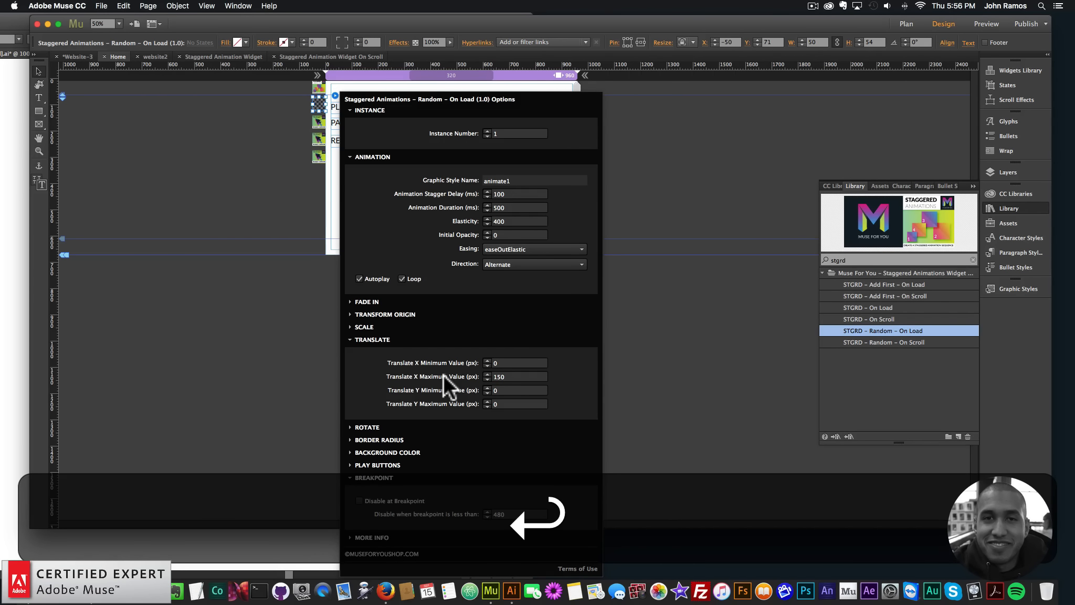
Set both Scale Minimum Value and Scale Maximum Value of the Random – On Load widget to 1
click(359, 325)
click(515, 304)
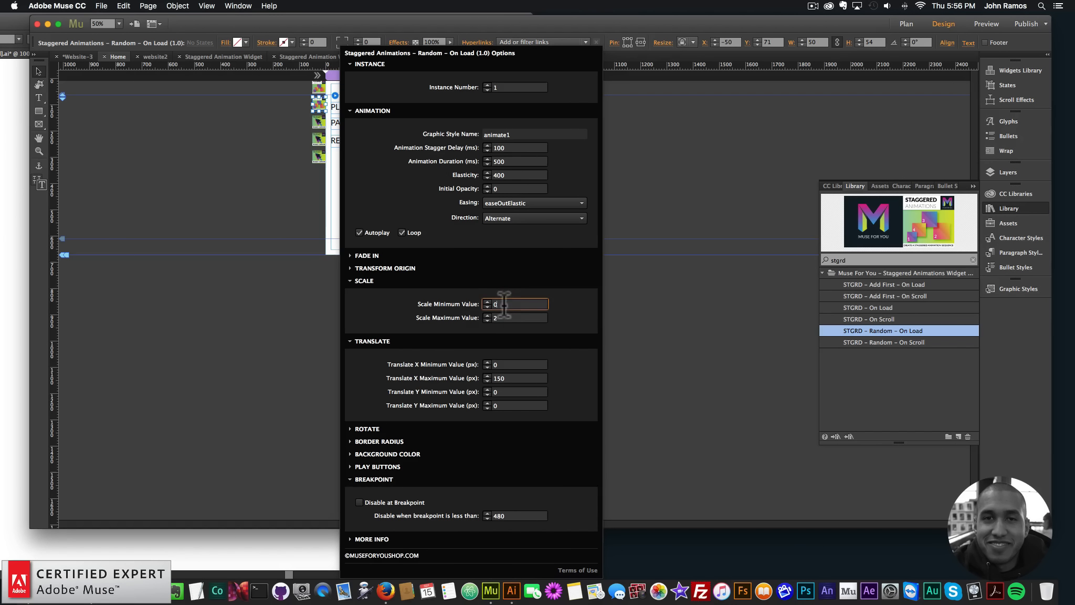
key(BackSpace)
text(1)
key(Tab)
text(1)
key(Return)
click(226, 296)
Preview the Home page in the browser, test PAUSE and RESTART on the random horizontal movement, and return to Adobe Muse
click(101, 6)
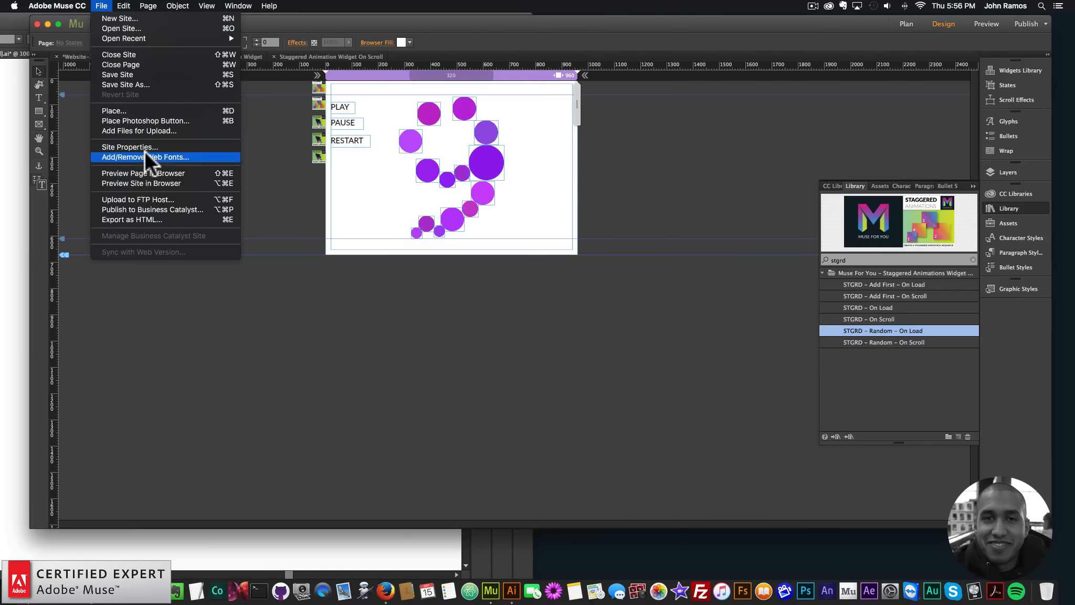
click(144, 173)
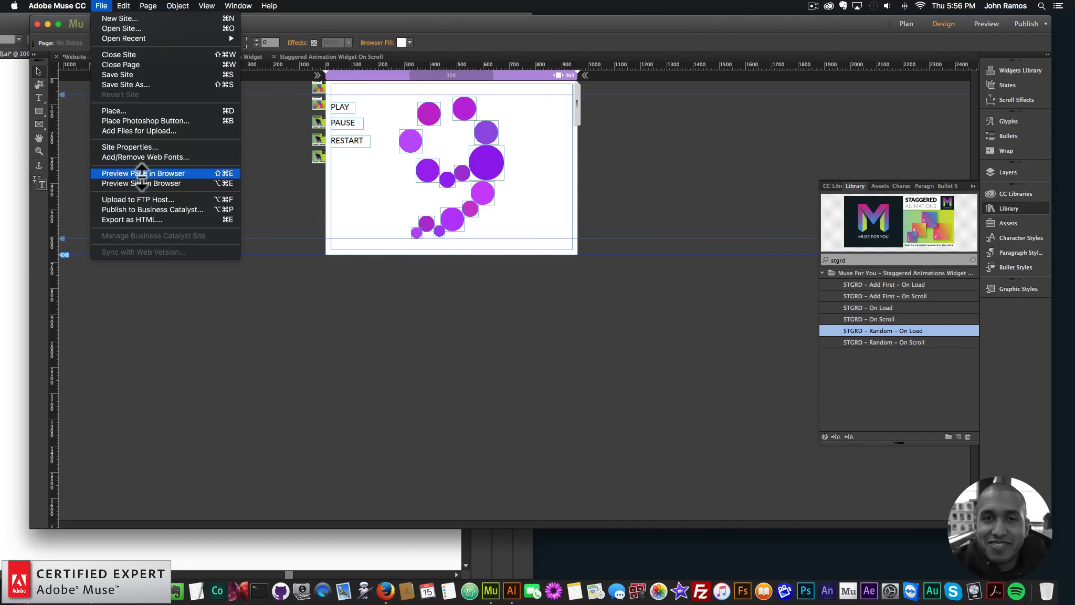
click(142, 173)
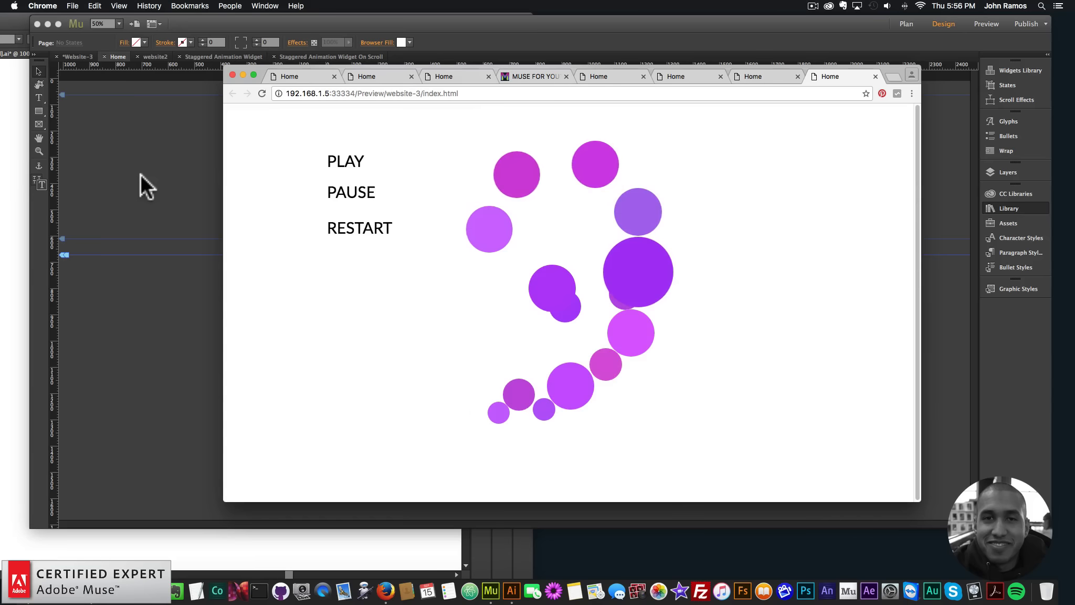
click(342, 192)
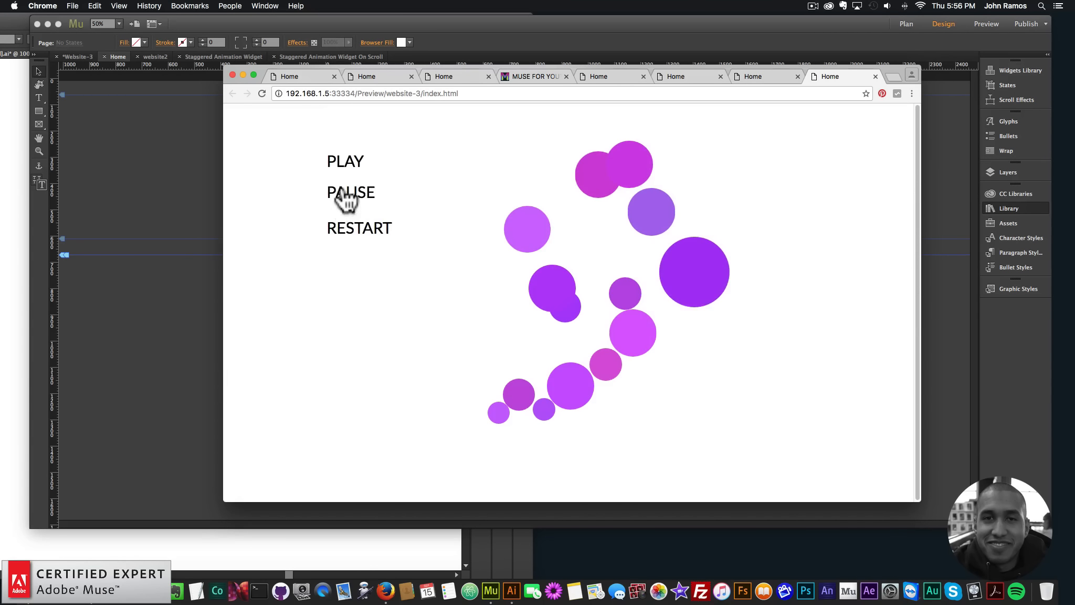
click(358, 231)
click(175, 181)
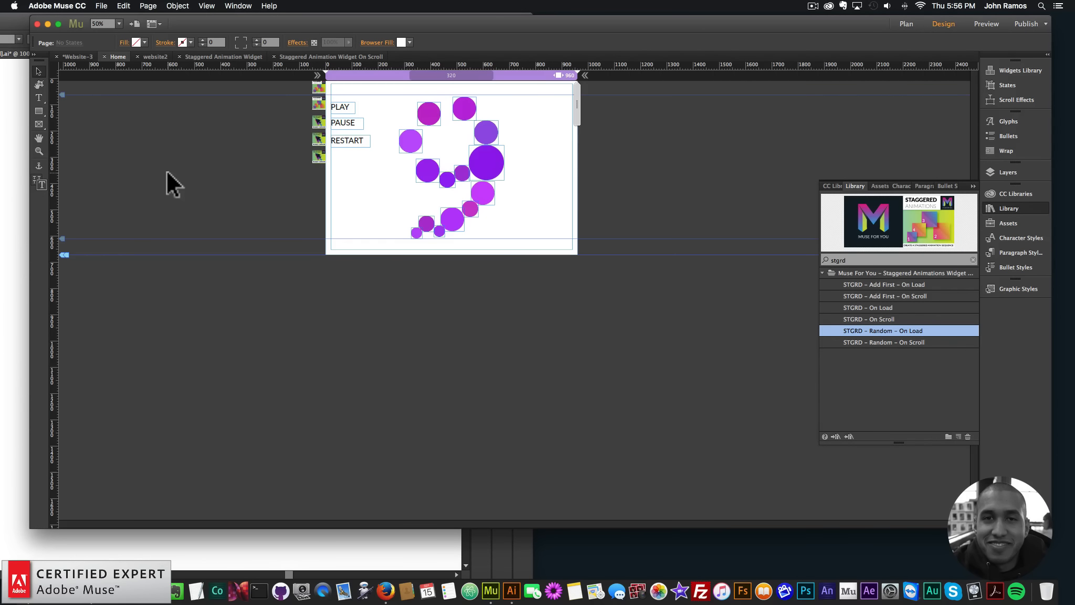
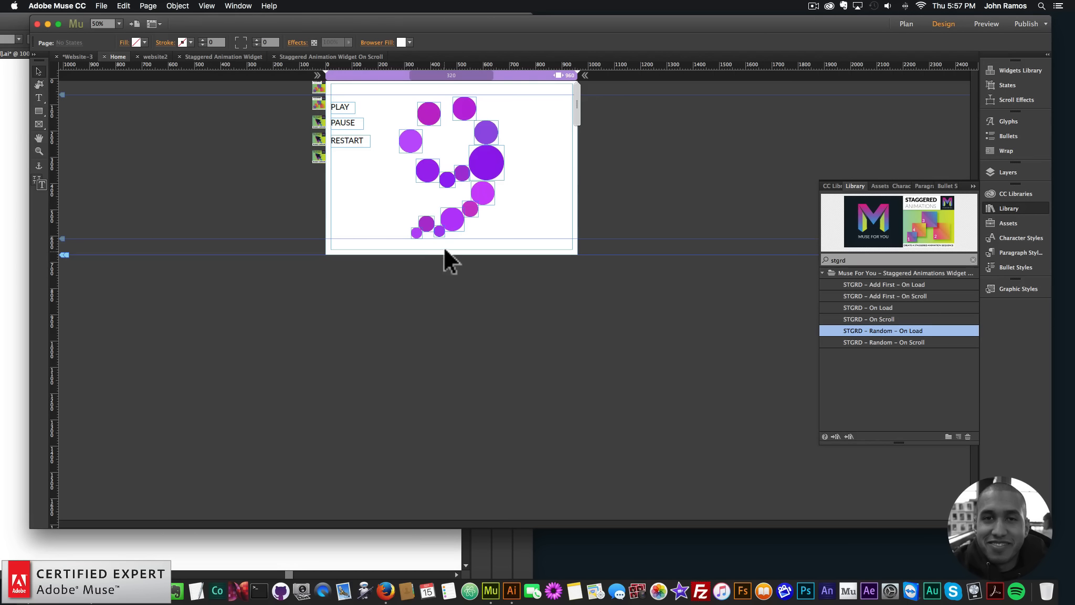
Create a new Fluid Width site with a maximum page width of 960 and open its Home page
click(102, 7)
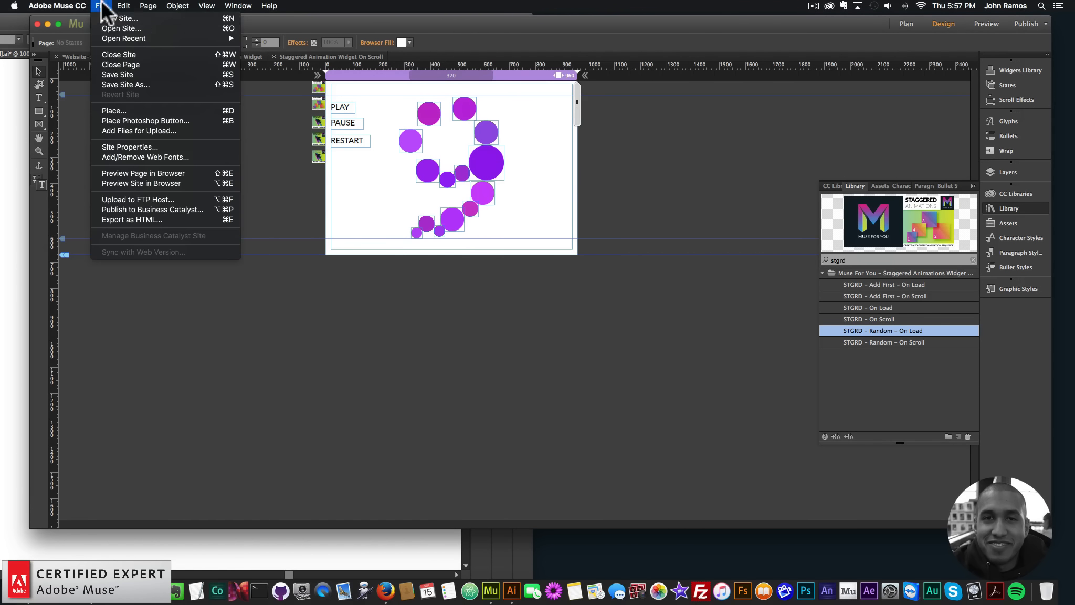
click(103, 17)
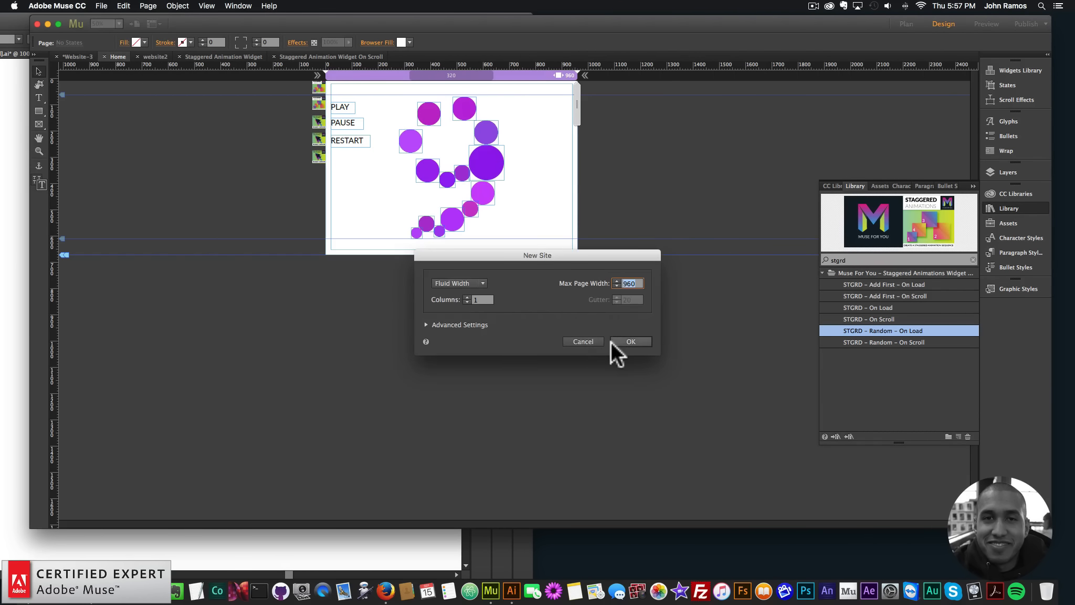
click(620, 340)
double_click(485, 175)
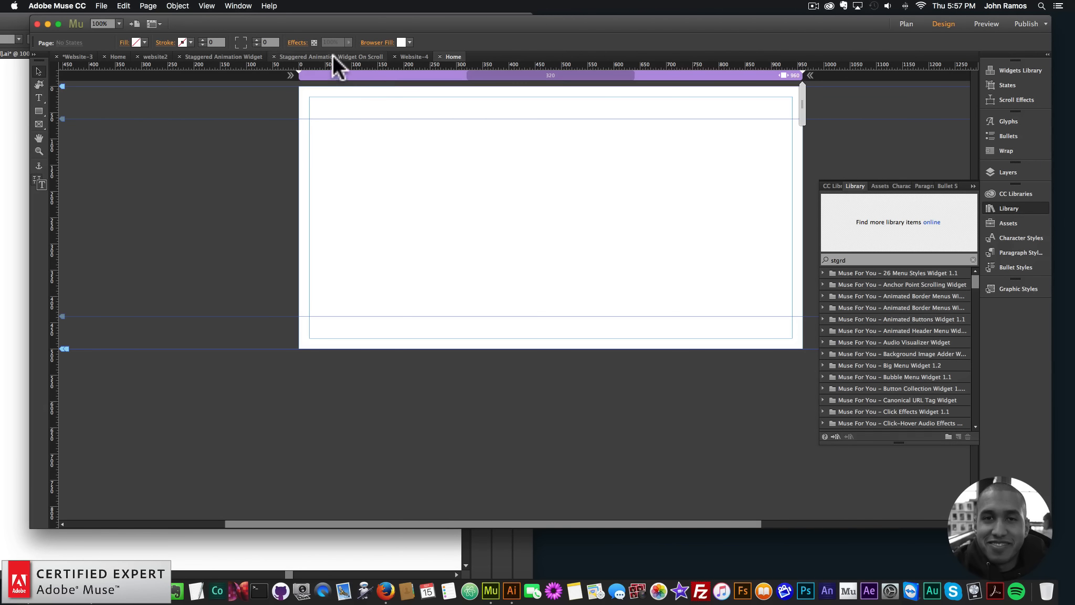
On the numeral 9 page, examine how the circles' image frames are ordered within Layer 1
click(332, 56)
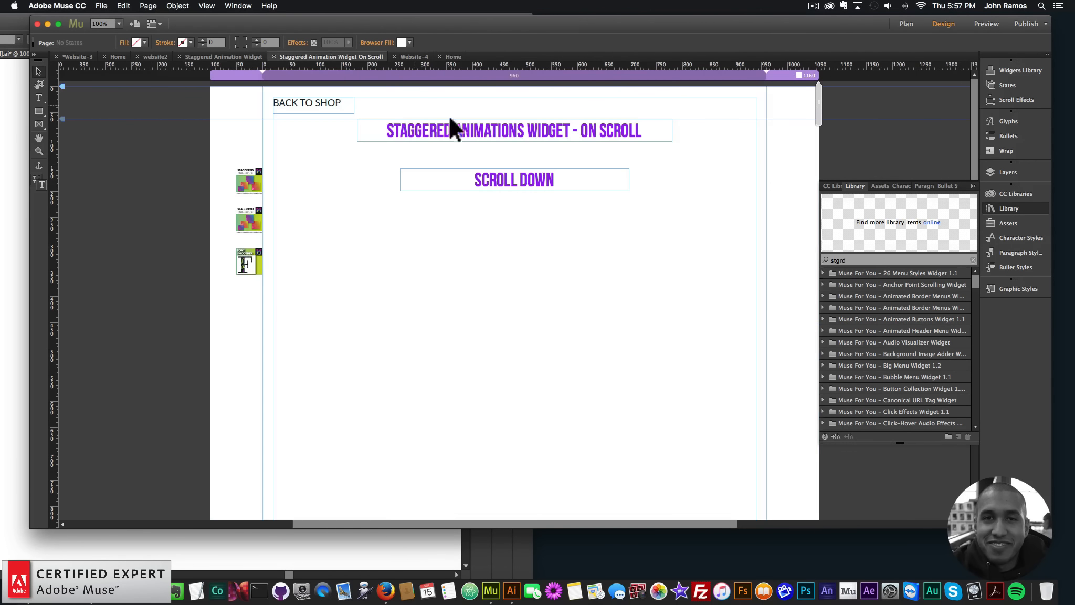
click(200, 58)
click(118, 56)
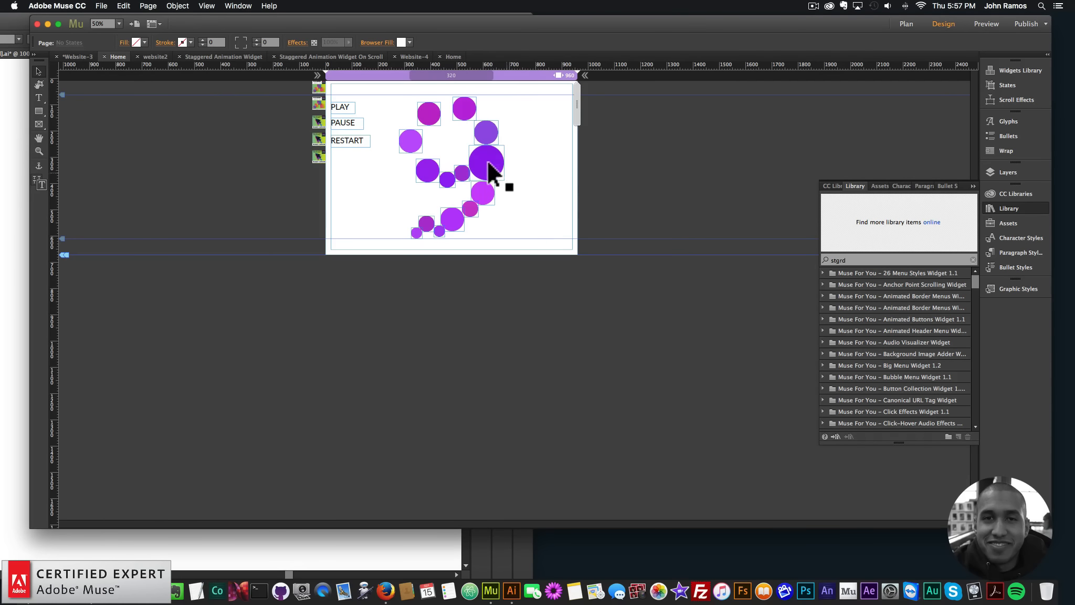
click(462, 173)
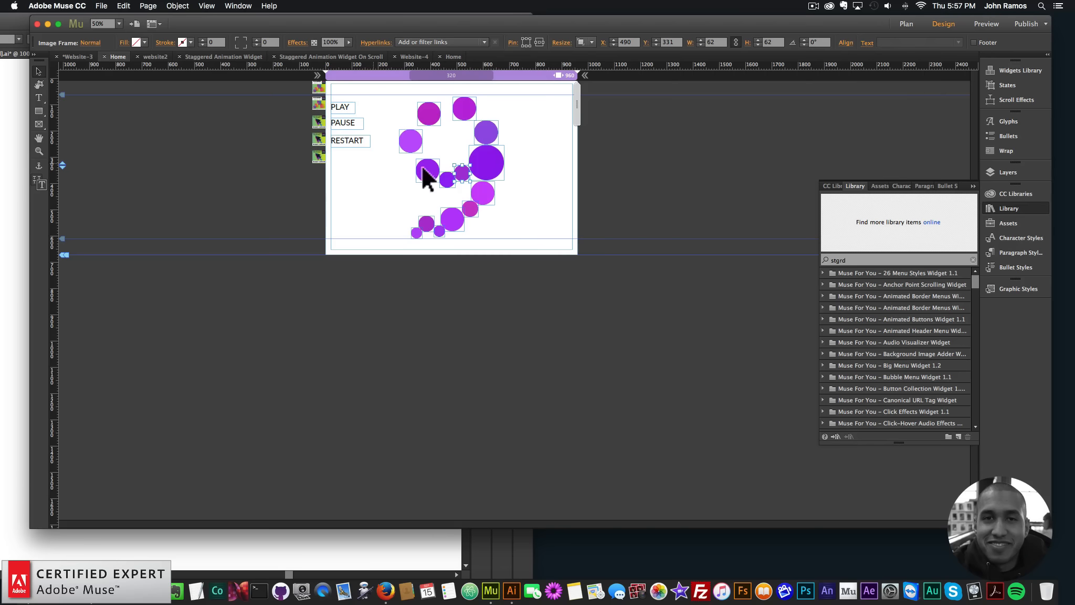
click(997, 173)
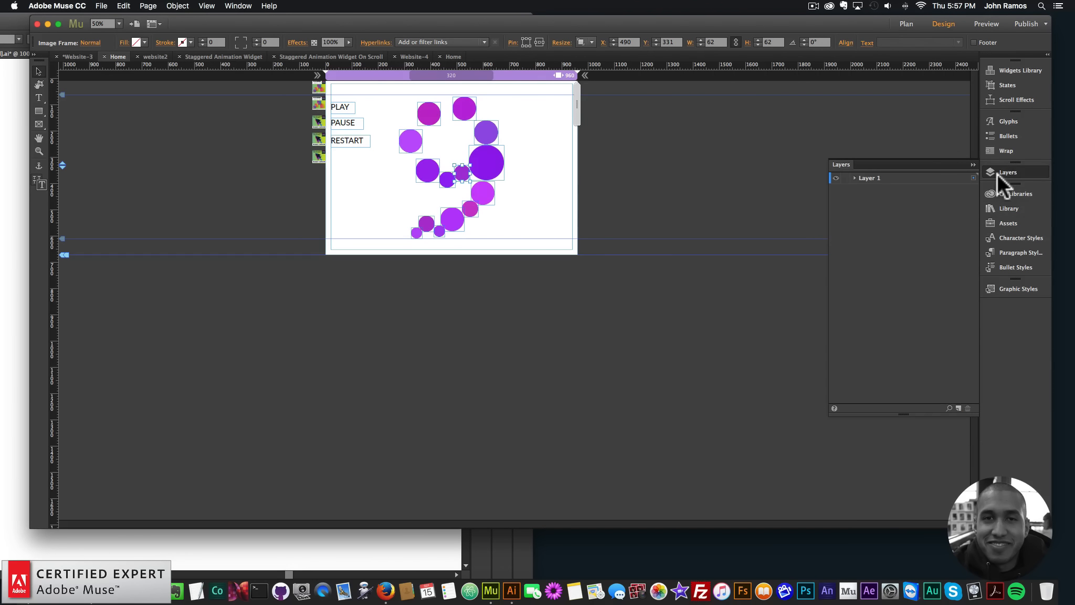
click(855, 178)
scroll(930, 337, down, 1)
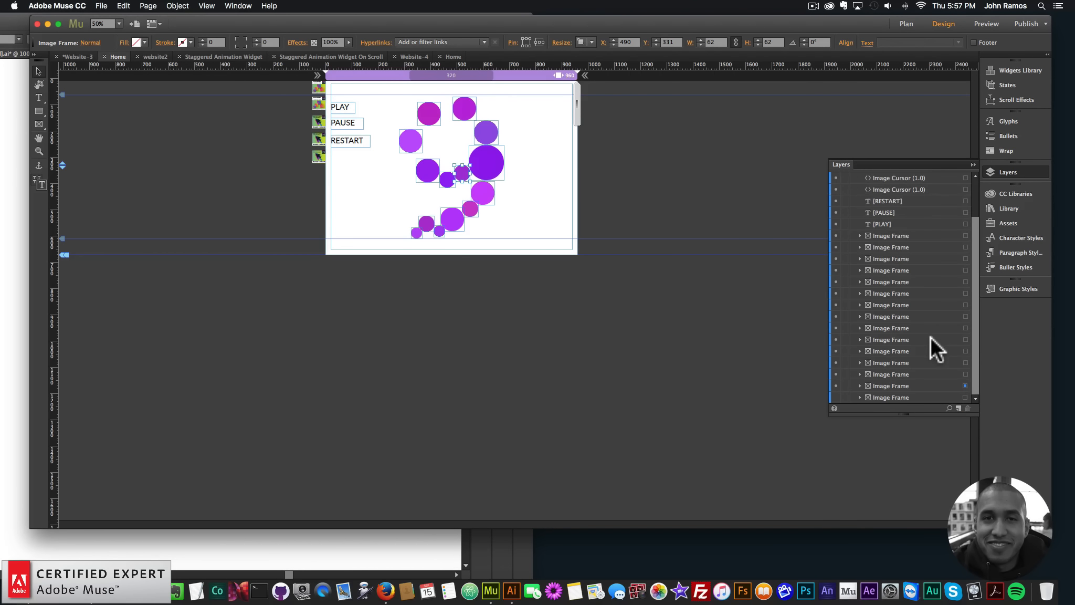
click(416, 233)
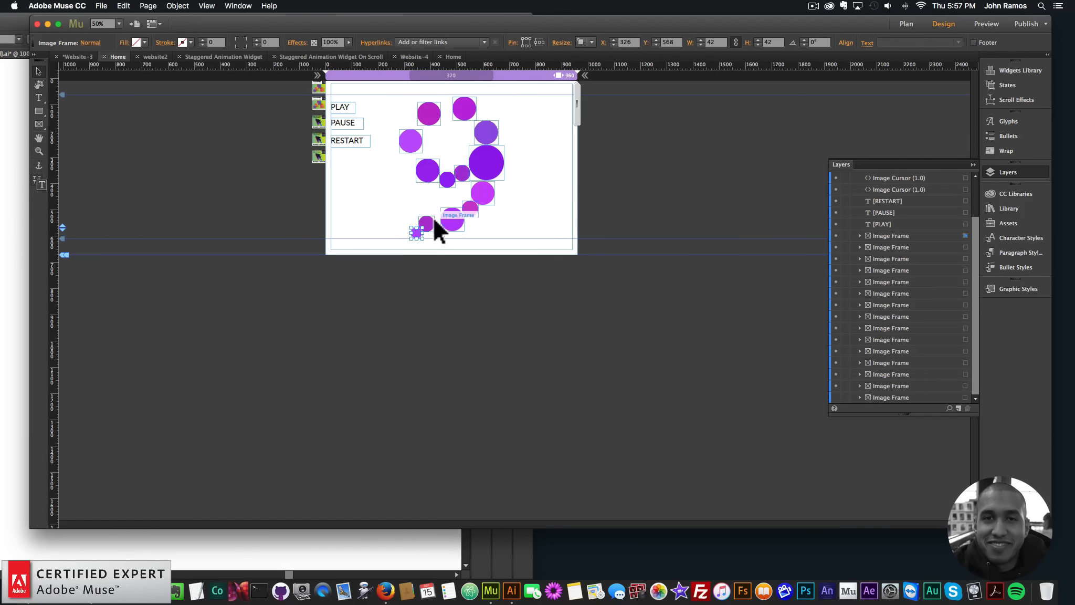
click(462, 177)
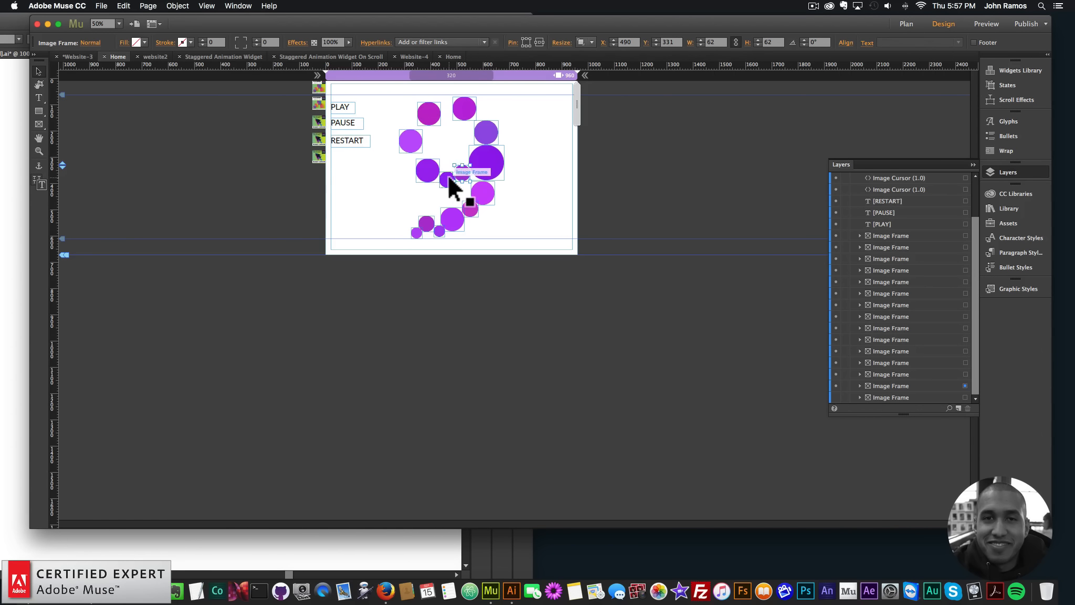
click(405, 142)
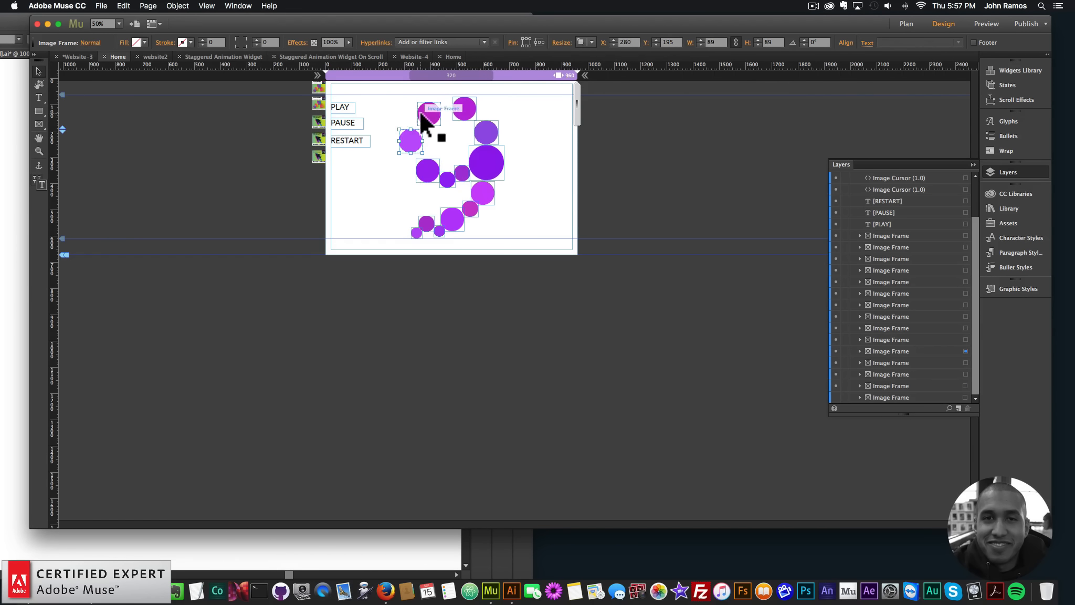
click(965, 322)
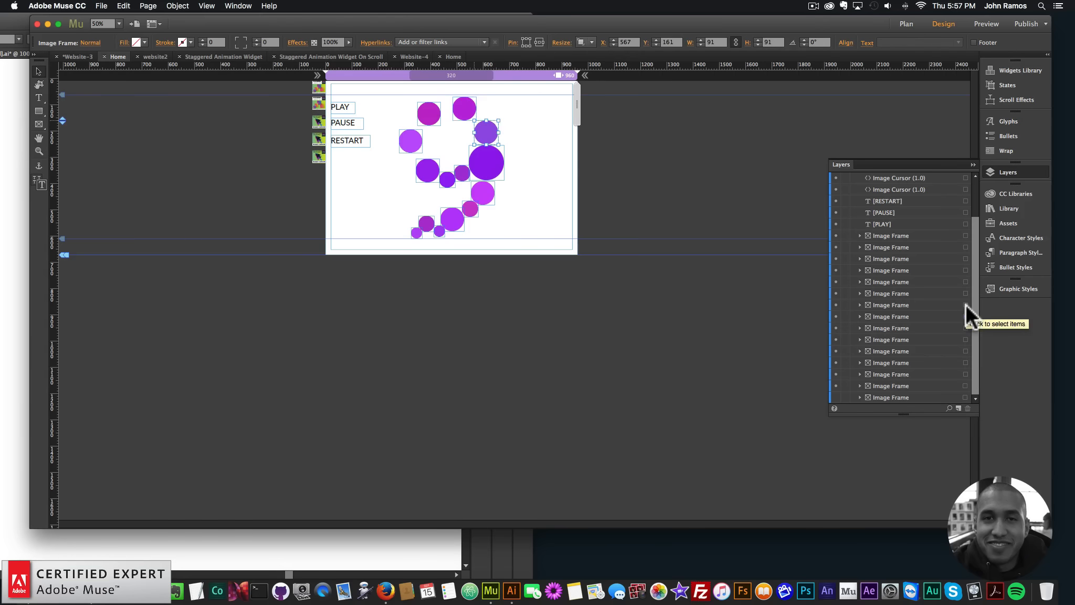
click(965, 305)
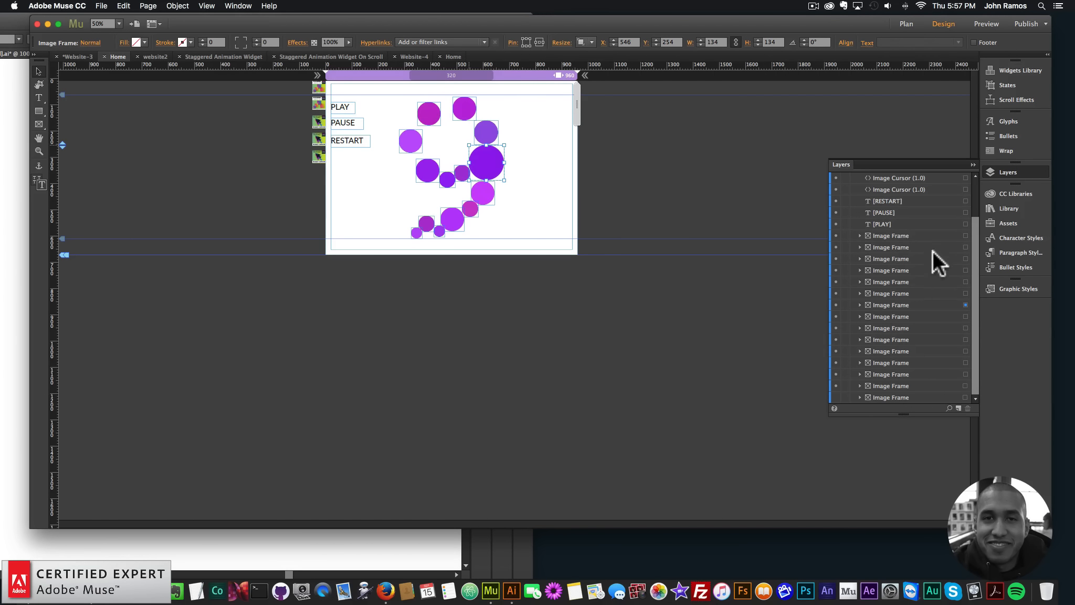
click(471, 210)
click(422, 219)
click(517, 197)
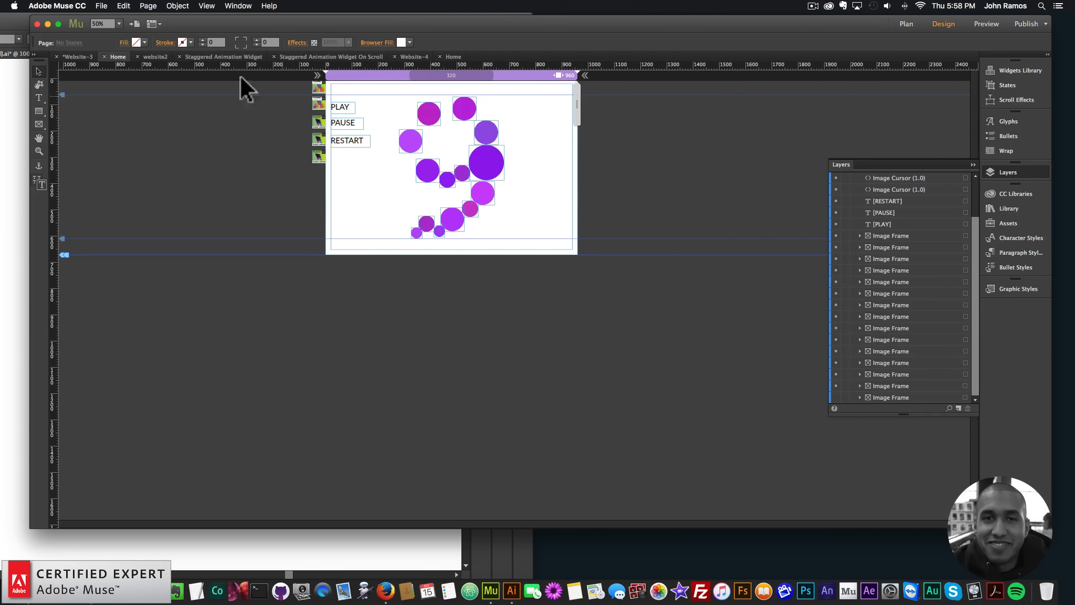
On the new site's Home page, draw a square about 203 px wide and place two copies beside it in a row
click(454, 54)
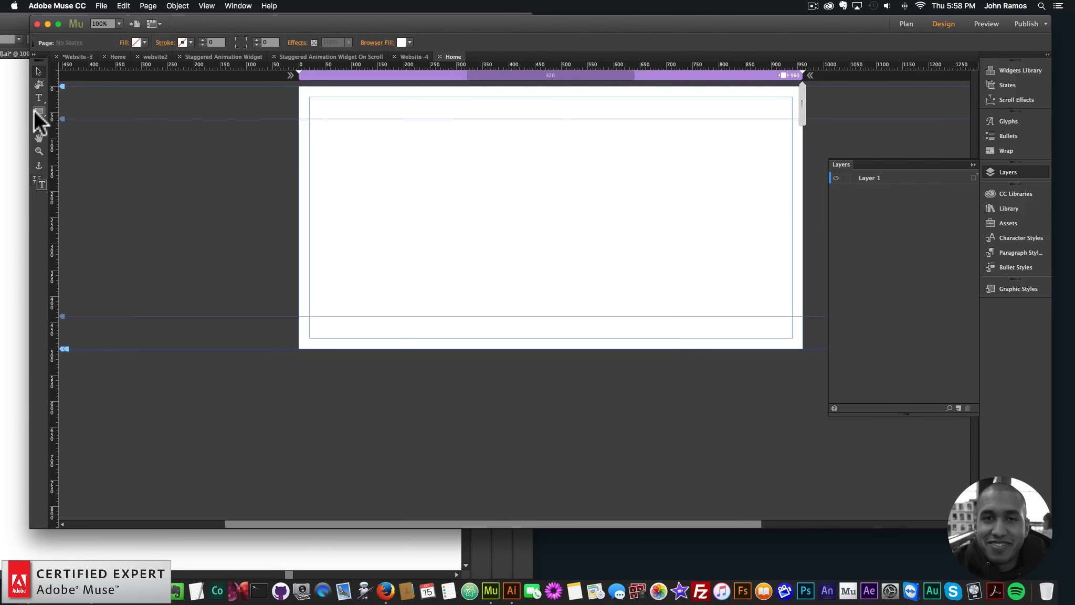
mouse_move(373, 164)
mouse_down()
mouse_move(497, 285)
mouse_move(479, 270)
mouse_up()
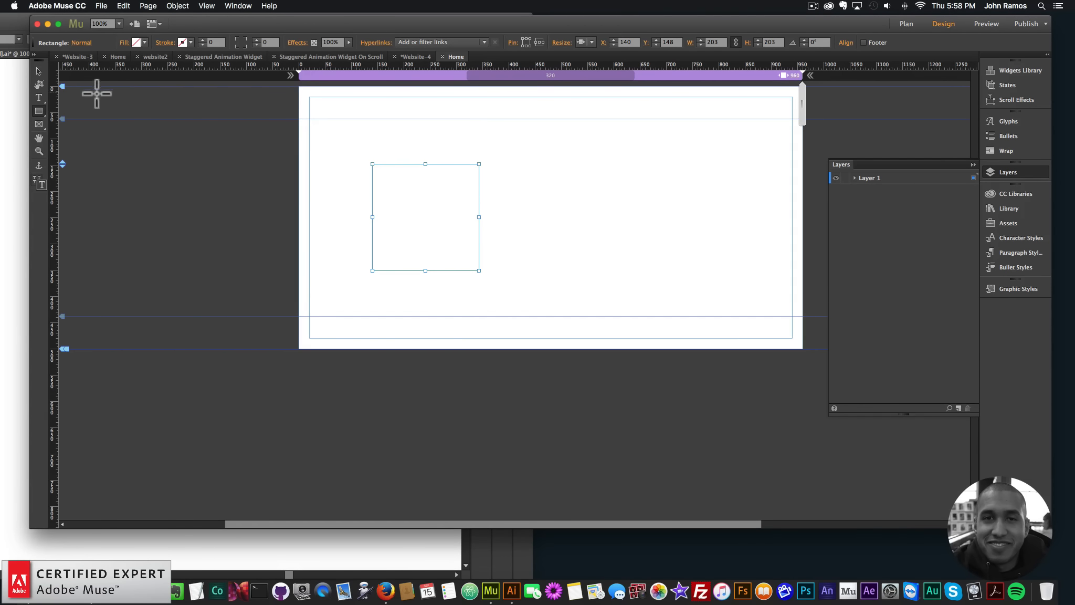
key(super+v)
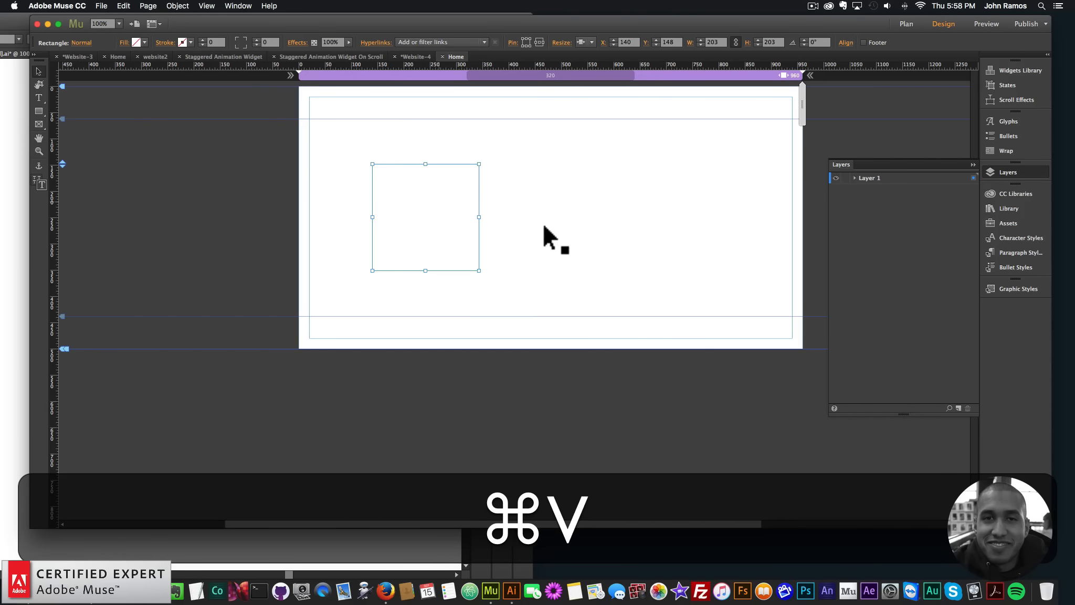
drag(451, 217, 604, 217)
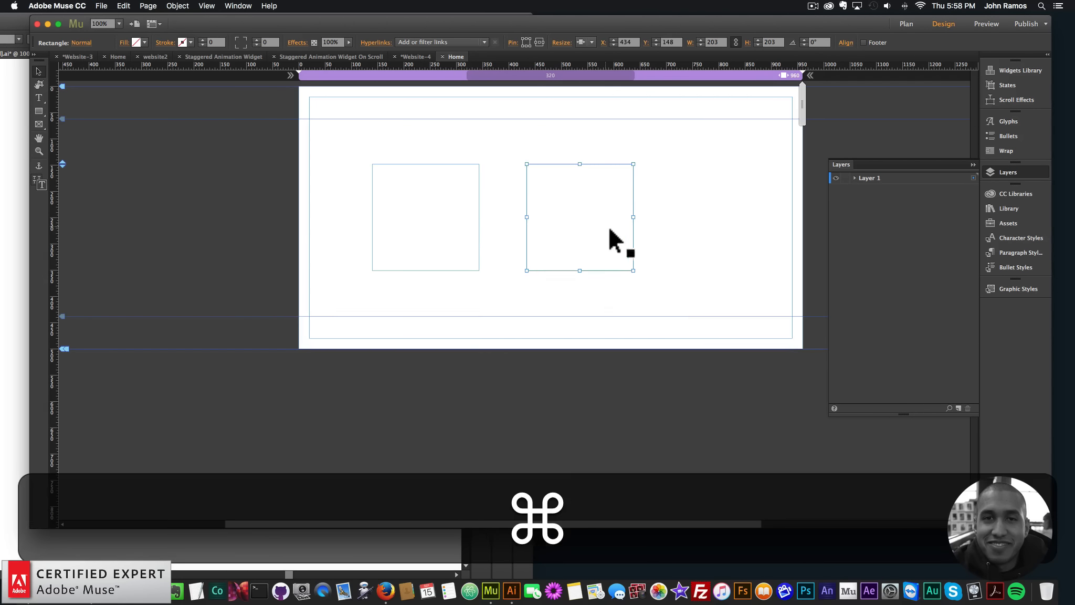
key(super+v)
drag(527, 295, 727, 228)
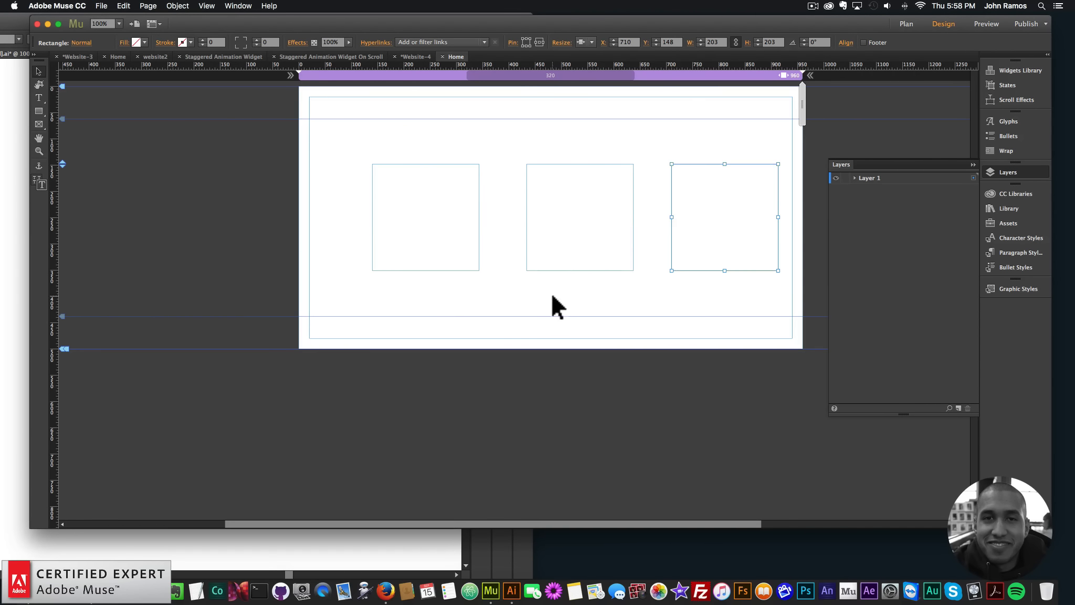
Move the three squares together so the row is centred on the page at about X 94, Y 154
click(552, 267)
drag(394, 284, 695, 194)
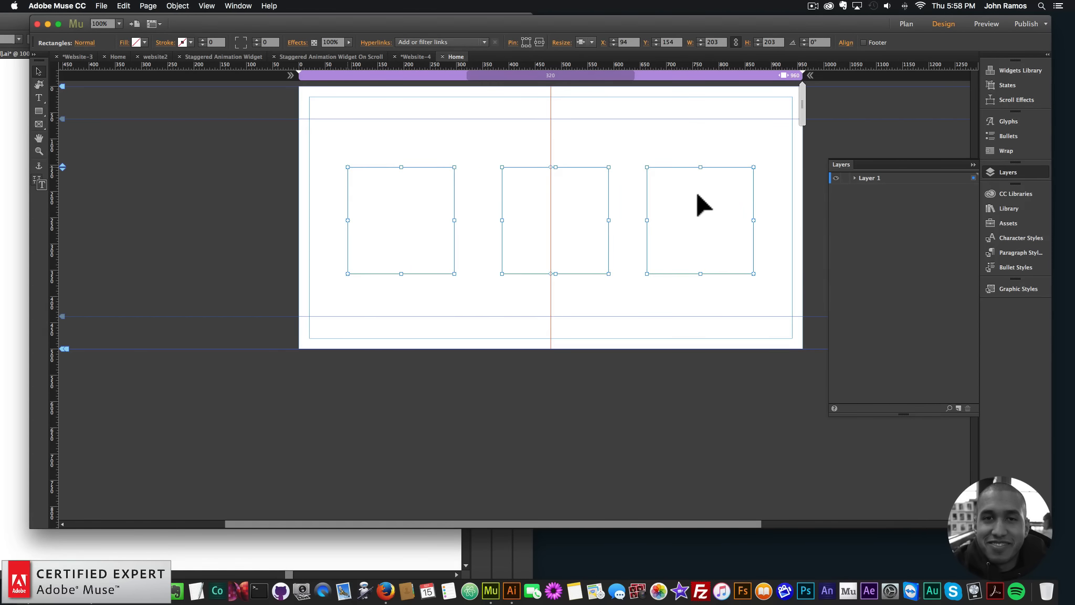
click(629, 186)
Fill the first square with blue #29AAE1, the middle square with lime and the last square with light green
click(379, 208)
click(1015, 194)
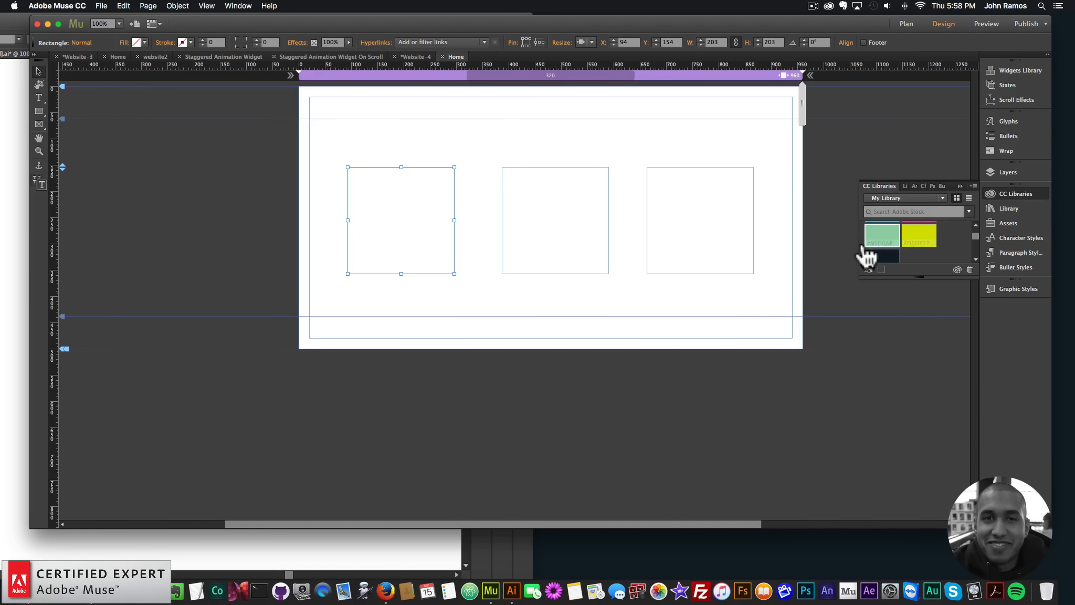
click(888, 242)
click(588, 221)
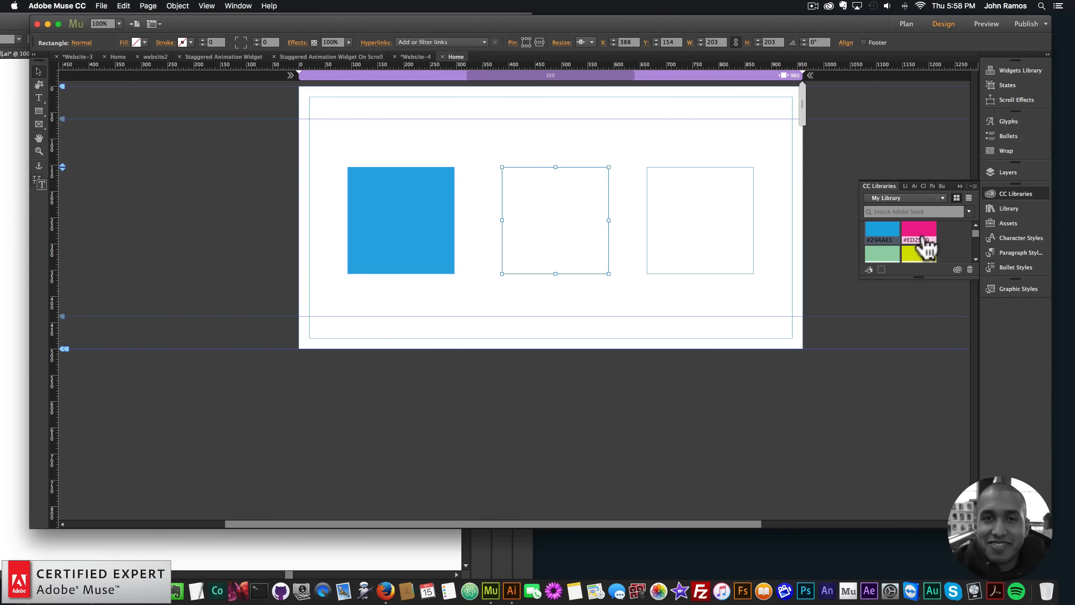
click(916, 233)
click(915, 254)
click(733, 222)
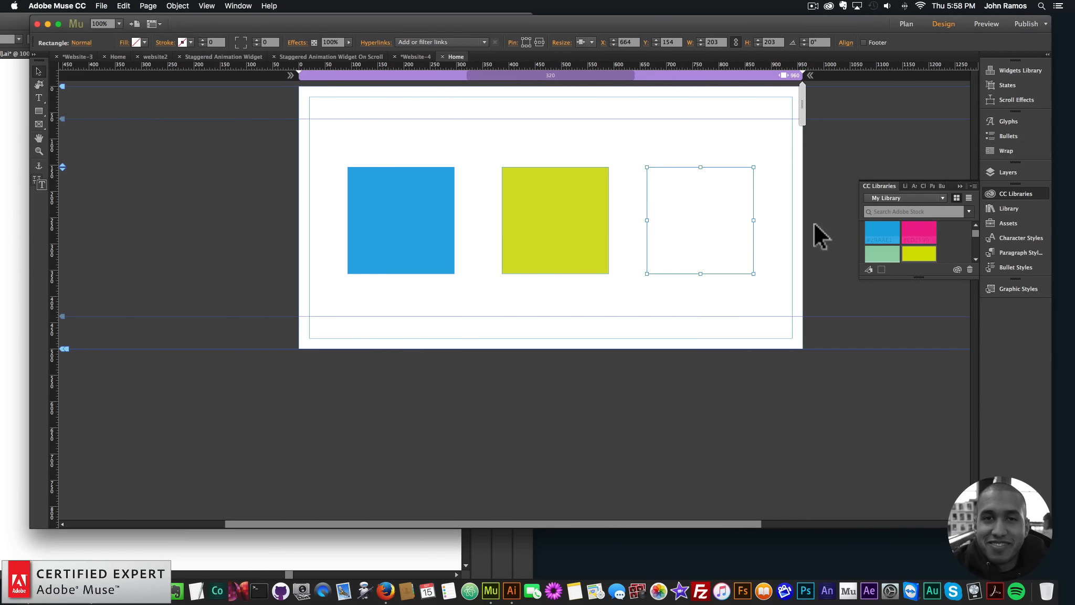
click(890, 253)
Shift the middle square to X 379 so the three squares are evenly spaced
click(467, 304)
drag(447, 279, 678, 236)
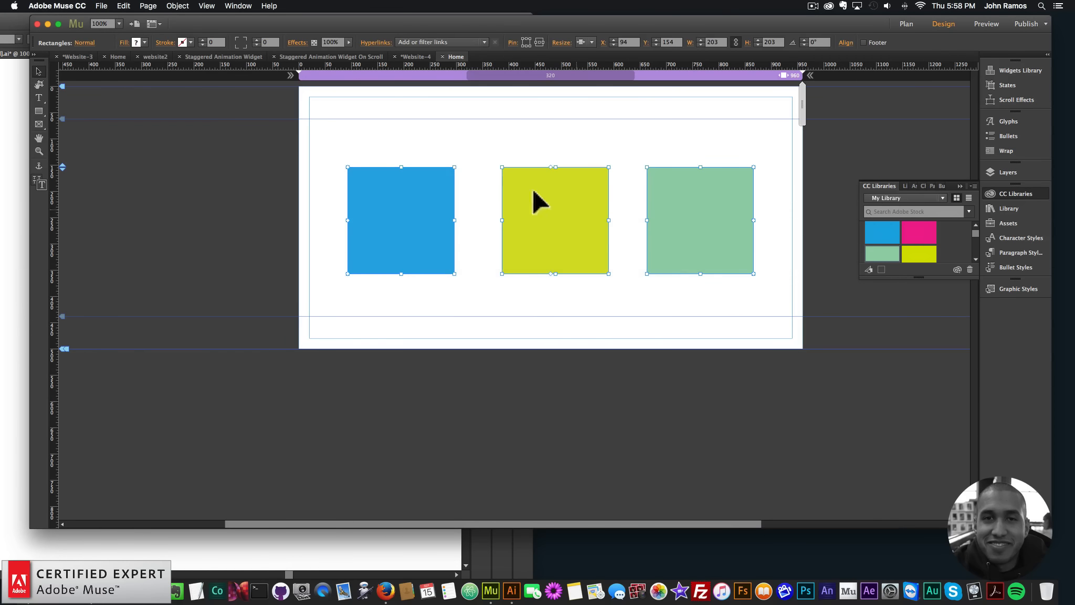
click(553, 153)
mouse_move(559, 201)
mouse_down()
mouse_move(549, 195)
mouse_move(558, 201)
mouse_up()
click(571, 151)
Create a graphic style named animate1 and apply it to all three squares
drag(353, 120, 829, 331)
click(702, 303)
drag(353, 124, 808, 362)
click(1026, 291)
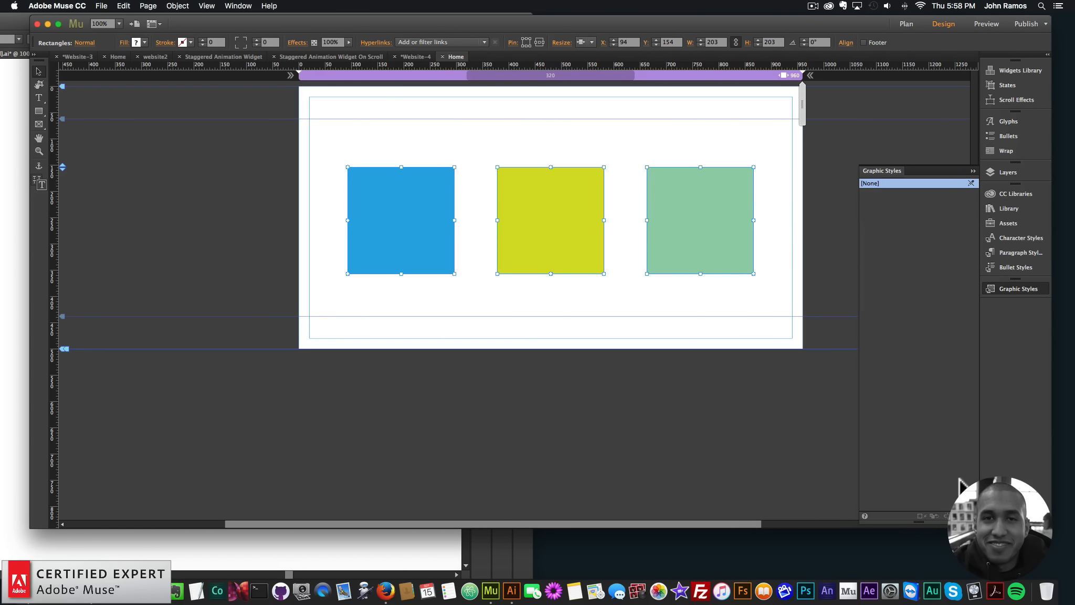
double_click(877, 193)
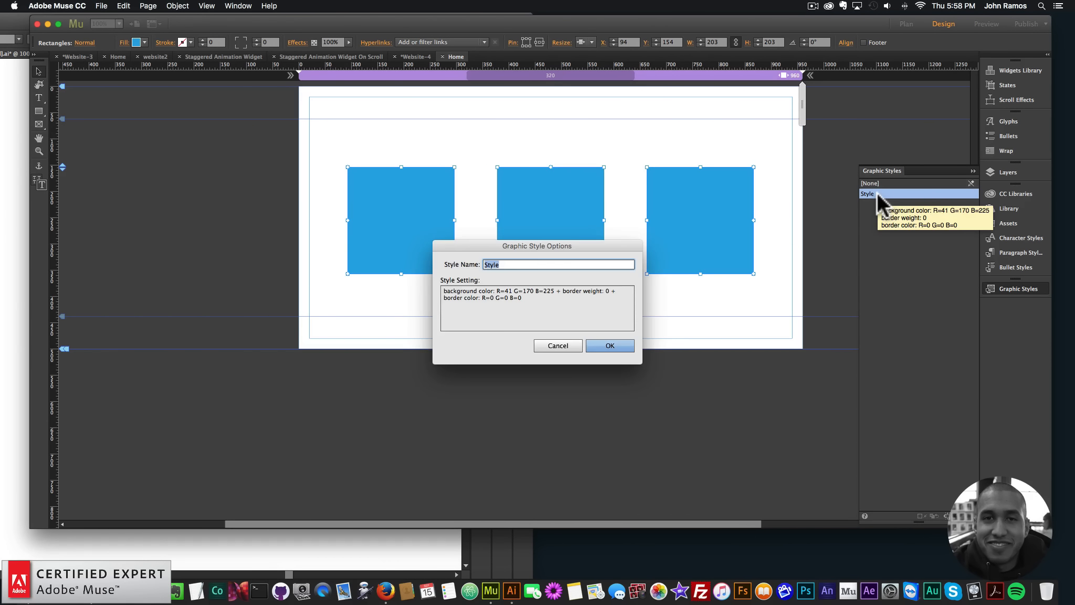
text(animate1)
key(Return)
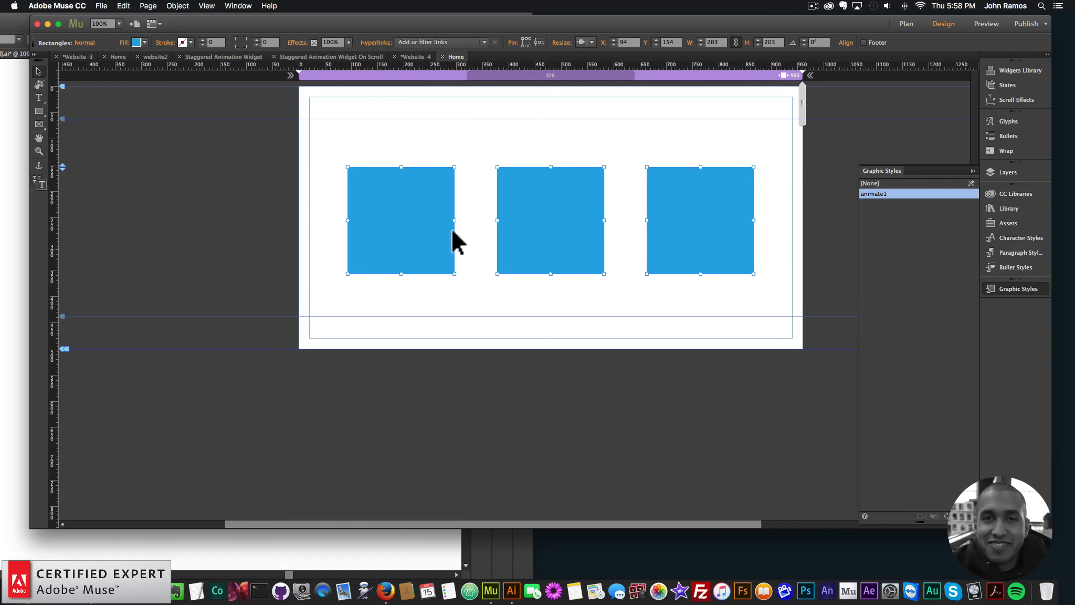
Refill the middle square with light green and the last square with lime, and deselect them
click(397, 200)
click(548, 242)
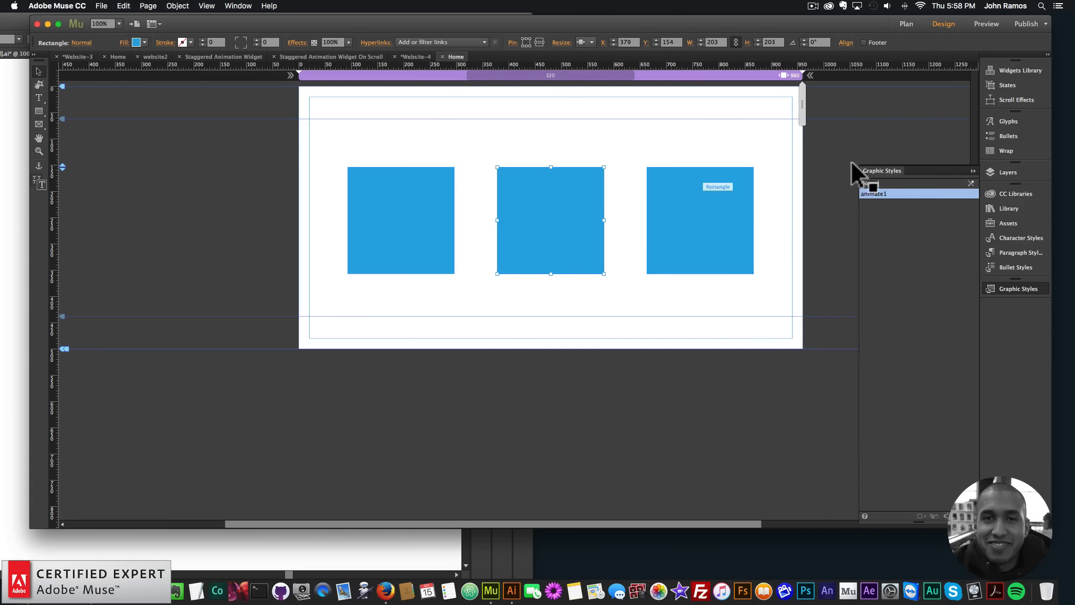
click(1006, 195)
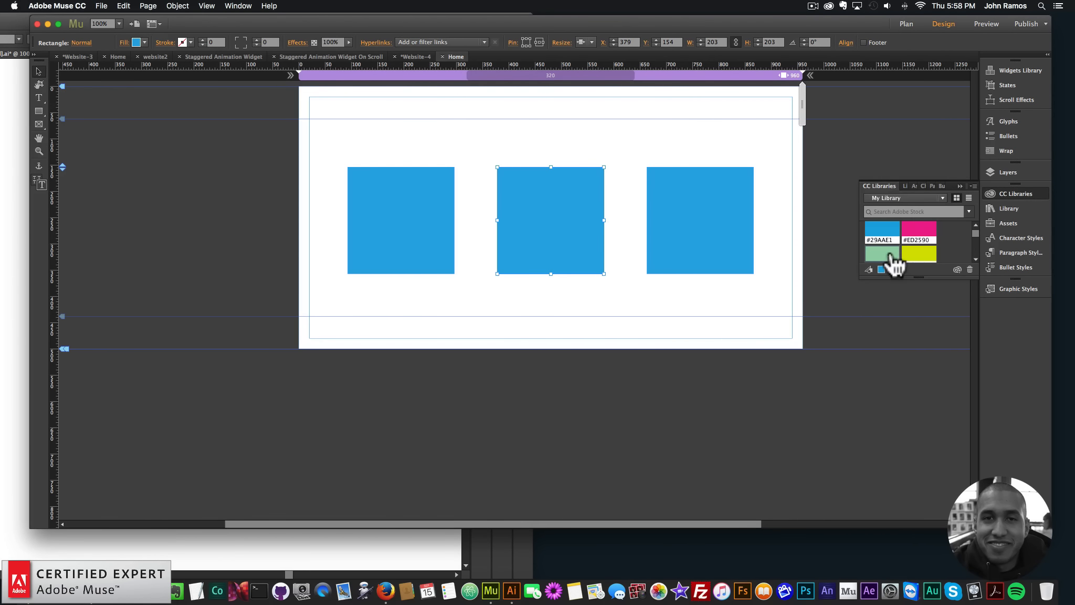
click(892, 257)
click(731, 216)
click(921, 253)
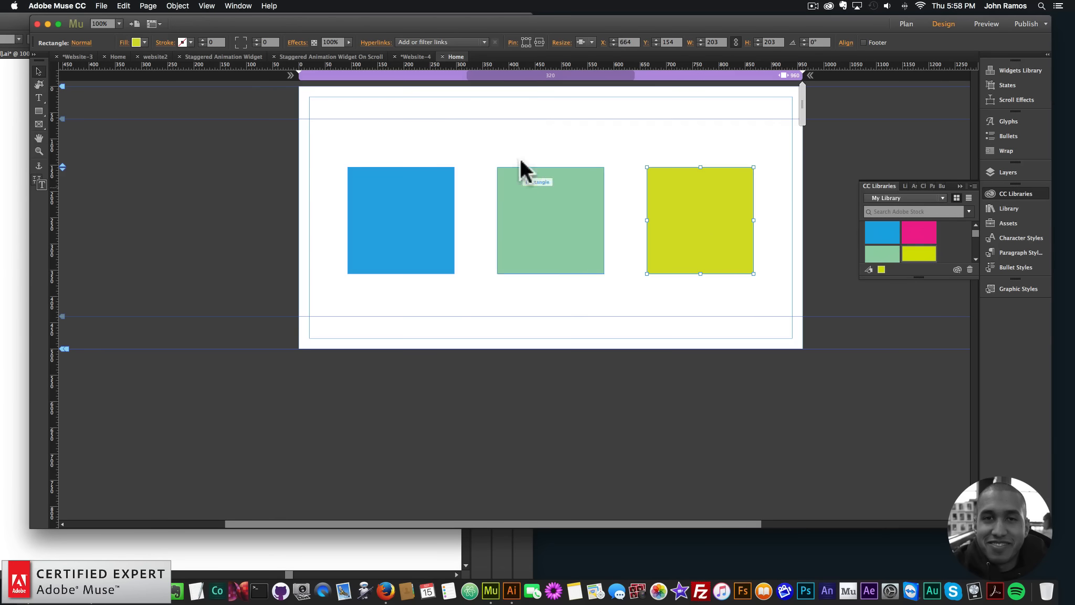
click(1022, 193)
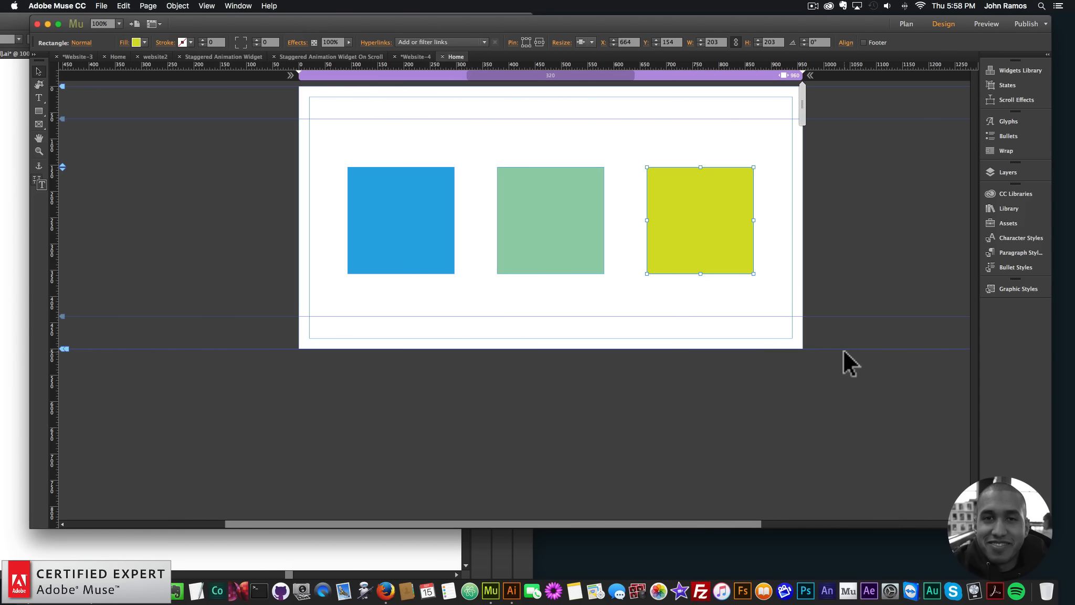
click(785, 283)
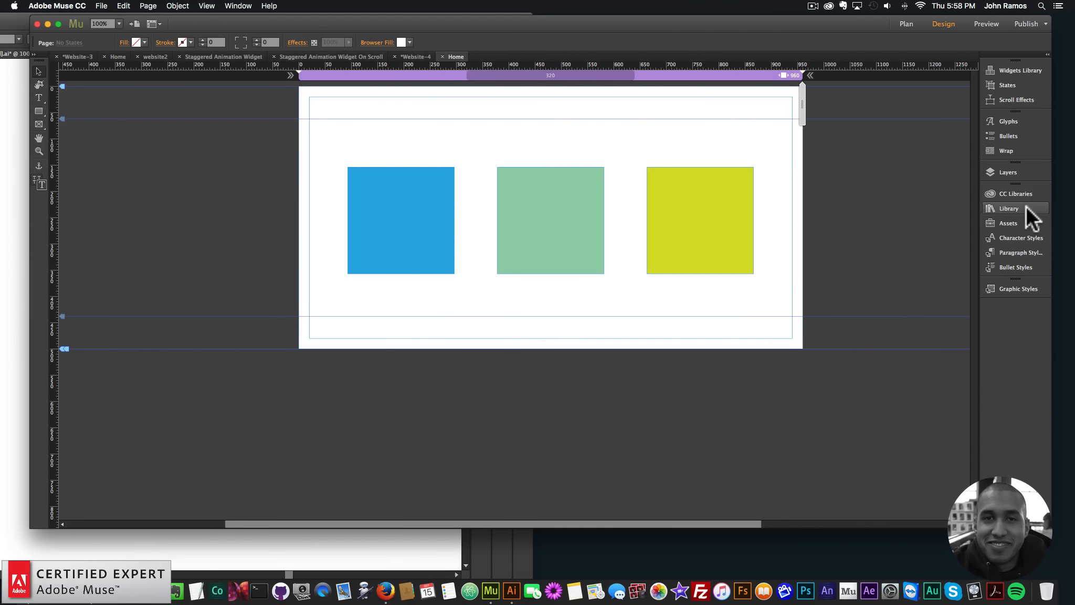
Search the widget library for stgrd
click(1014, 210)
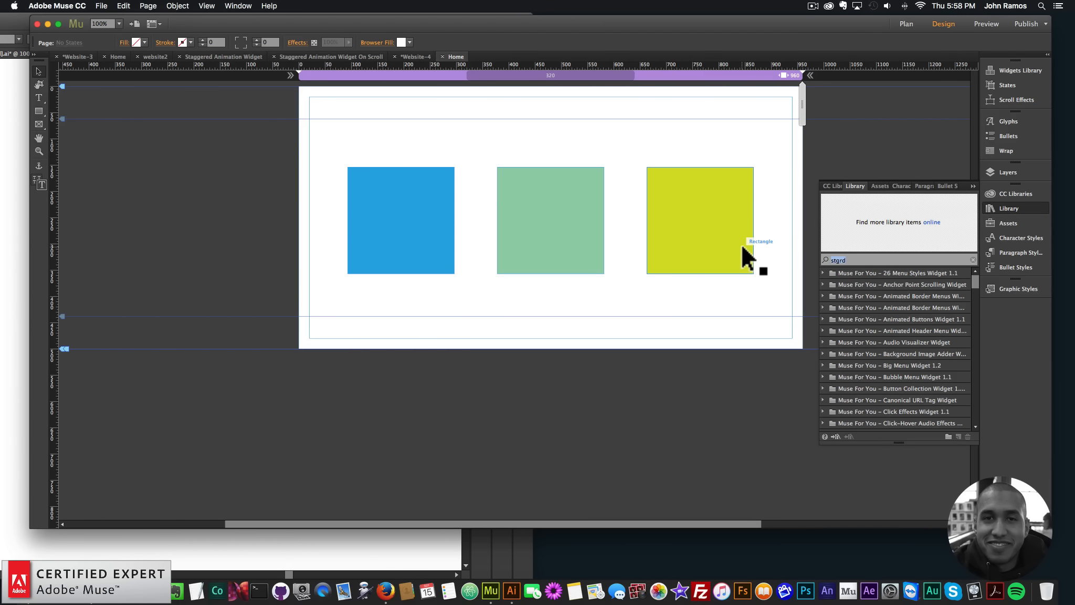
text(stg)
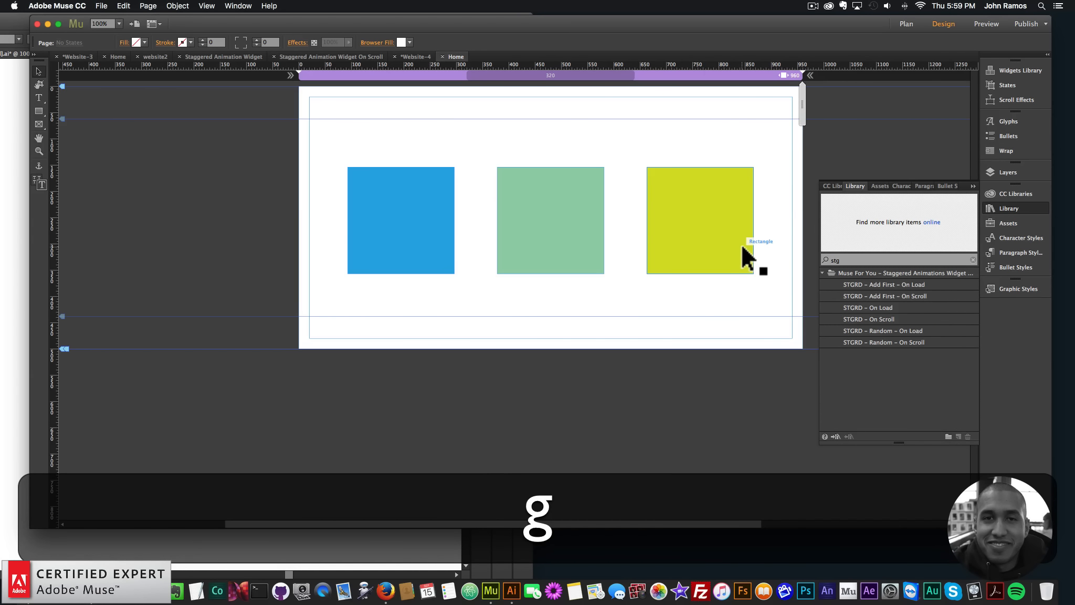
text(rd)
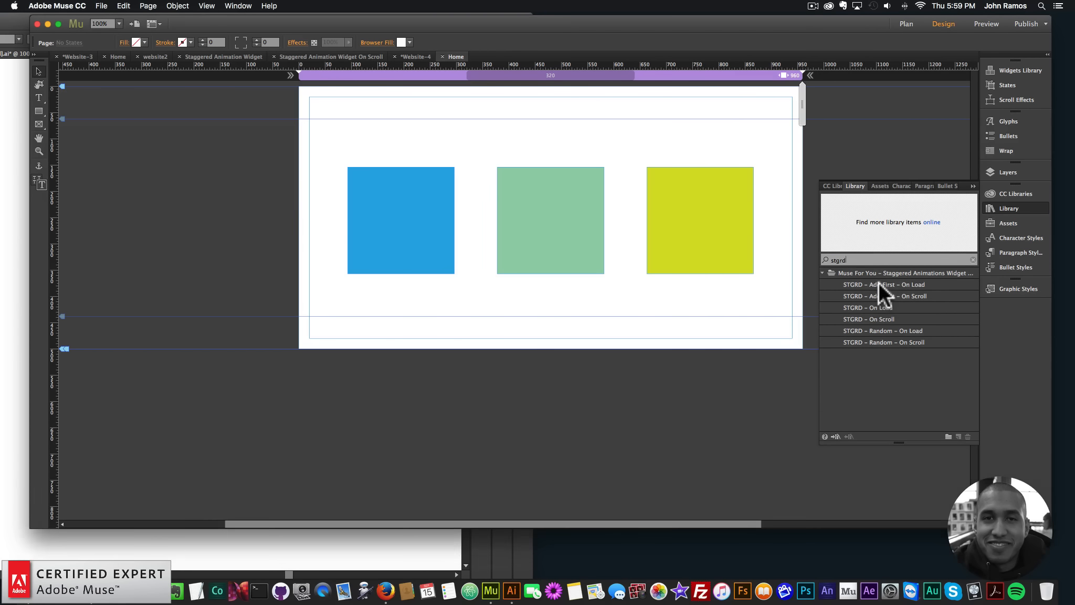
Place the STGRD – Add First – On Load and STGRD – On Load widgets just outside the page's left edge, at X -50
drag(879, 283, 292, 99)
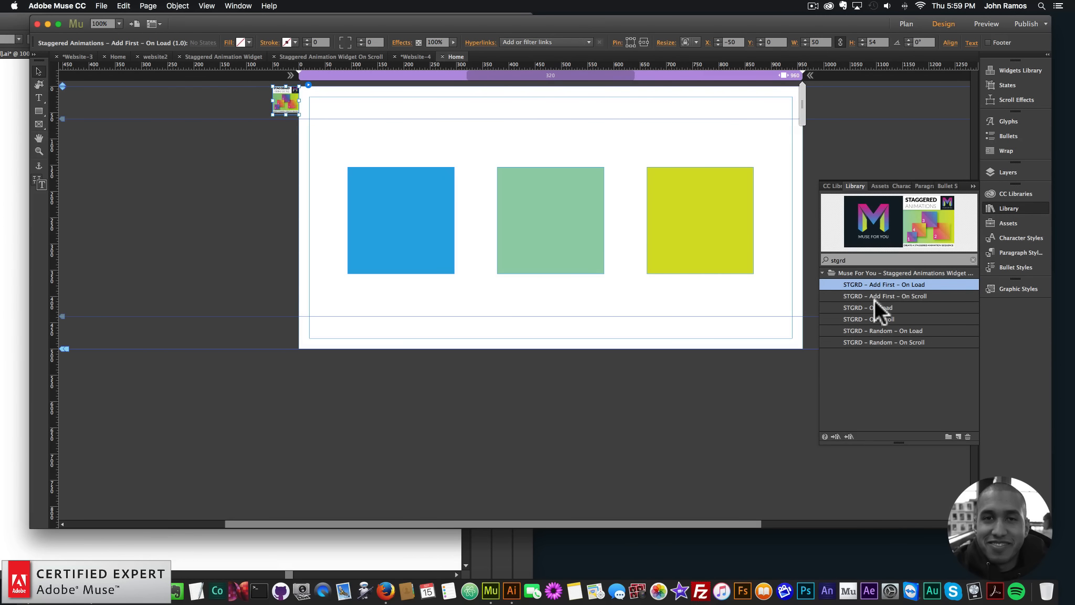
drag(880, 308, 293, 147)
click(289, 138)
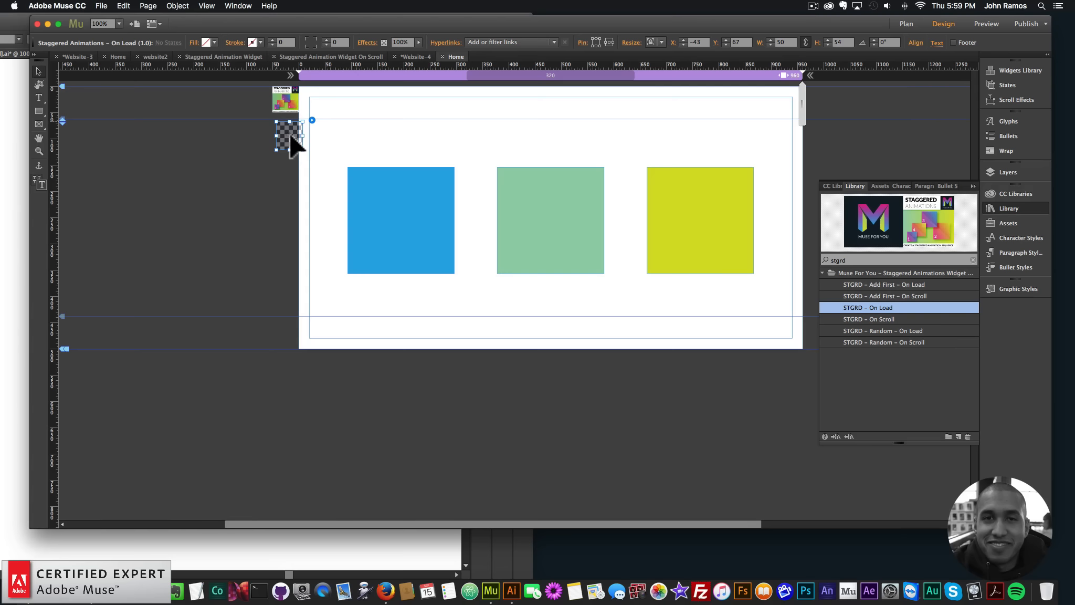
Configure the On Load widget to scale from 0 with easeOutElastic easing, and close its options
click(310, 117)
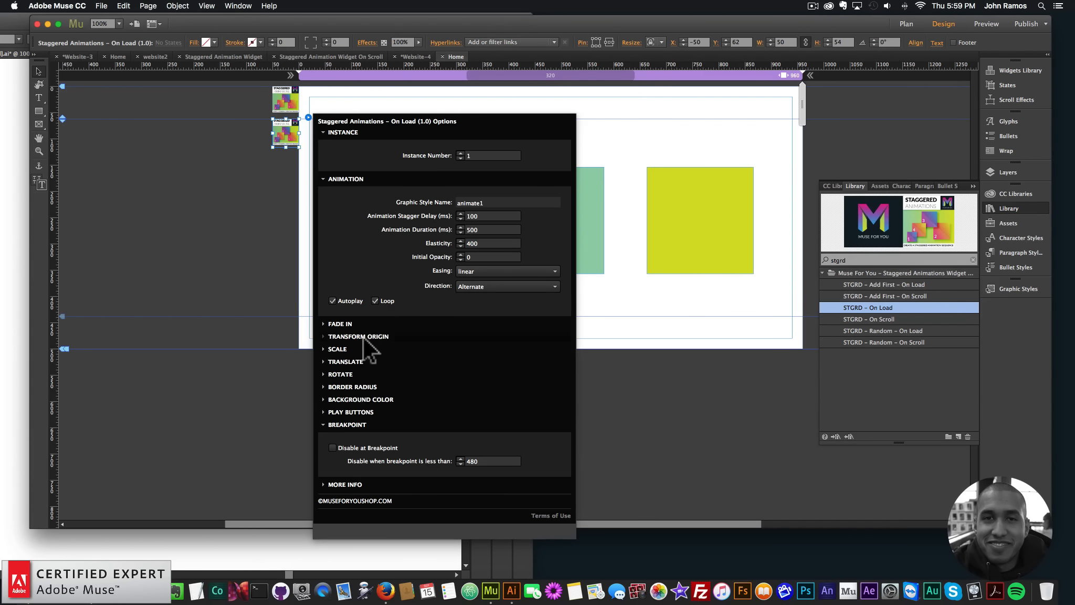
click(337, 348)
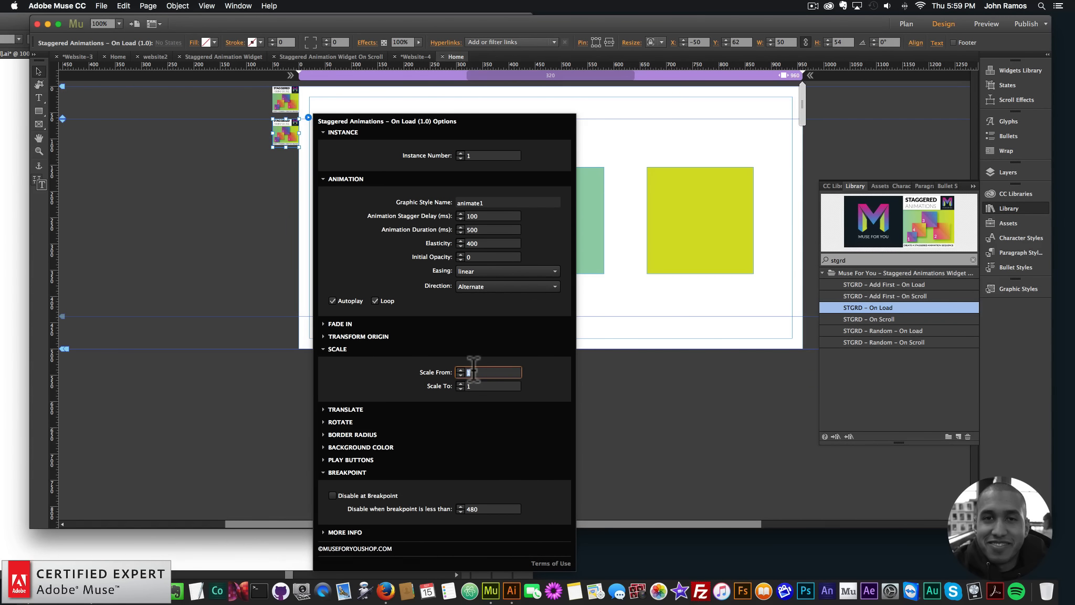
text(0)
key(Return)
click(480, 270)
scroll(496, 452, down, 3)
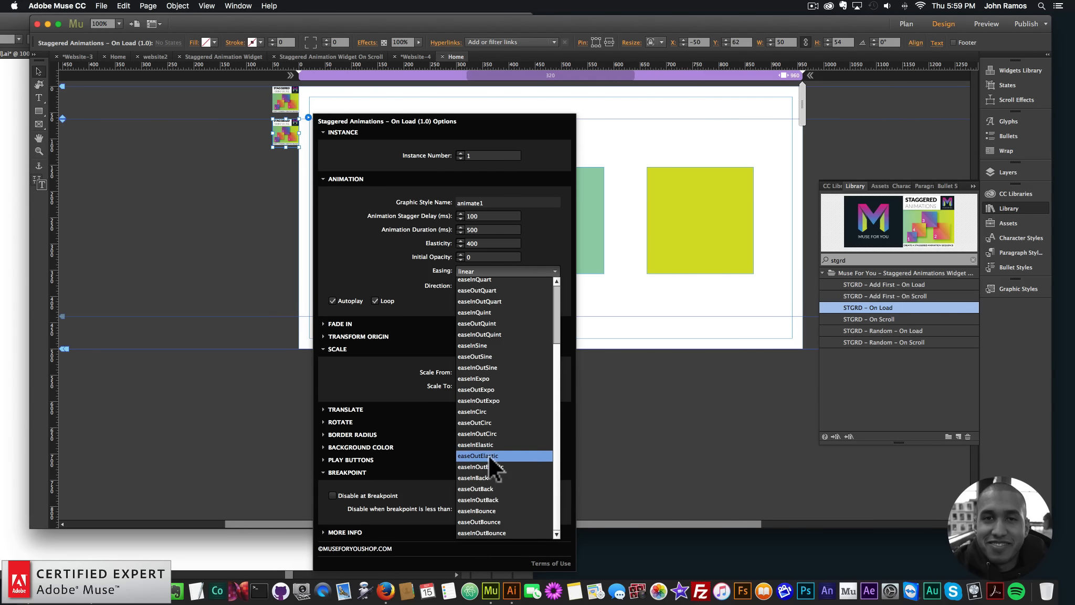
click(488, 455)
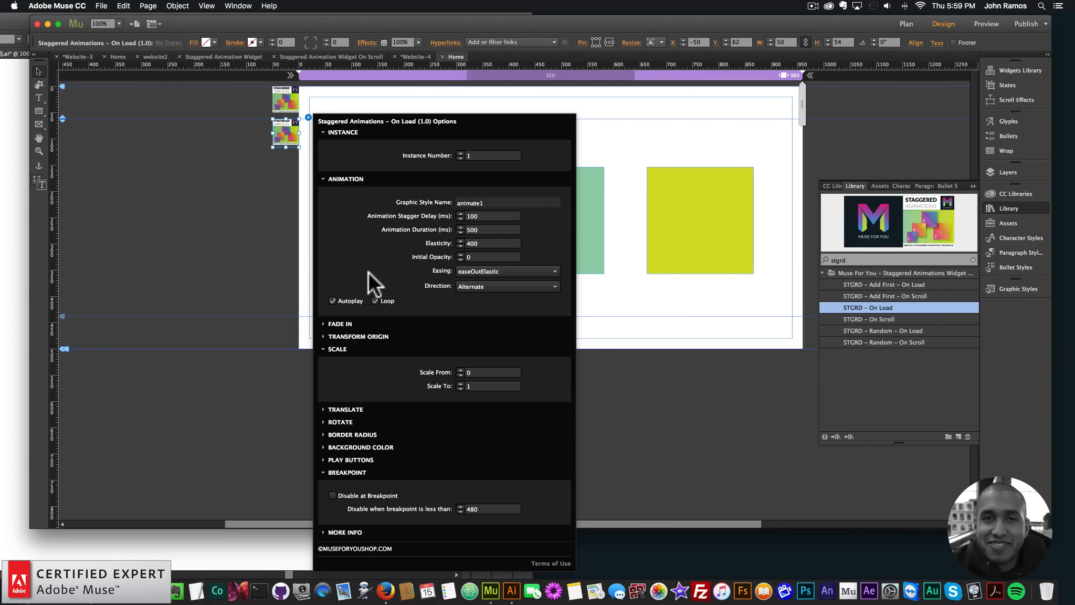
click(193, 228)
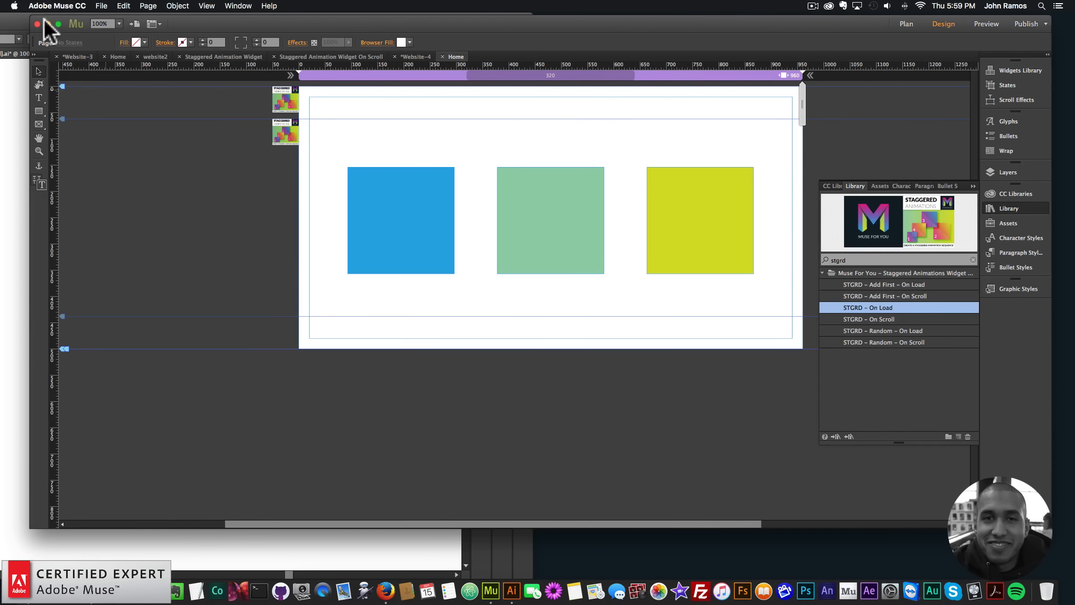
Preview the page in the browser to watch the squares' animation, and return to Muse
click(100, 6)
click(138, 171)
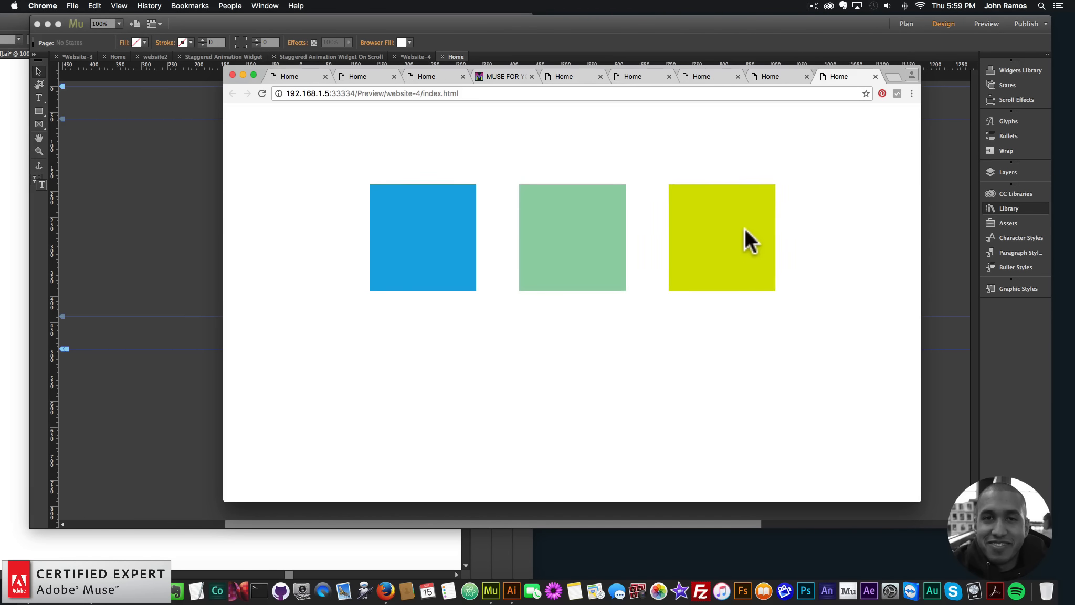
click(102, 153)
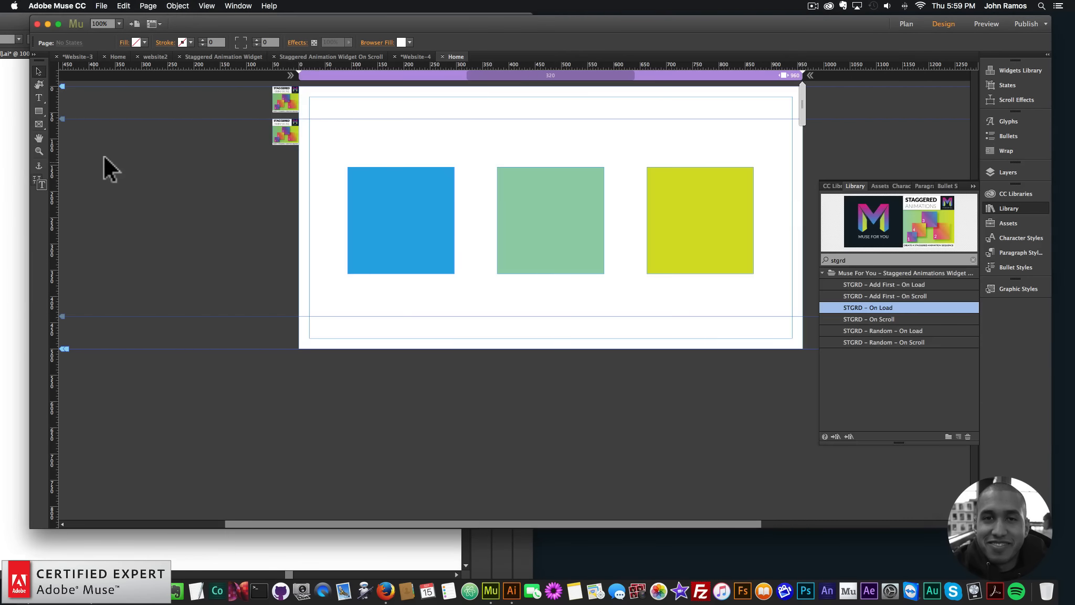
Set the On Load widget's animation duration to 1000 ms and stagger delay to 400 ms, and preview the page in the browser
click(277, 131)
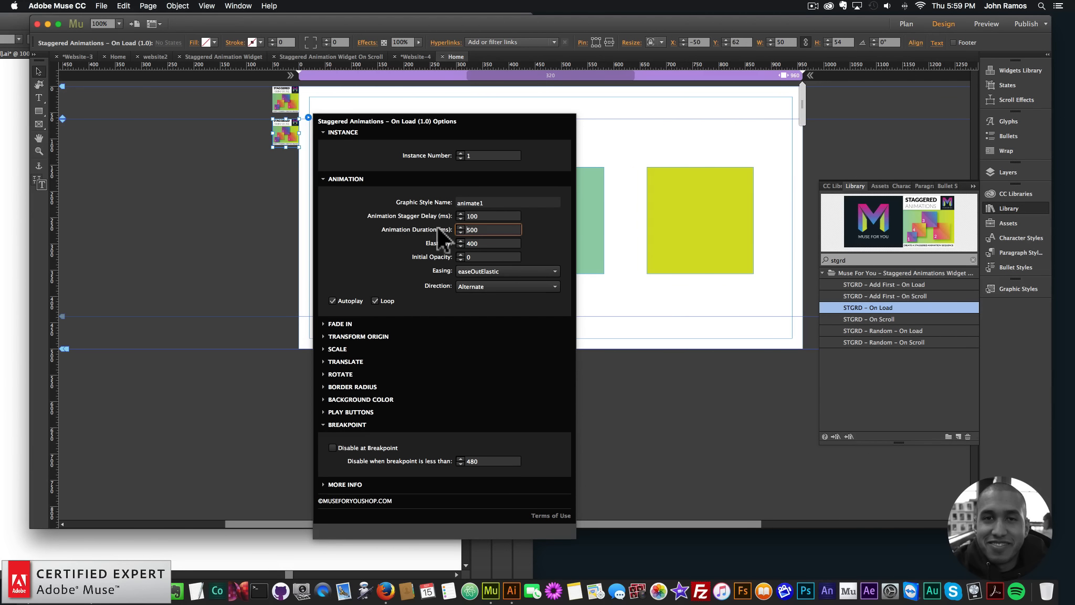
text(1000)
key(Return)
double_click(484, 215)
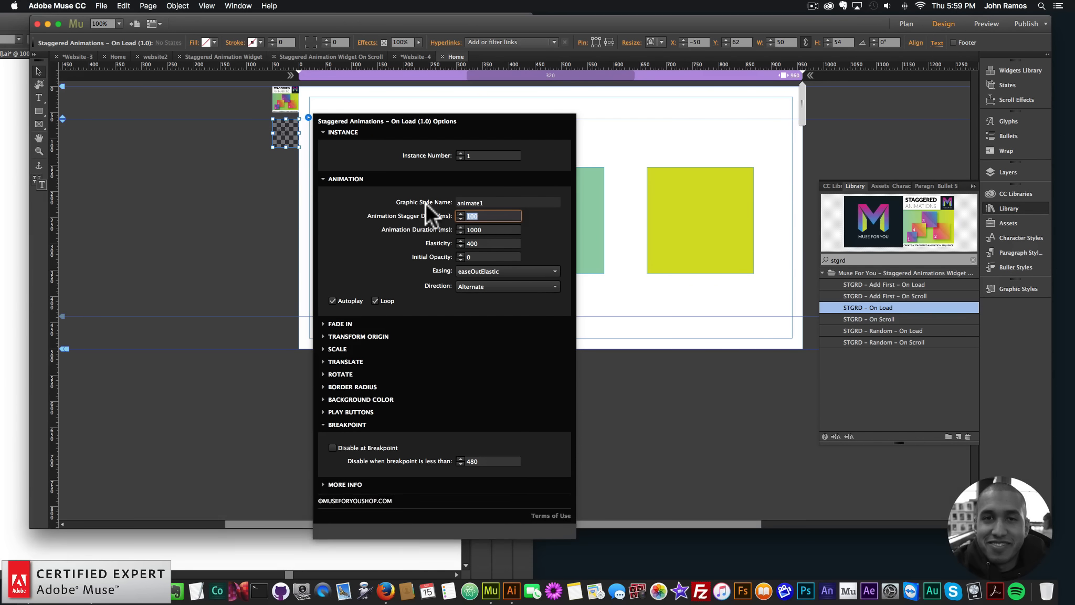
text(400)
key(Return)
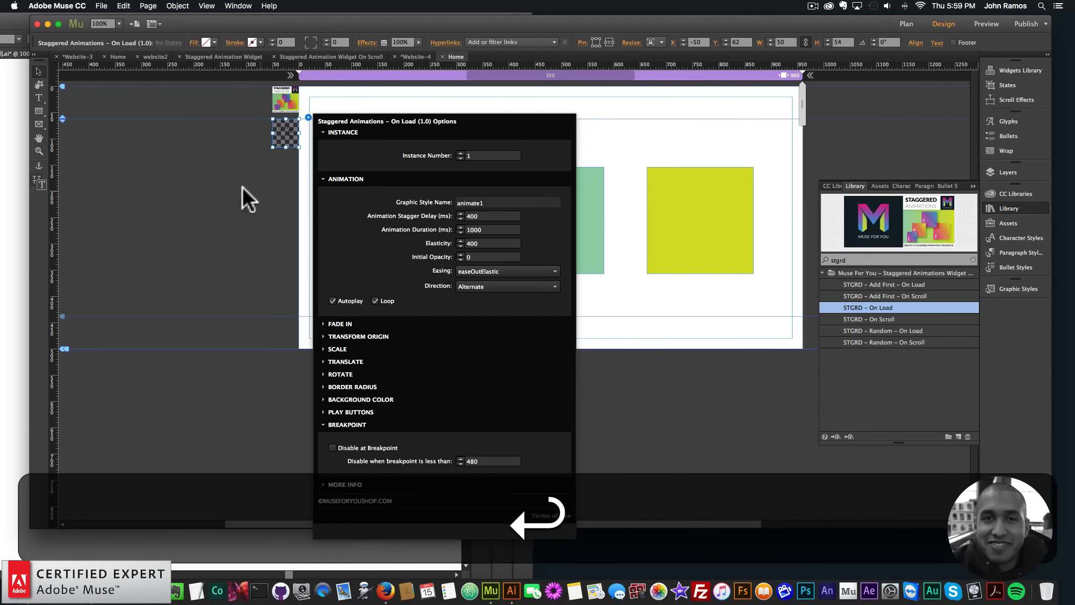
key(shift+super+e)
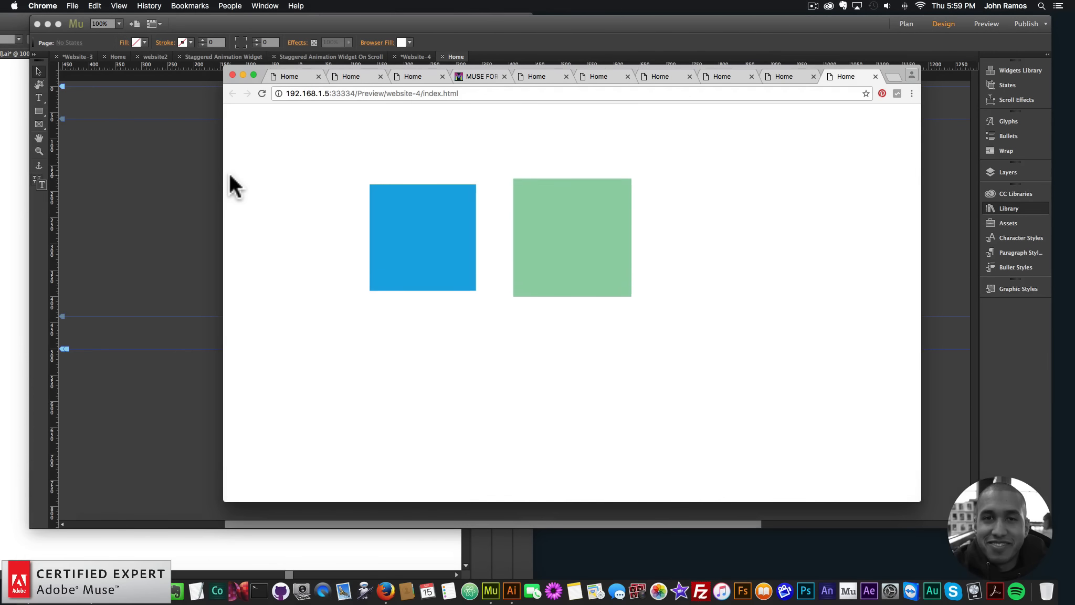
click(183, 181)
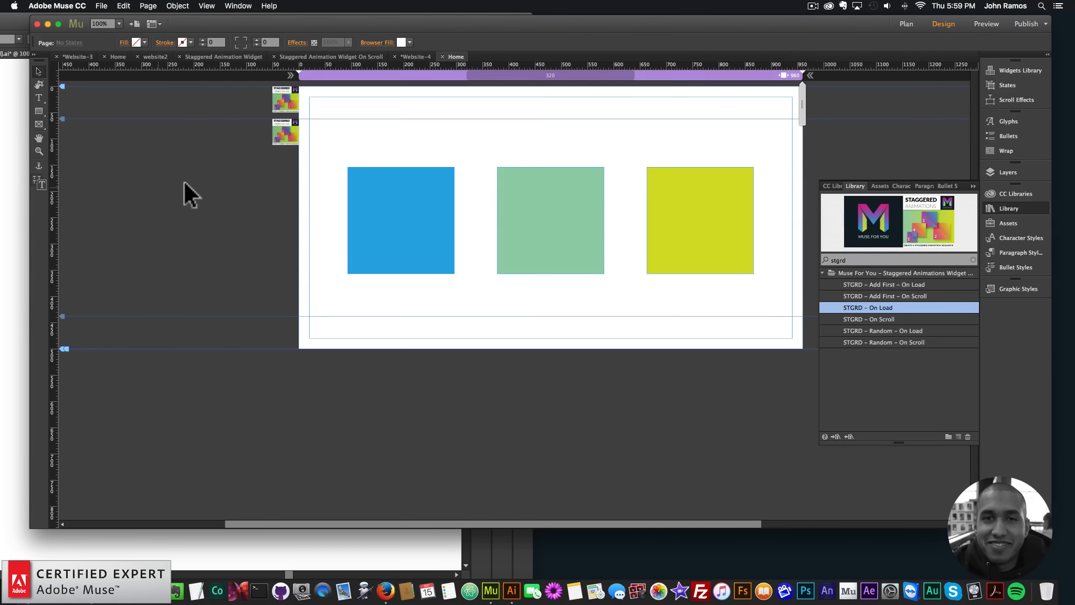
Reorder the rectangles in Layer 1 so that lime is at the bottom, light green above it and blue on top
click(1017, 170)
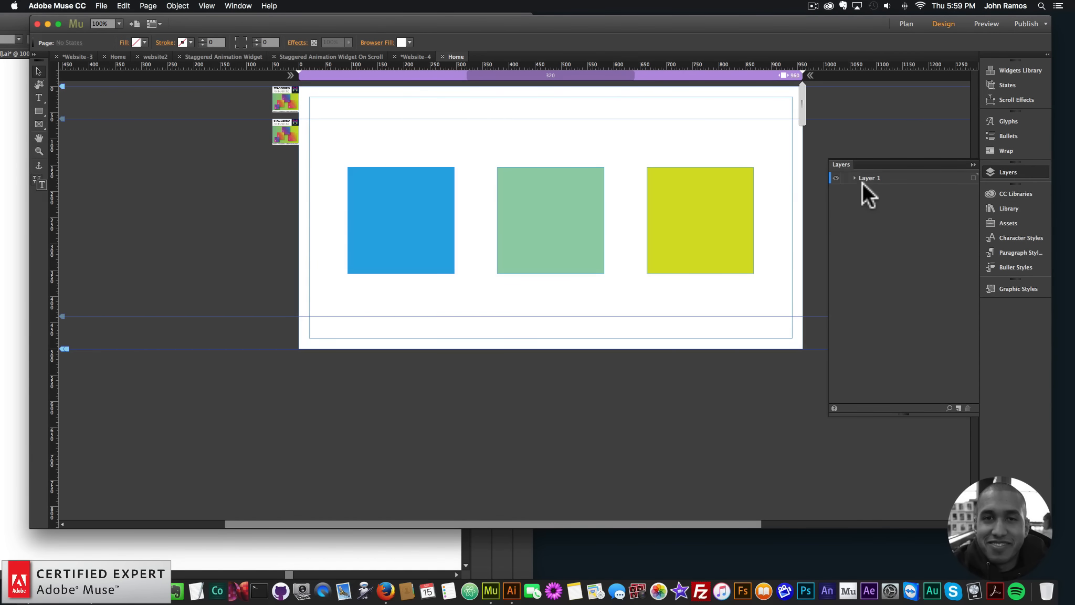
click(974, 234)
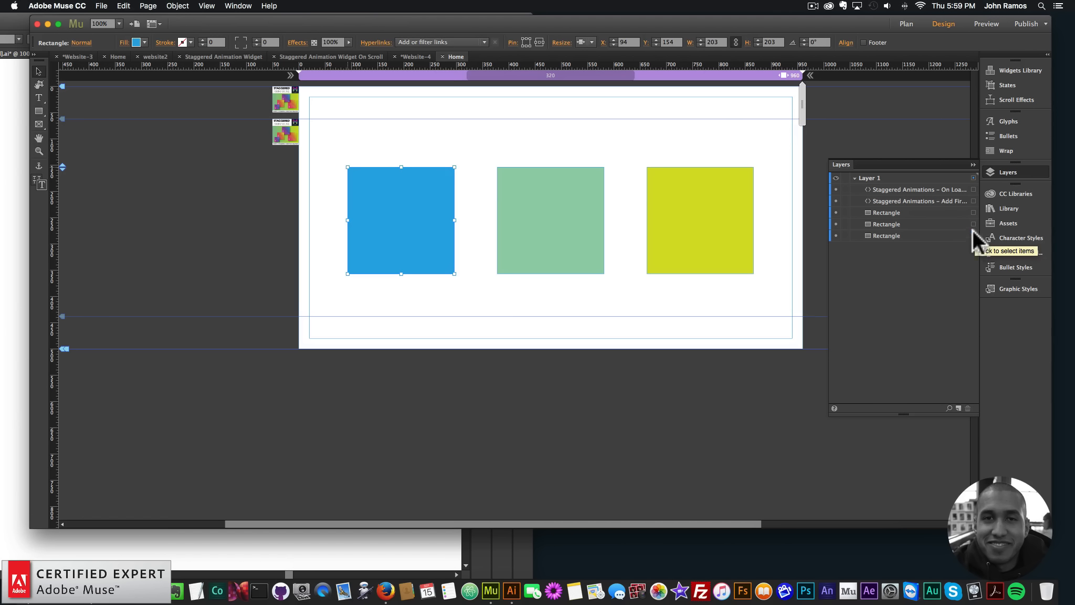
click(973, 223)
click(973, 212)
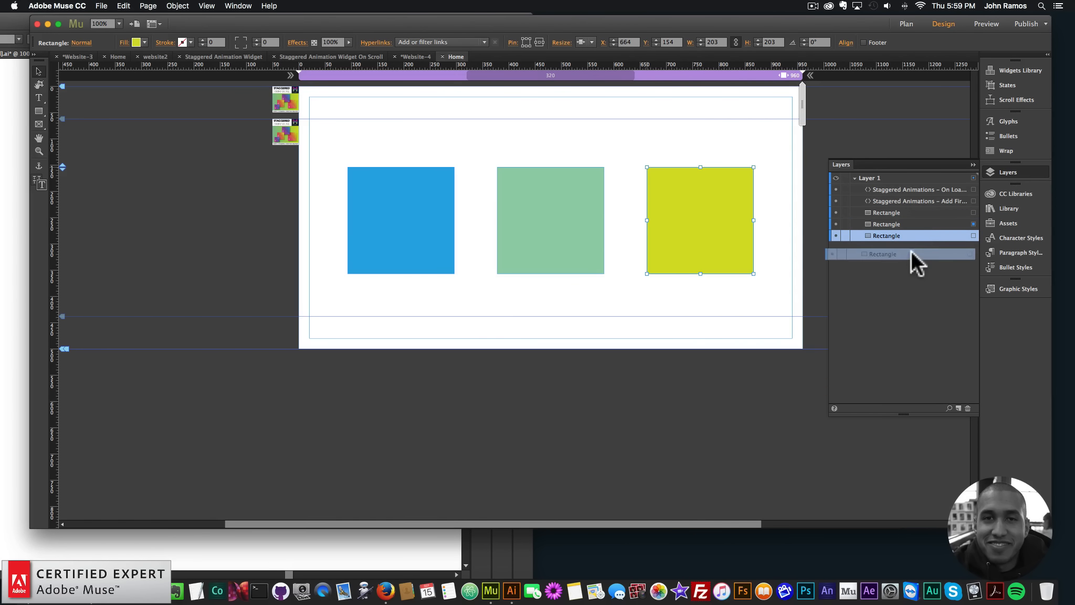
drag(914, 221, 910, 240)
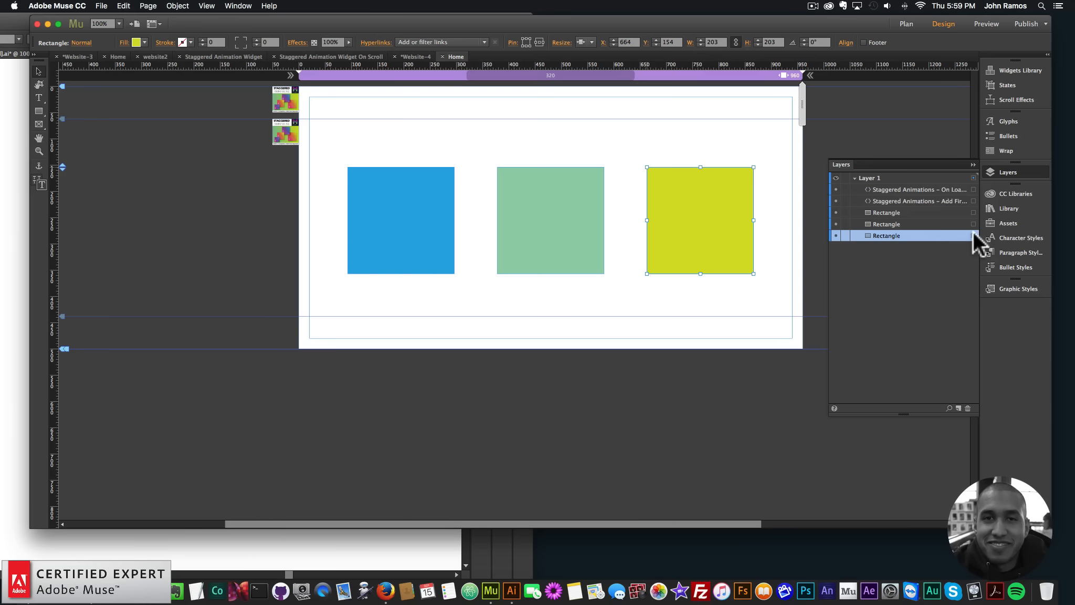
Select the layer rectangles one by one from the bottom up to check which square each represents, and deselect them
click(973, 221)
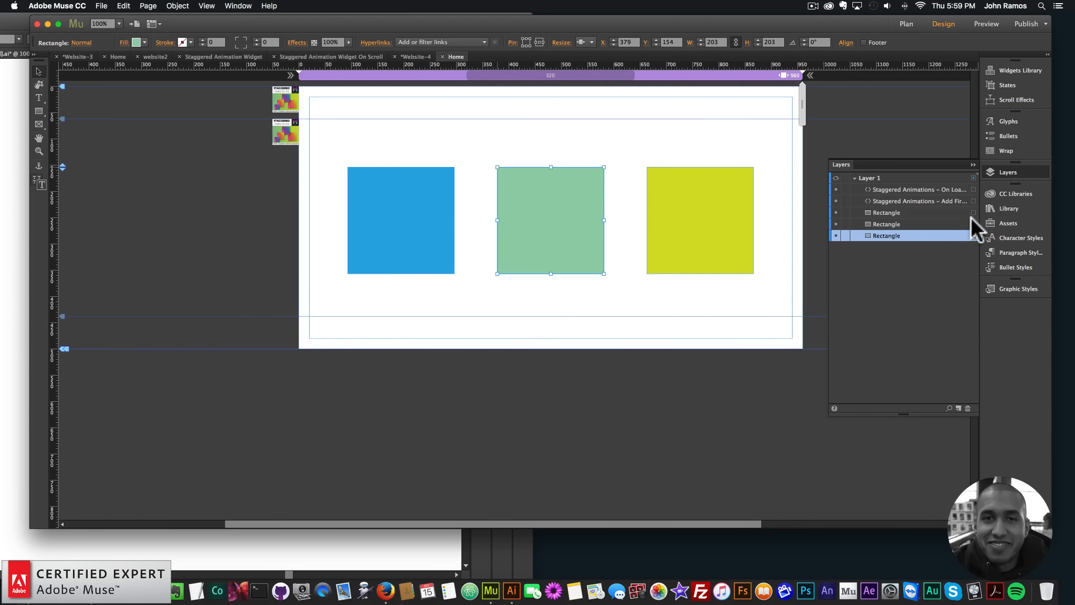
click(446, 126)
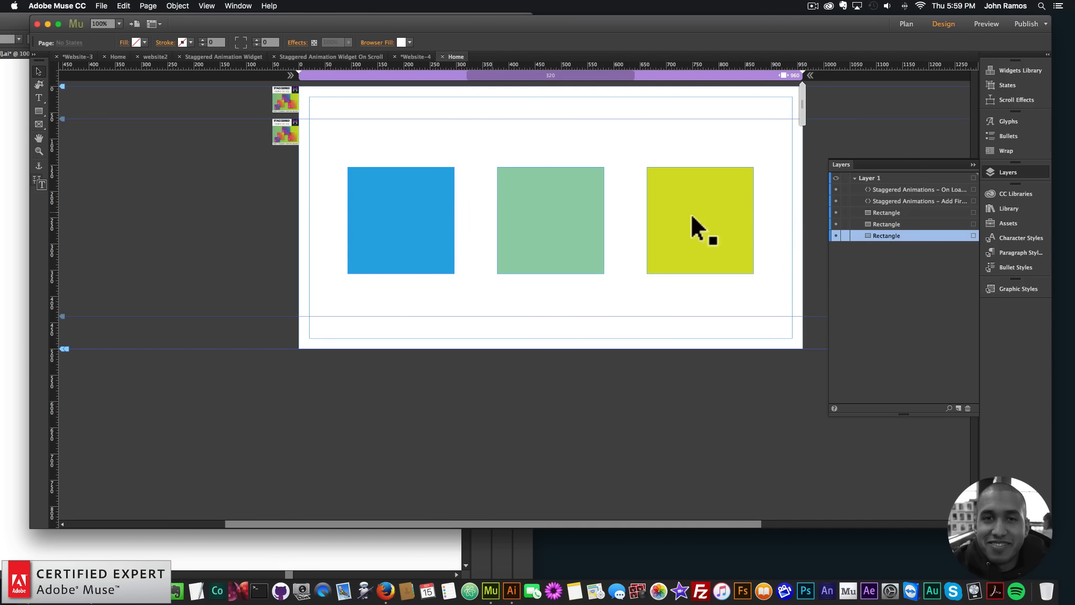
click(973, 235)
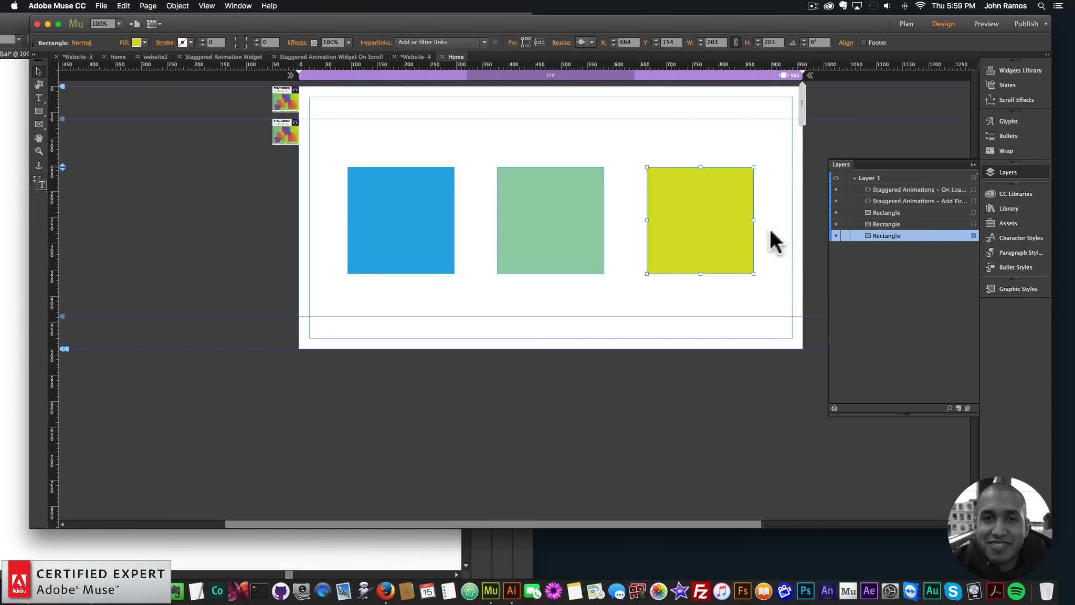
click(973, 224)
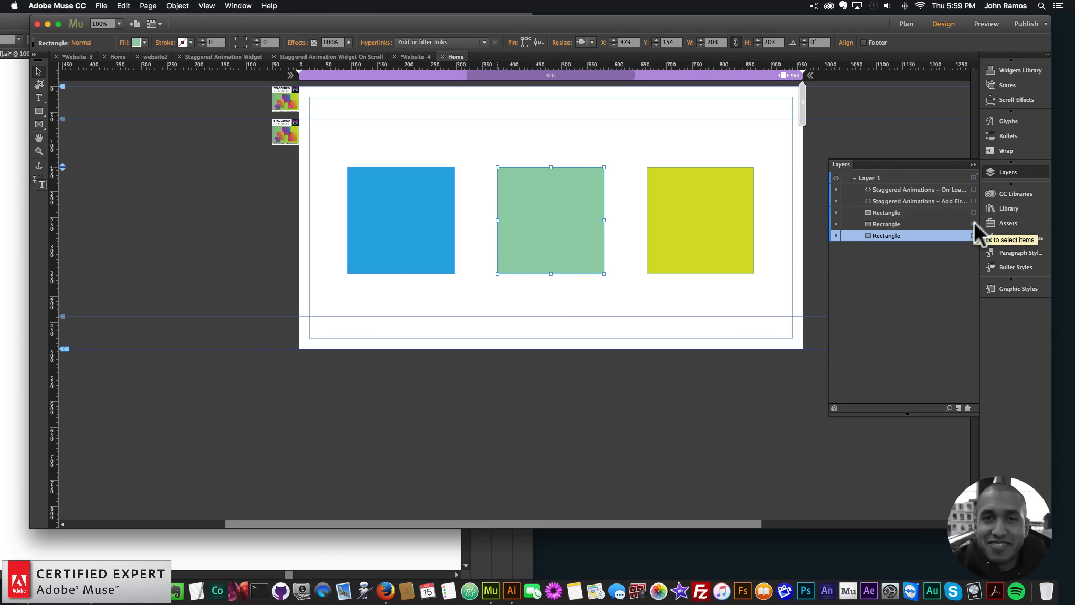
click(973, 212)
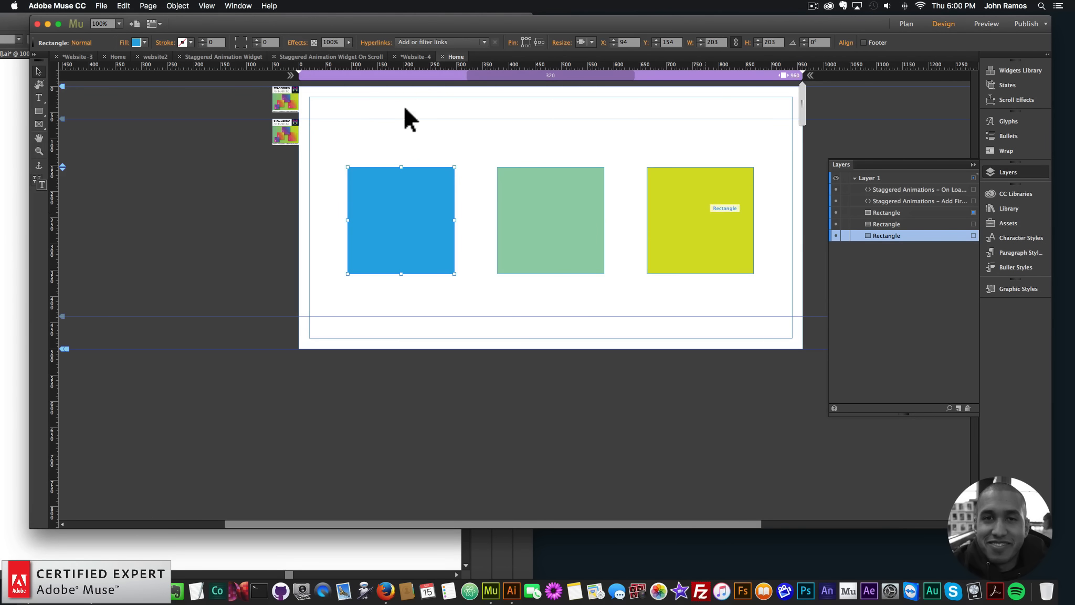
click(240, 109)
Preview the page in the browser to check the animation order with the rearranged layers, and return to Muse
click(101, 5)
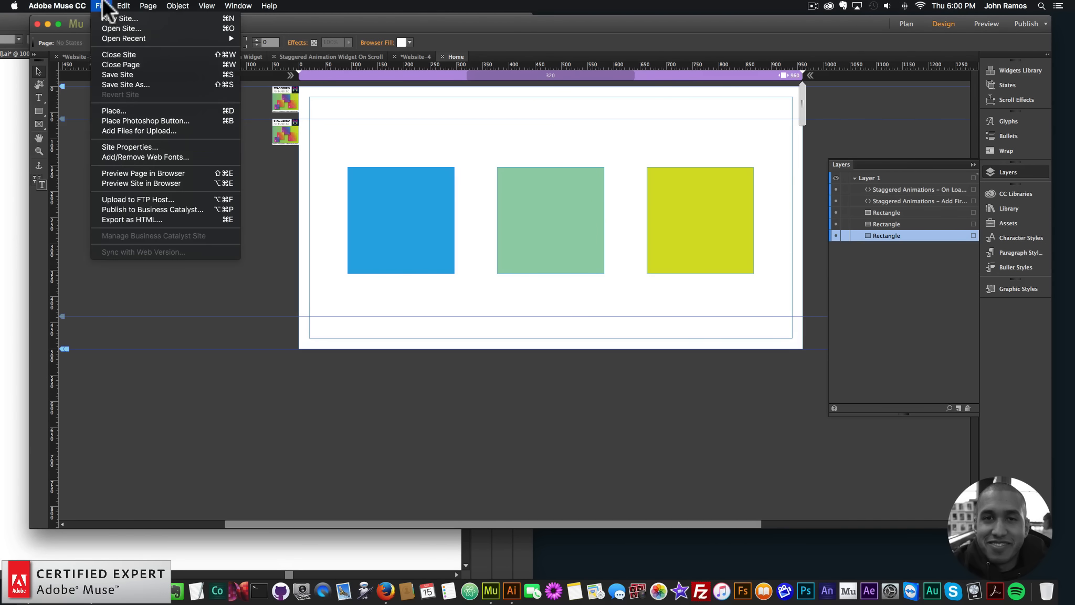
click(128, 173)
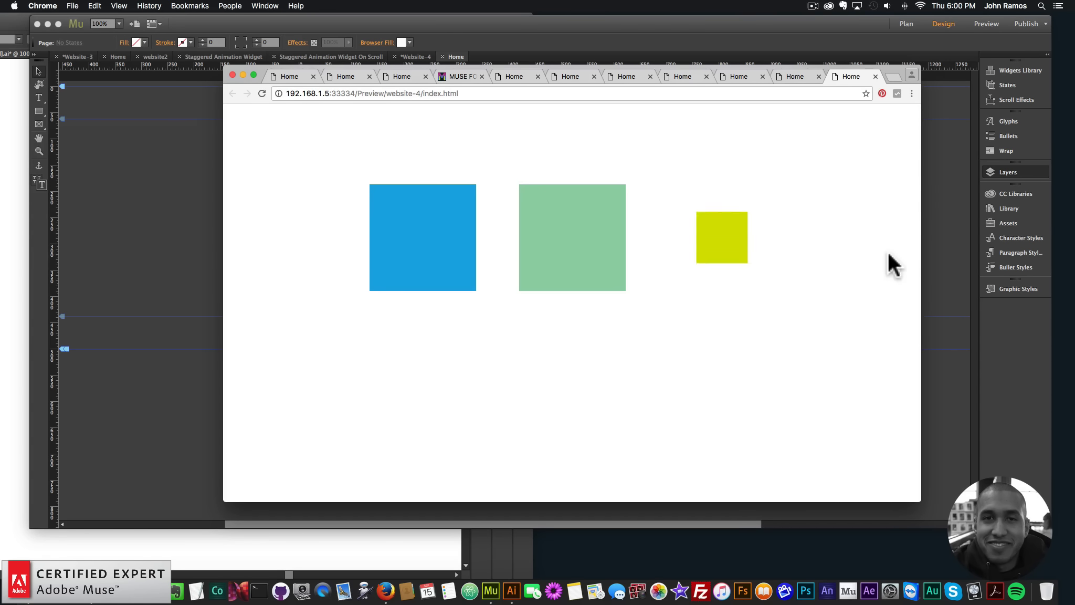
click(148, 207)
Move the blue, light green and lime squares into a row at Y 134, at X 20, 260 and 480
drag(409, 209, 376, 200)
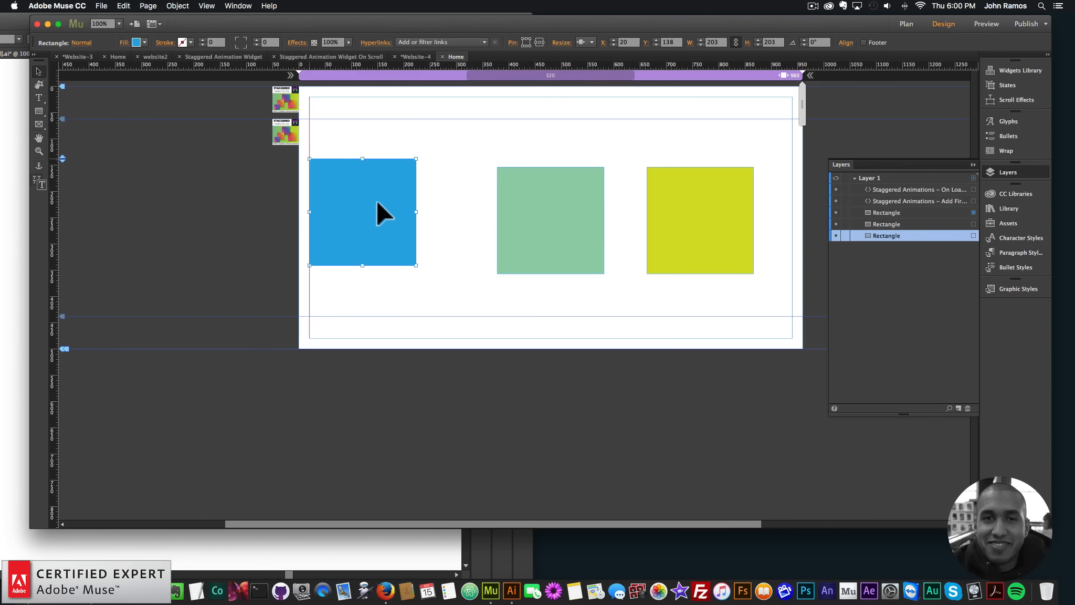
click(538, 218)
drag(539, 221, 477, 210)
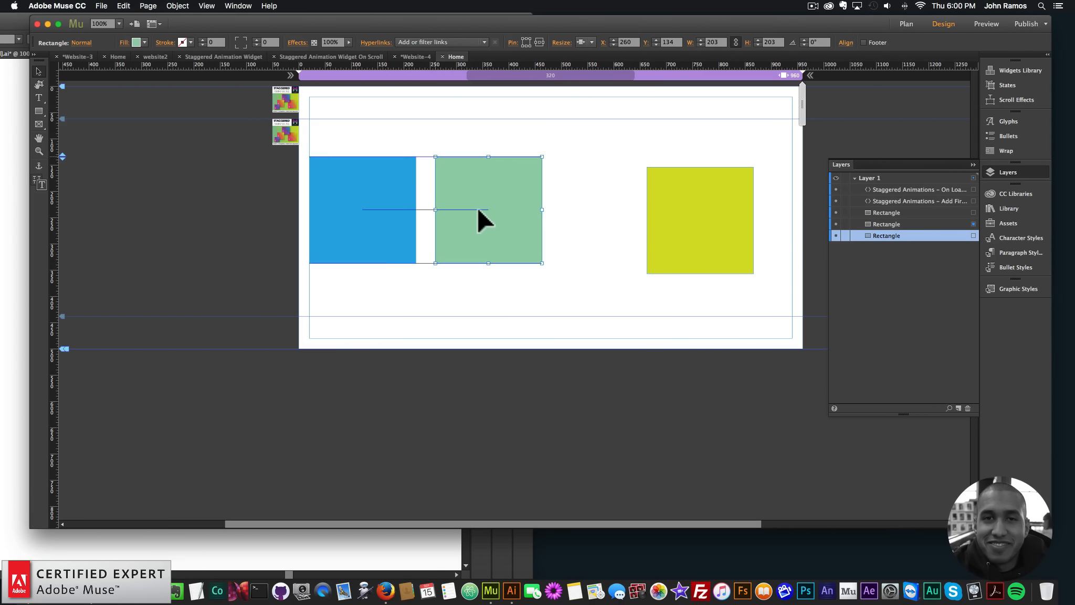
drag(683, 215, 587, 202)
key(super+v)
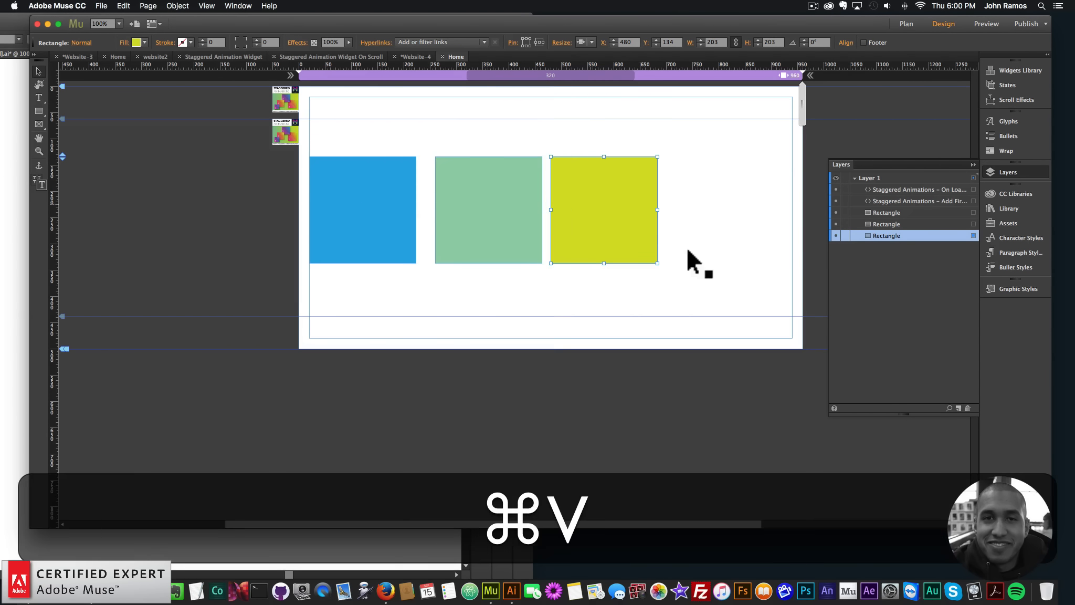
key(super+z)
Duplicate the row of three squares directly below at X 20, Y 378, and preview the page in the browser
drag(698, 301, 346, 196)
key(super+c)
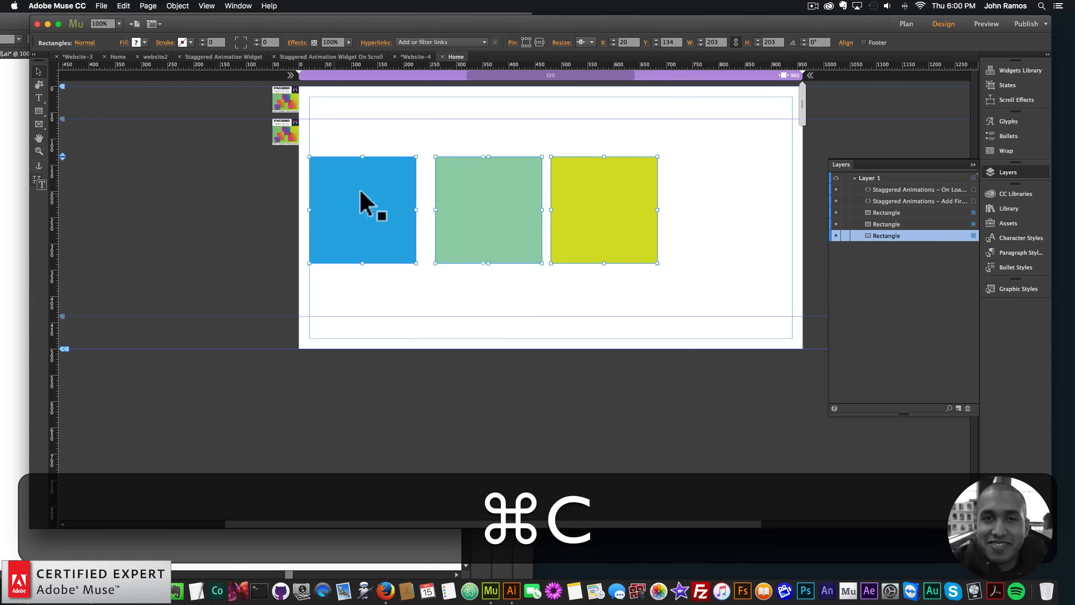
key(super+v)
drag(608, 213, 390, 315)
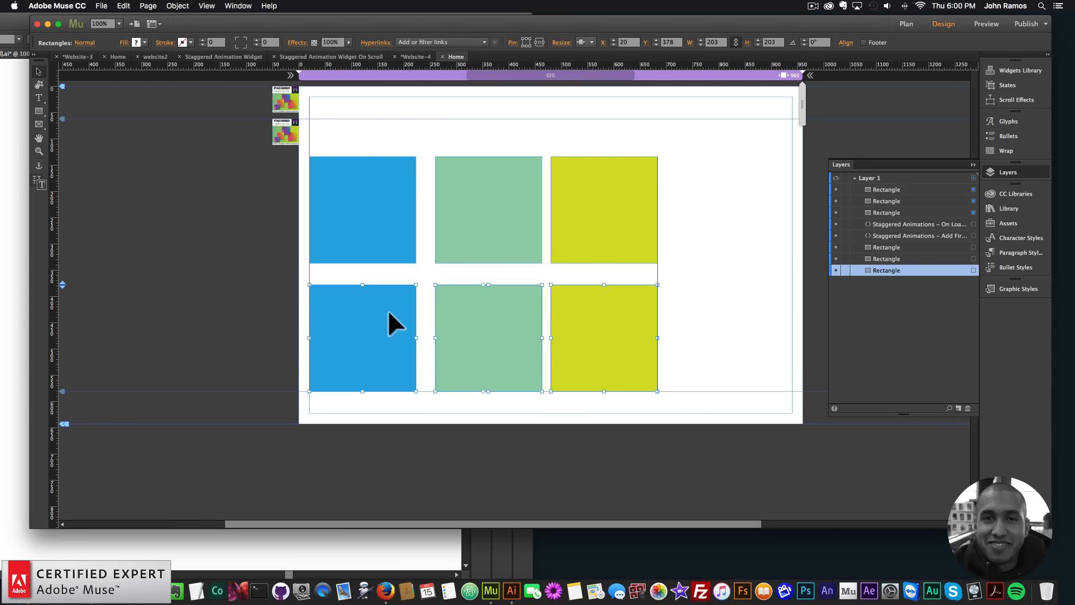
click(270, 255)
key(super+shift+e)
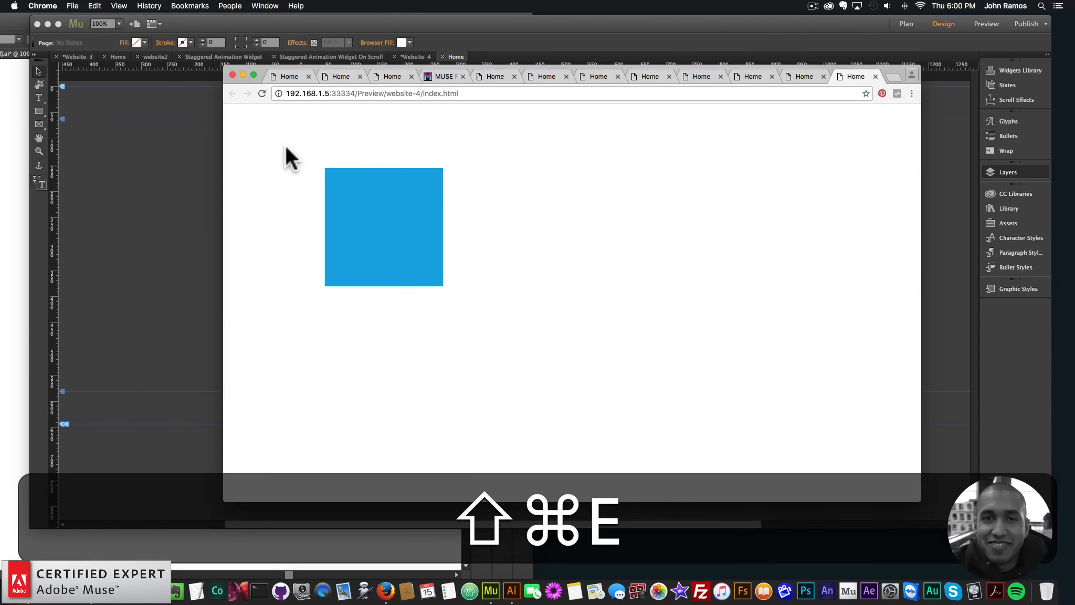
click(181, 207)
Shift all six squares together so both rows start at X 149, and preview the page in the browser
drag(698, 349, 443, 193)
click(442, 127)
key(super+shift+e)
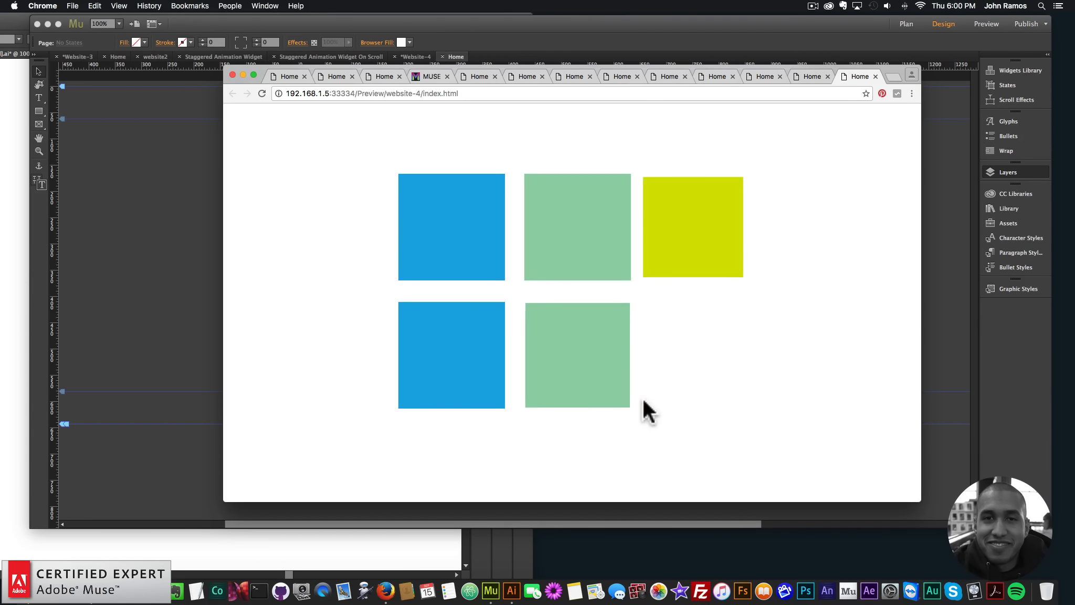
click(120, 217)
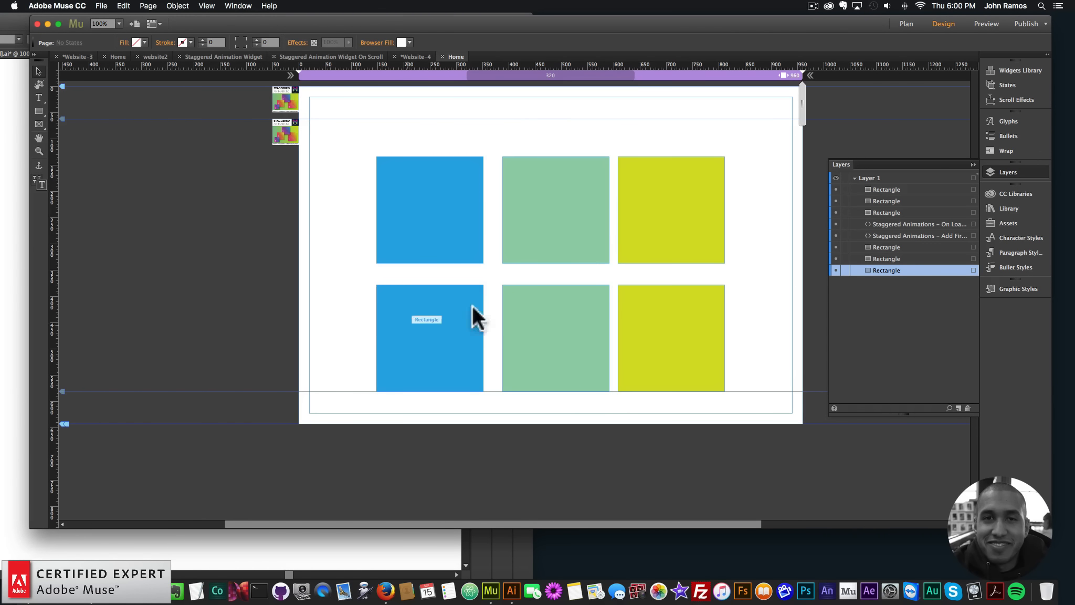
Center the two light green squares between the blue and lime squares at X 379
drag(552, 213, 547, 215)
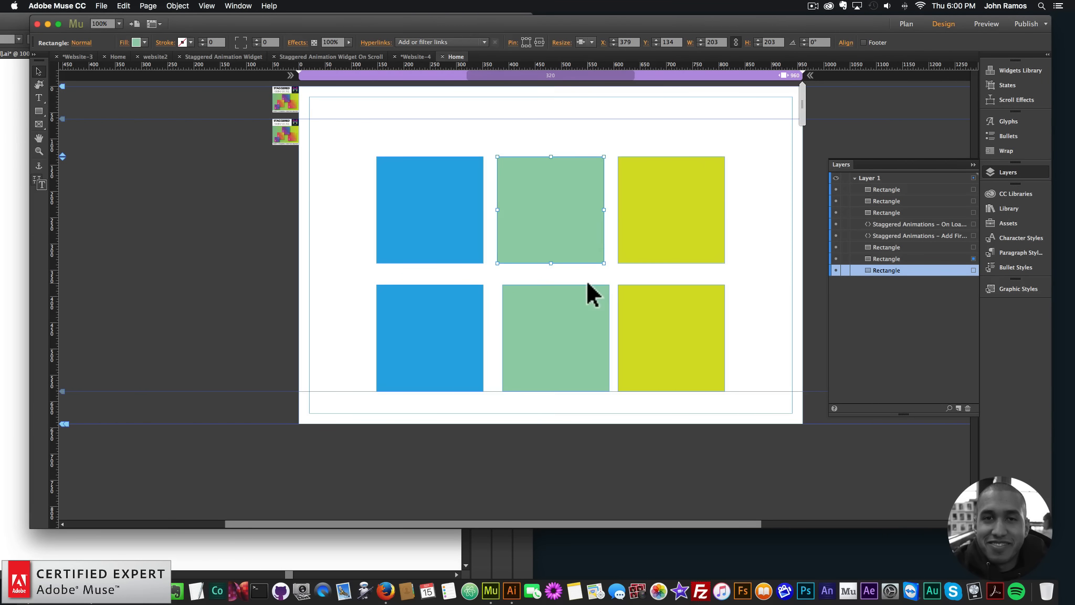
drag(577, 326, 567, 329)
Group the upper row of three squares and the lower row of three squares separately, and preview the page in the browser
drag(351, 132, 763, 254)
right_click(432, 178)
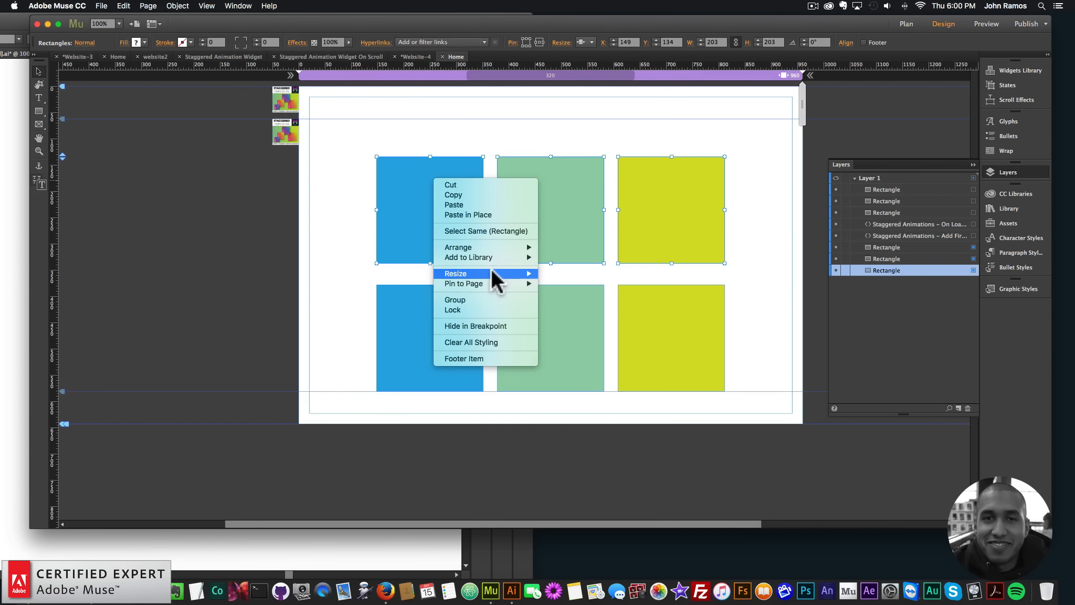
click(468, 297)
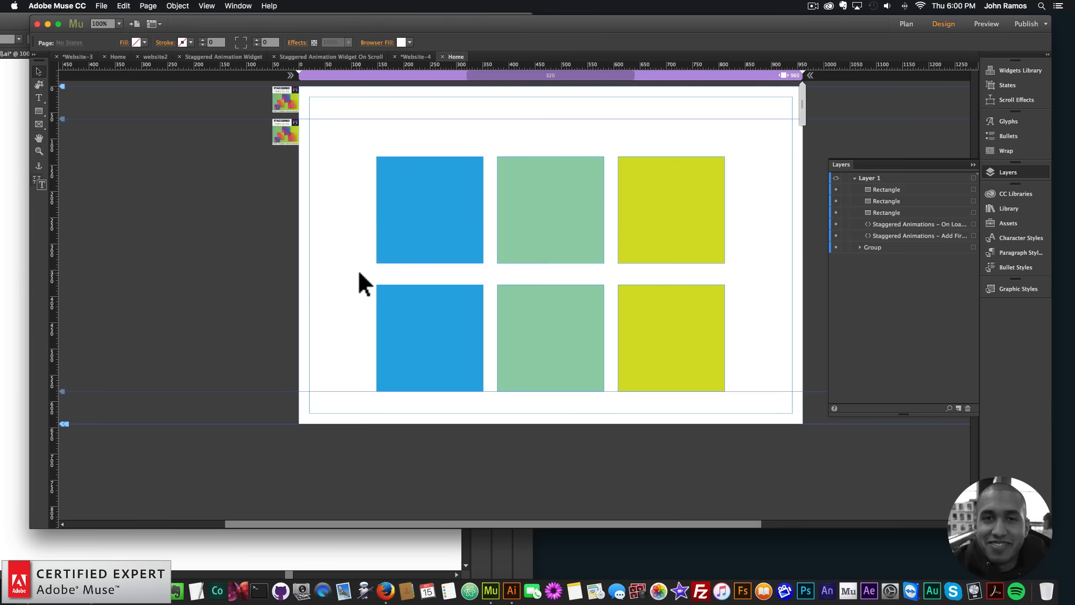
drag(359, 273, 792, 391)
right_click(677, 311)
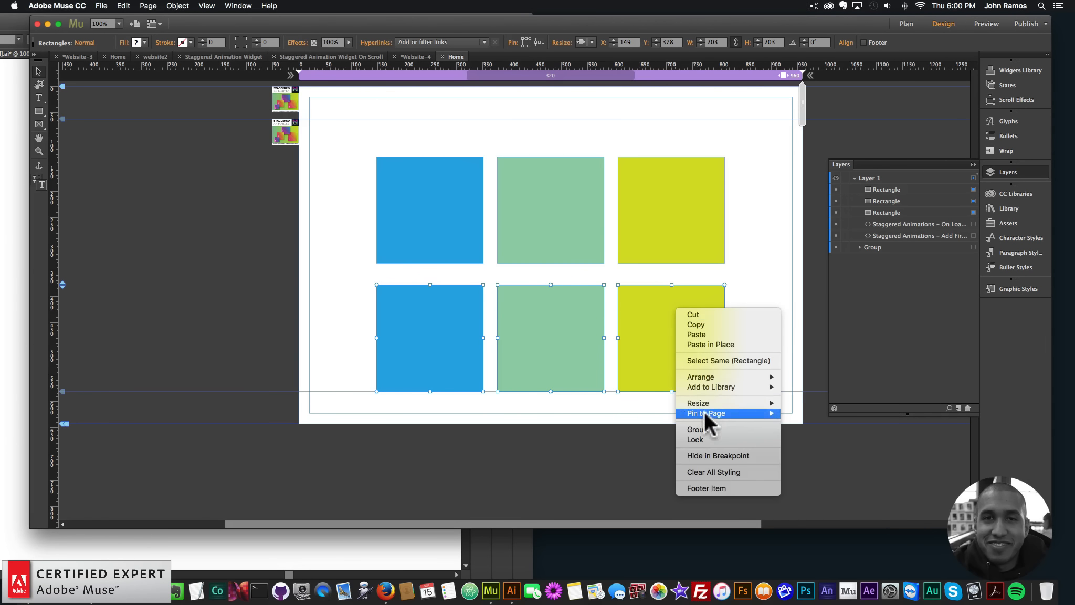
click(702, 429)
click(101, 5)
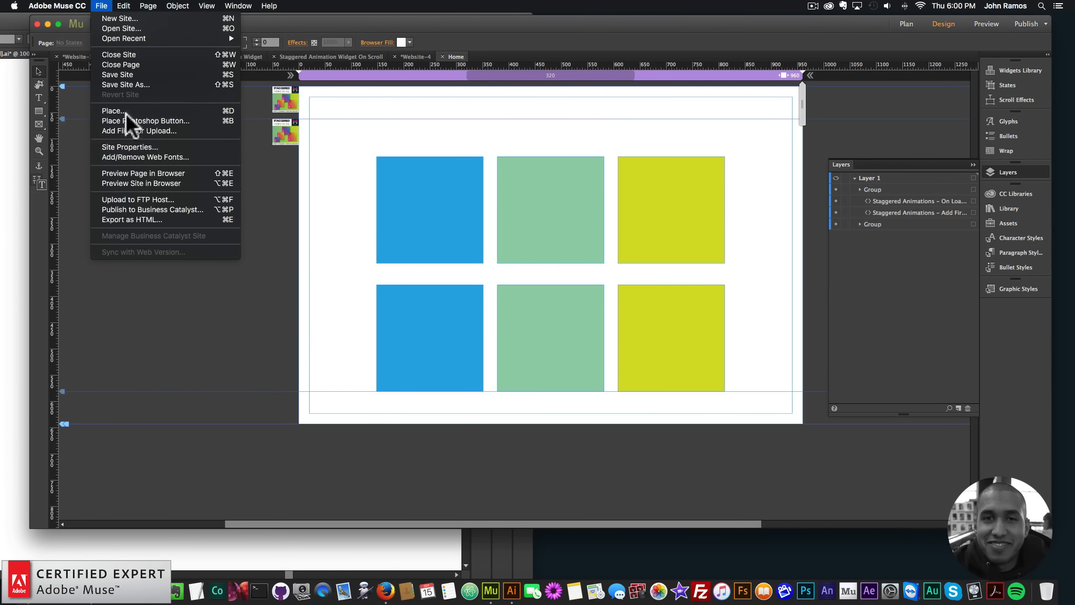
click(136, 175)
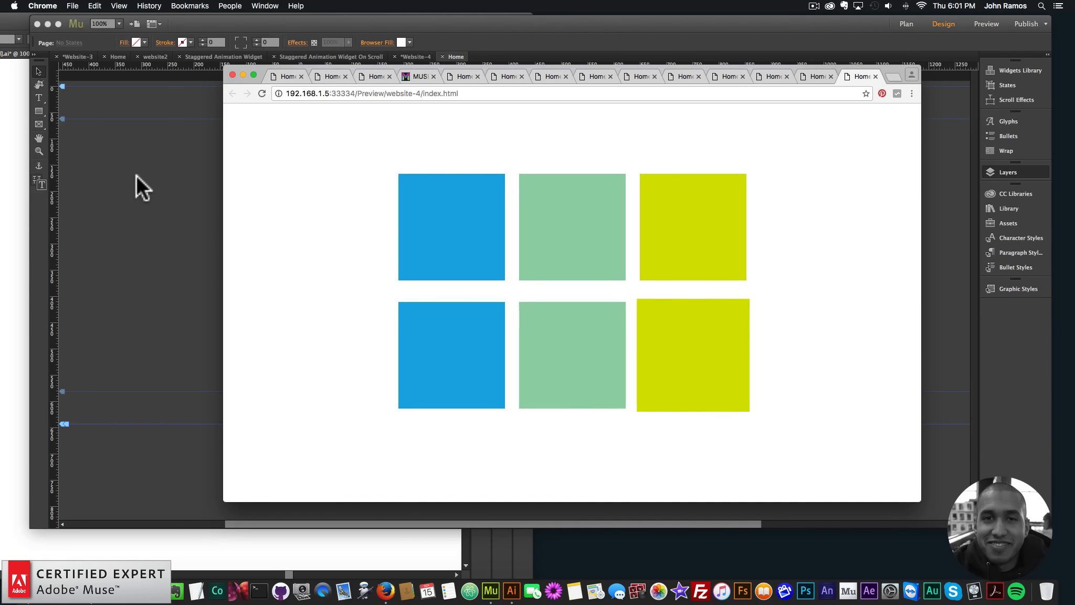
click(141, 176)
click(37, 108)
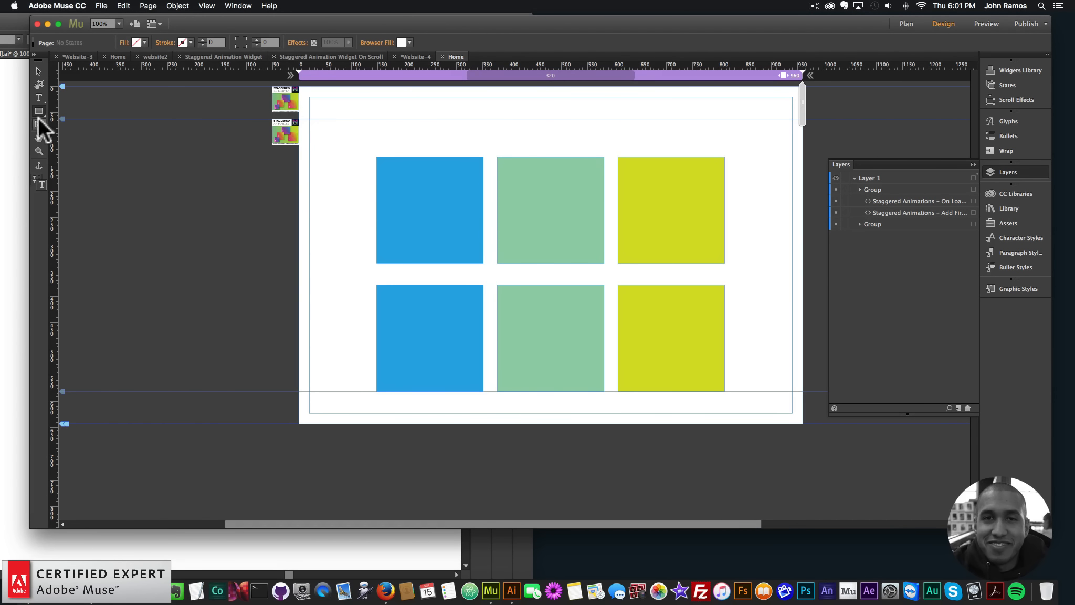
drag(38, 113, 69, 133)
drag(386, 121, 459, 200)
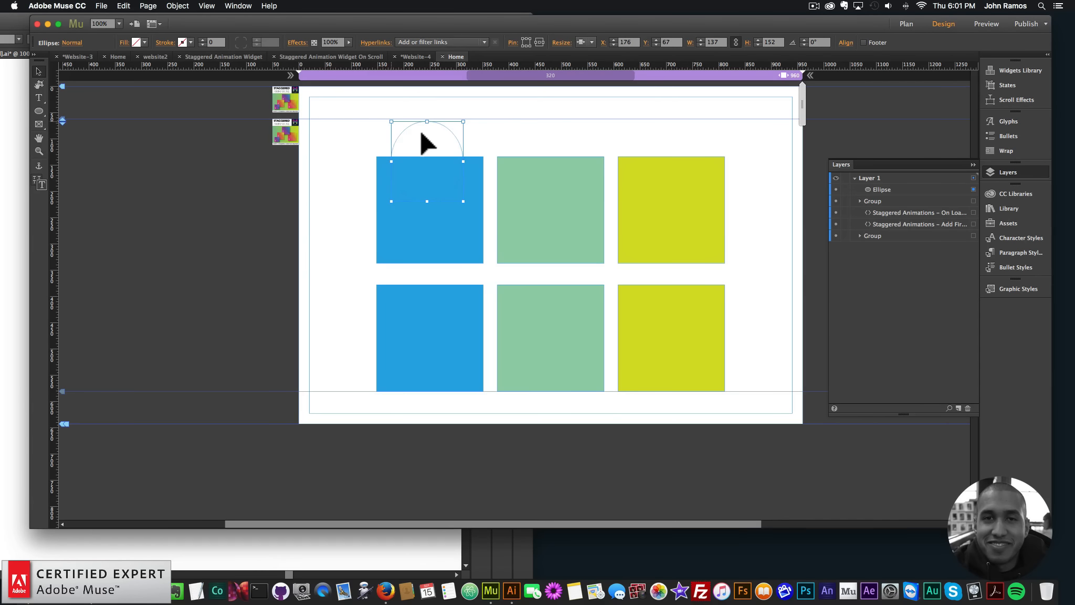
key(BackSpace)
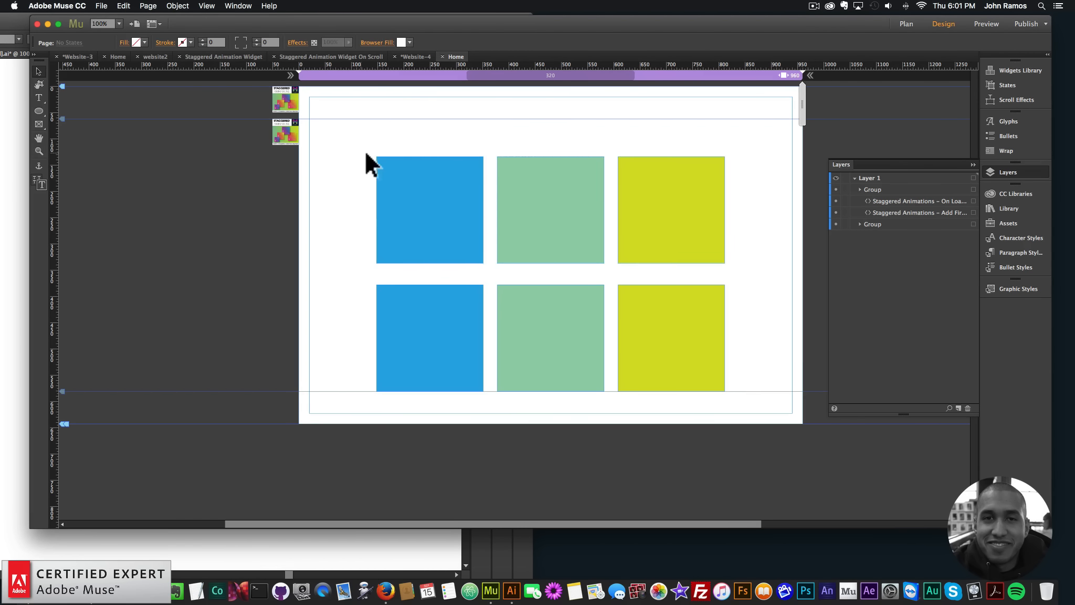
Move the lower group of squares to about X 60, Y 383, and preview the page in the browser
click(464, 232)
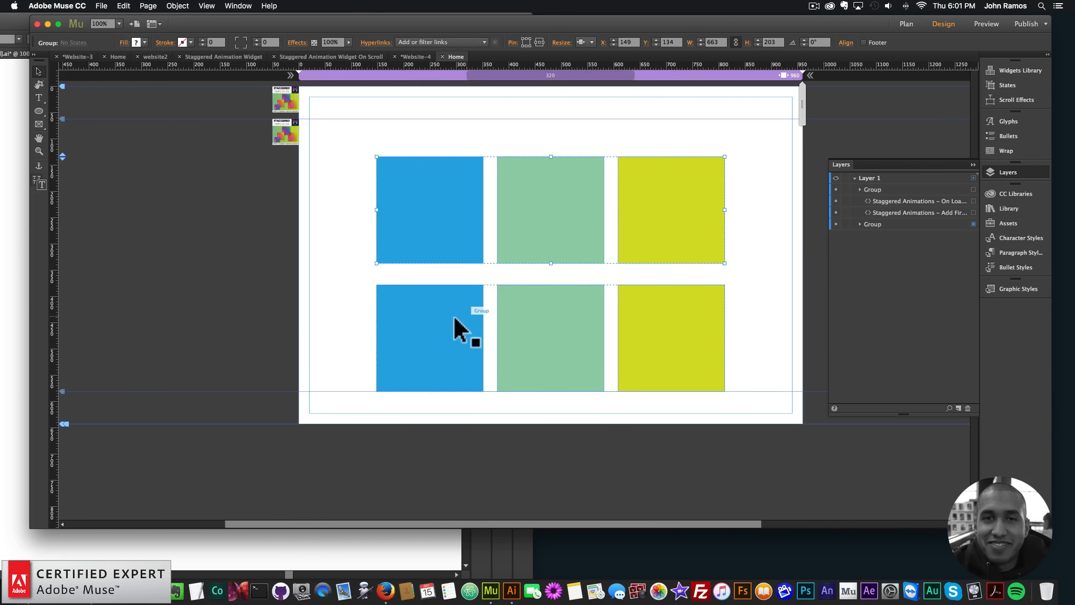
drag(411, 315, 362, 317)
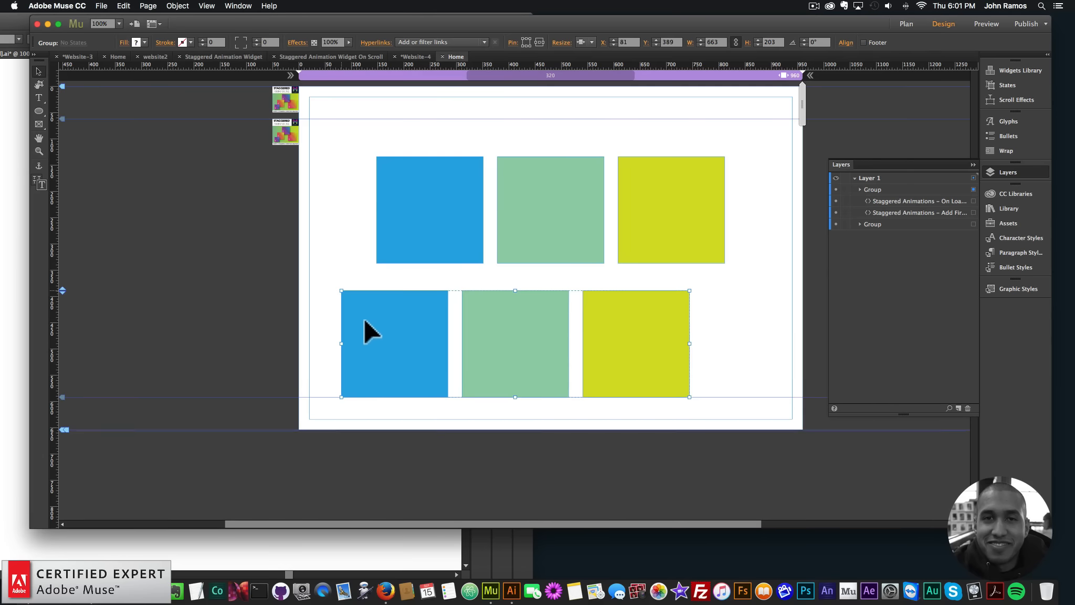
click(336, 243)
click(101, 6)
click(145, 172)
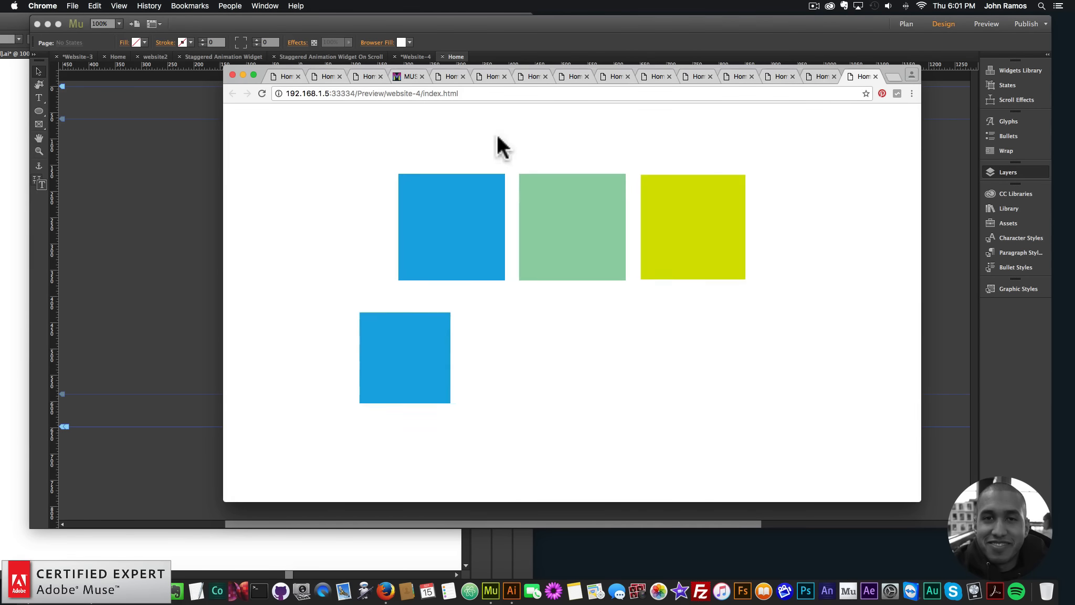
click(188, 181)
Set the Staggered Animations On Load widget's border radius to 100 px, and preview the page in the browser
click(294, 129)
click(308, 117)
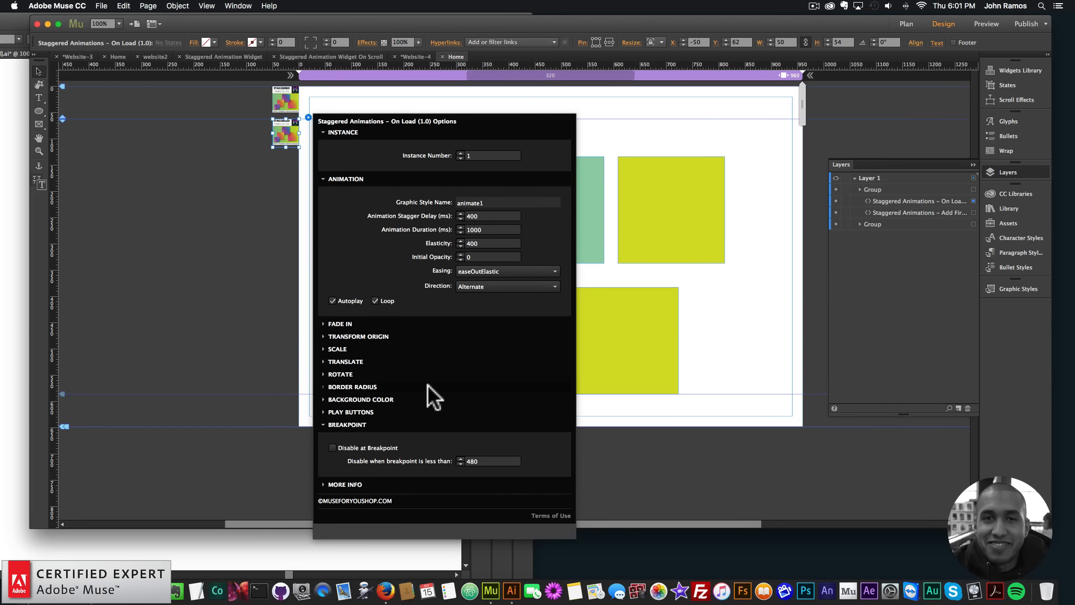
click(337, 386)
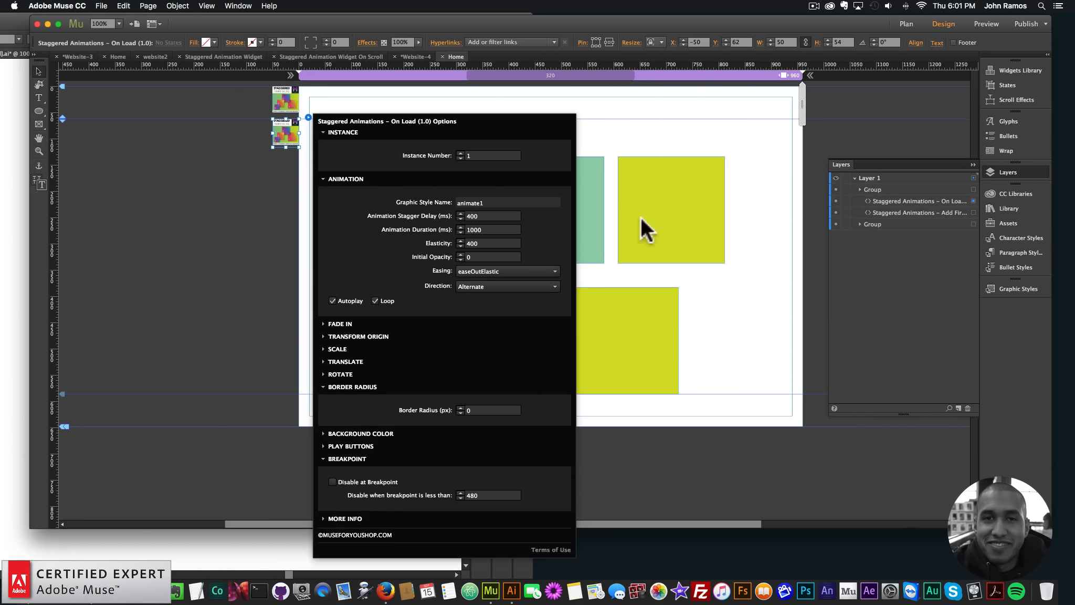
click(483, 410)
text(100)
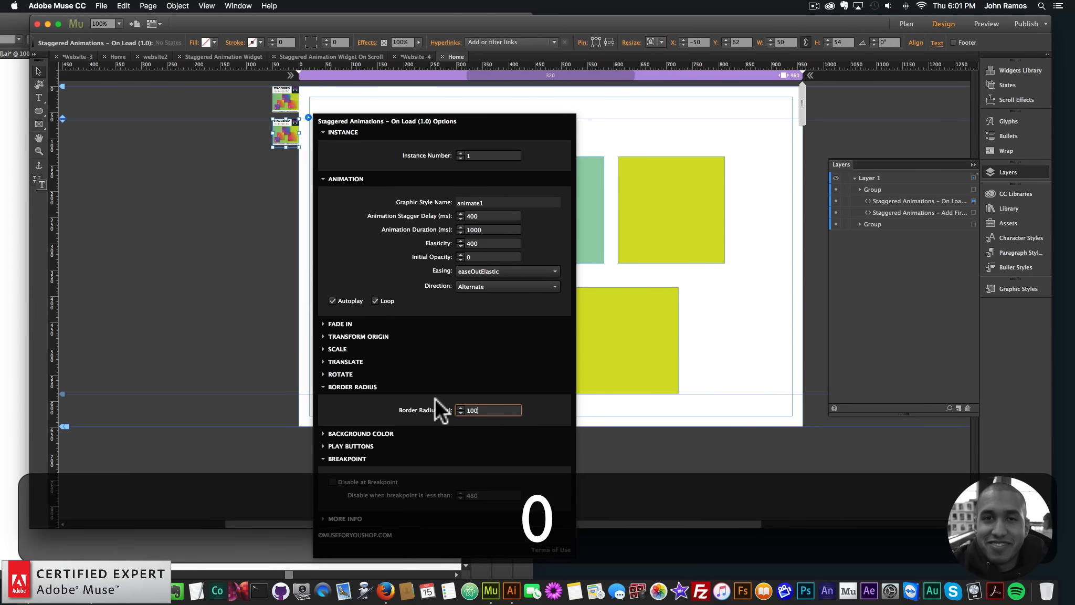
key(Return)
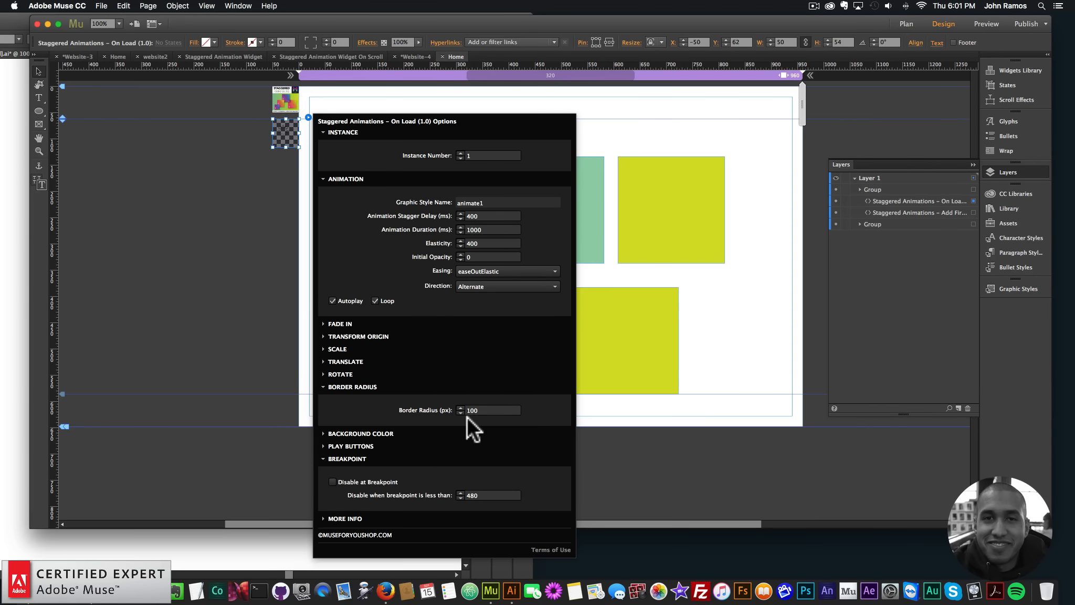
click(176, 207)
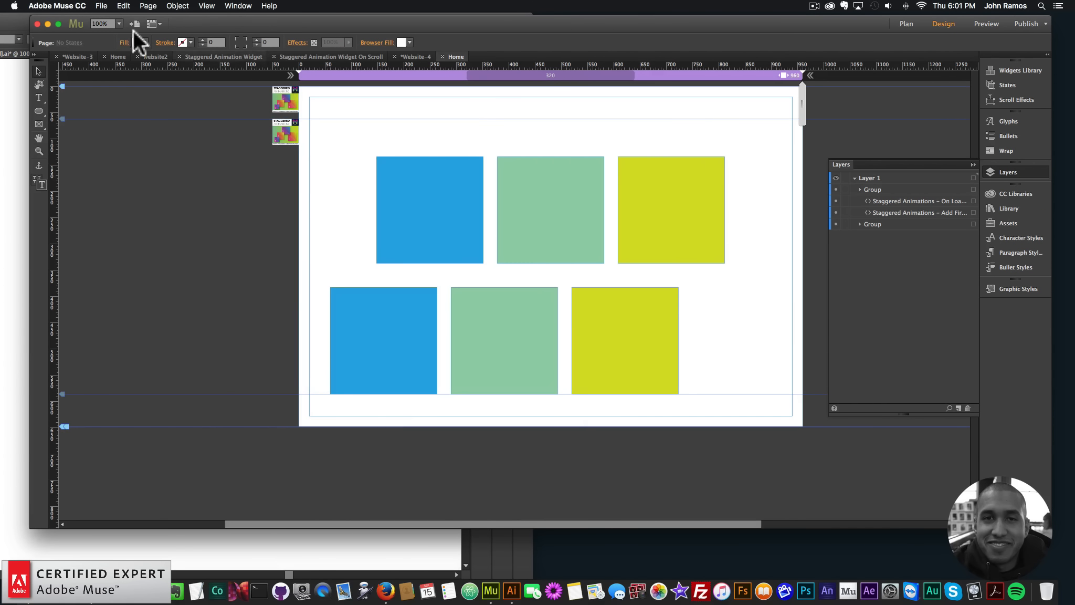
click(101, 6)
click(152, 173)
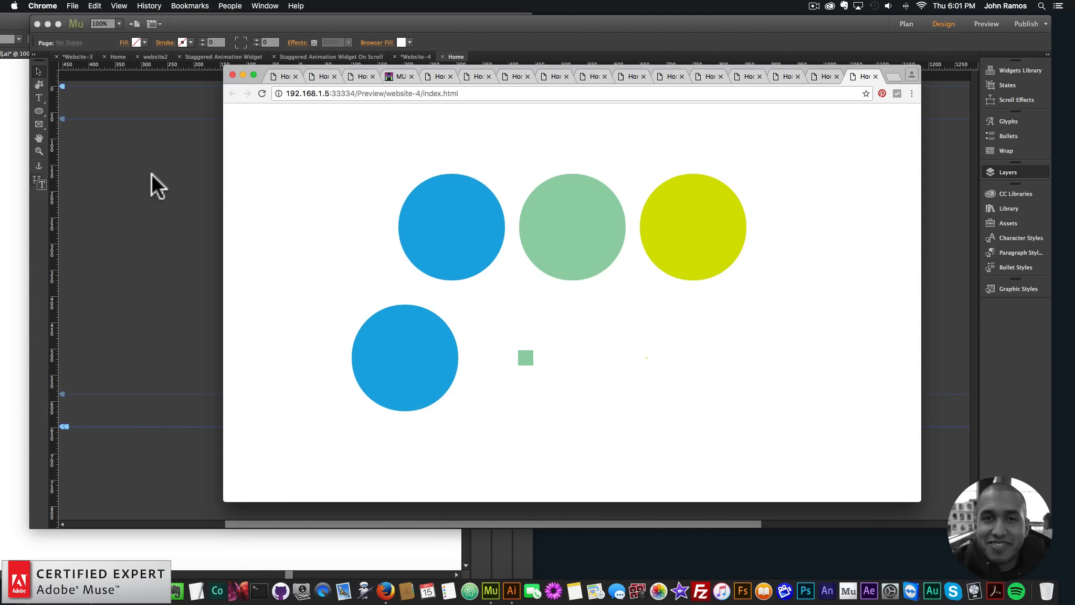
click(147, 223)
Enable the background color animation in the On Load widget, and preview the page in the browser
click(278, 137)
click(309, 117)
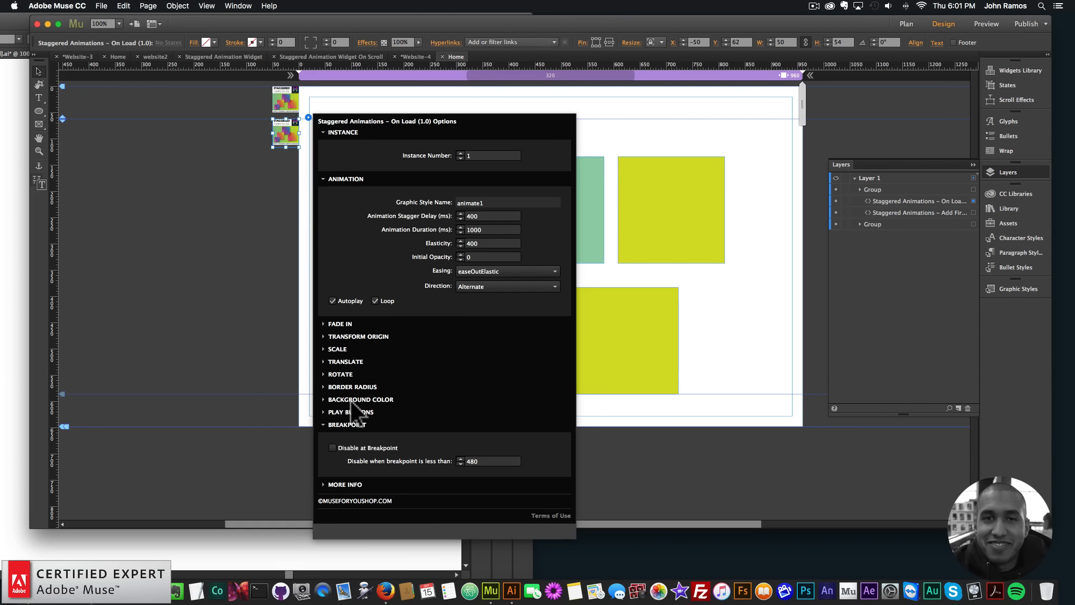
click(350, 400)
click(332, 422)
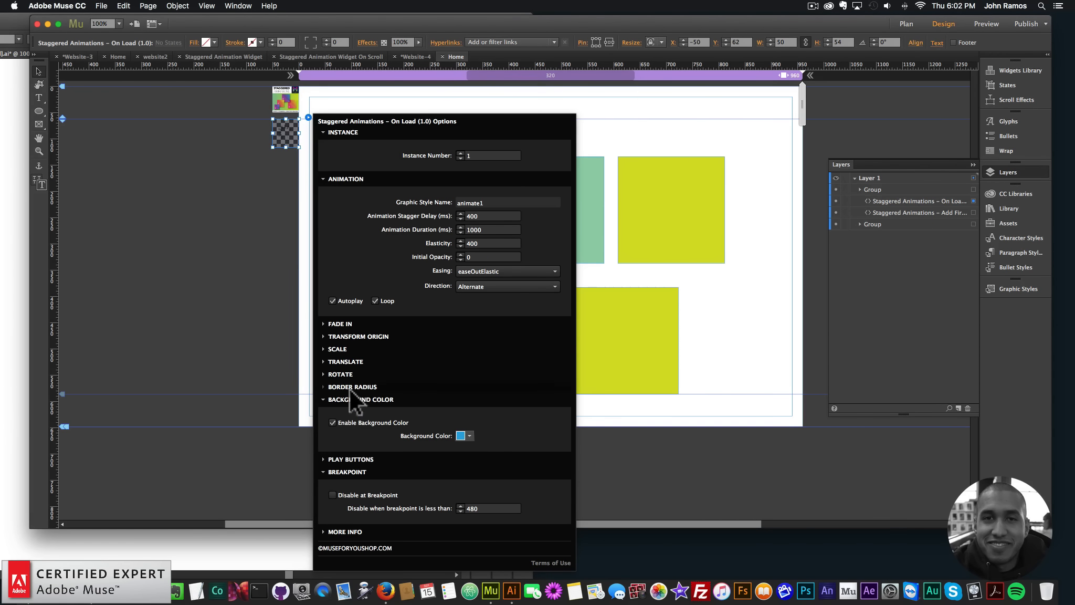
click(123, 199)
click(101, 5)
click(147, 173)
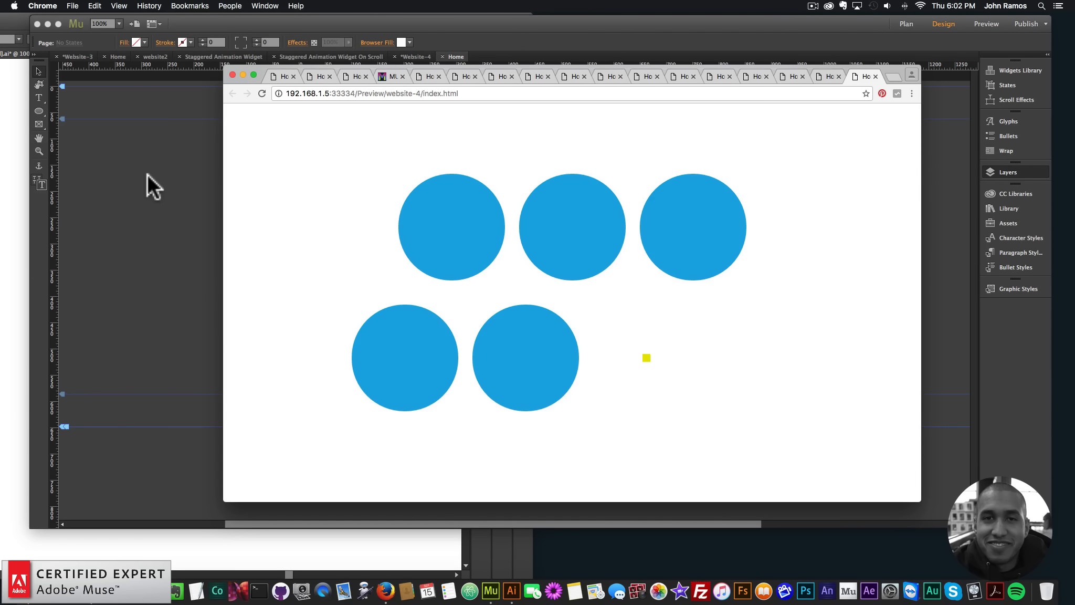
click(98, 178)
Set the On Load widget's animation stagger delay to 1000 ms, and preview the page in the browser
click(281, 135)
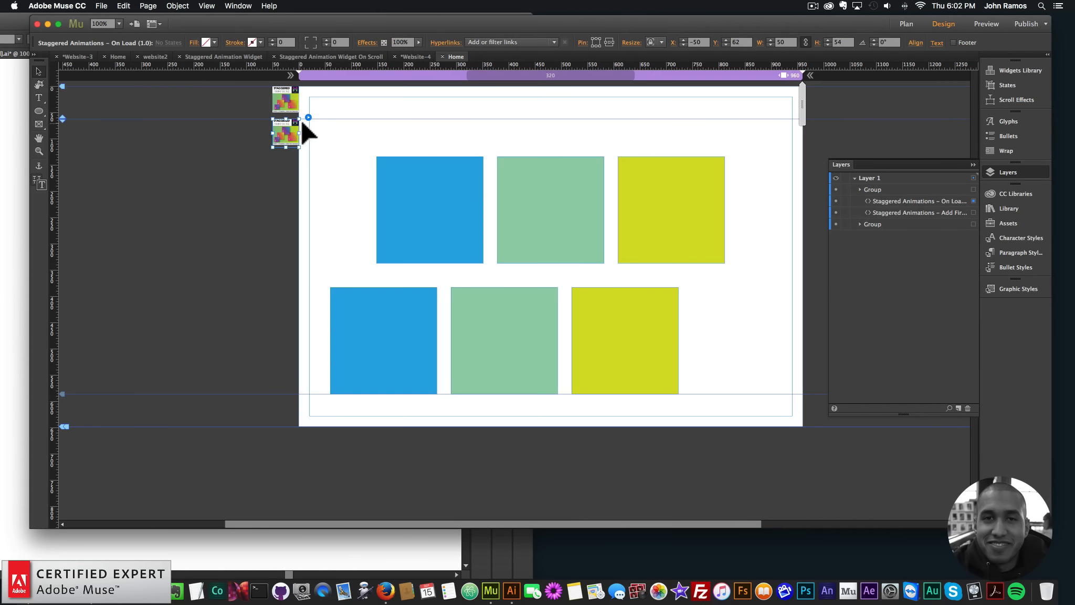
click(308, 118)
text(1000)
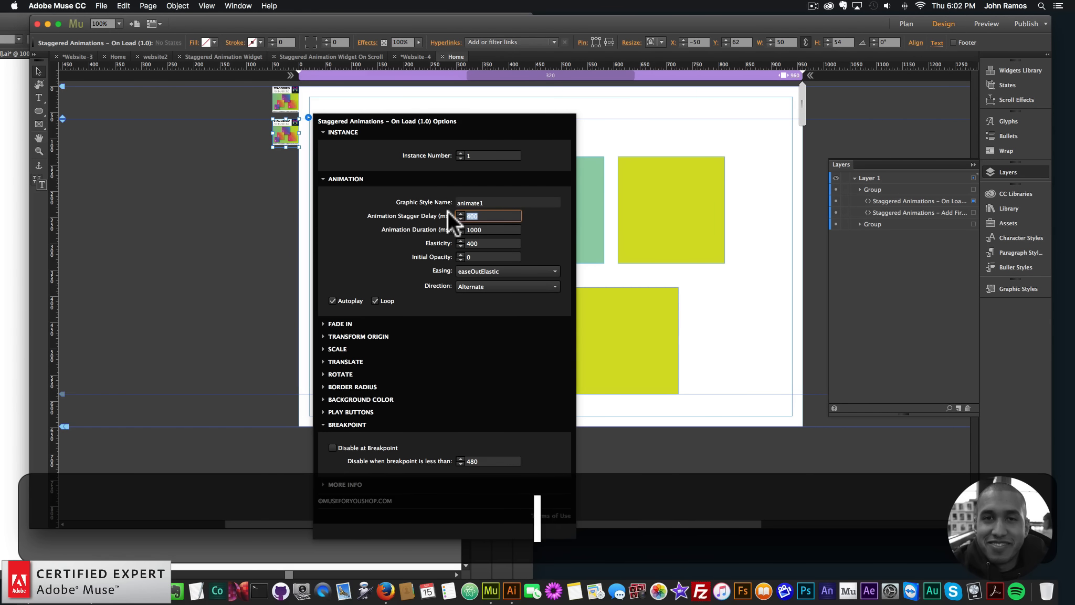
key(Return)
click(114, 218)
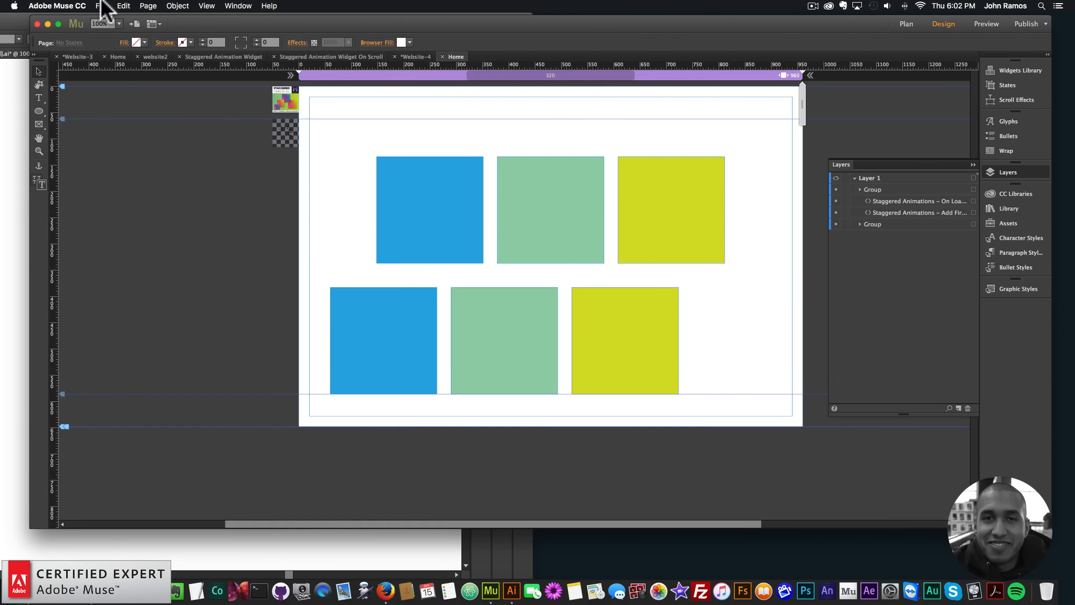
click(101, 6)
click(159, 171)
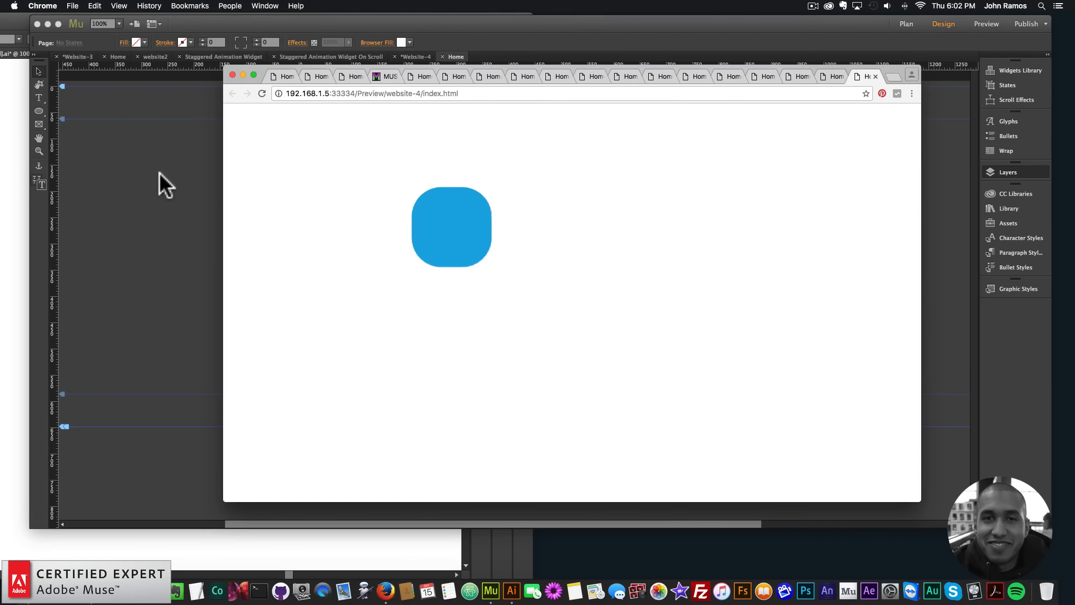
click(158, 172)
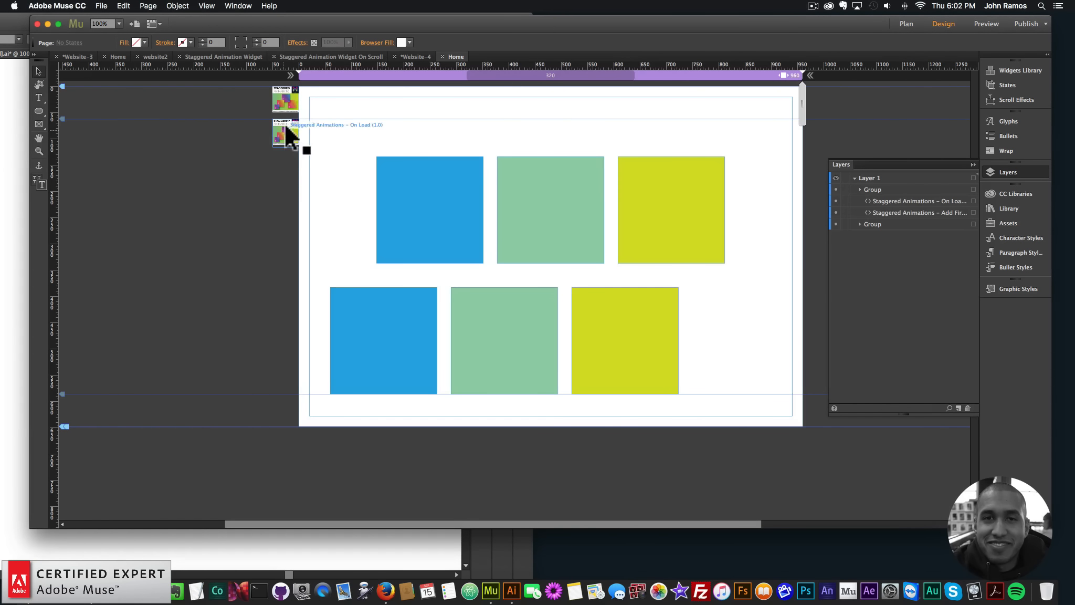
Set the On Load widget's Scale From value to 0.5, and preview the page in the browser
click(285, 131)
click(308, 116)
click(337, 349)
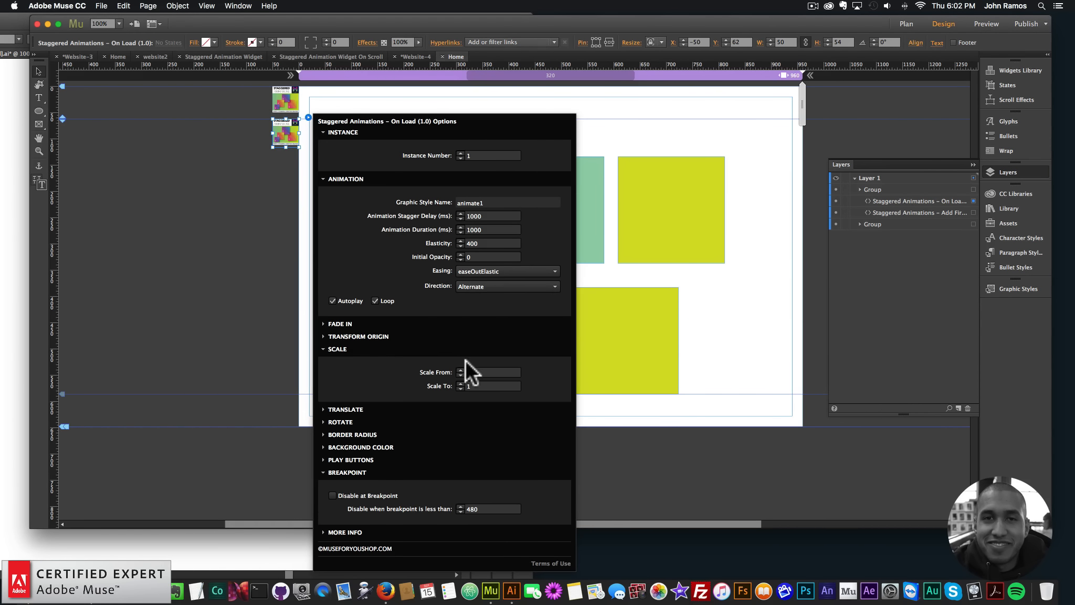
click(488, 371)
text(0)
key(Return)
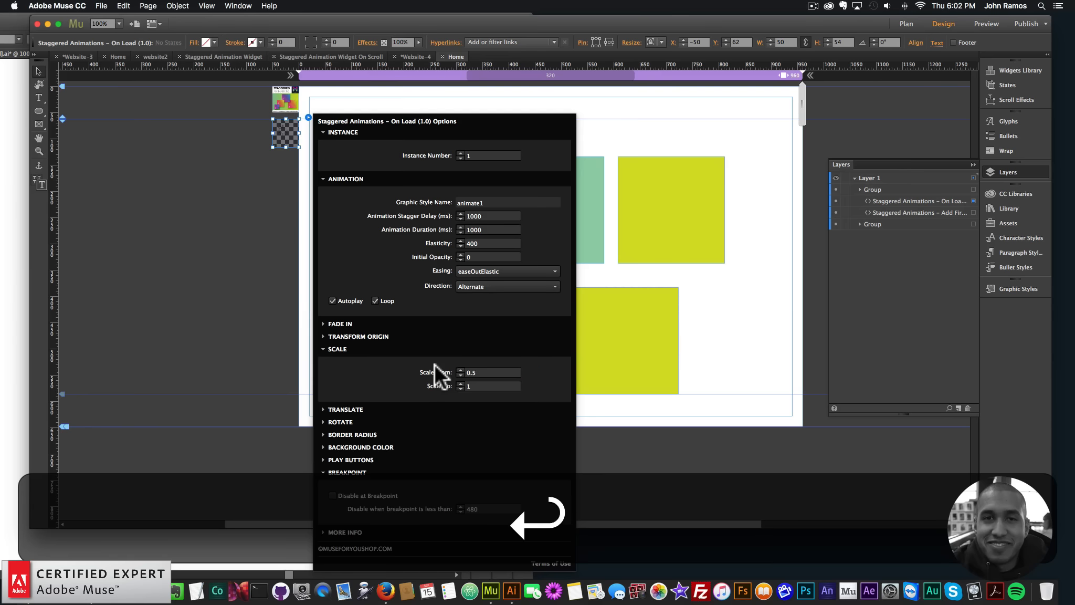
click(119, 226)
click(102, 6)
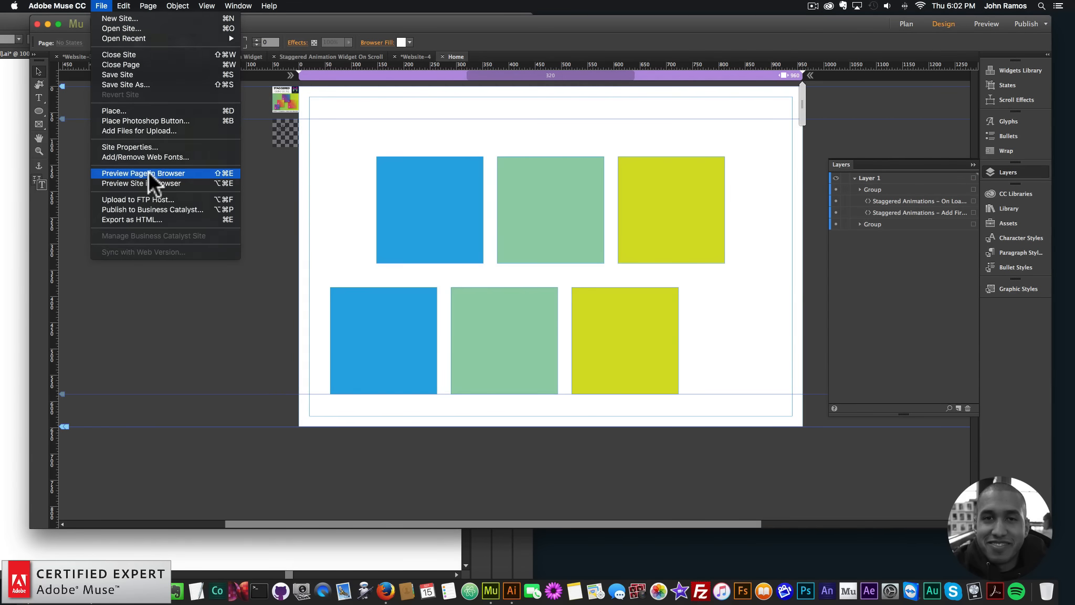
click(149, 171)
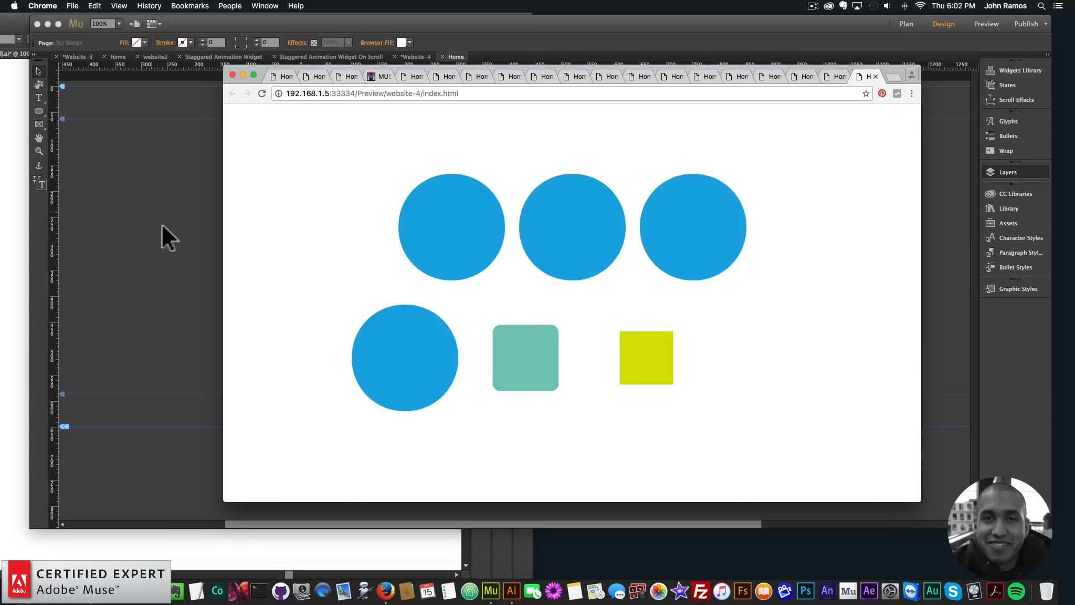
Open the Domino's preview from the widget's shop page, try its Pause, Play and Restart controls, and return to Adobe Muse
click(381, 75)
click(322, 122)
scroll(787, 291, down, 20)
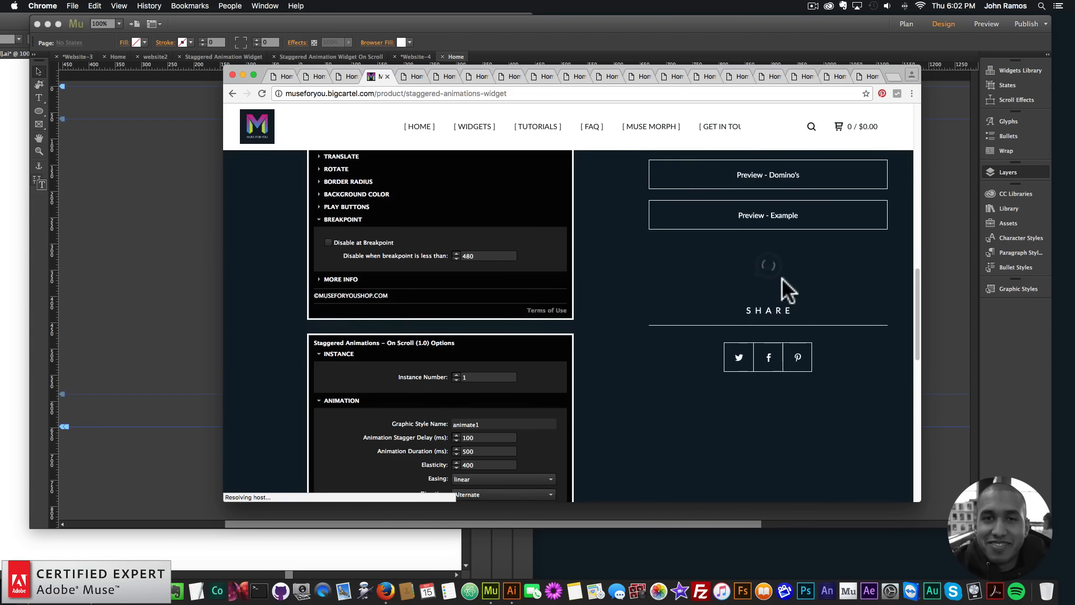
click(779, 379)
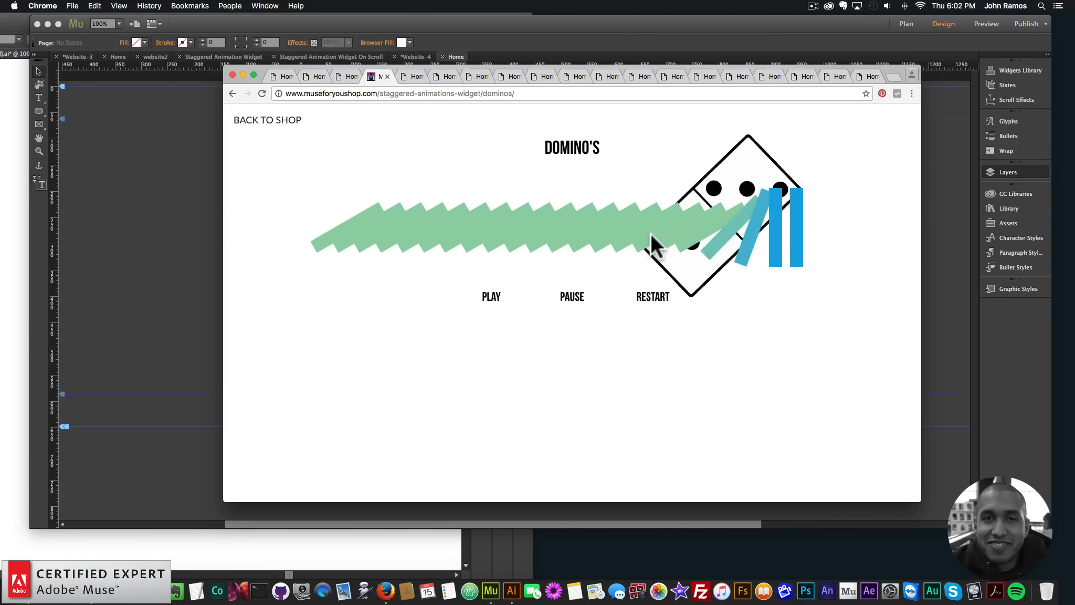
click(565, 302)
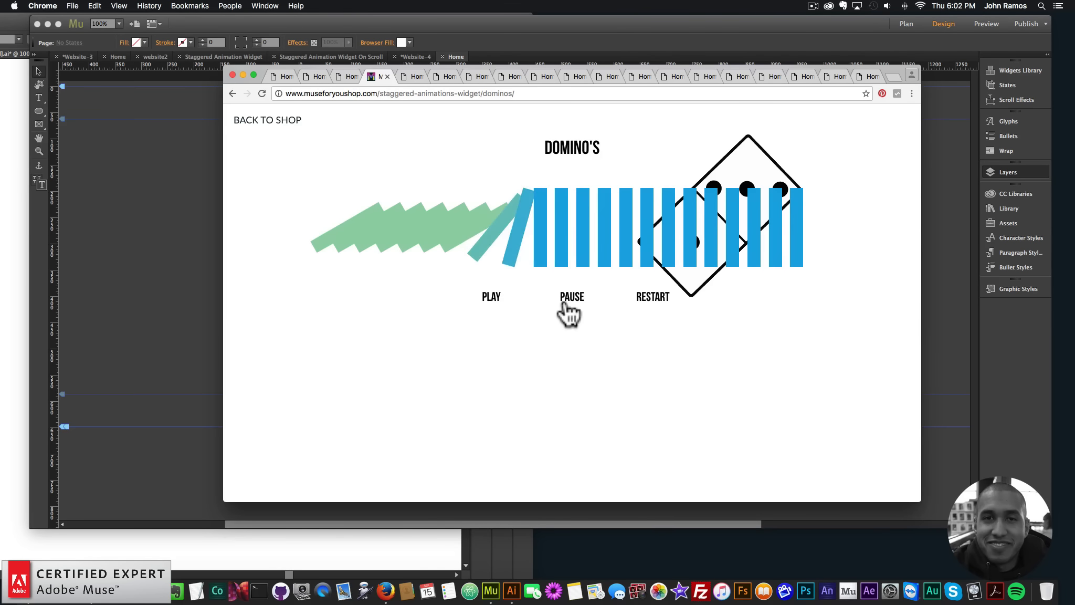
click(497, 301)
click(657, 302)
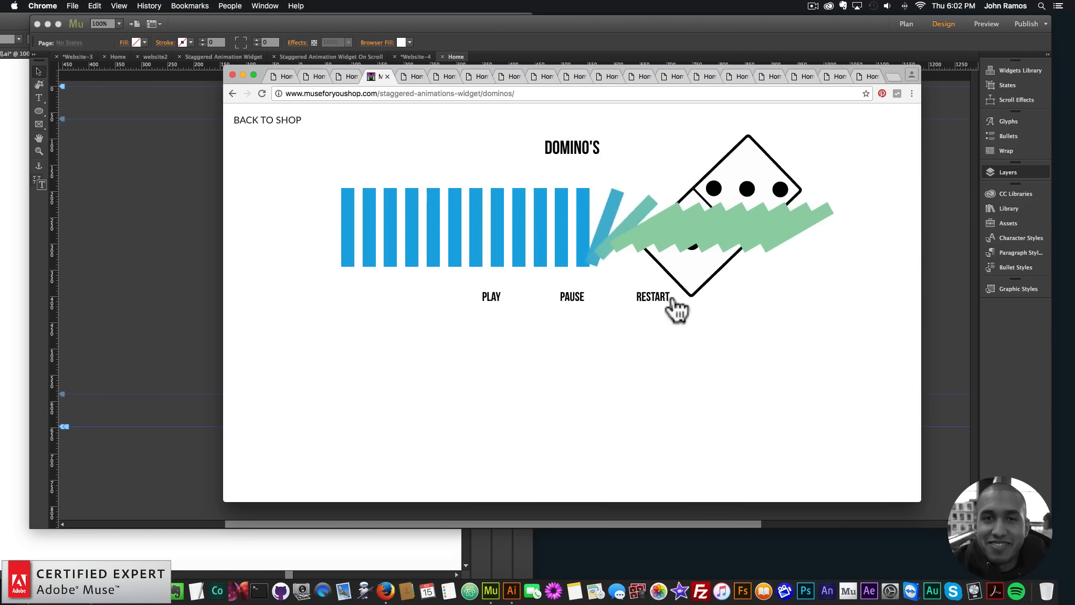
click(655, 302)
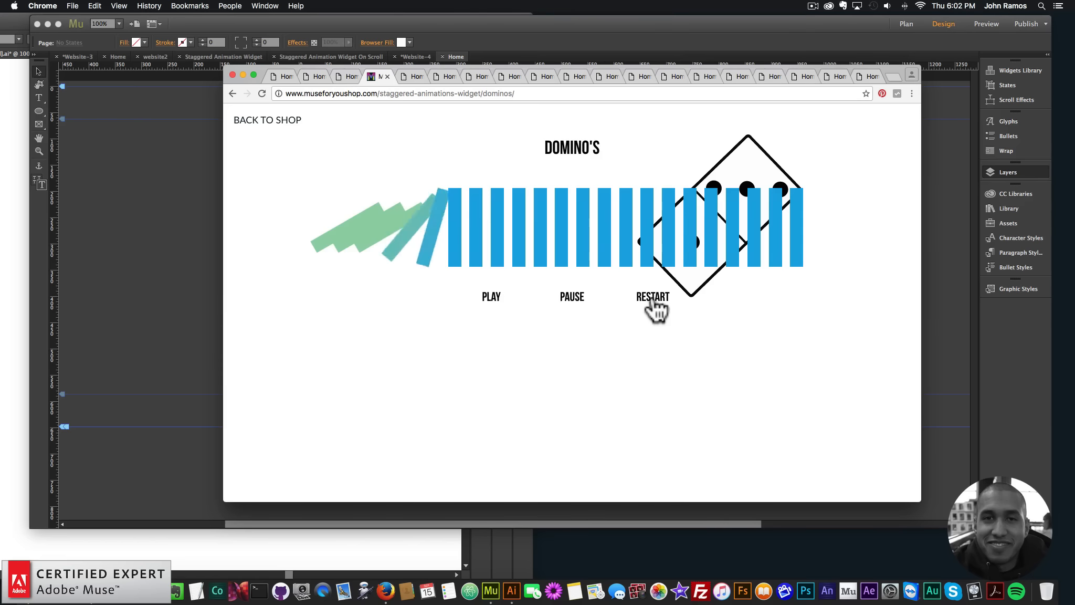
click(397, 56)
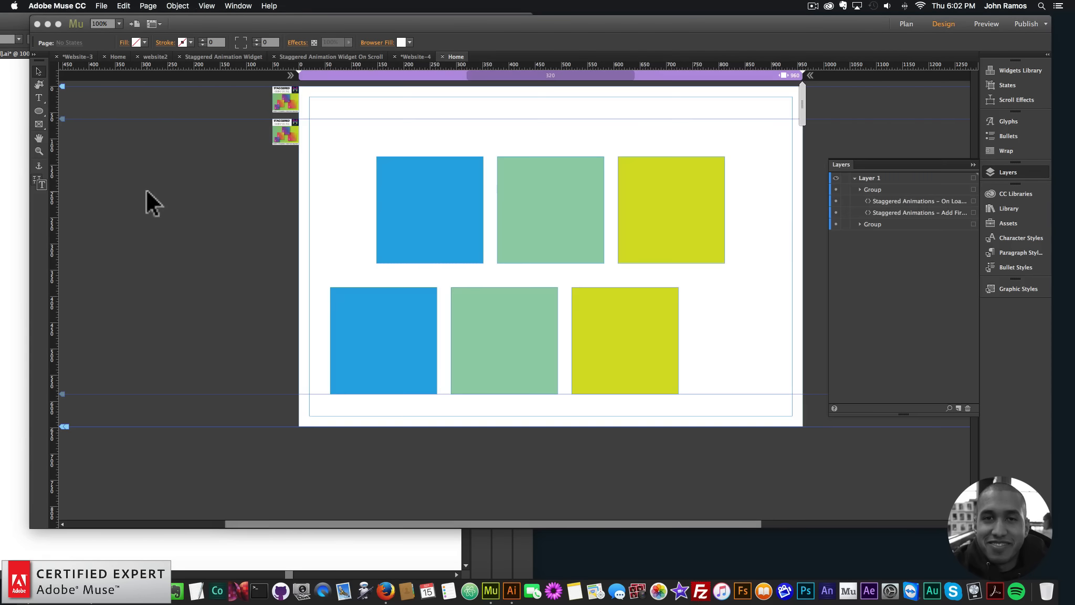
Check the On Load widget's options, and set both groups of squares to resize with Responsive Width and Height
click(291, 133)
click(309, 117)
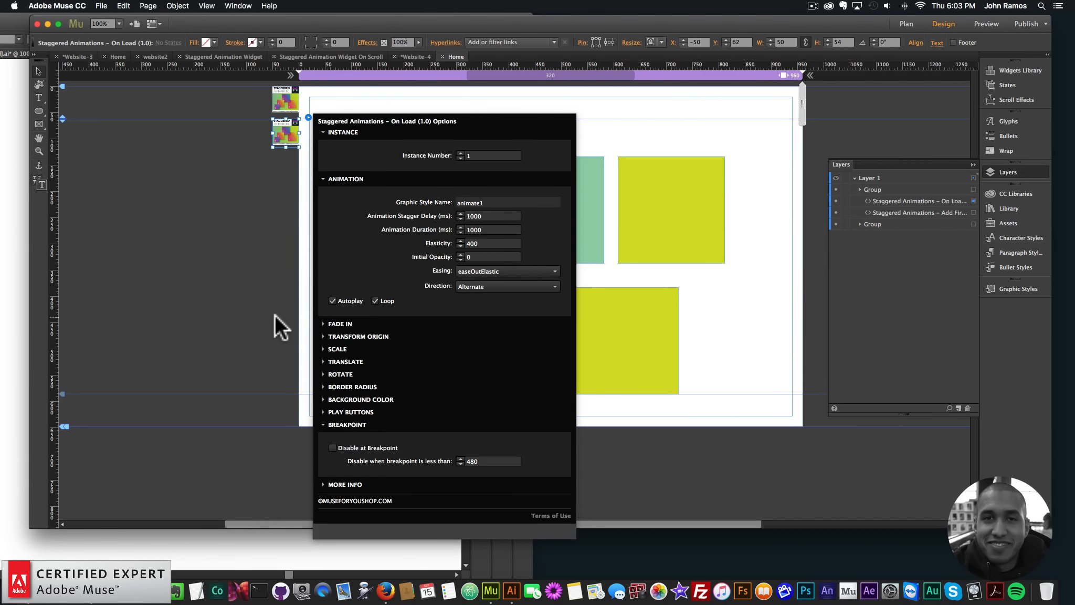
drag(752, 129, 337, 410)
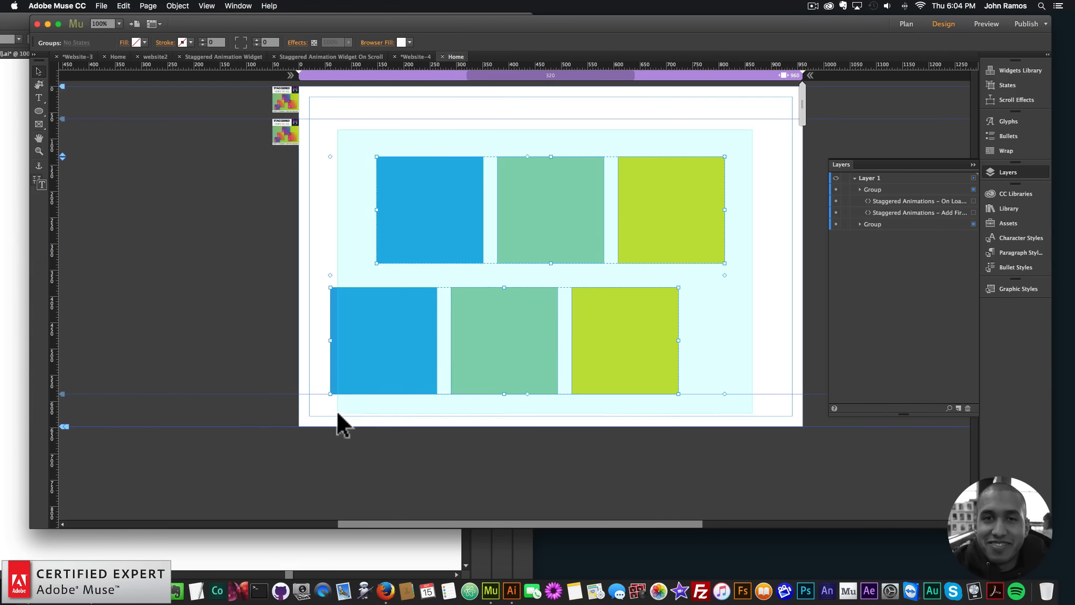
click(604, 43)
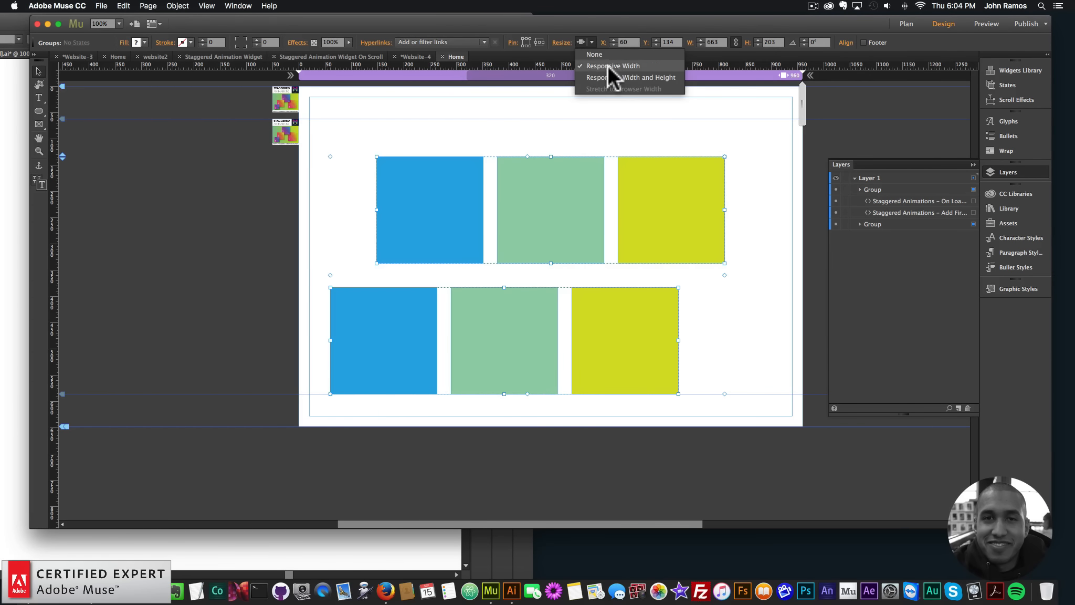
click(610, 76)
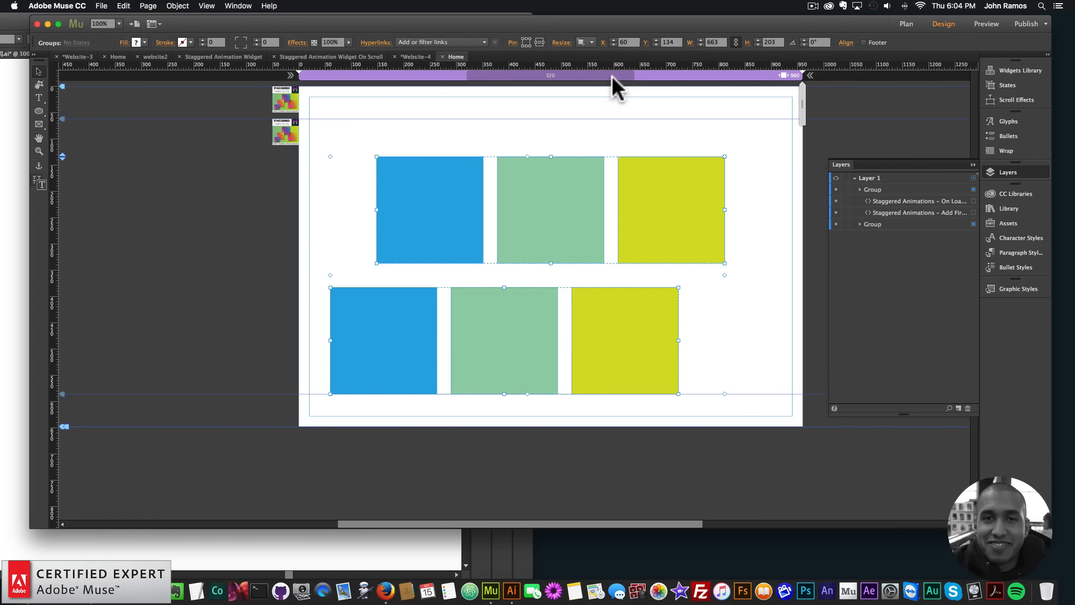
click(594, 42)
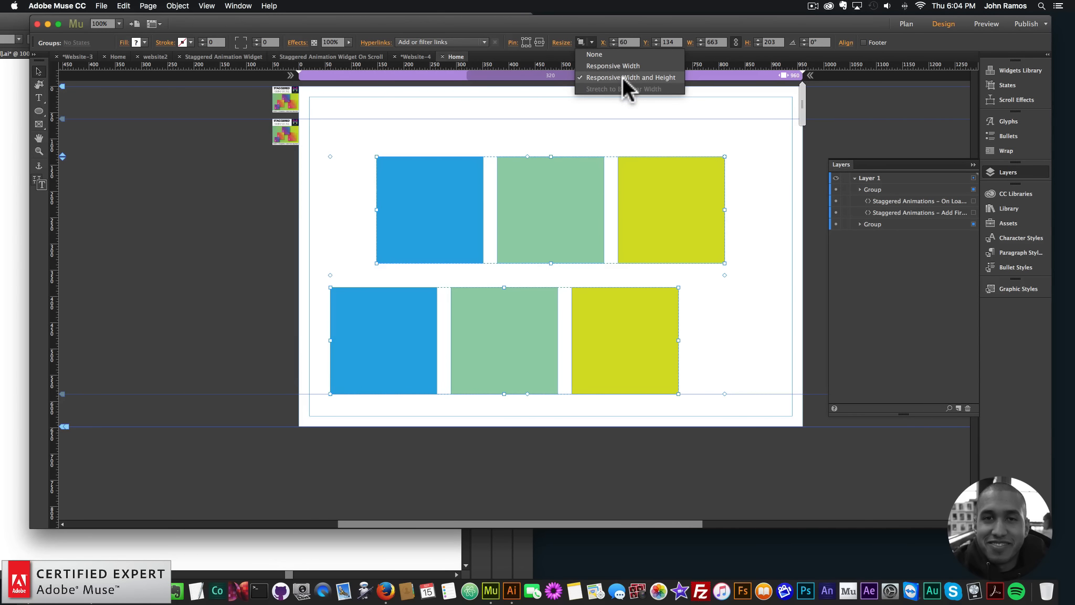
click(741, 133)
Add a fluid-width breakpoint at 768 px to the page
right_click(730, 78)
click(736, 83)
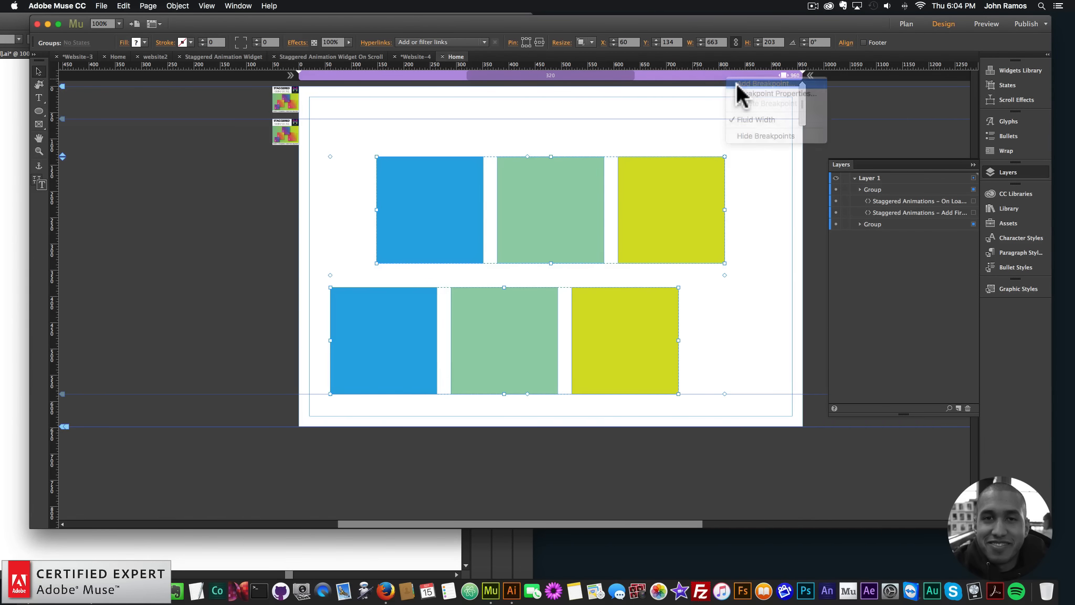
text(76)
key(Return)
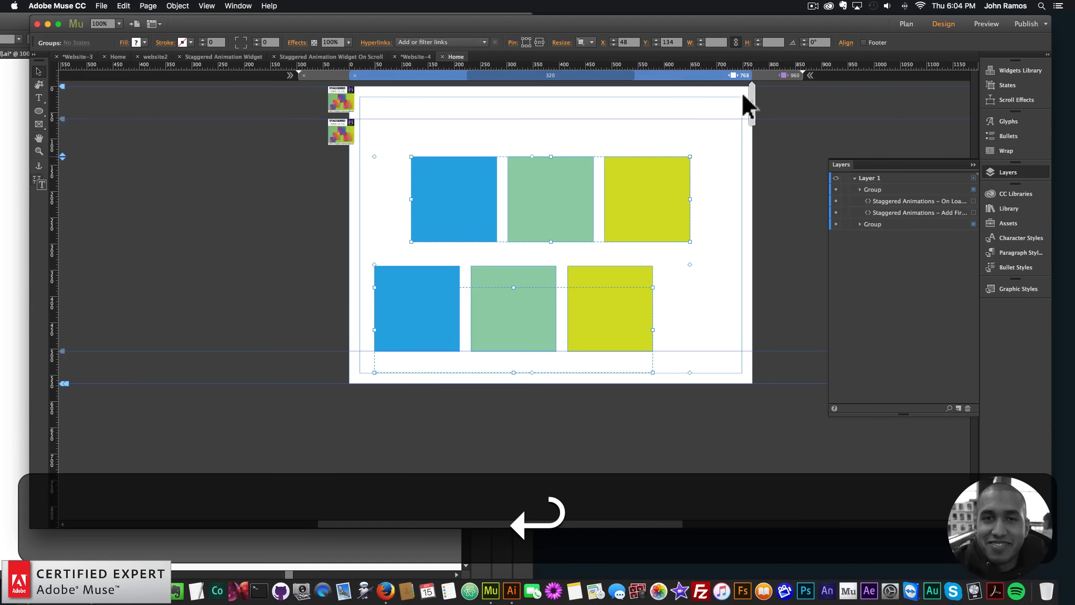
Add another fluid-width breakpoint at 480 px
right_click(691, 75)
click(727, 75)
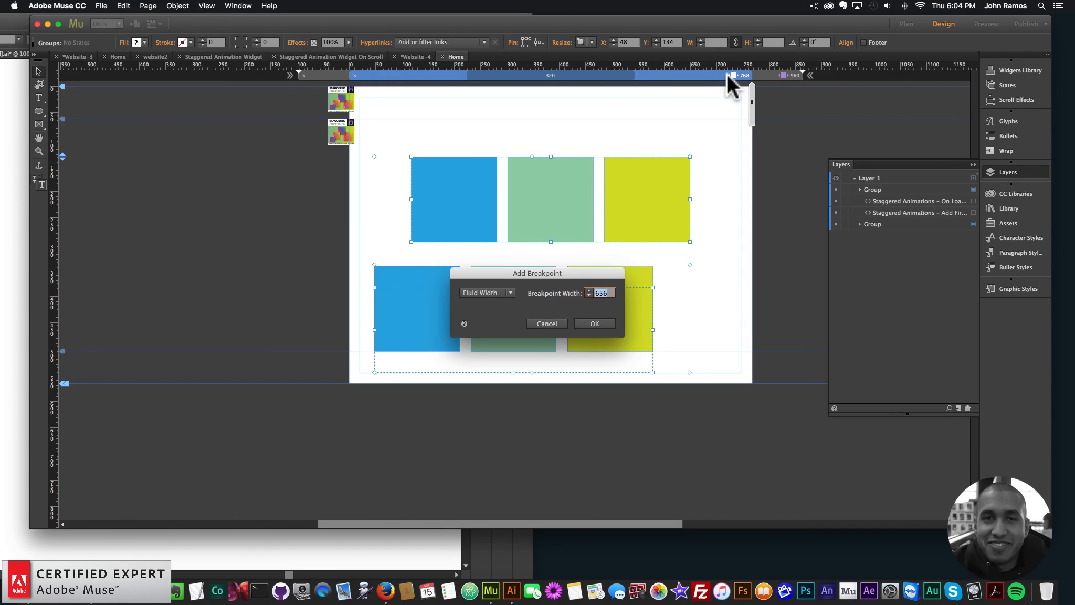
text(480)
key(Return)
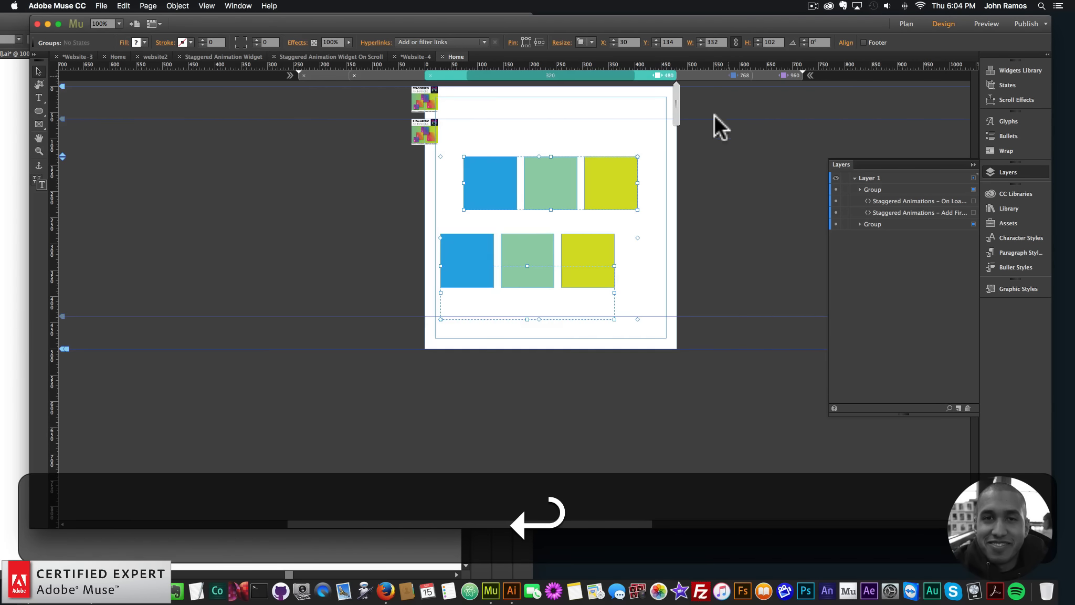
Check the groups at the 768 px breakpoint, return to the 960 px one, and preview the page in the browser
click(571, 254)
click(726, 75)
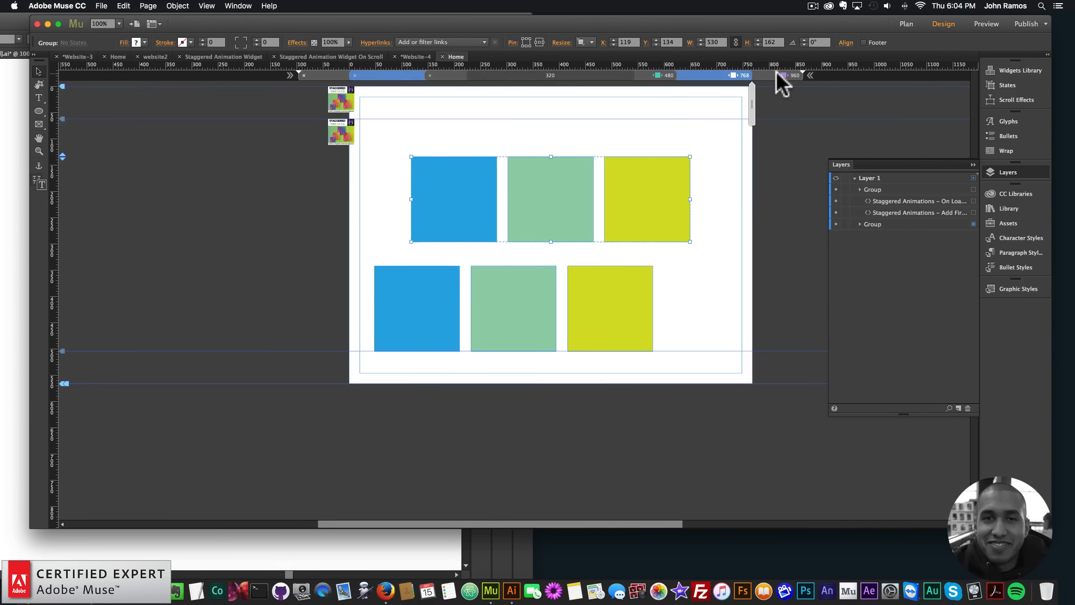
click(777, 75)
click(102, 6)
click(136, 173)
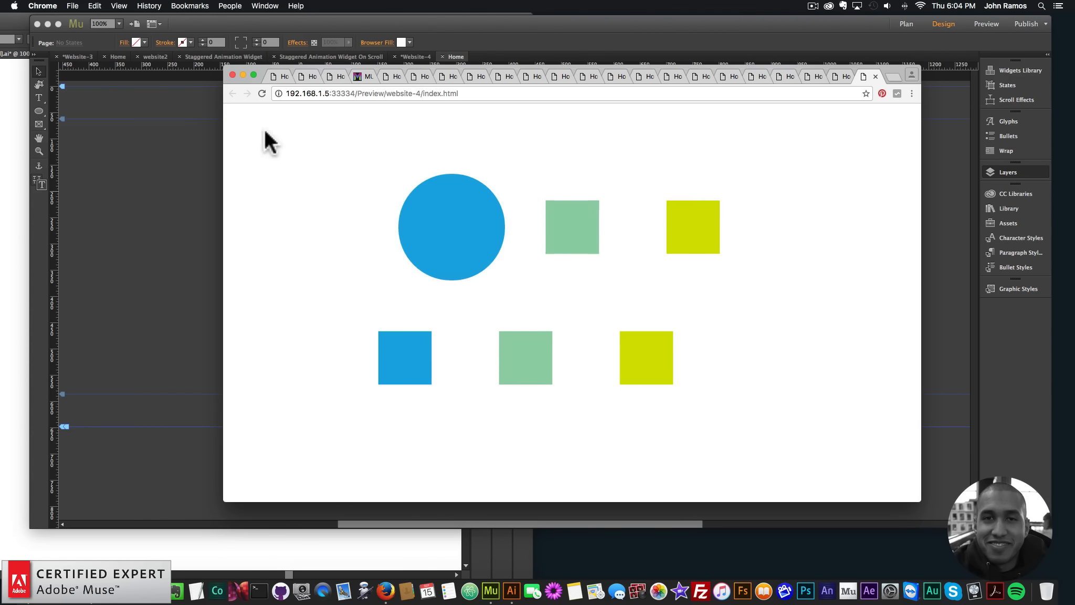
click(200, 160)
Set the On Load widget's animation stagger delay to 400 ms and its animation duration to 500 ms
click(298, 126)
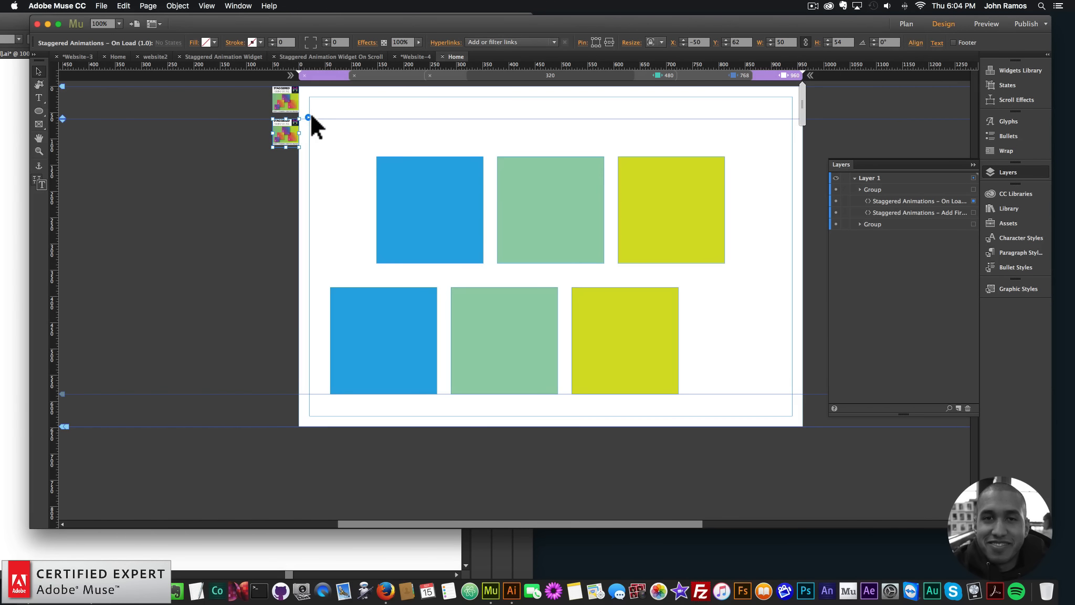
click(309, 117)
click(490, 215)
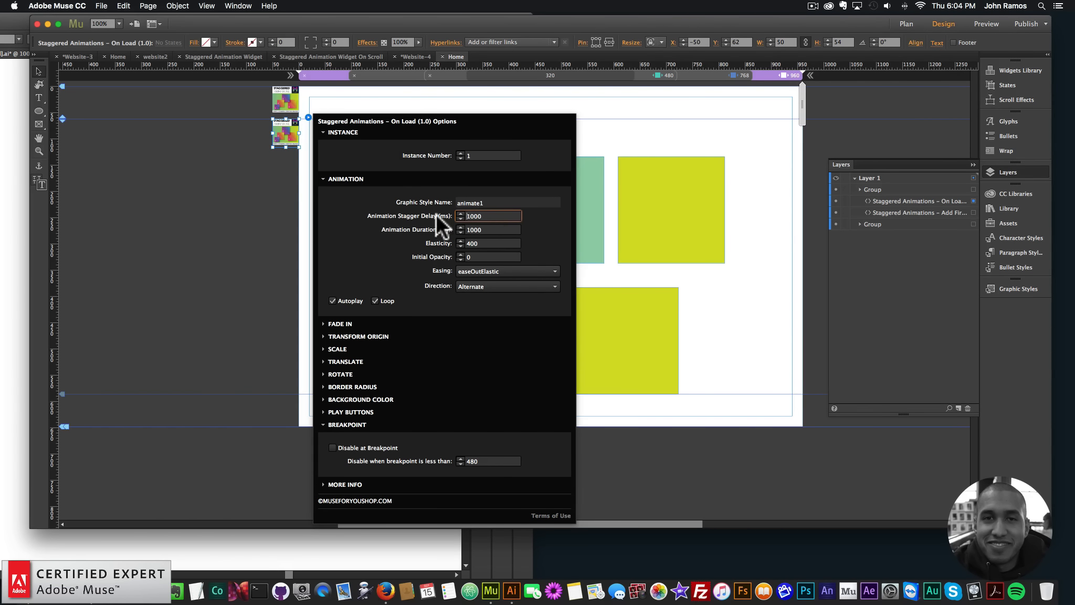
key(super+a)
text(400)
key(Return)
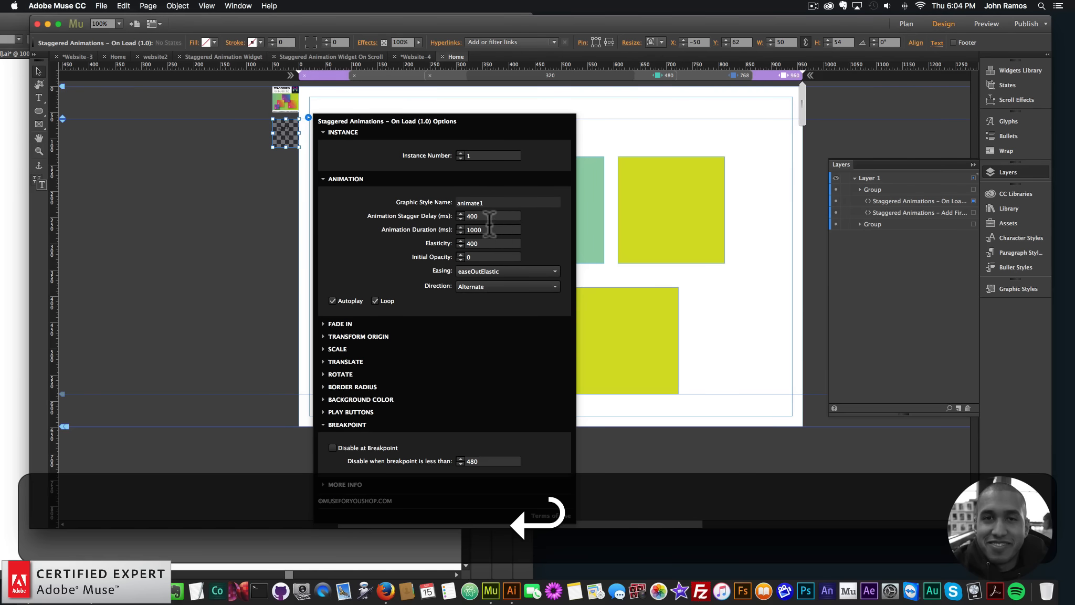
text(400)
key(Return)
click(231, 178)
Preview the page in the browser, narrow and widen the window to test the responsive squares, and close the preview
click(101, 6)
click(148, 169)
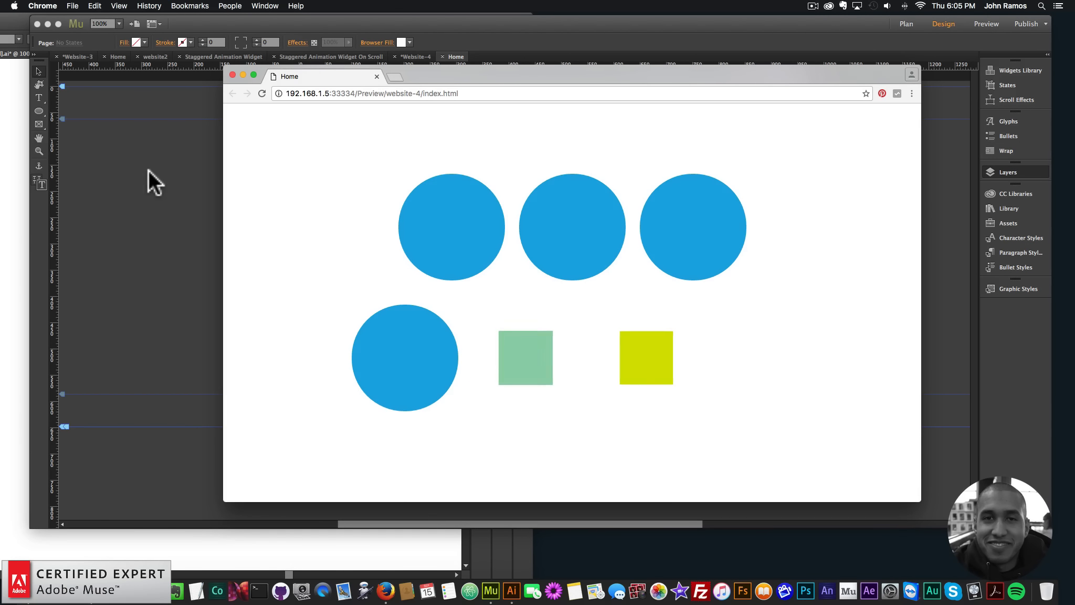
drag(921, 189, 434, 201)
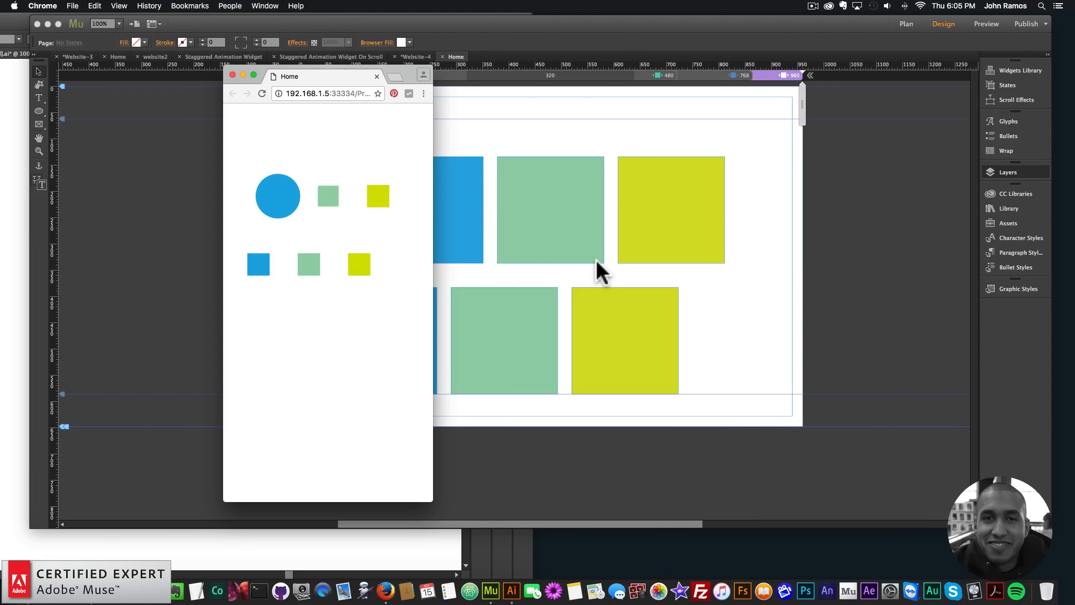
drag(433, 230, 825, 234)
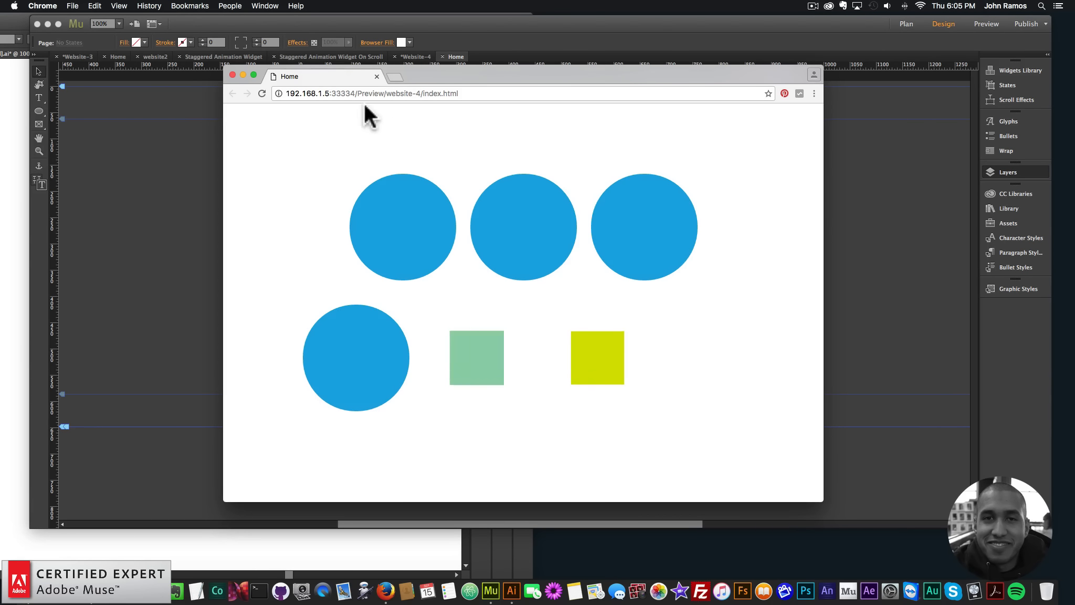
click(233, 75)
Enable Disable at Breakpoint in the On Load widget for breakpoints less than 480
click(297, 131)
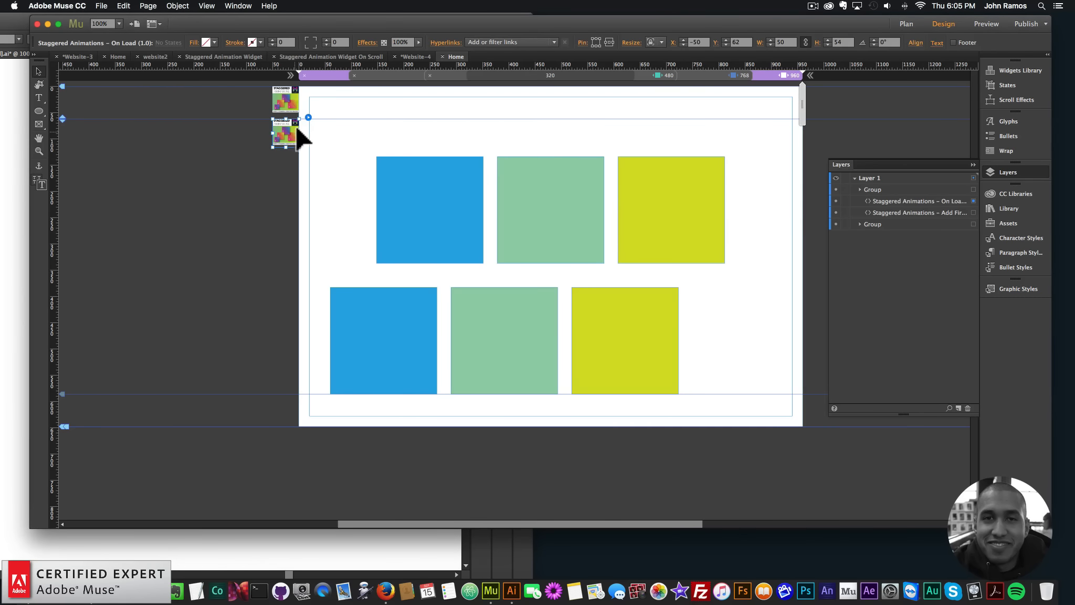
click(308, 117)
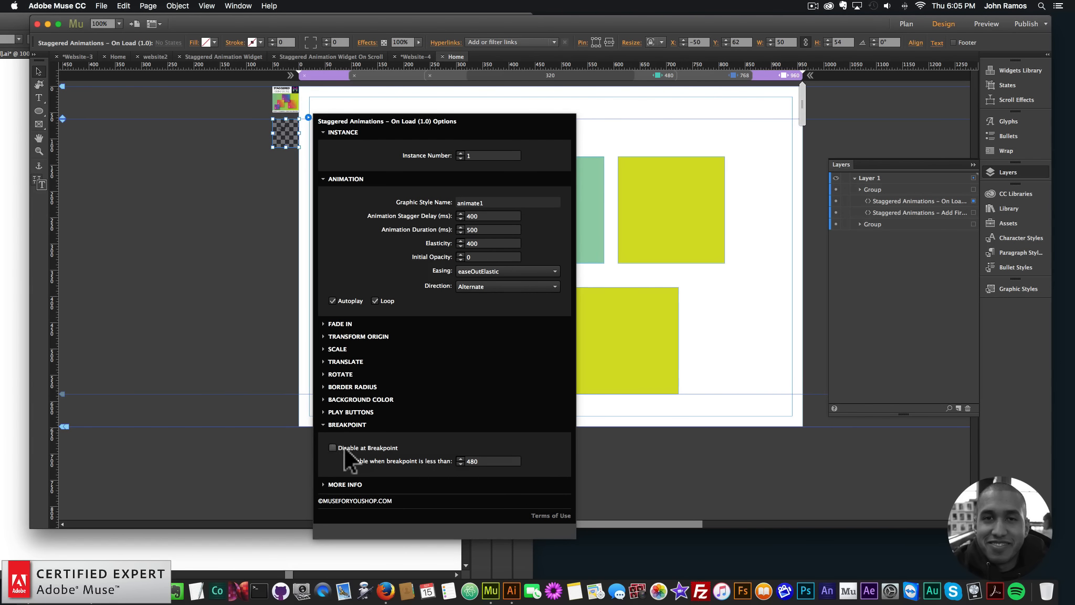
click(197, 290)
Preview the page in the browser, test the animation at narrow window widths with reloads, and close the preview
click(101, 6)
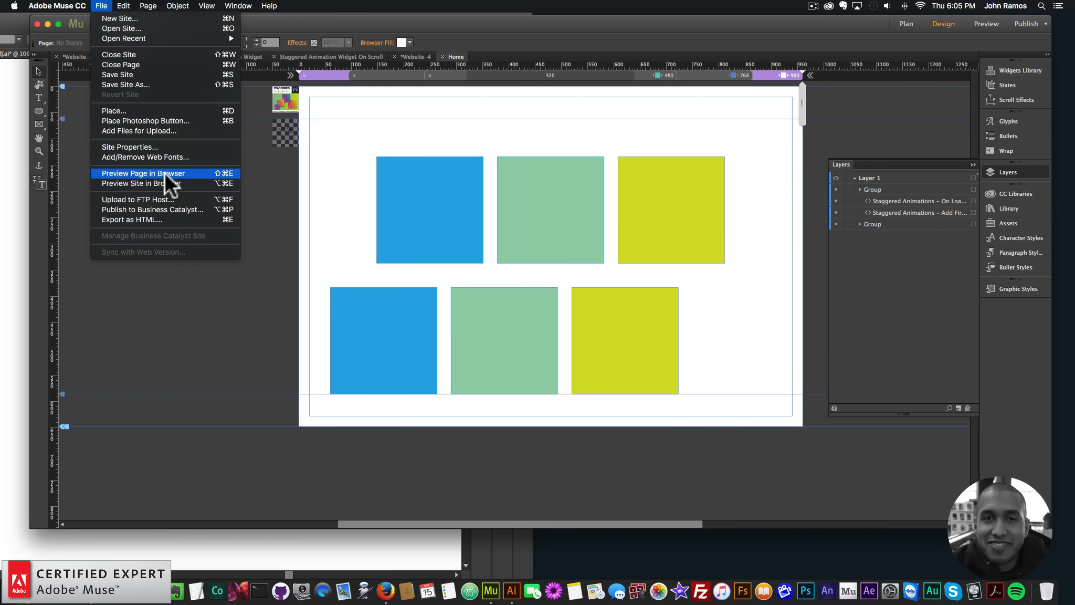
click(165, 173)
drag(822, 171, 433, 157)
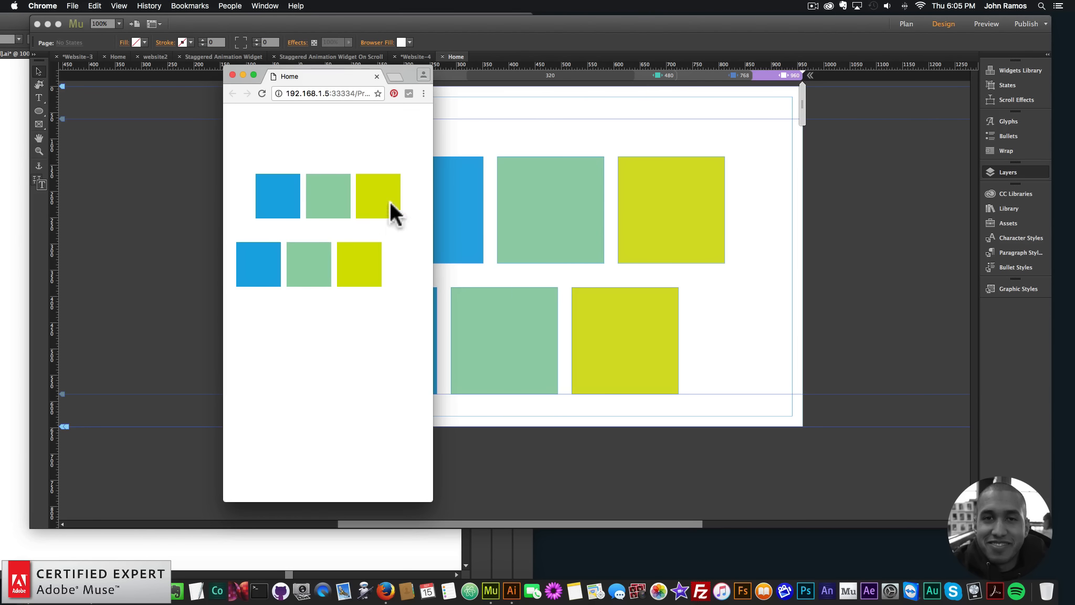
click(261, 92)
drag(434, 178, 362, 265)
click(262, 93)
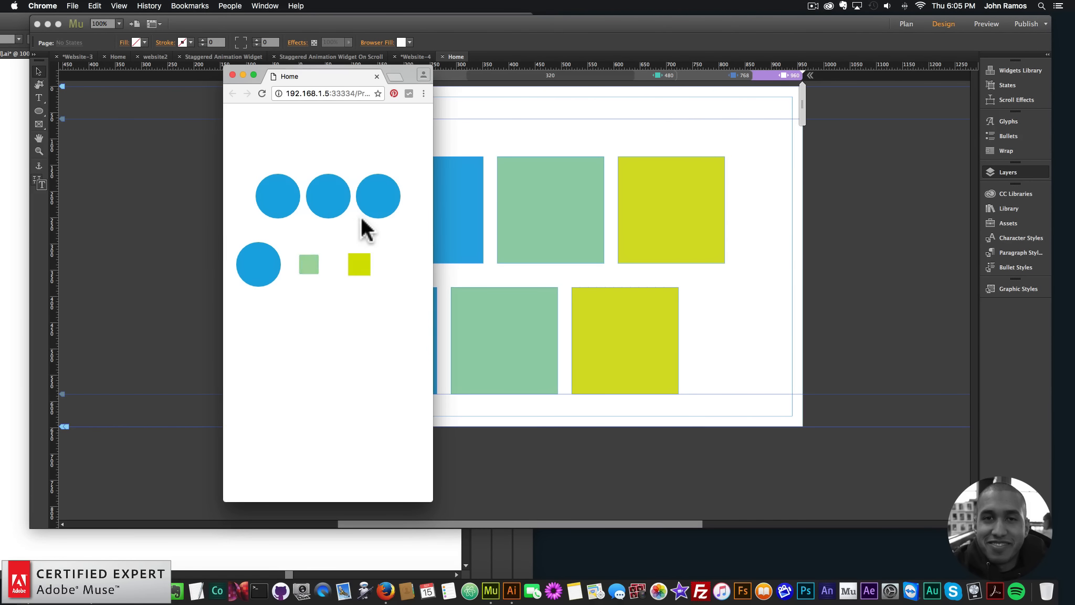
mouse_move(432, 192)
mouse_down()
mouse_move(747, 221)
mouse_move(545, 192)
mouse_move(433, 194)
mouse_up()
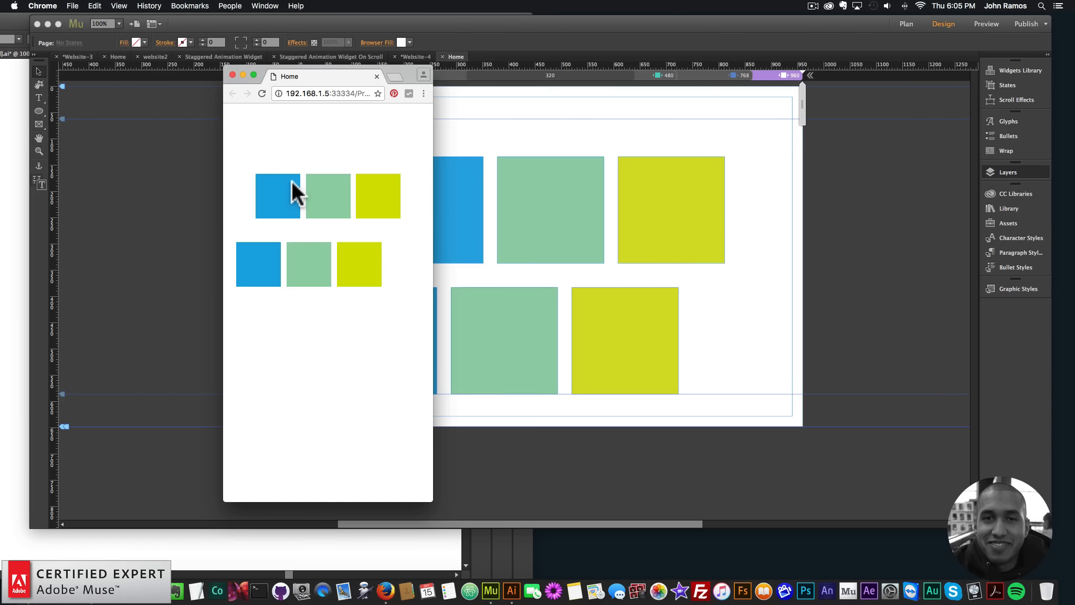
click(233, 74)
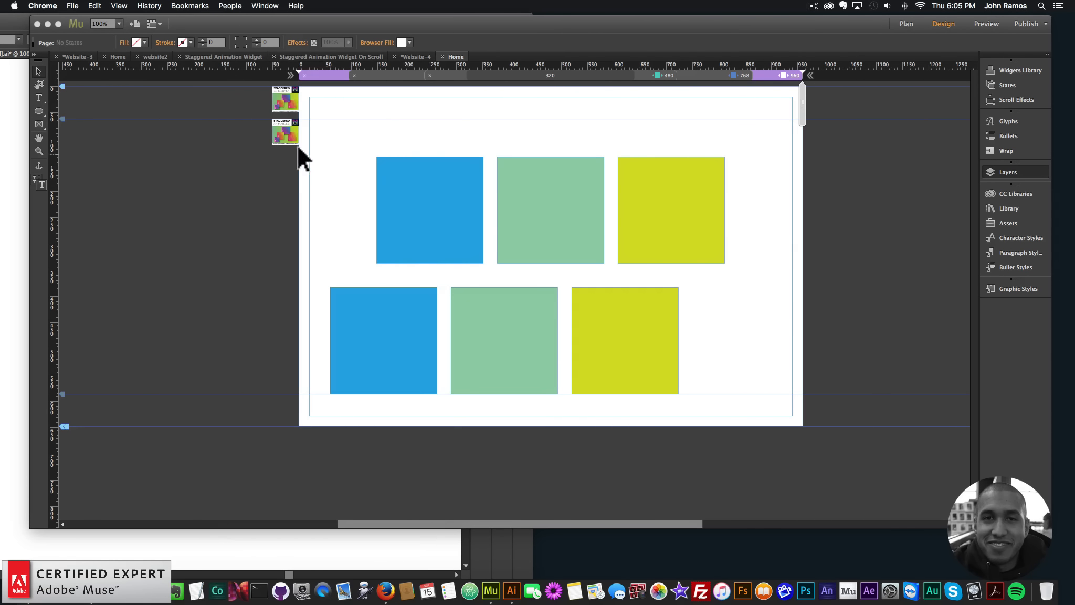
Review the On Load widget's More Info notes and Transform Origin settings, and close its options
click(297, 142)
click(308, 117)
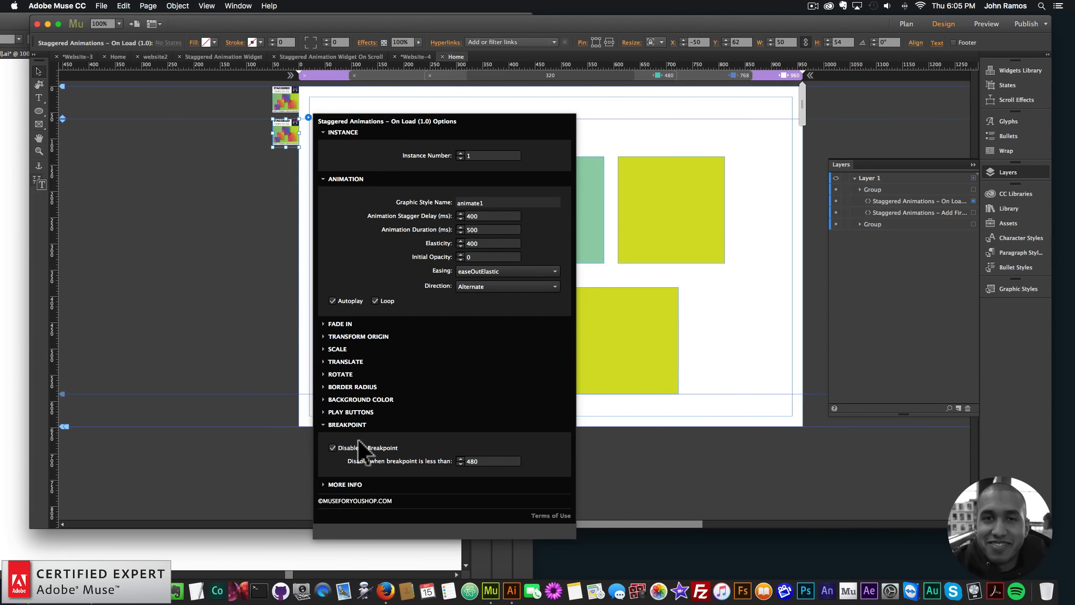
click(352, 412)
click(360, 405)
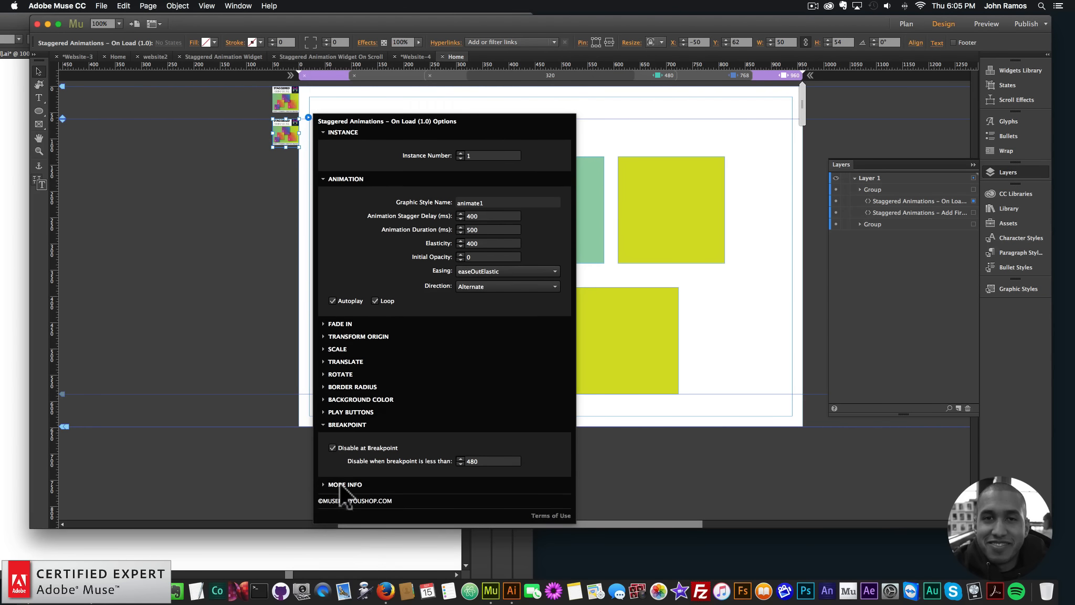
click(367, 483)
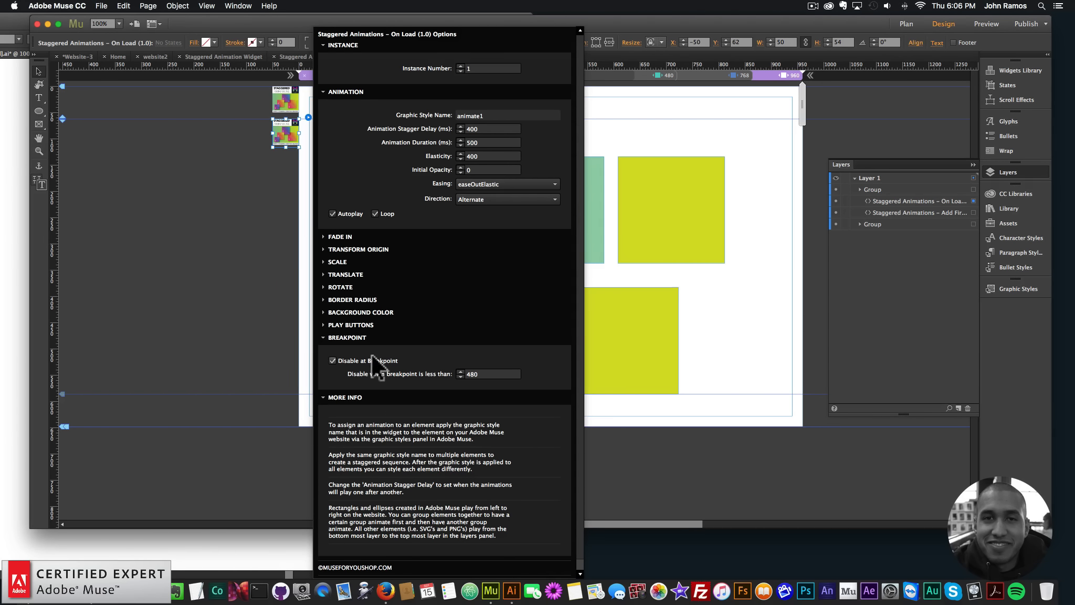
click(366, 246)
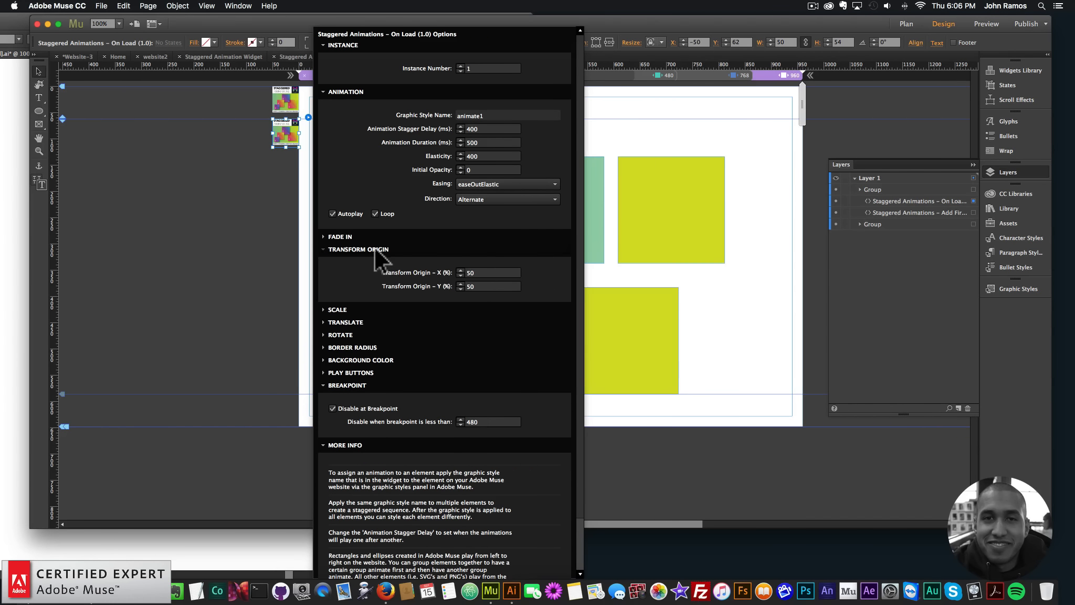
click(375, 248)
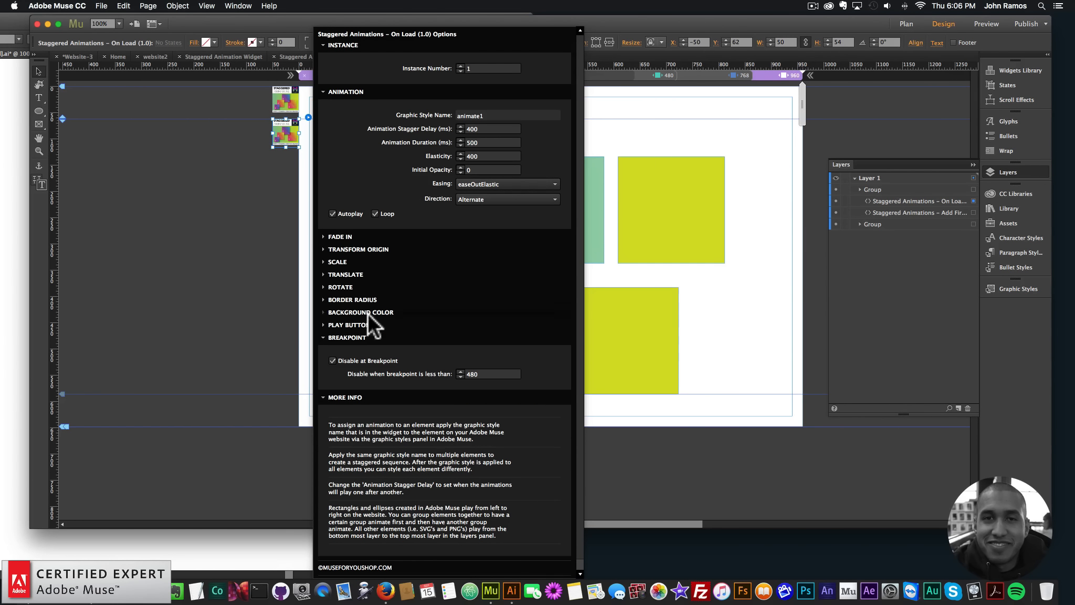
click(256, 294)
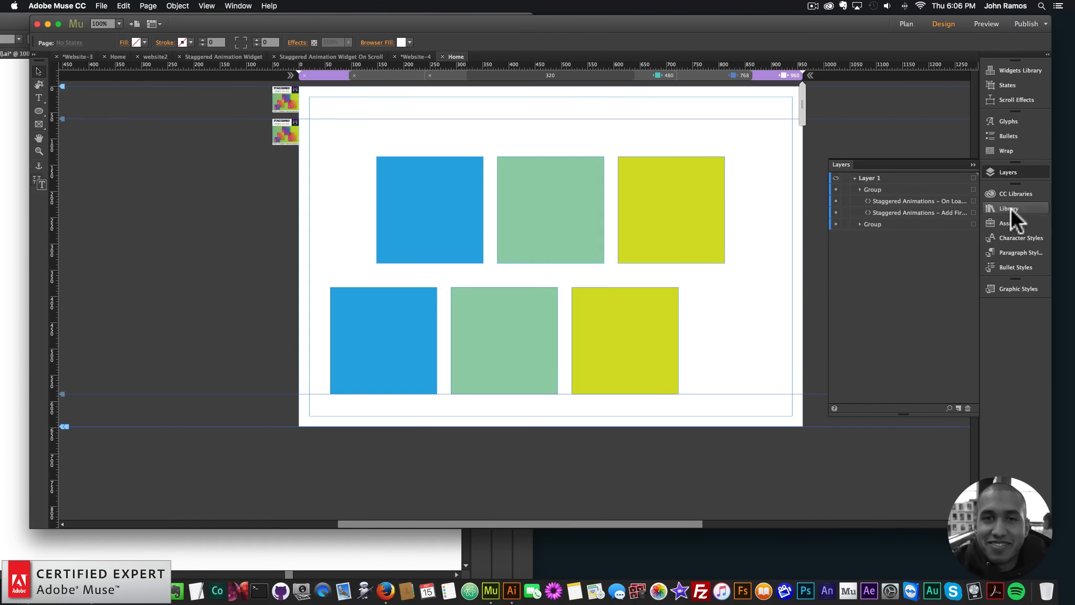
Search the Library for "stgrd" to find the Staggered Animations widgets
click(1013, 169)
click(1010, 168)
click(1008, 205)
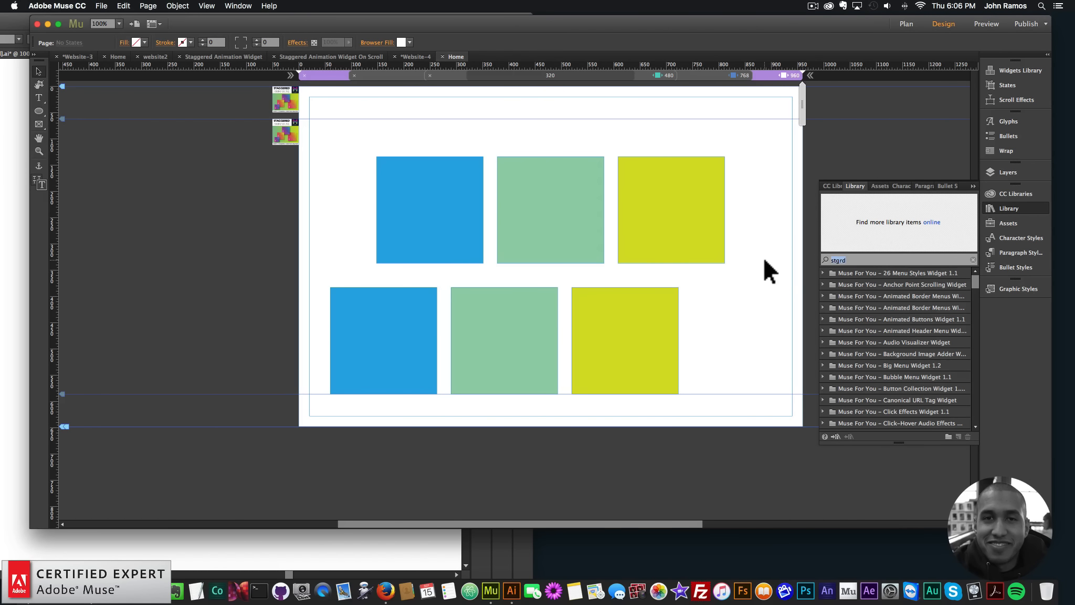
text(stgrd)
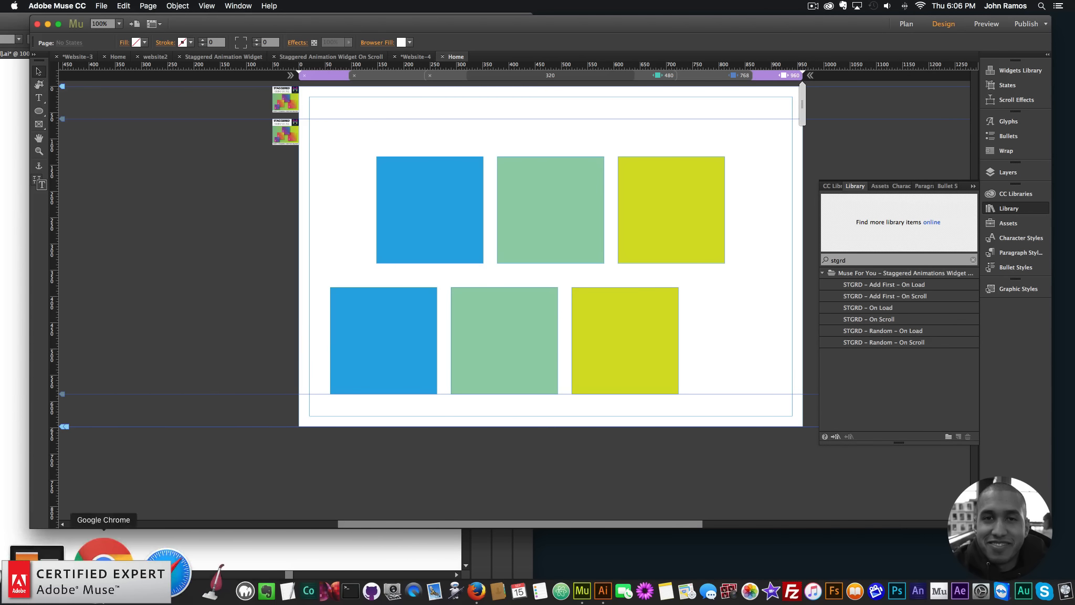
Switch to Google Chrome, widen its window, and open museforyoushop.com
click(110, 585)
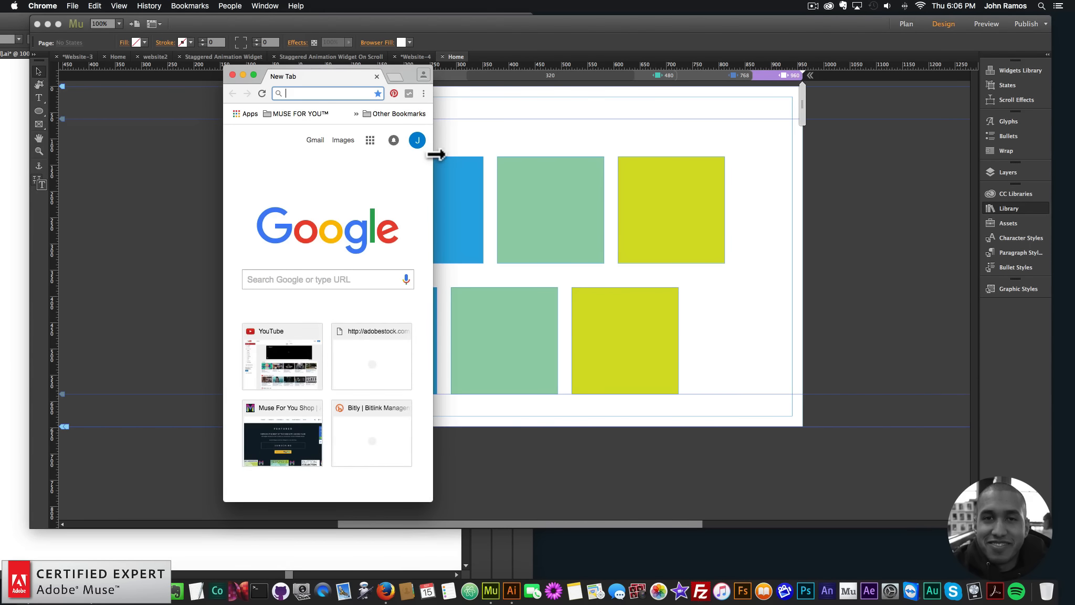
drag(436, 154, 914, 168)
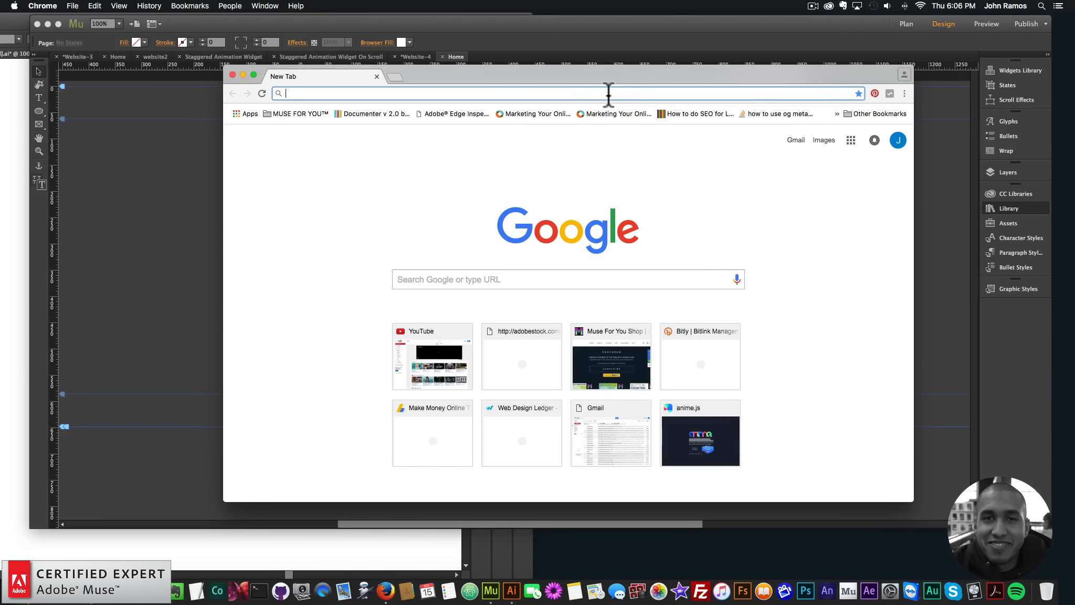
text(museforyoushop.com)
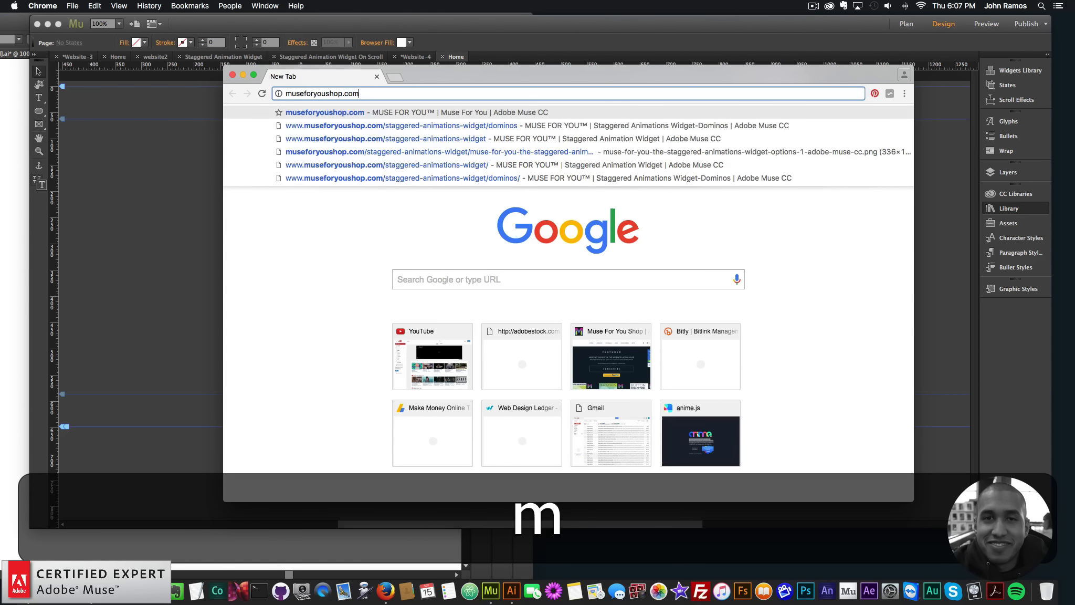
key(Return)
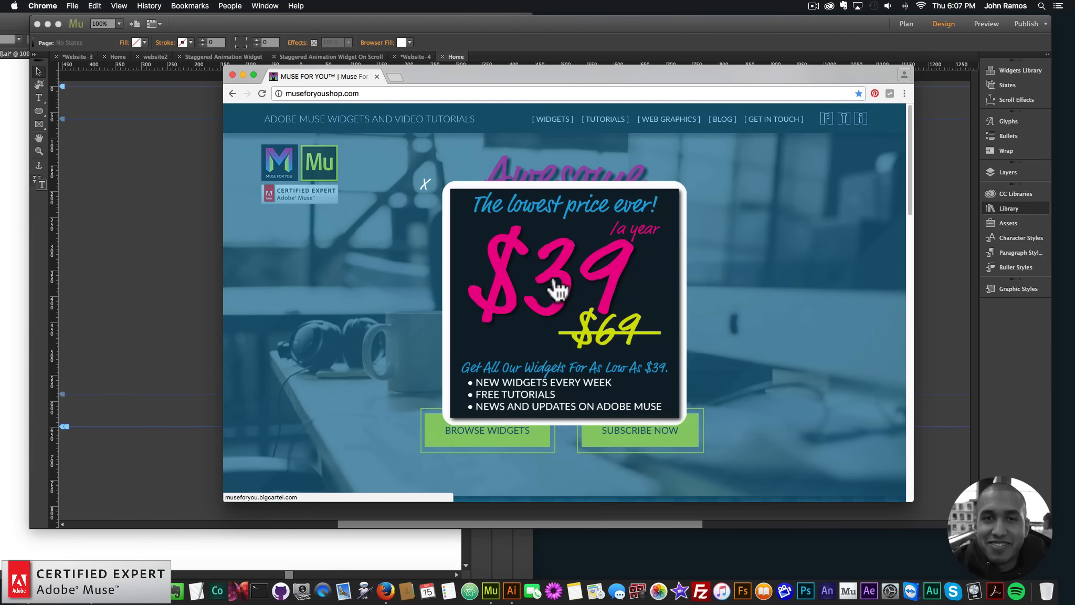
Open the shop from the $39-a-year offer and go to the Staggered Animations Widget product page
click(557, 287)
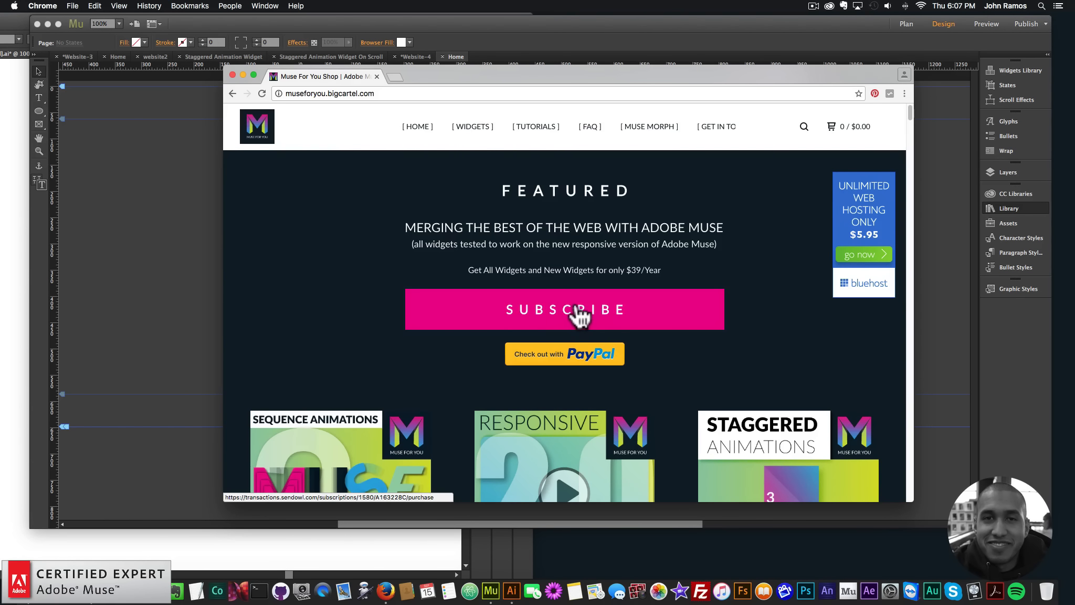
scroll(604, 328, down, 1)
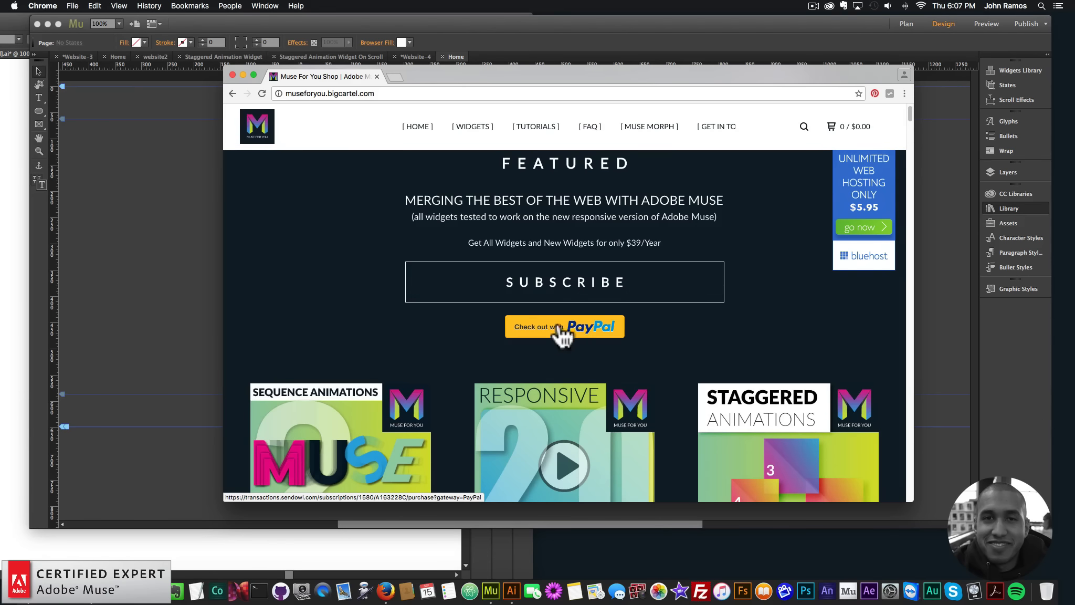
scroll(643, 362, down, 2)
scroll(643, 361, down, 2)
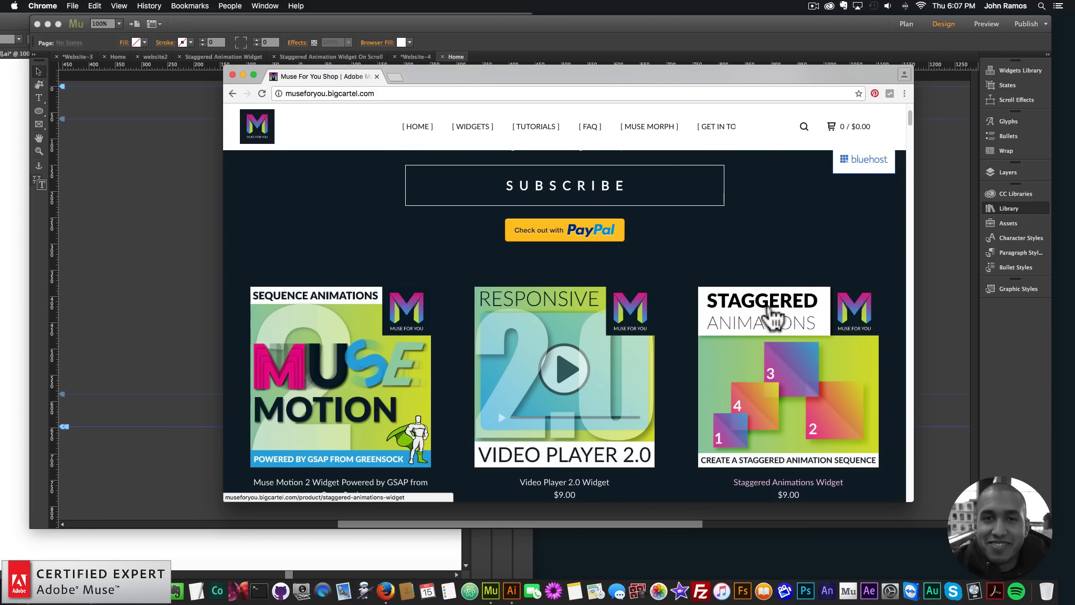
click(773, 355)
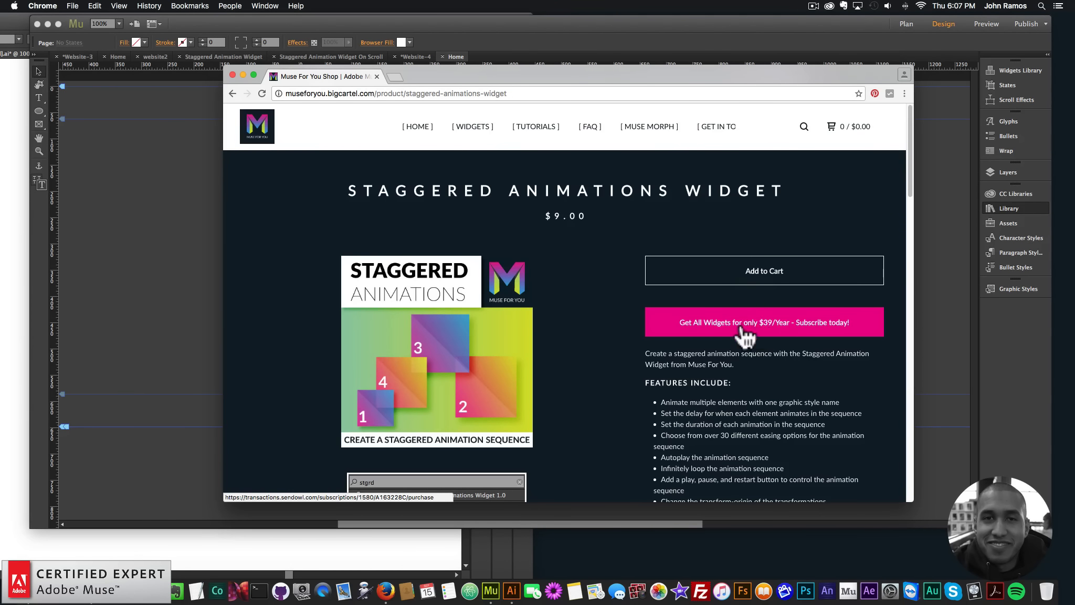
Review the widget's feature list and options on the product page, view the On Load preview, and return to the product page
scroll(750, 325, down, 3)
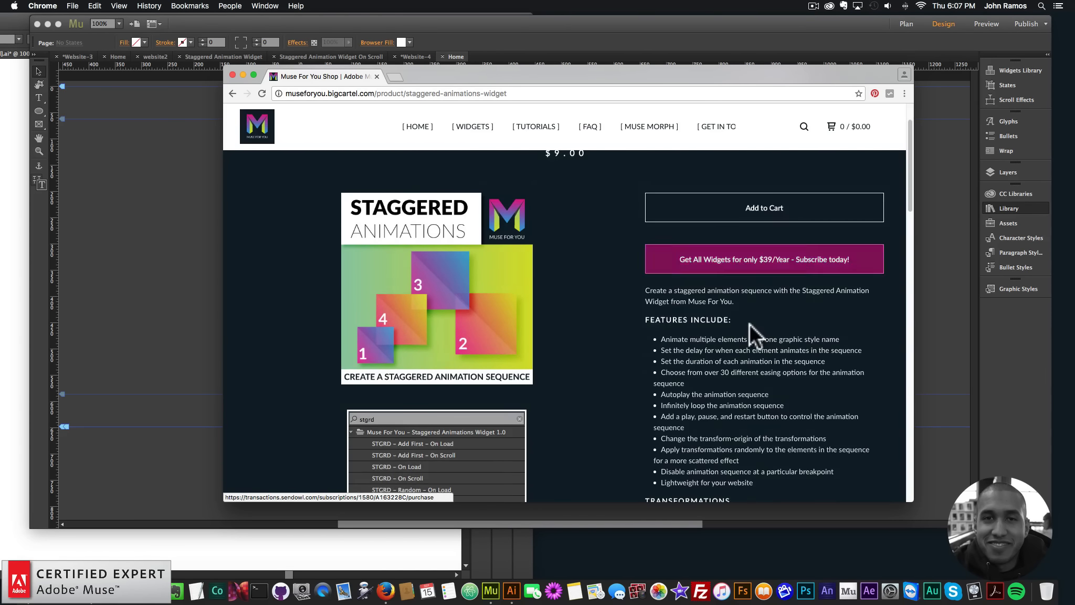
scroll(750, 326, down, 3)
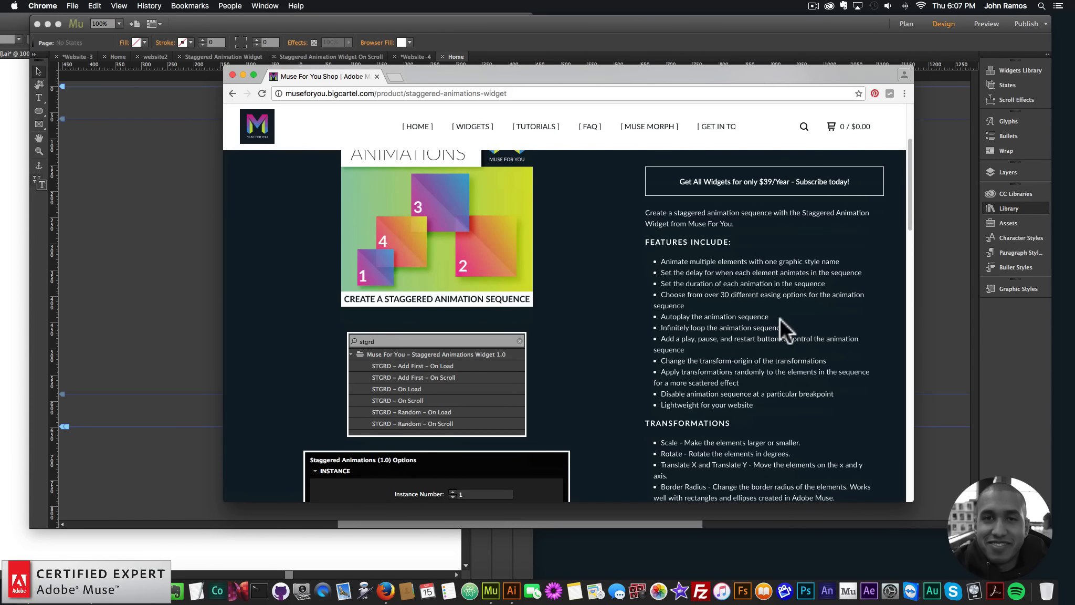
scroll(725, 286, down, 1)
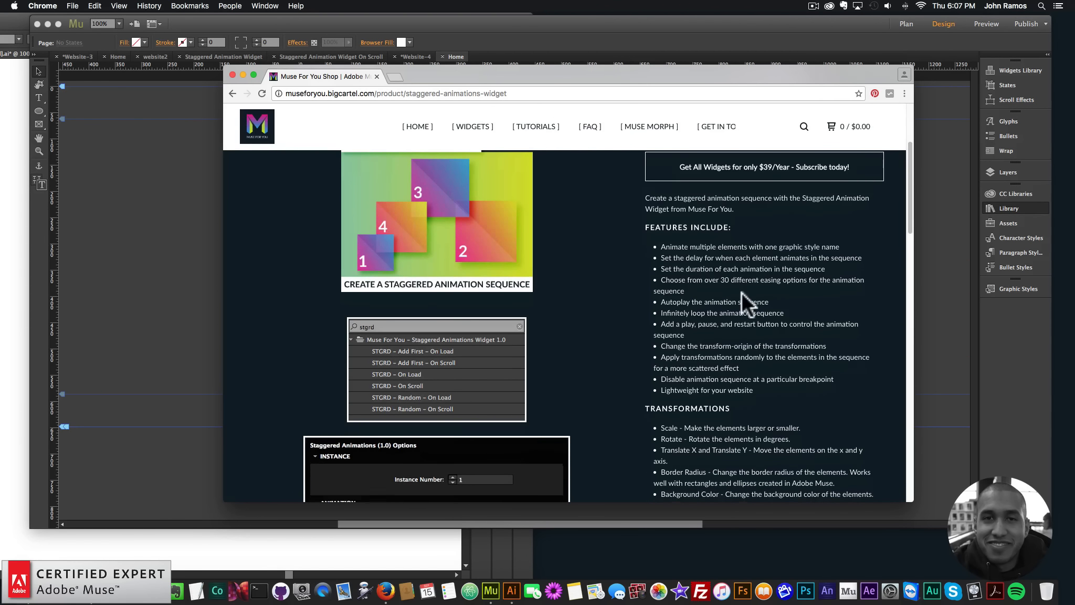
scroll(740, 292, down, 6)
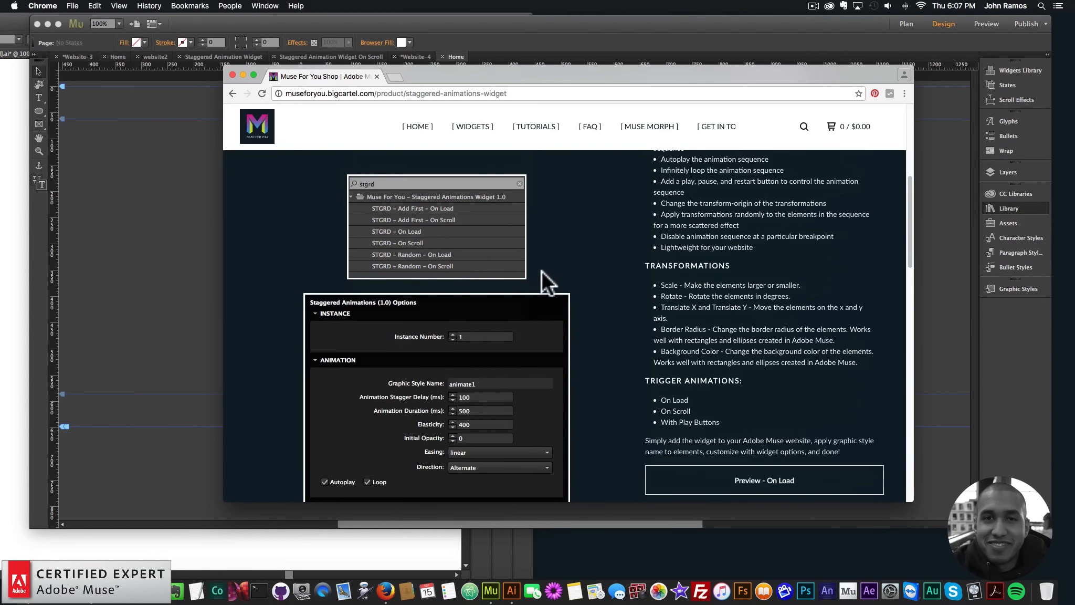
scroll(548, 278, down, 10)
click(751, 289)
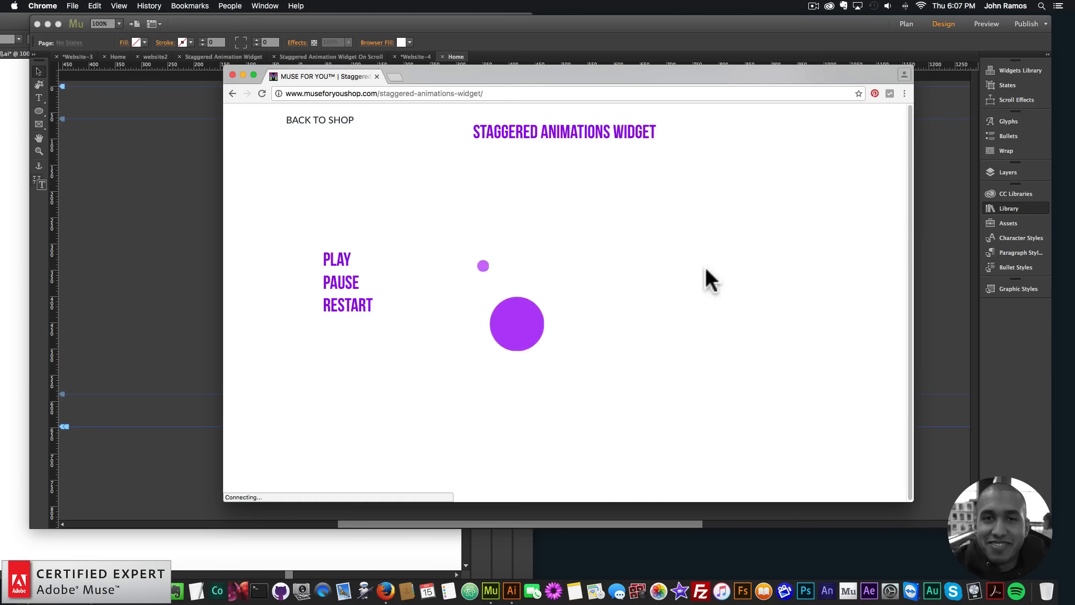
click(232, 93)
View the On Scroll preview down through its animation and the Domino's preview, returning to the product page after each
click(751, 304)
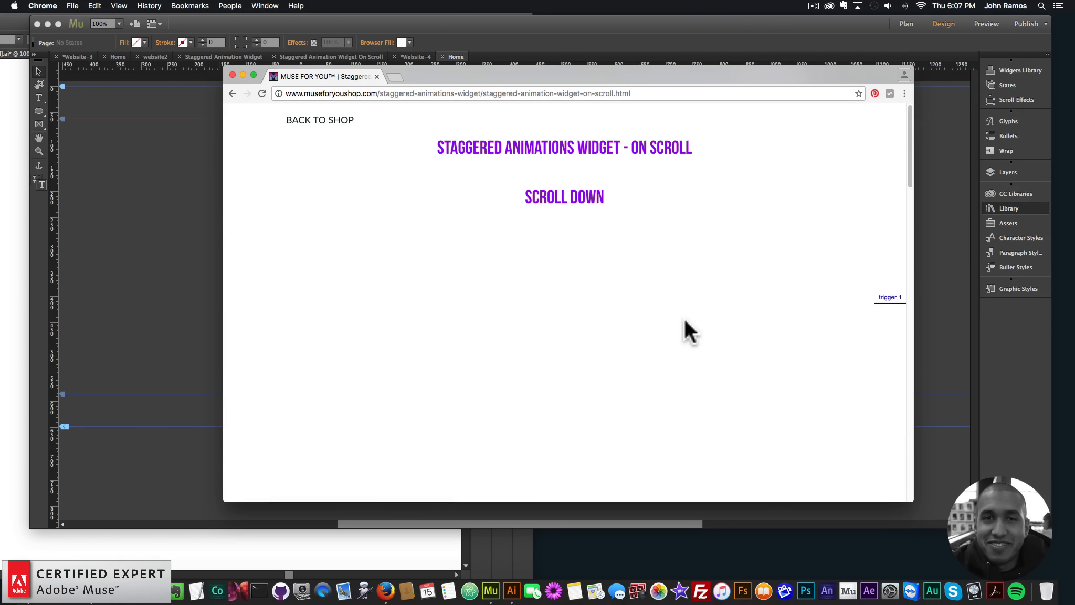
scroll(687, 320, down, 8)
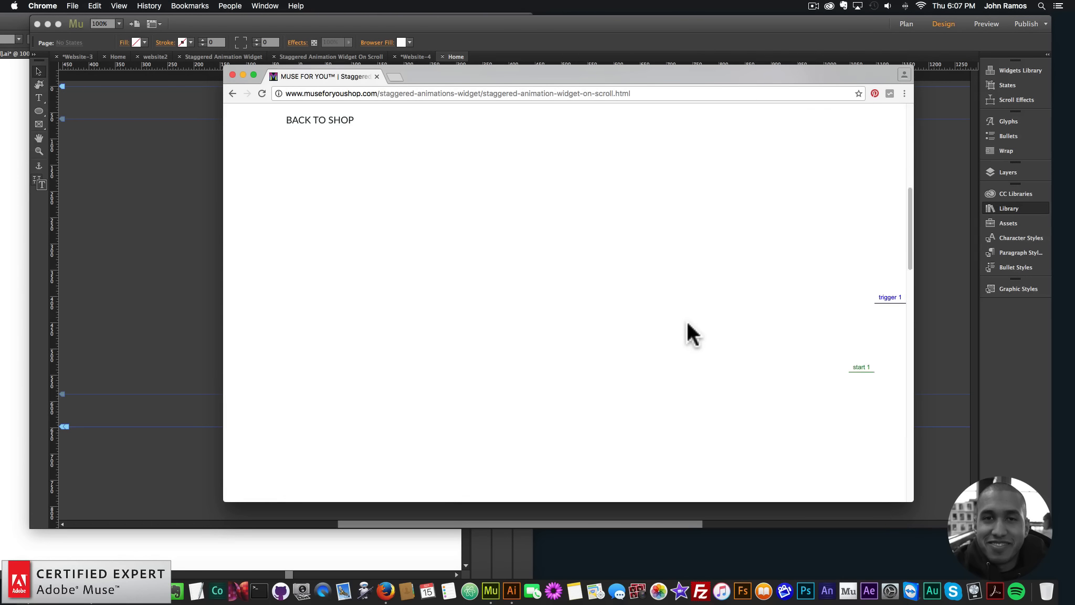
click(234, 94)
scroll(698, 368, down, 1)
click(748, 318)
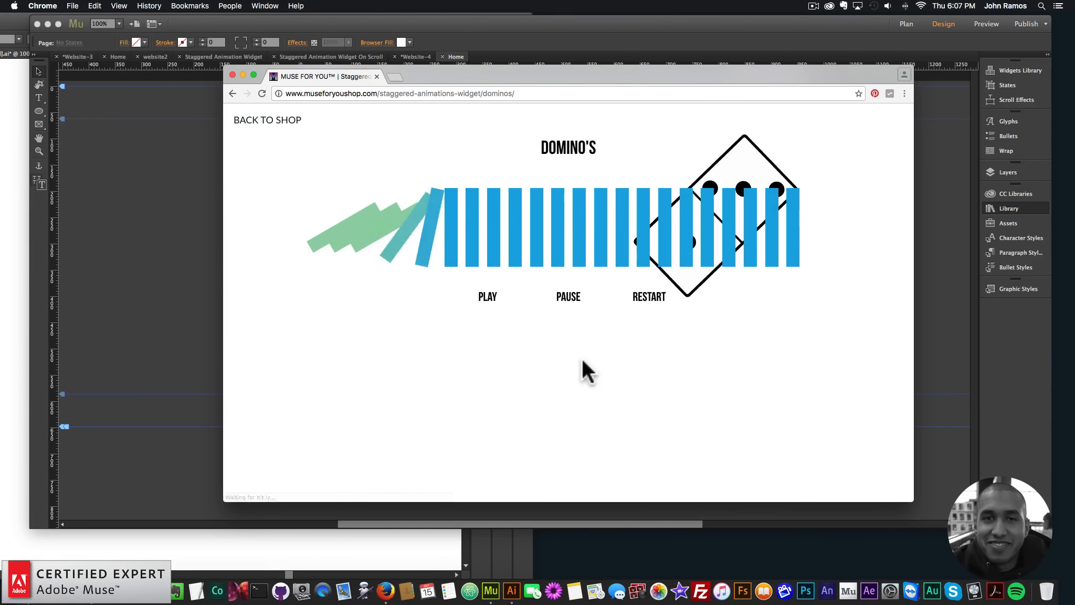
click(233, 93)
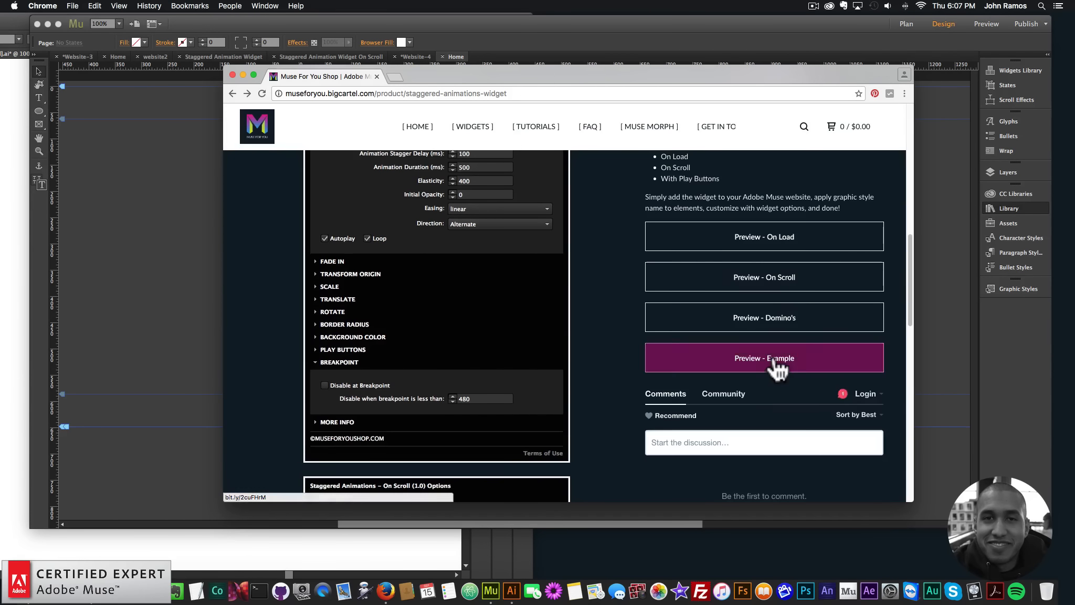
View the Example preview twice, and return to the start of the Staggered Animations Widget product page
click(774, 361)
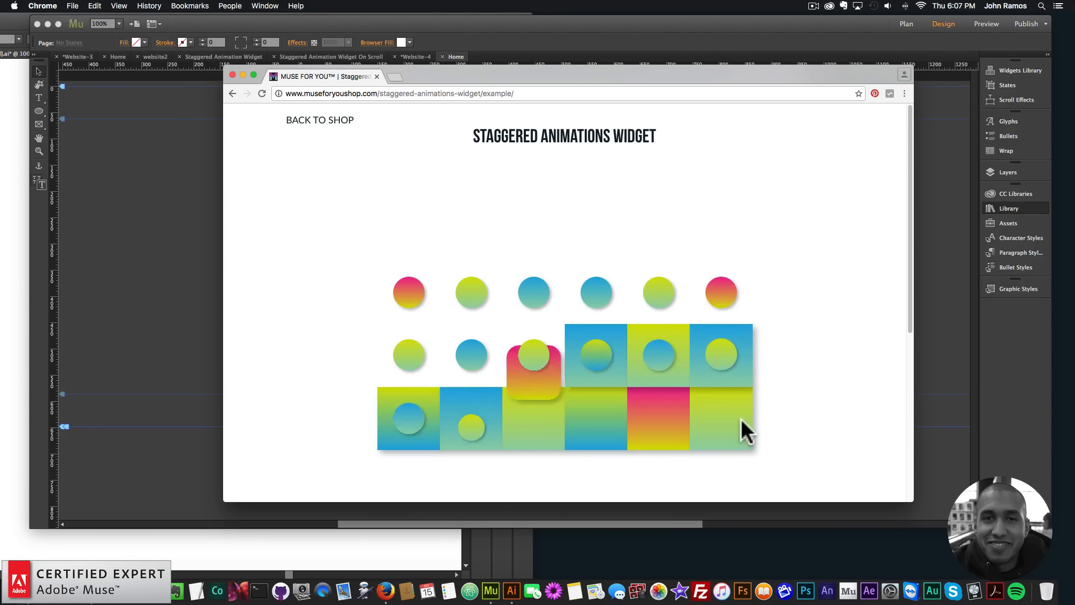
click(233, 93)
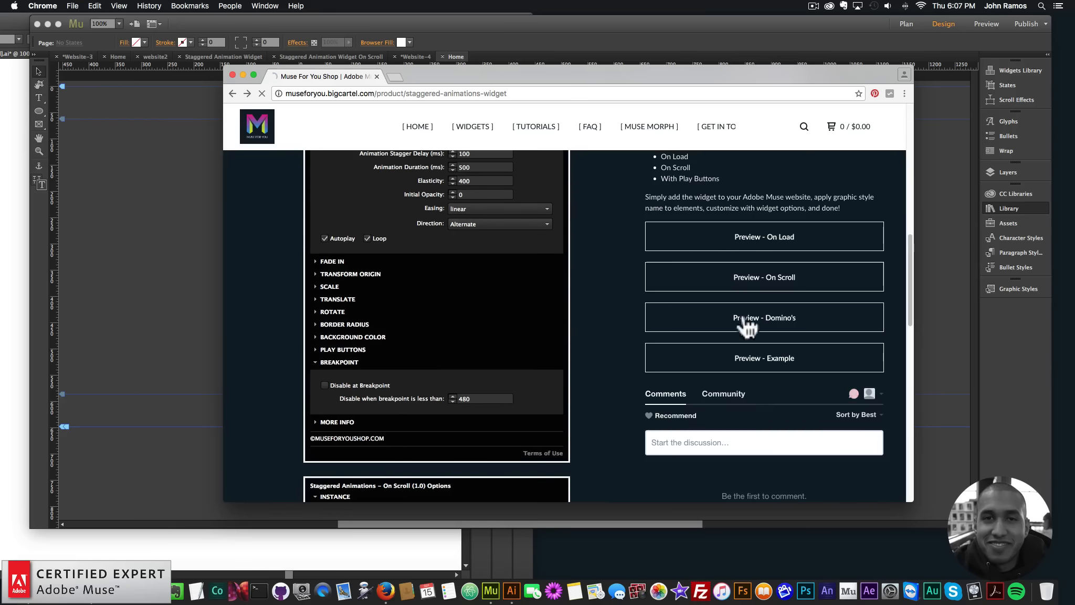
click(766, 357)
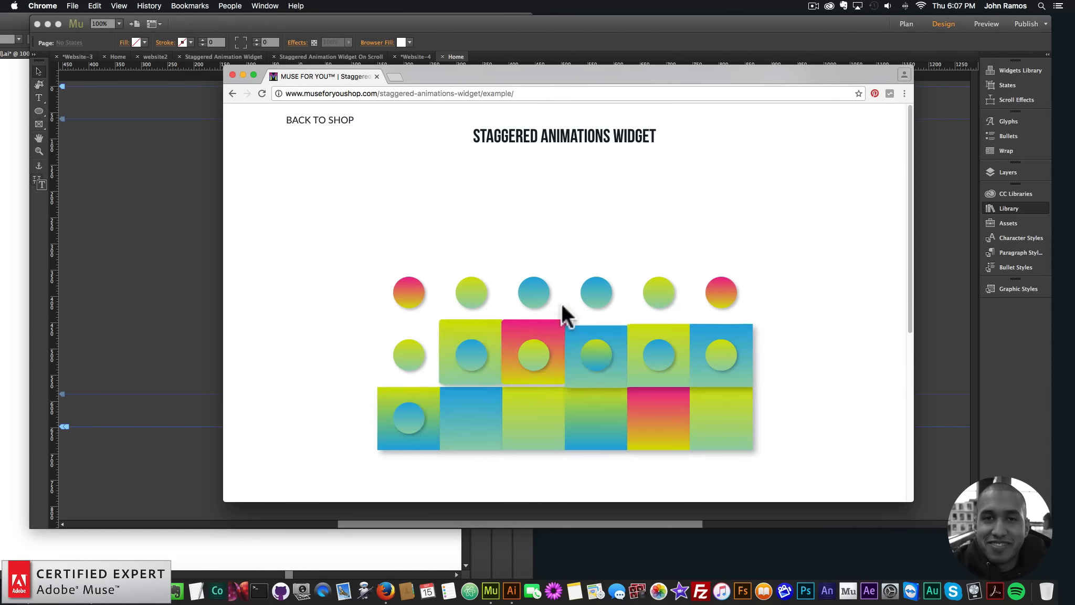
click(233, 94)
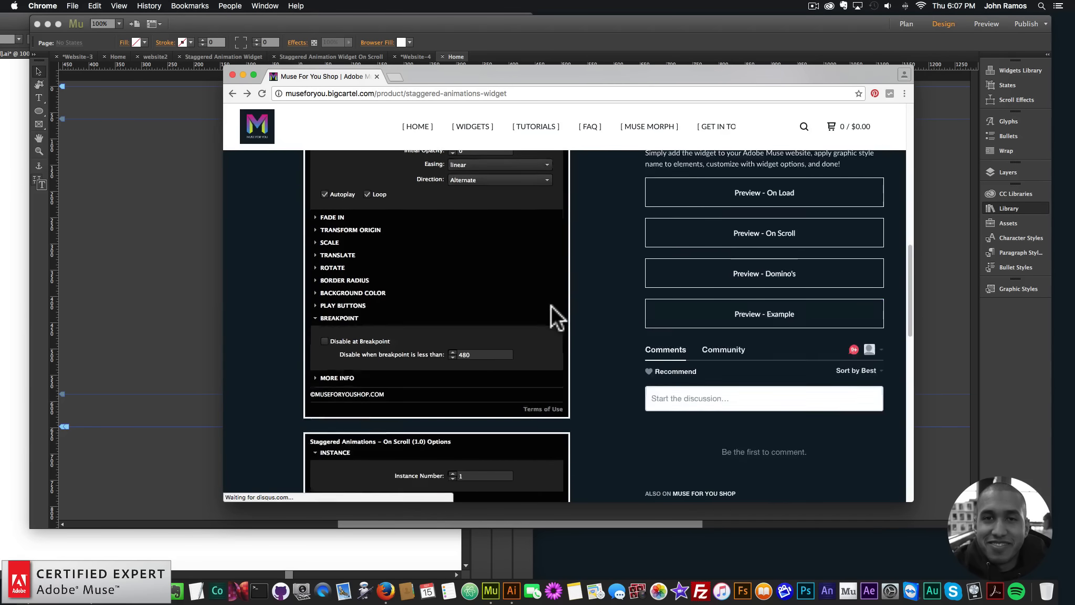
scroll(551, 305, down, 5)
scroll(494, 267, up, 10)
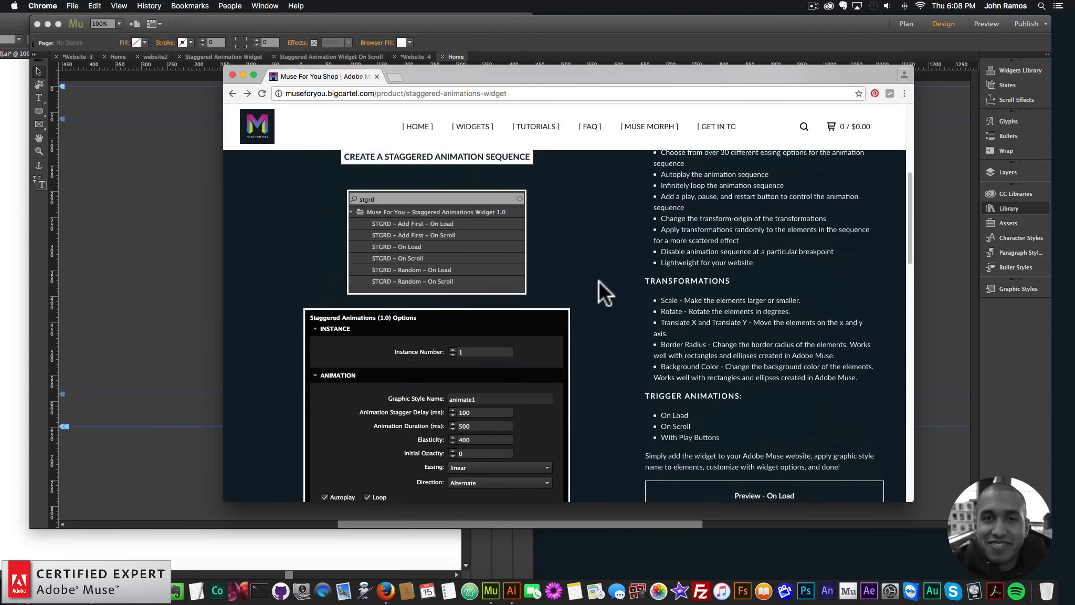
scroll(598, 281, up, 5)
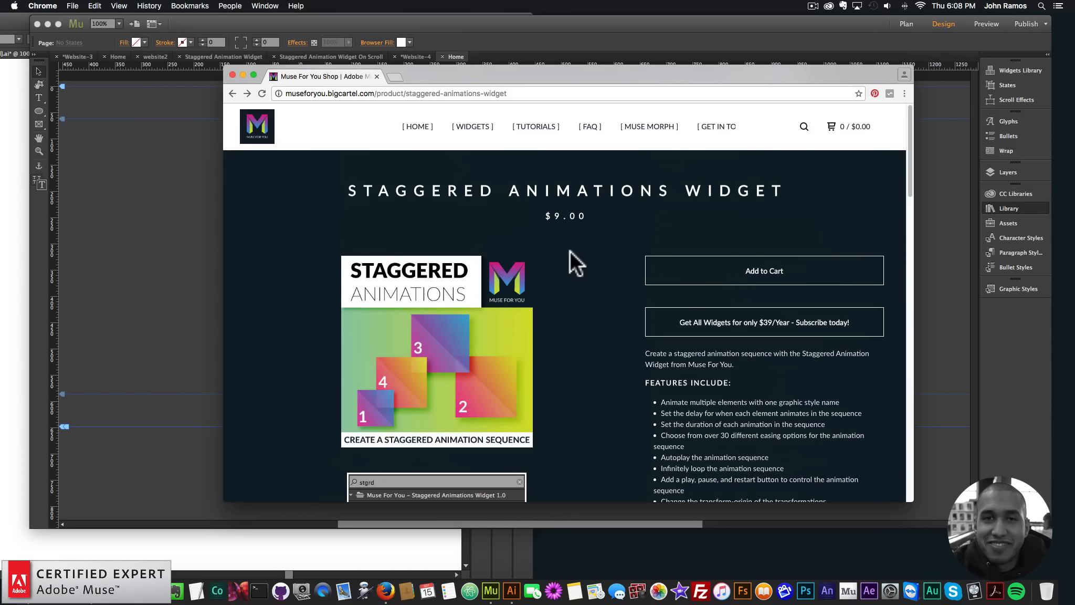